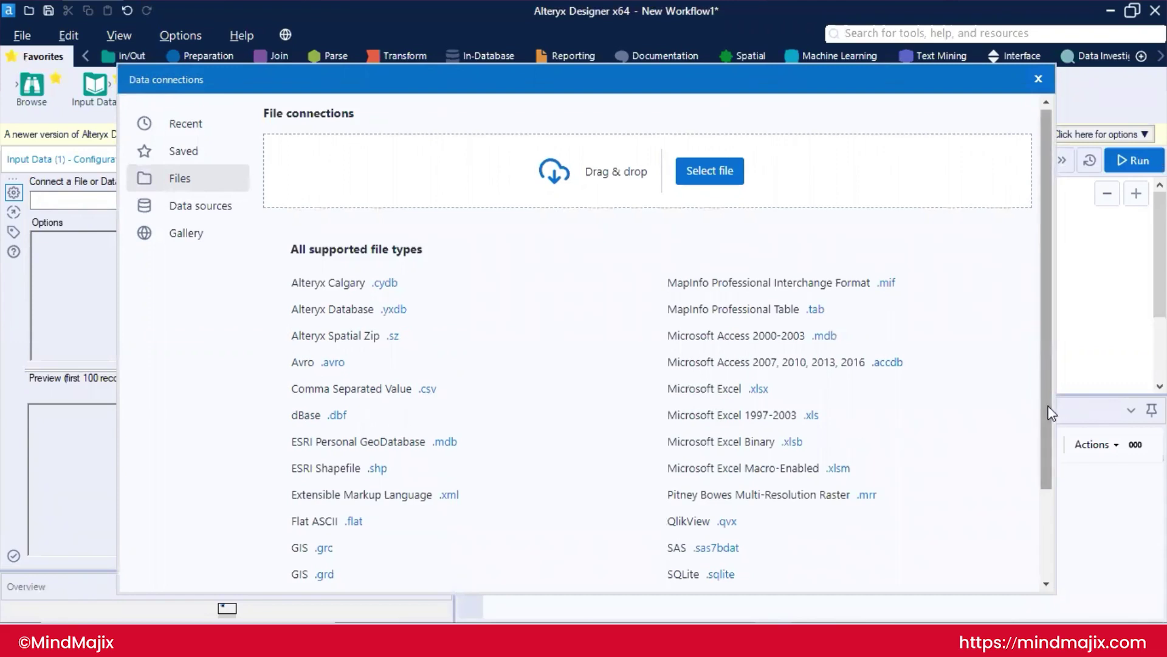
- Review the supported file types for file connections and open the form for adding a gallery connection
left_click_drag(1045, 408, 1045, 480)
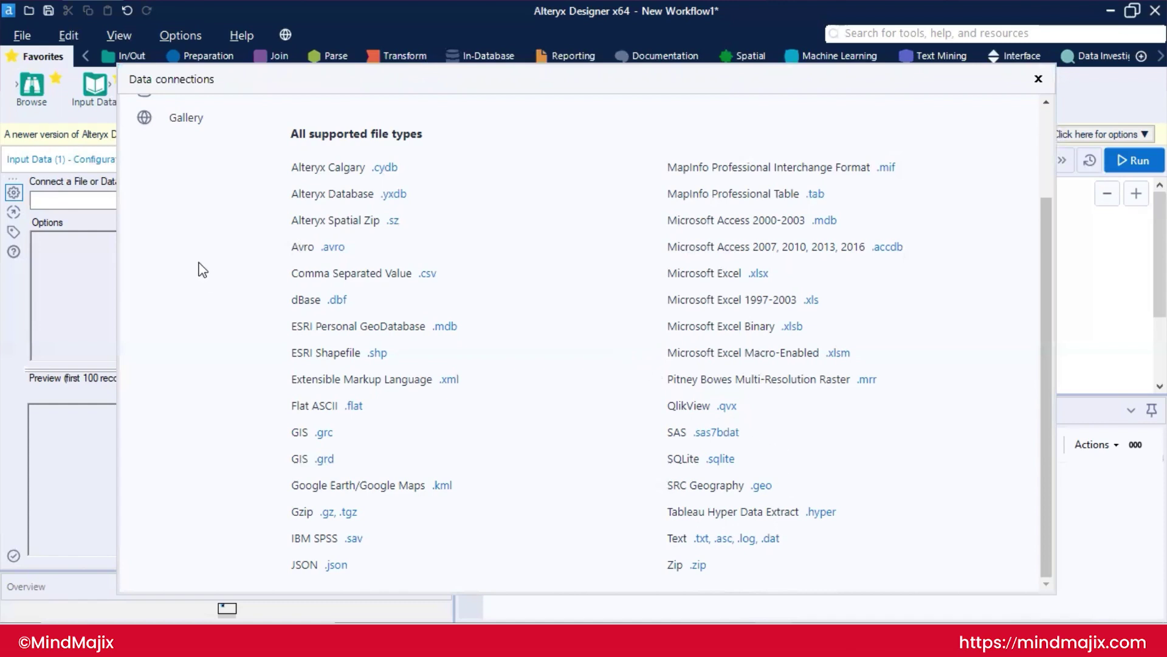
scroll(201, 270, "up", 3)
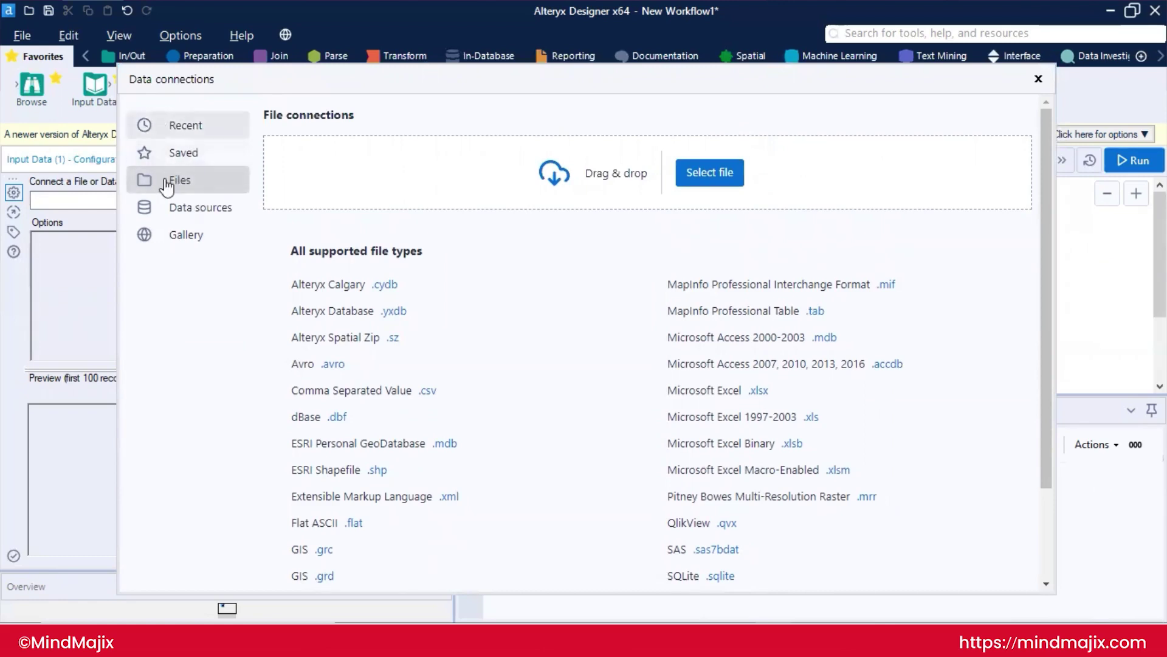
left_click(178, 246)
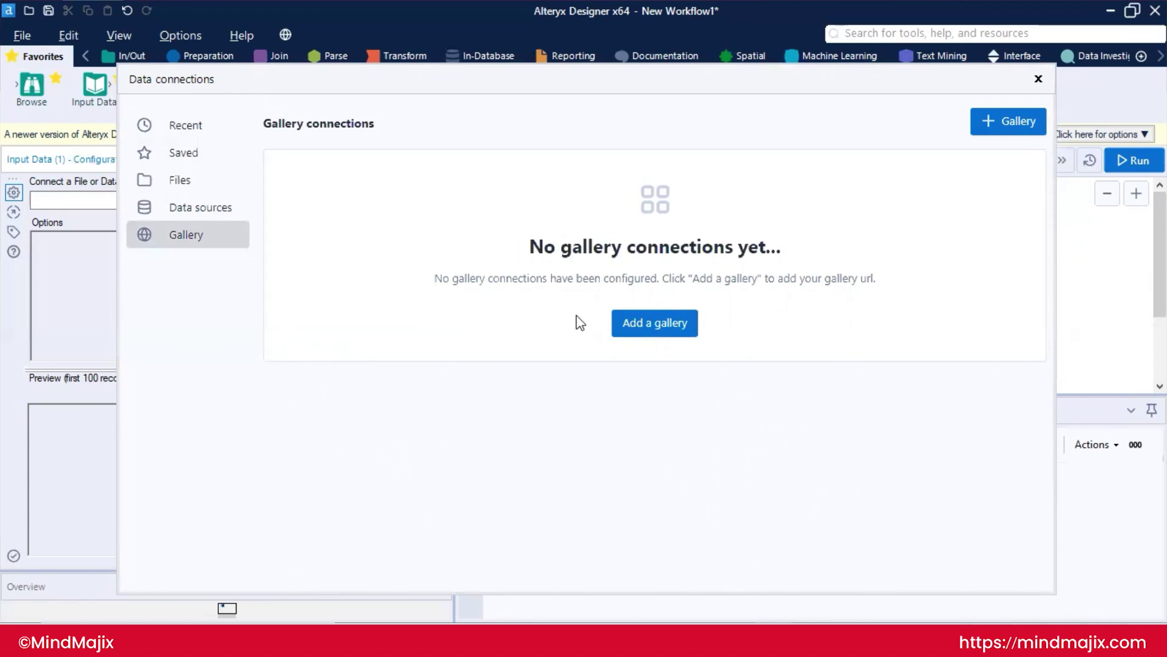
left_click(636, 324)
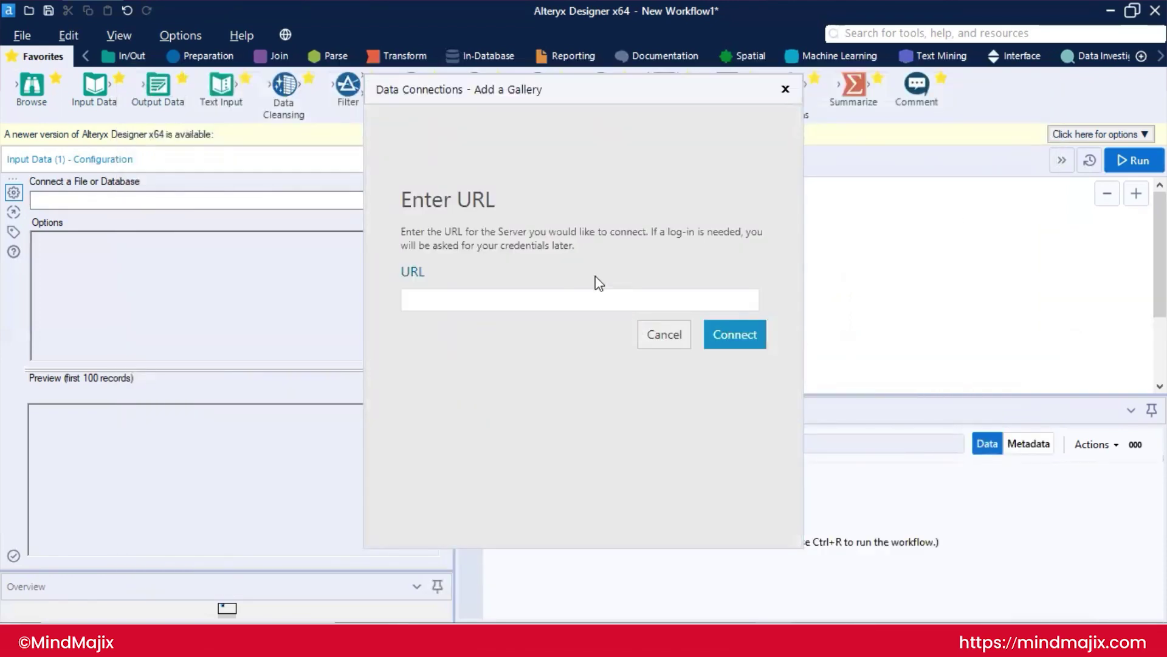
left_click(477, 302)
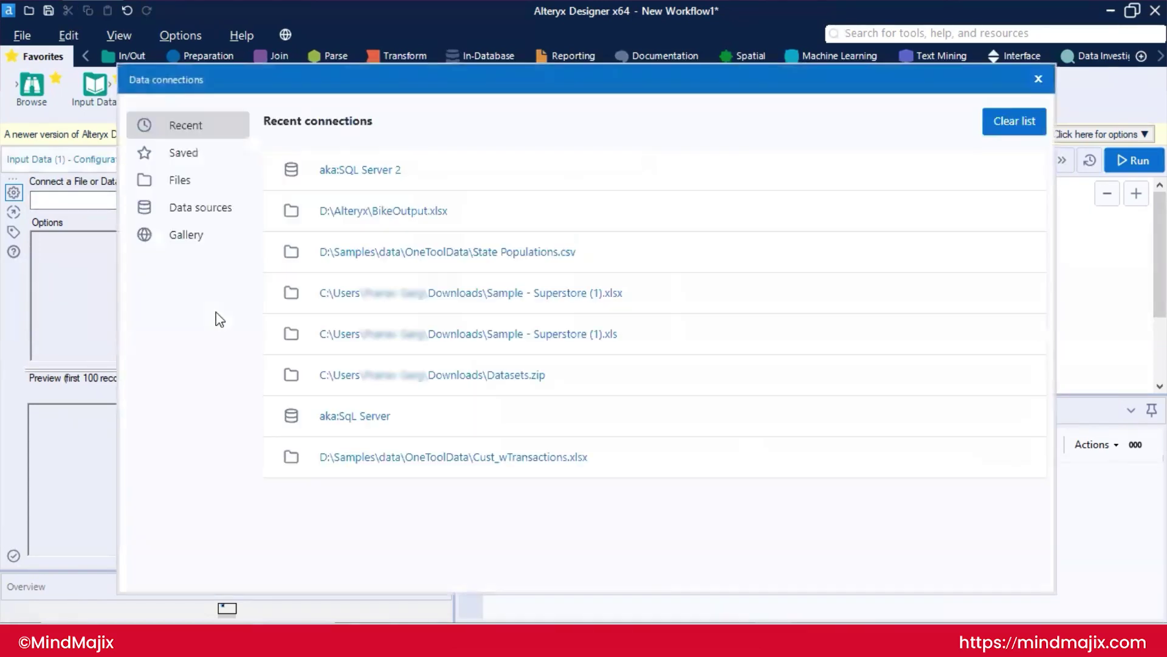
left_click(167, 237)
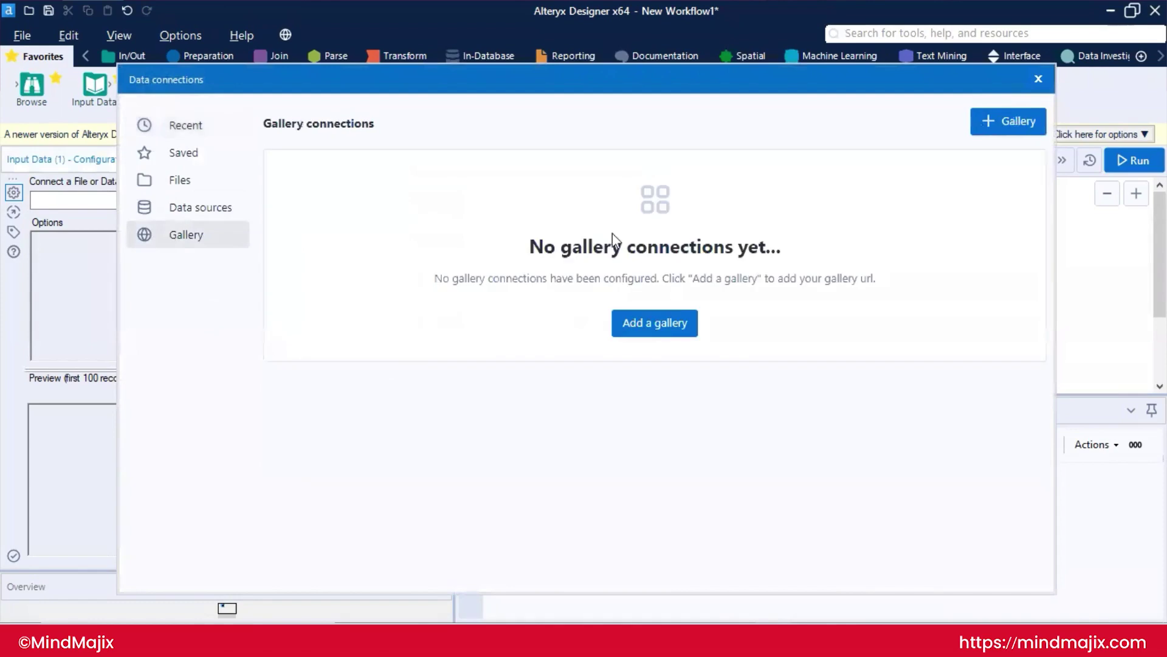
left_click(657, 323)
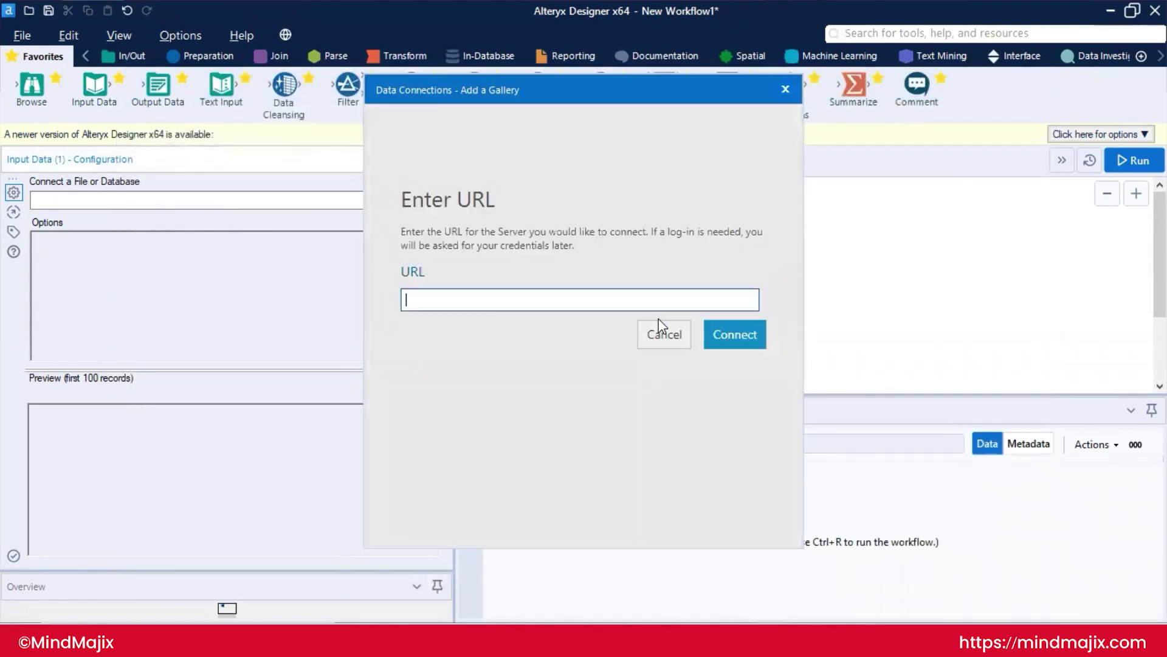
type("https://gallery.alter")
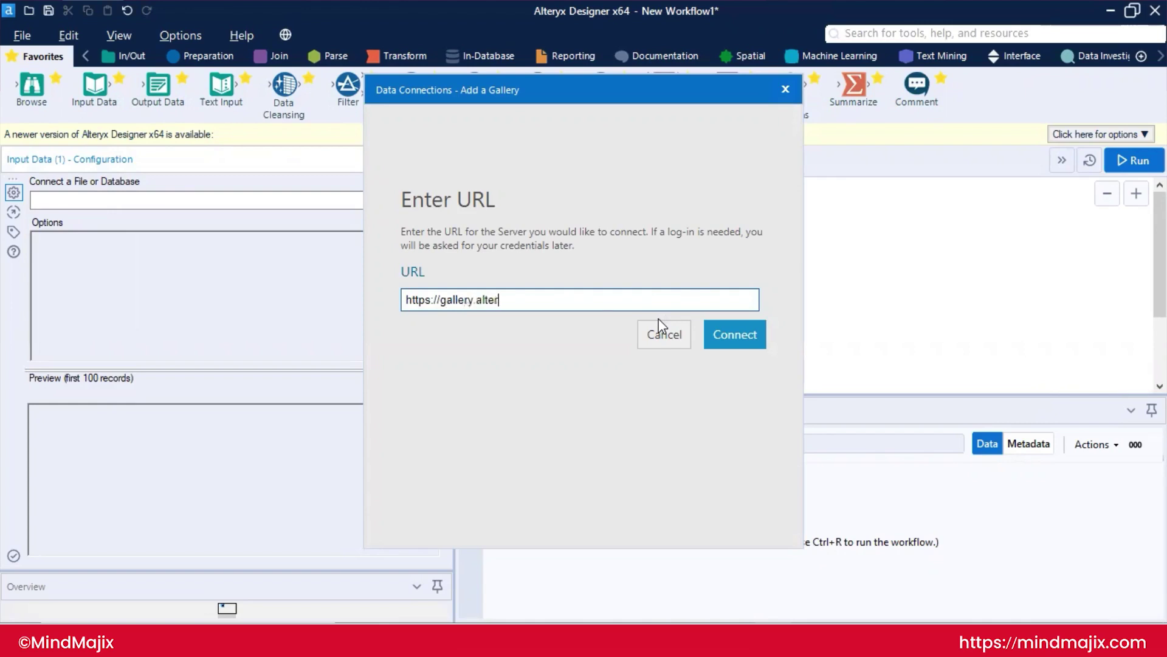
type("yx.com")
left_click(736, 342)
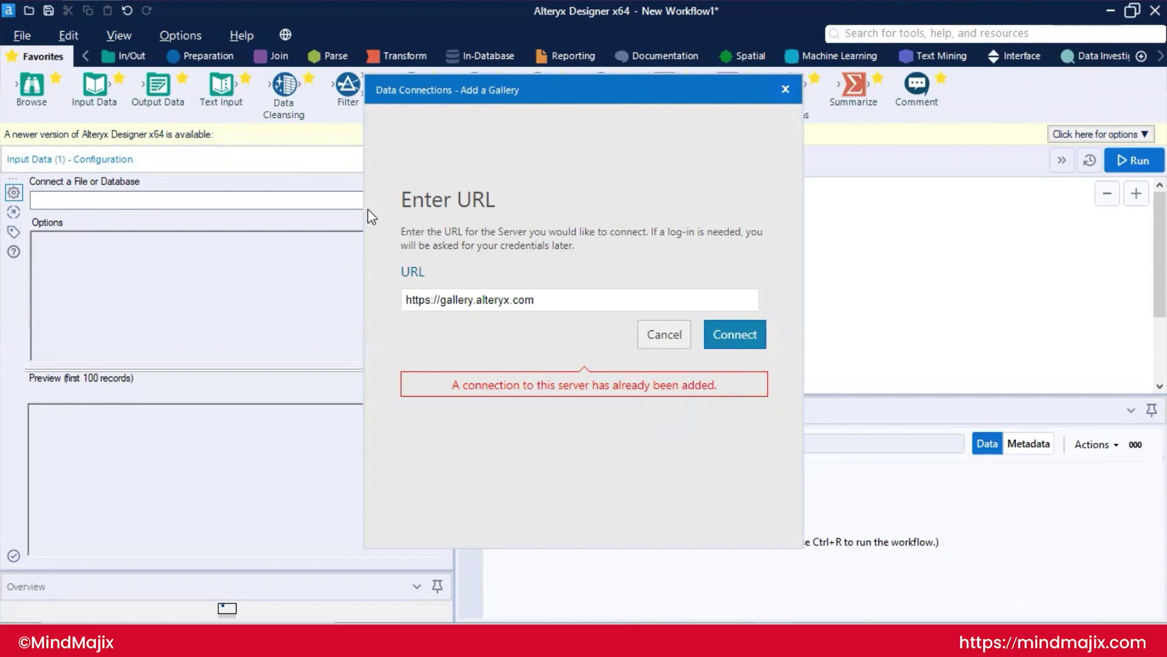
left_click(786, 91)
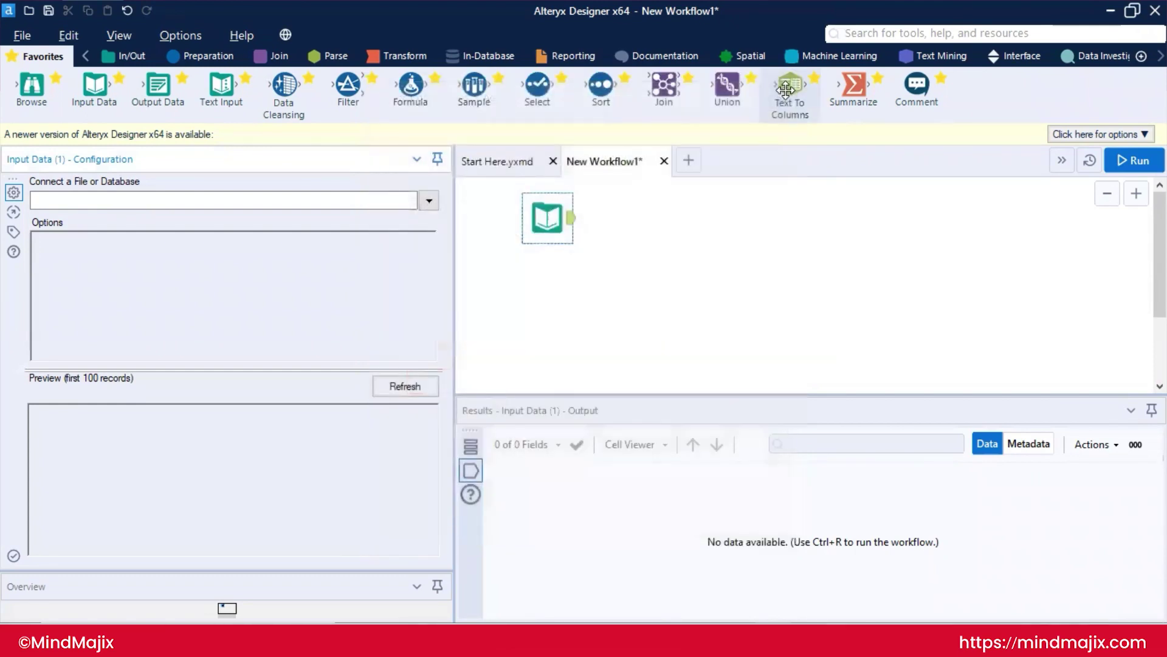
left_click(22, 36)
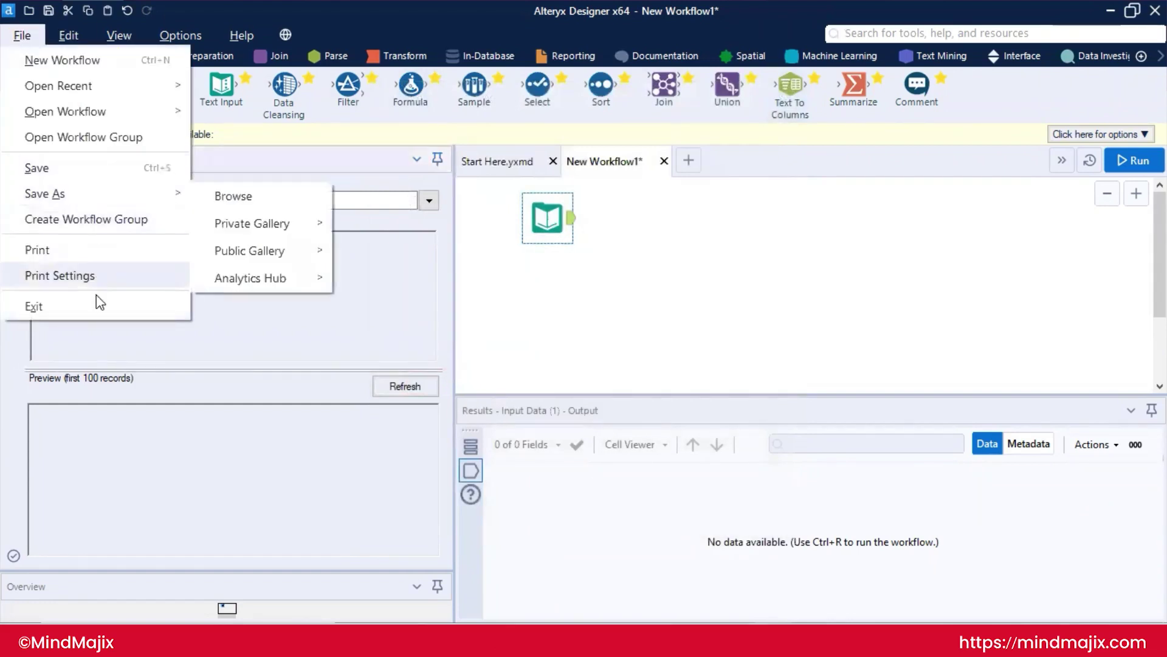
mouse_move(129, 119)
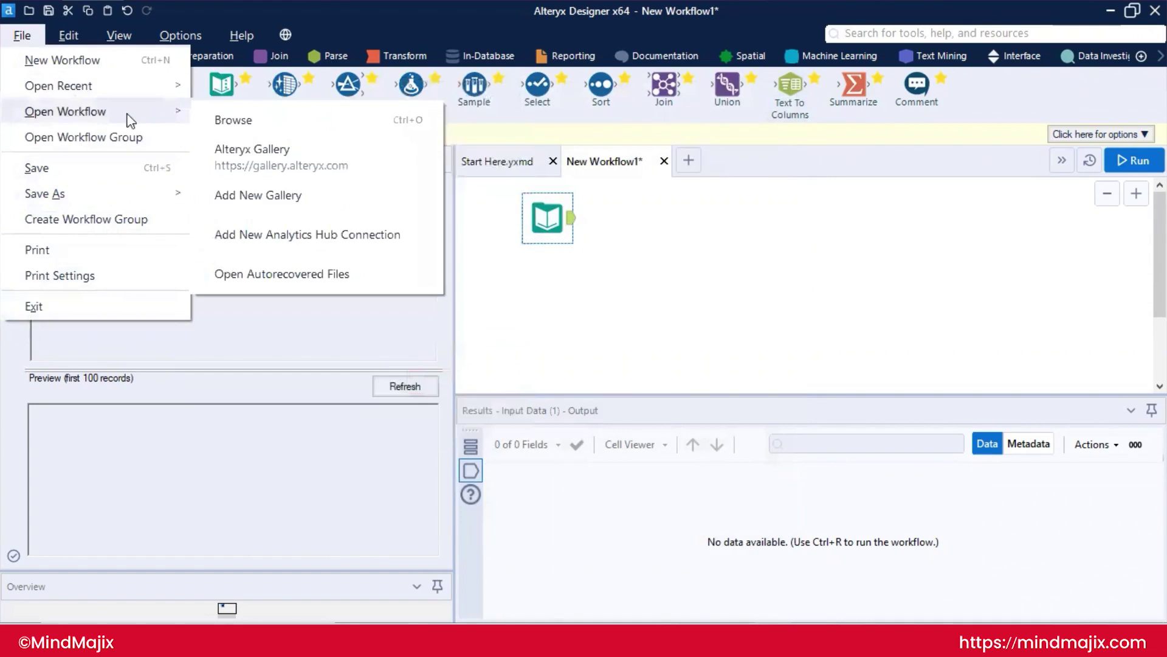
left_click(260, 173)
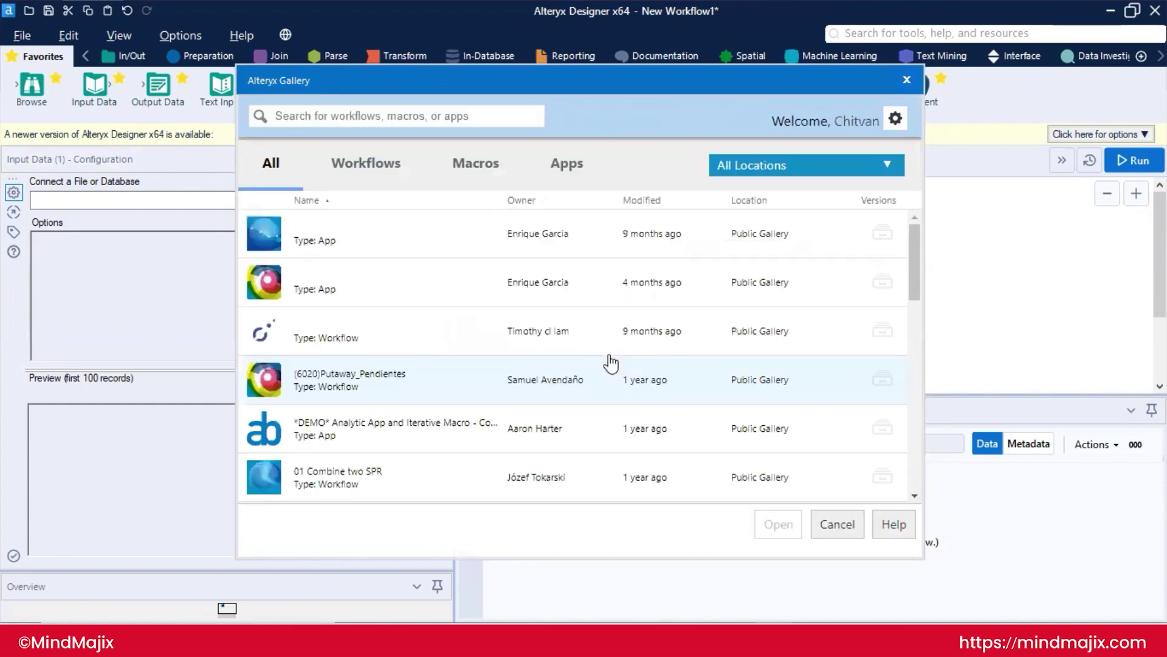
left_click(896, 119)
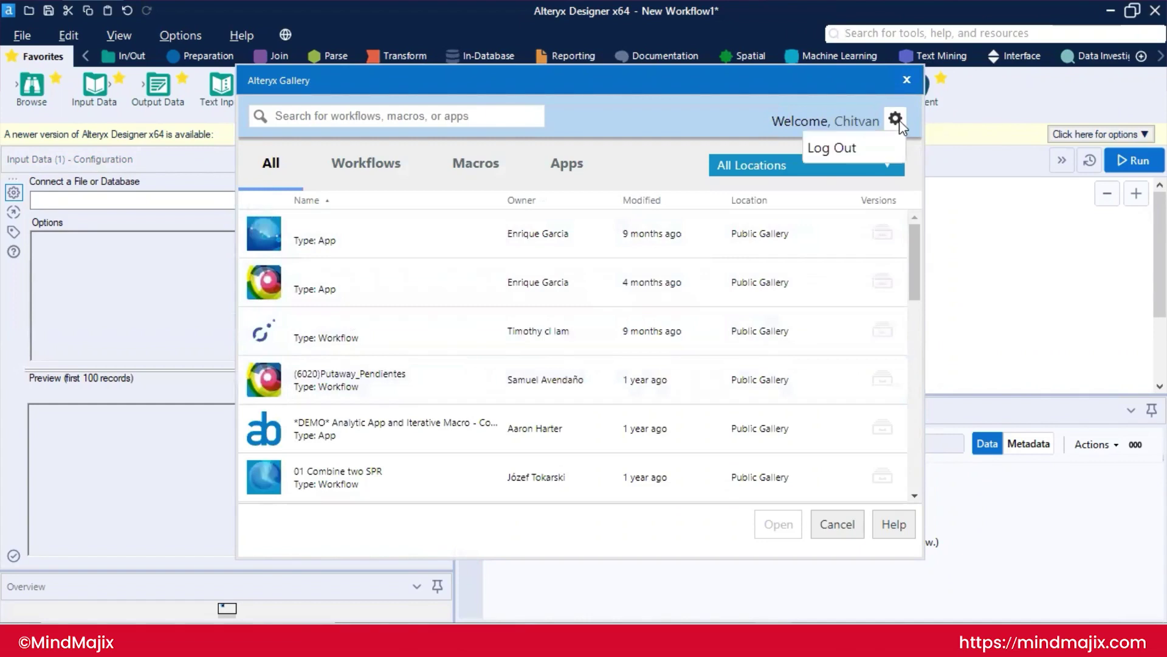
left_click(877, 155)
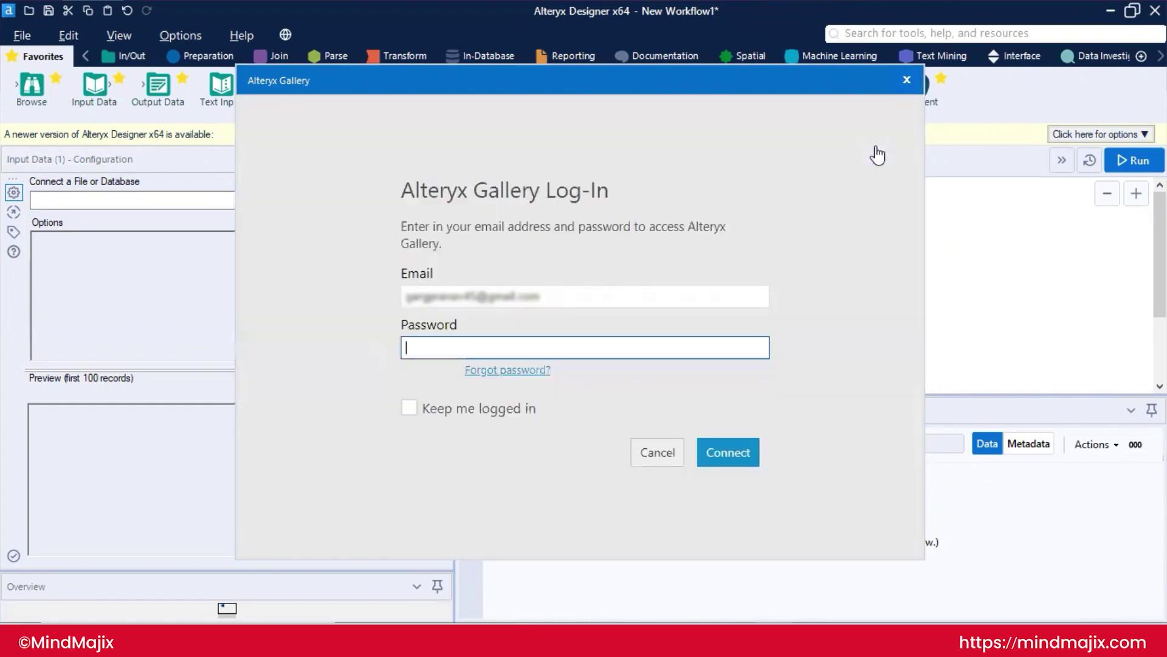
- Log in to the Alteryx Gallery with the account password and the Keep me logged in option enabled
left_click(419, 357)
type("••••••")
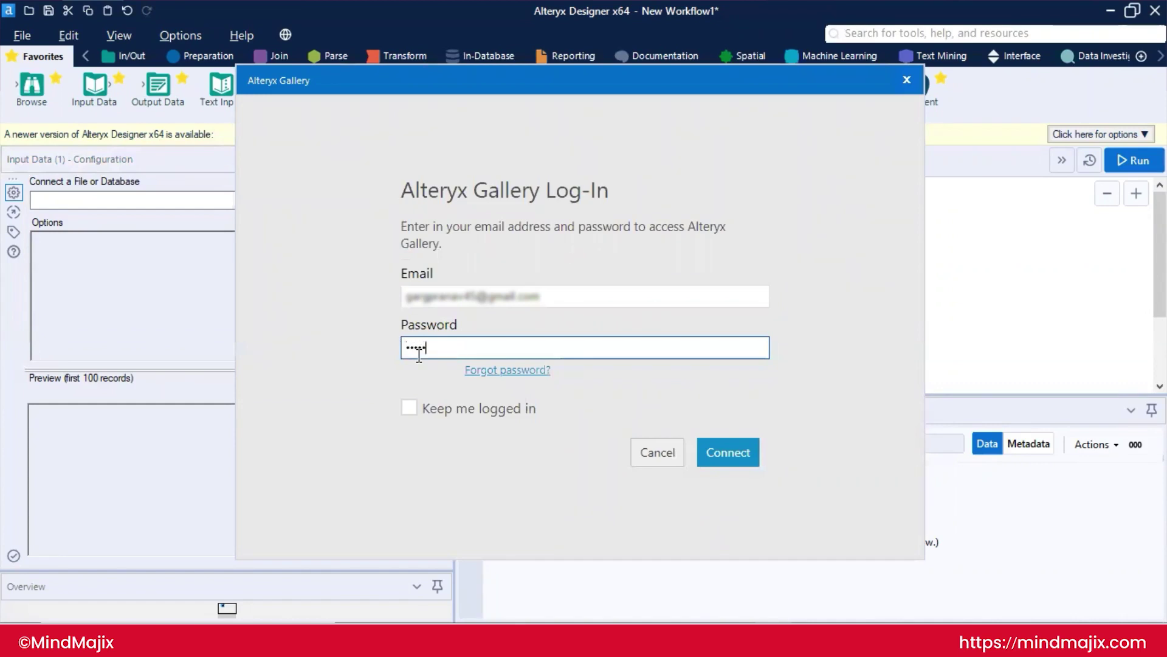
type("•••")
left_click(410, 407)
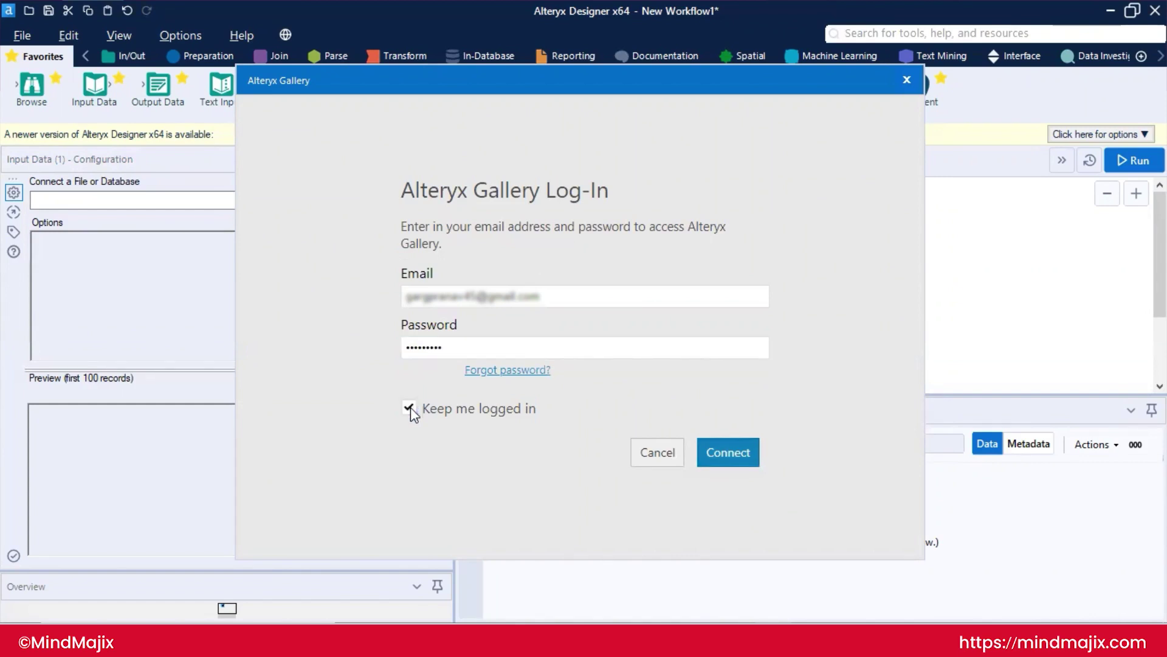
key("Return")
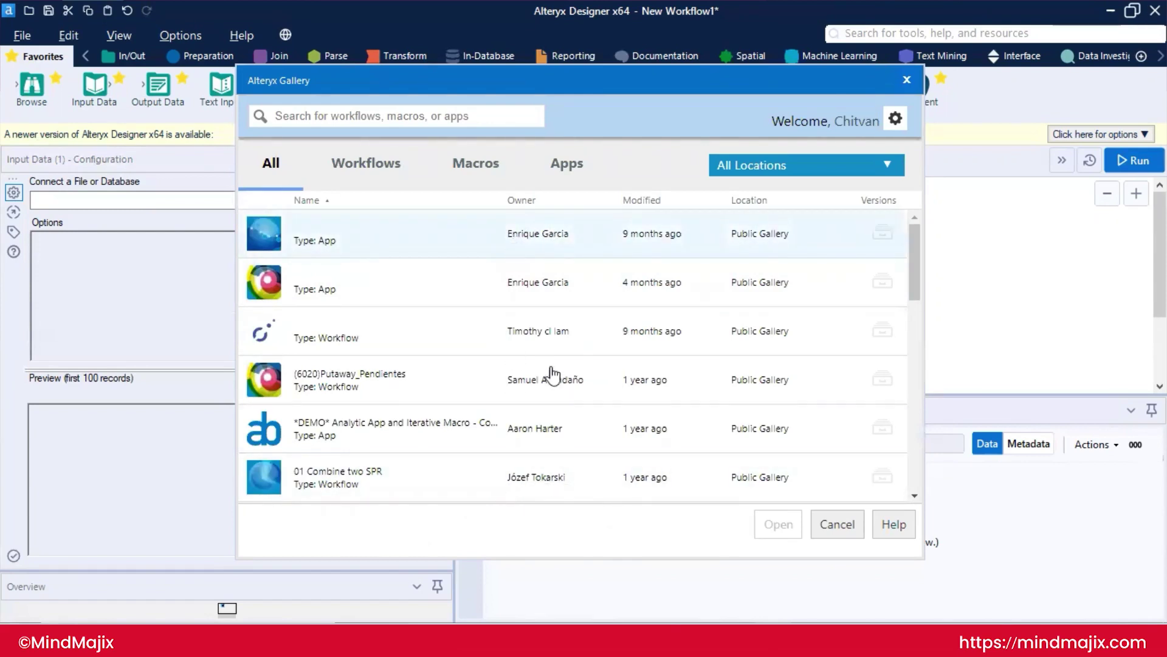
- Look through the gallery's full list of workflows, macros and apps
scroll(558, 405, "down", 2)
scroll(557, 405, "up", 2)
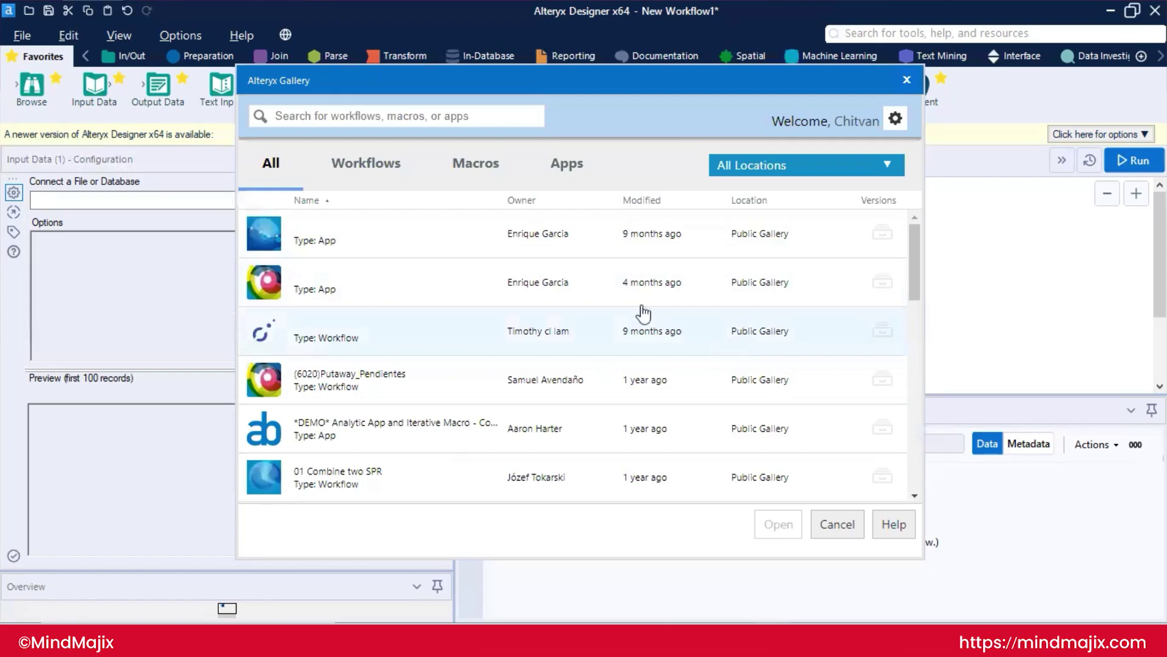
scroll(479, 338, "down", 5)
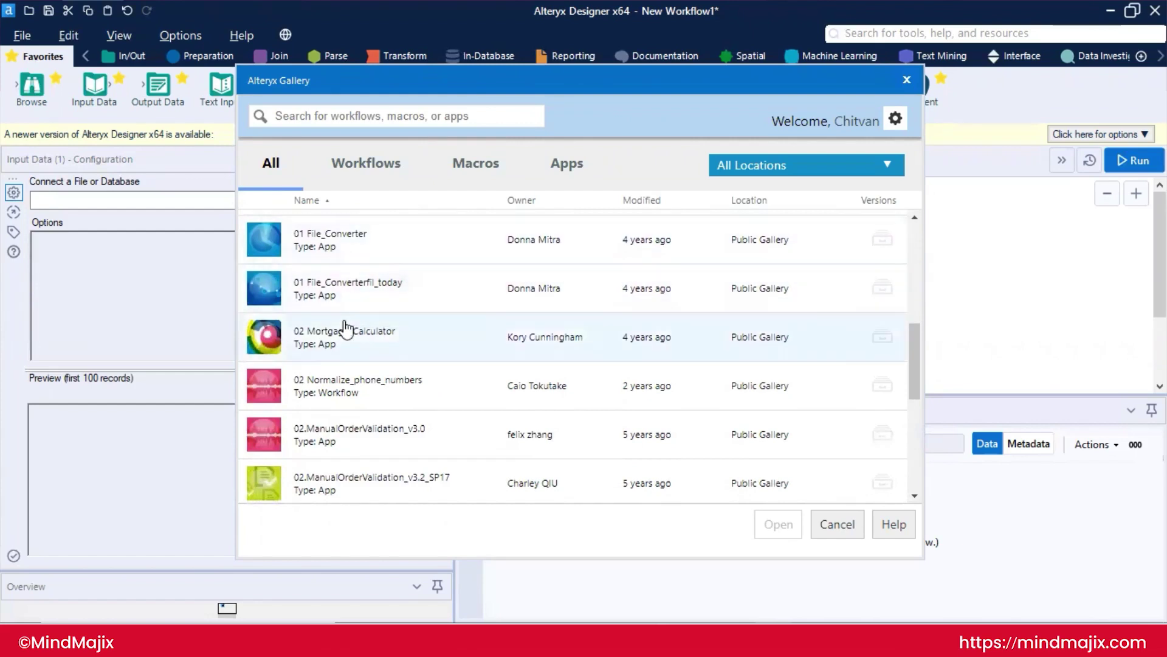
scroll(399, 454, "down", 2)
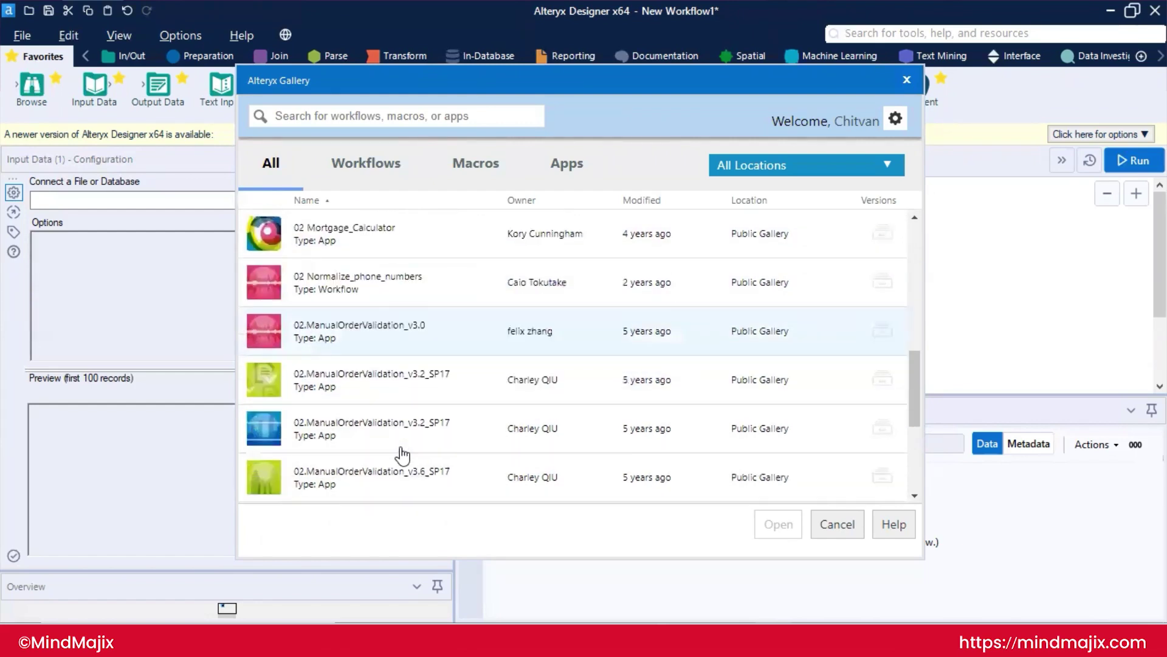
scroll(402, 455, "down", 3)
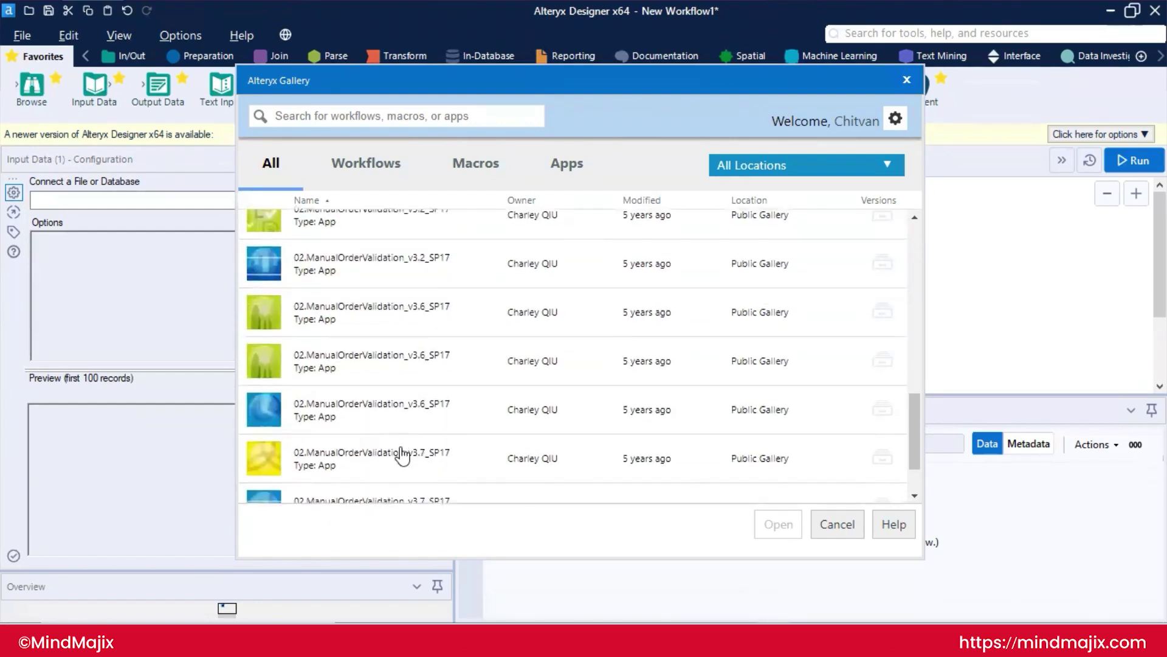
scroll(469, 271, "up", 10)
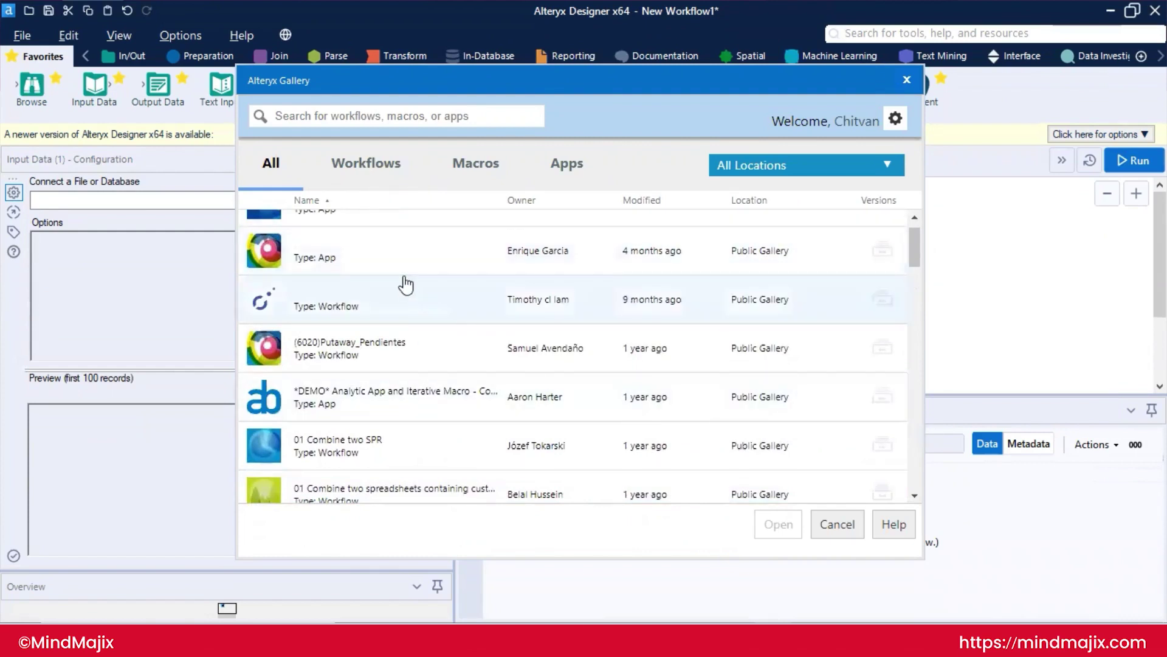
scroll(403, 281, "up", 1)
- View the gallery items by type: workflows, macros and apps, and check the available location filters
left_click(358, 170)
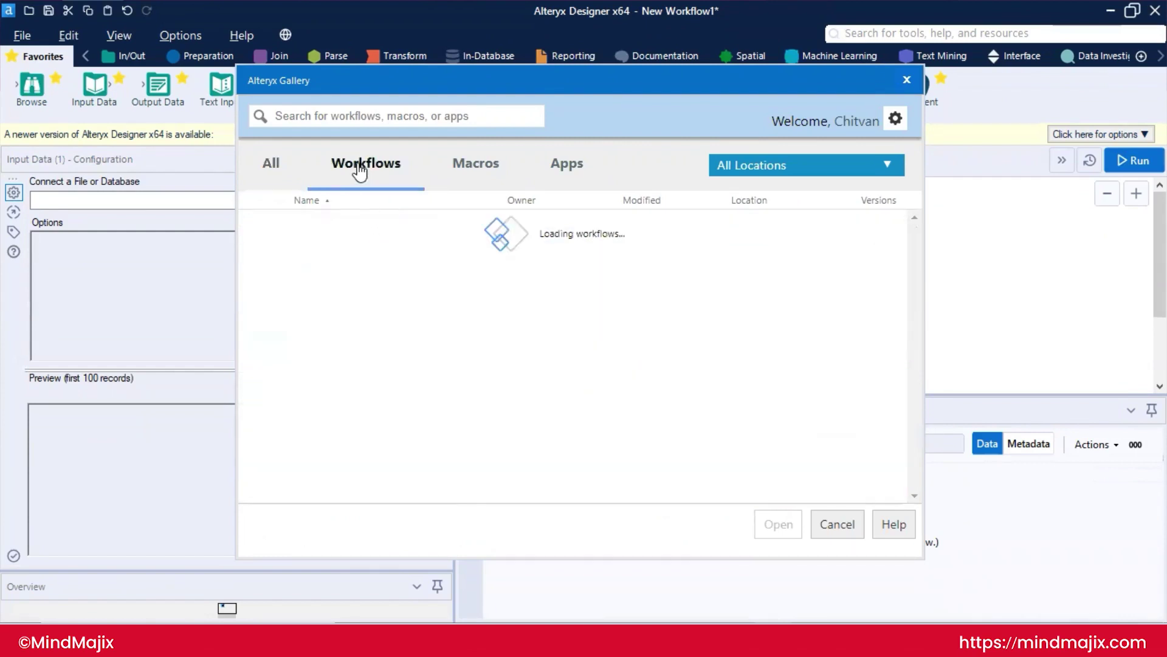
left_click(747, 166)
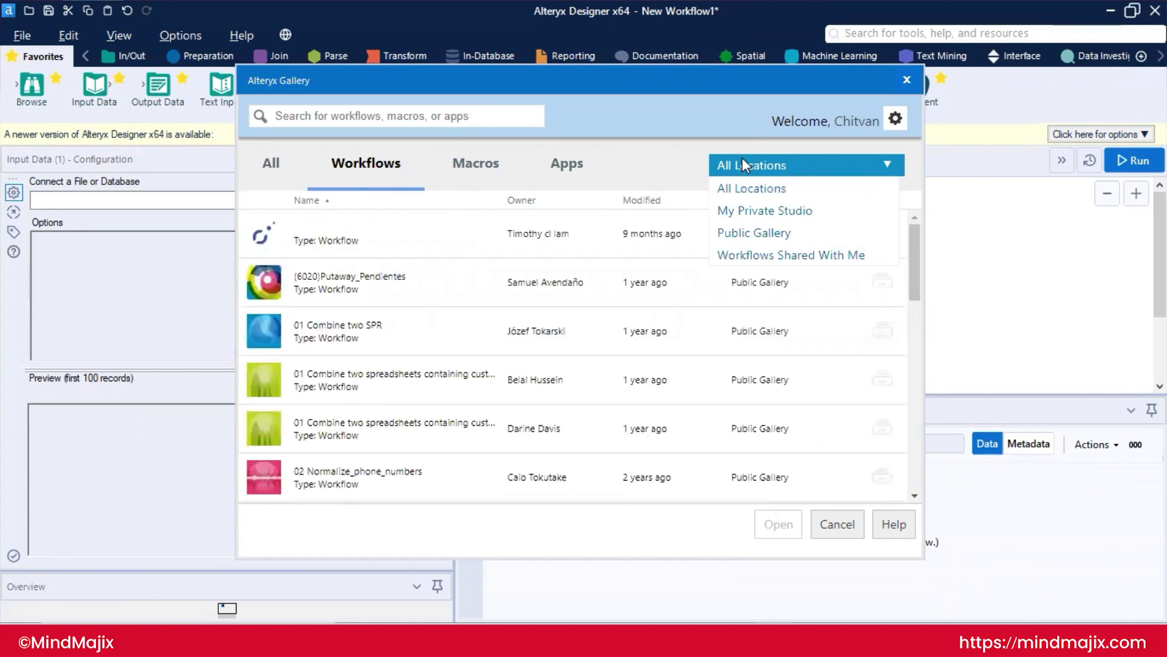
left_click(743, 163)
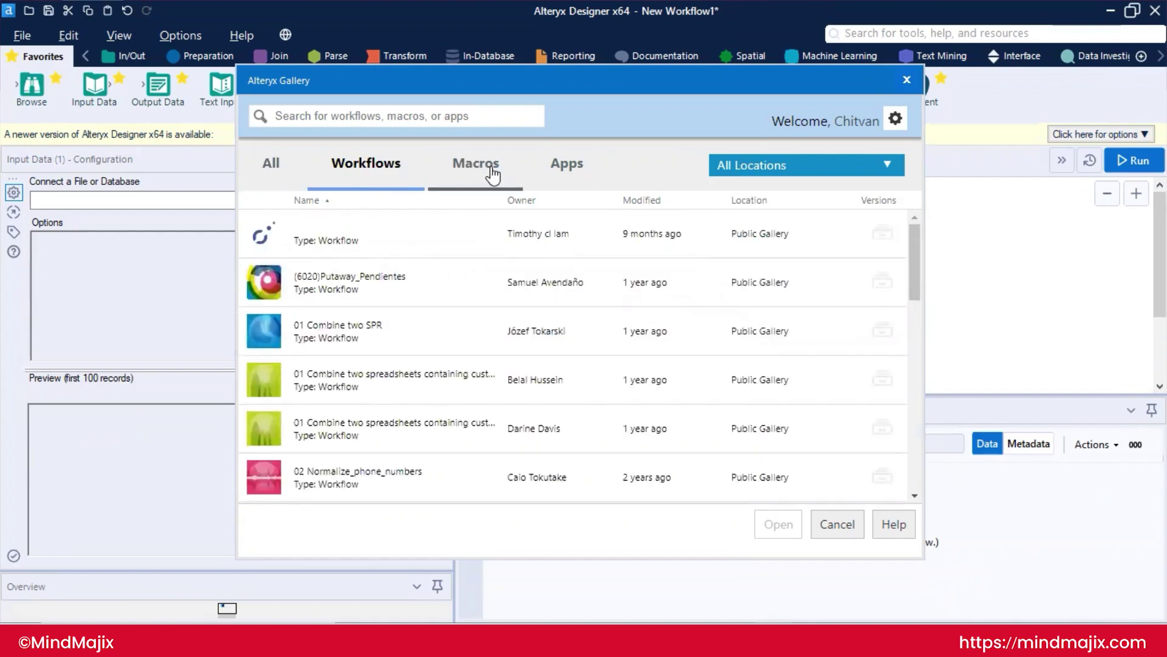
left_click(492, 176)
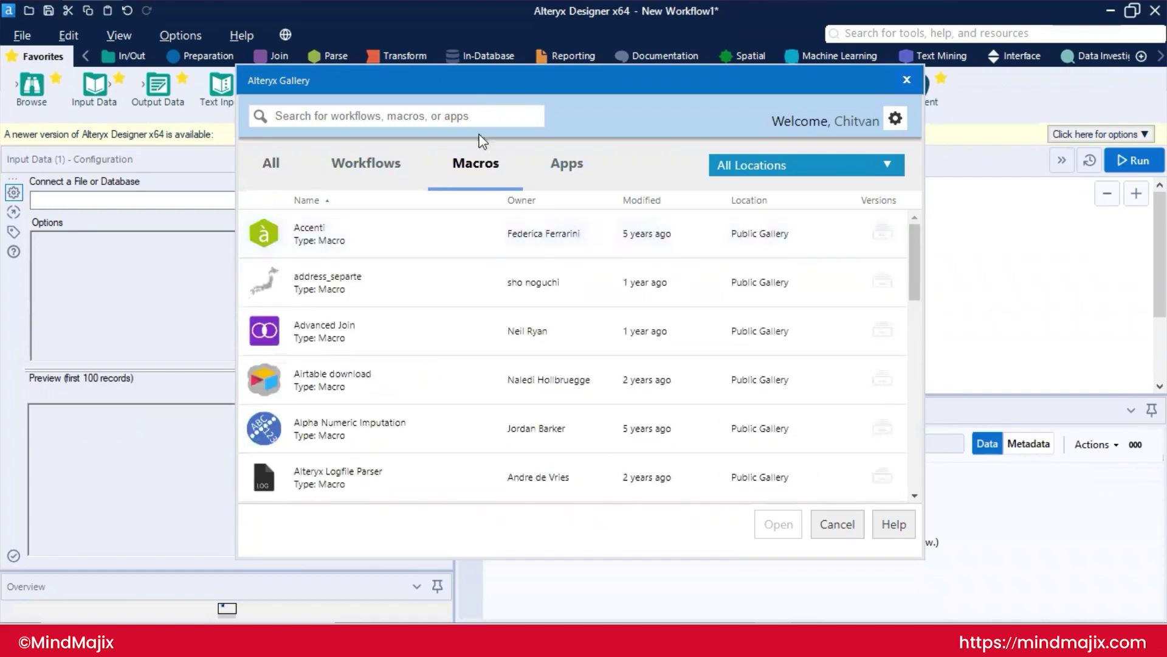
left_click(567, 172)
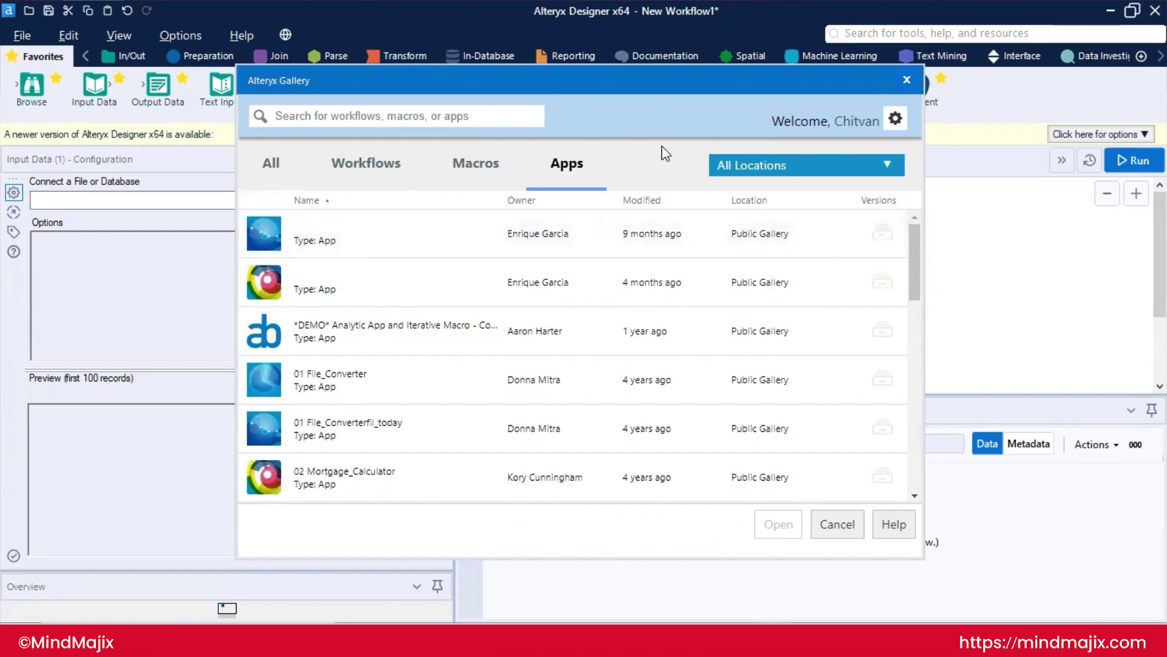
- Filter the gallery apps by My Private Studio, Public Gallery and Workflows Shared With Me, and close the gallery without opening anything
left_click(754, 170)
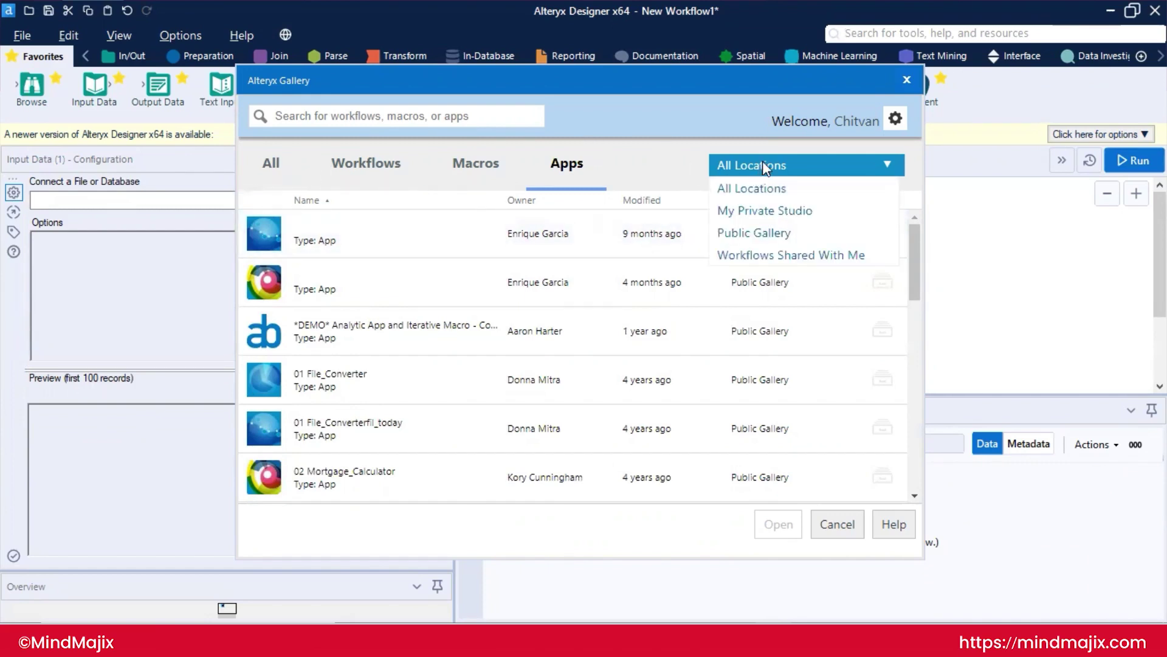
left_click(761, 213)
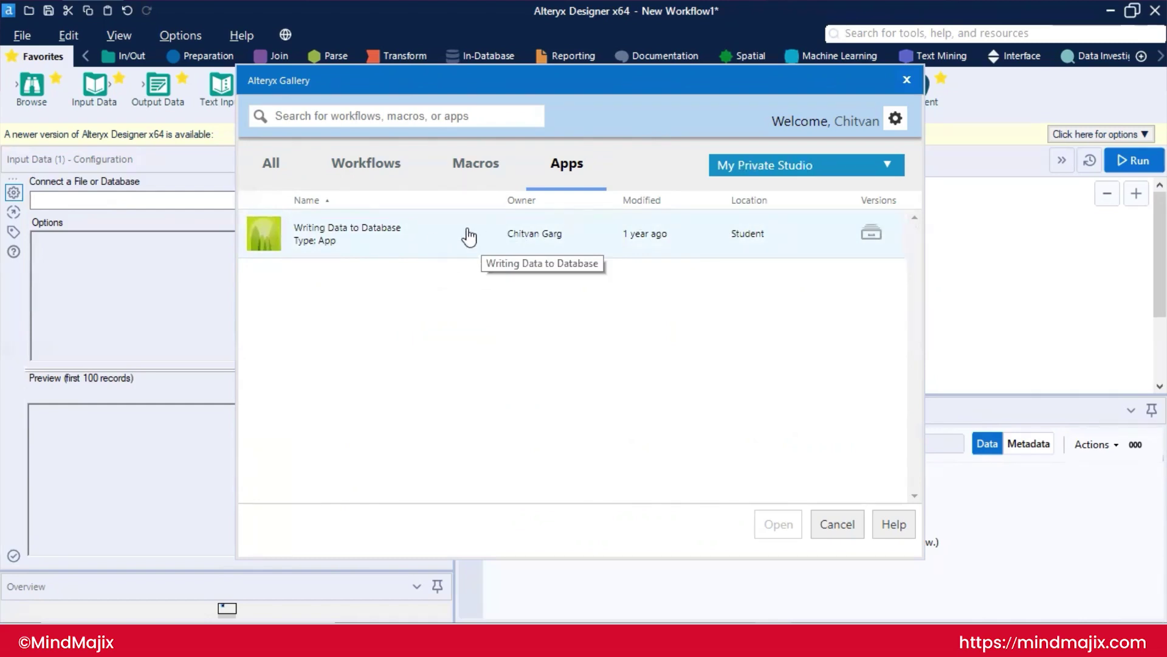
left_click(735, 171)
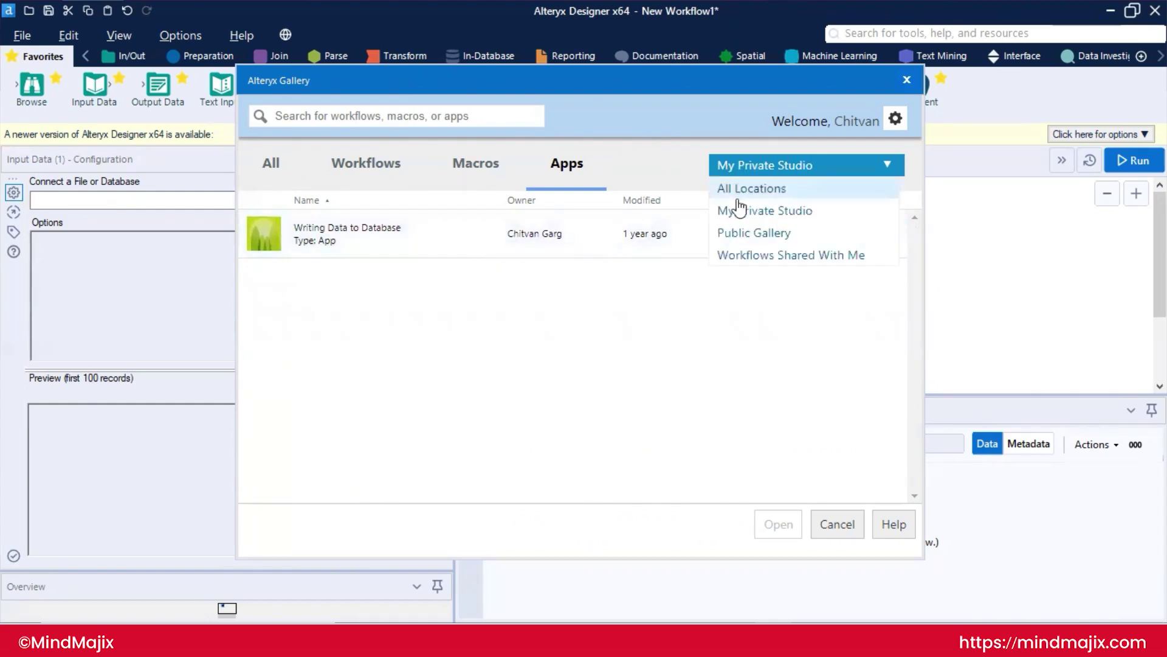
left_click(747, 235)
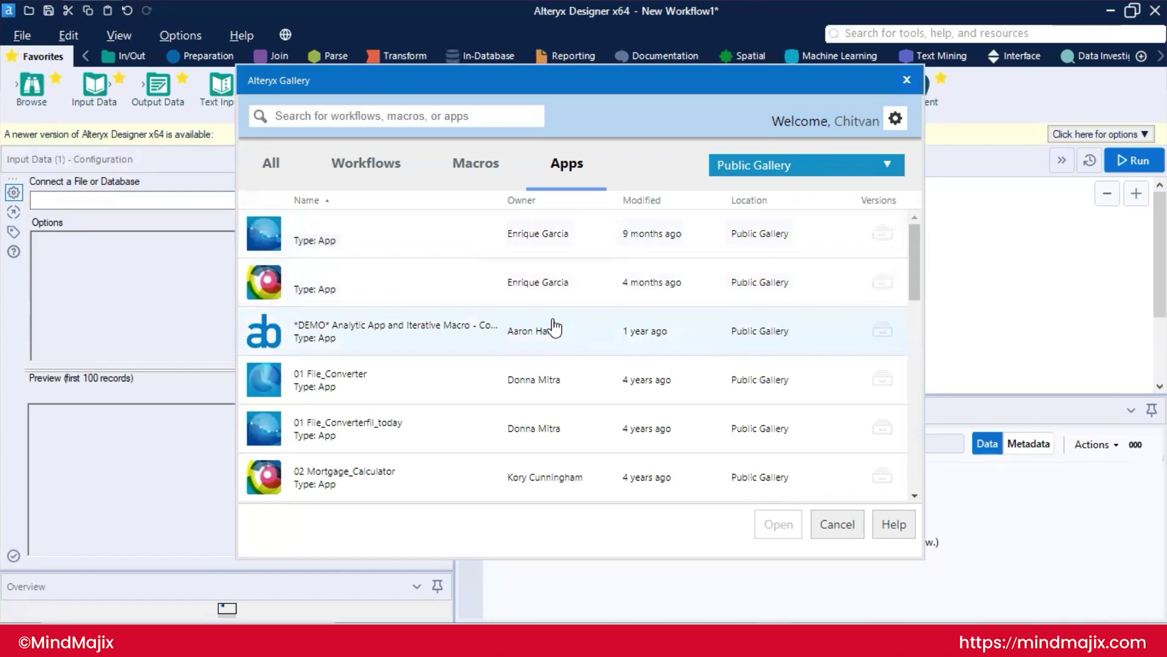
left_click(789, 165)
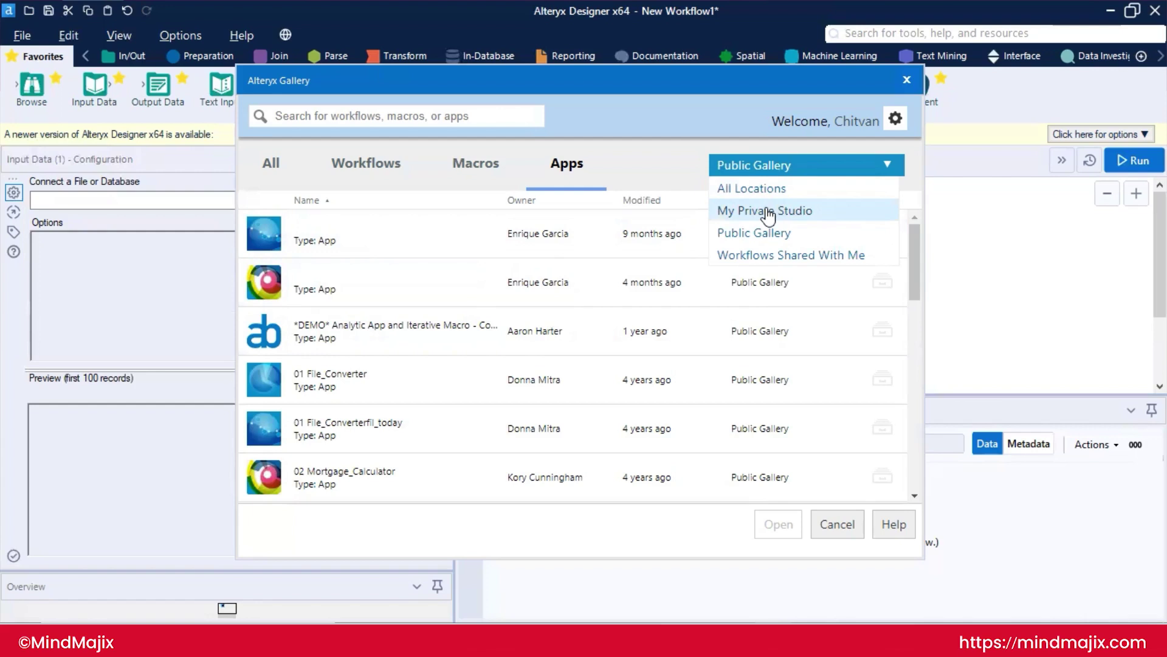
left_click(762, 258)
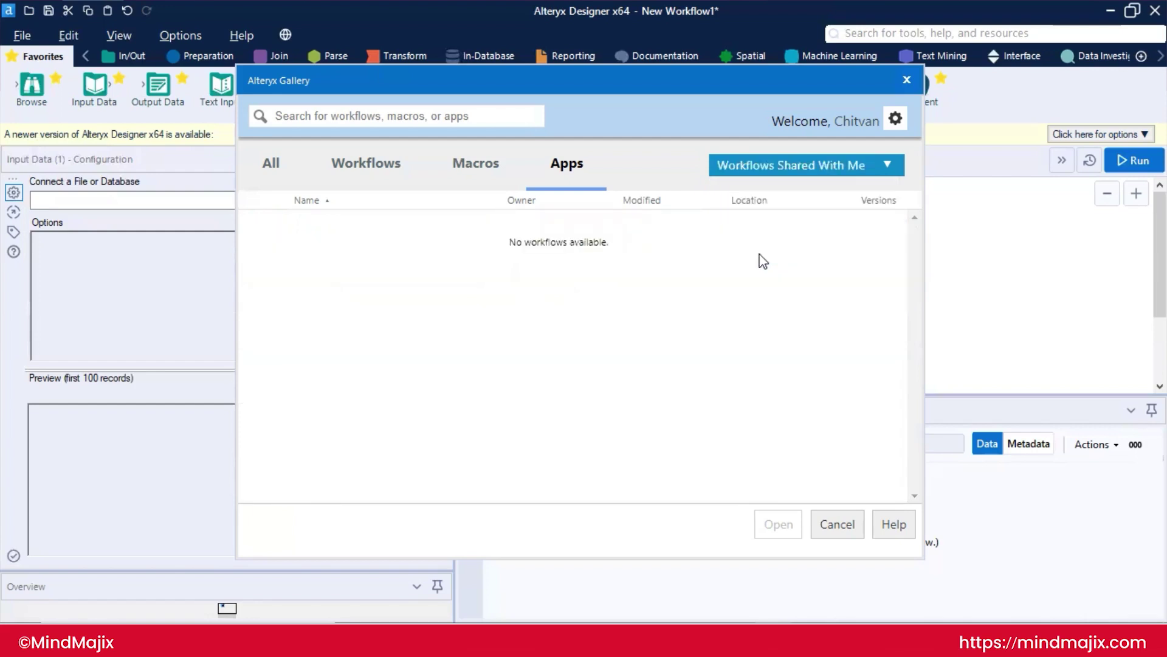
left_click(747, 170)
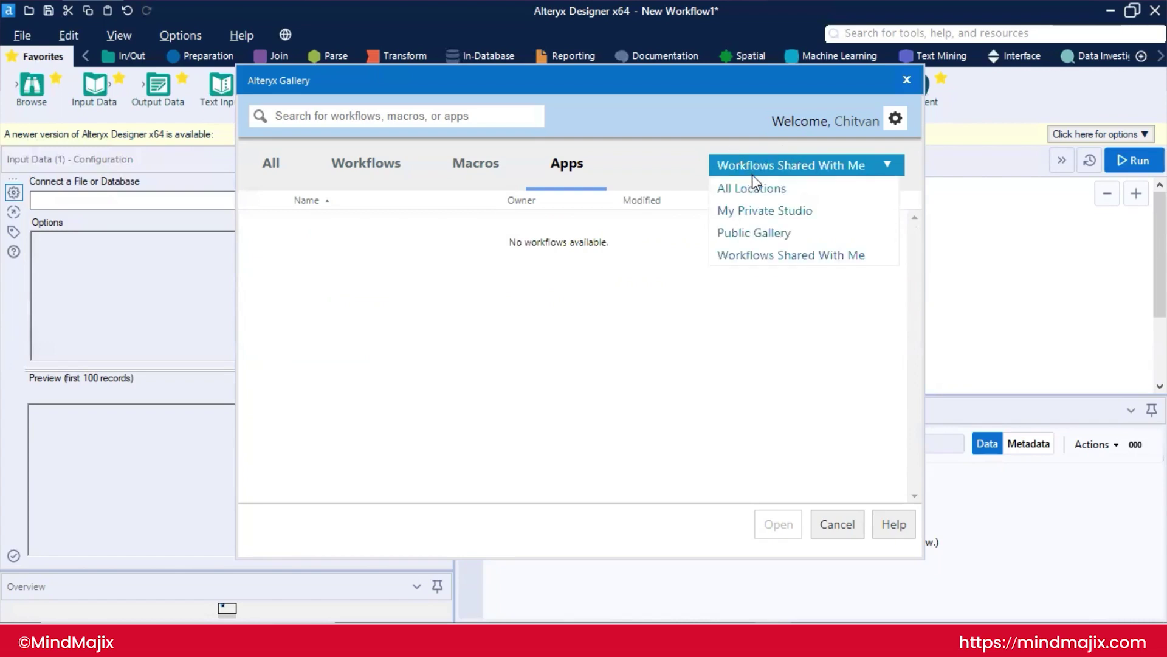
left_click(737, 349)
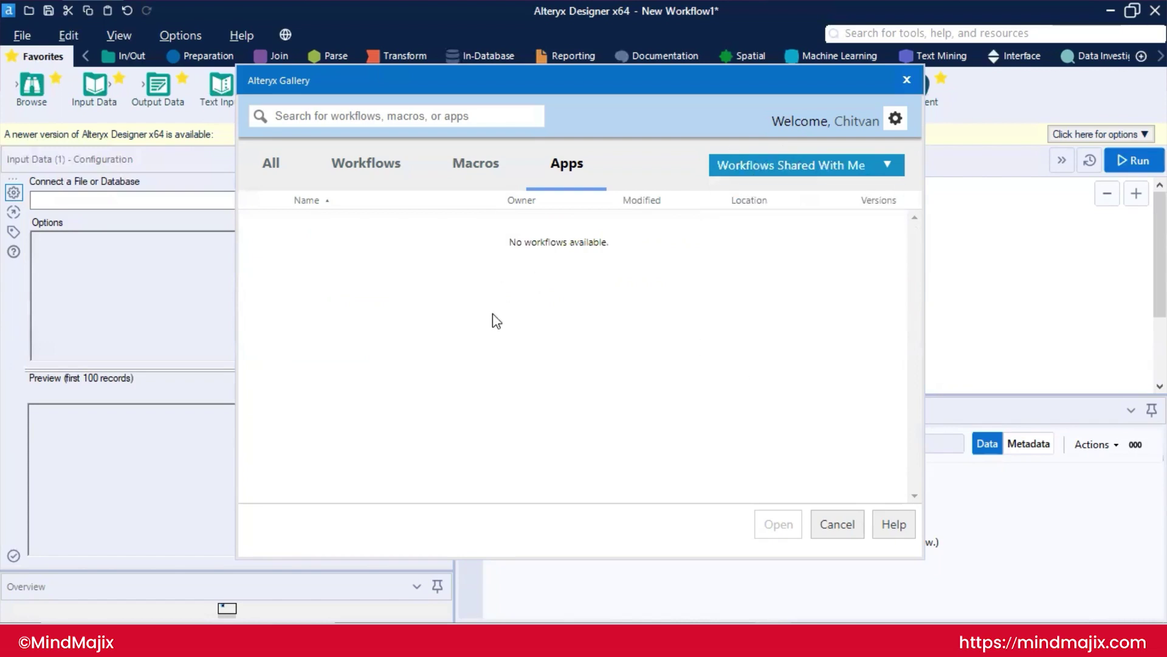
left_click(844, 529)
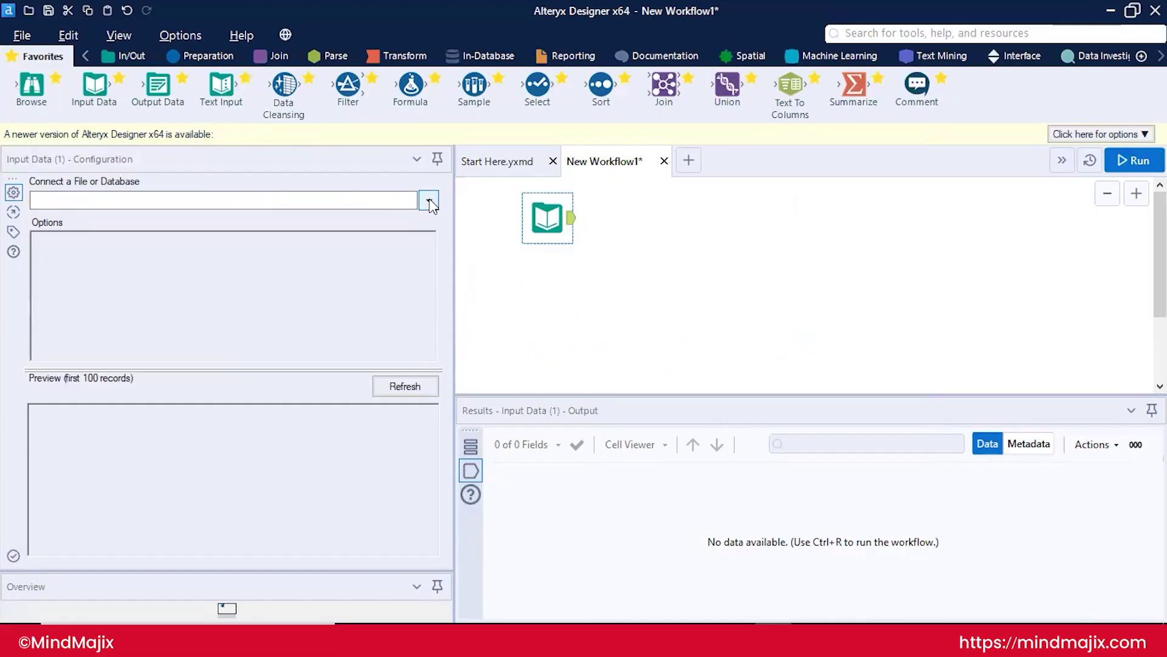
- Look through the full list of data sources supported by the Input Data tool, including their connection types
left_click(429, 201)
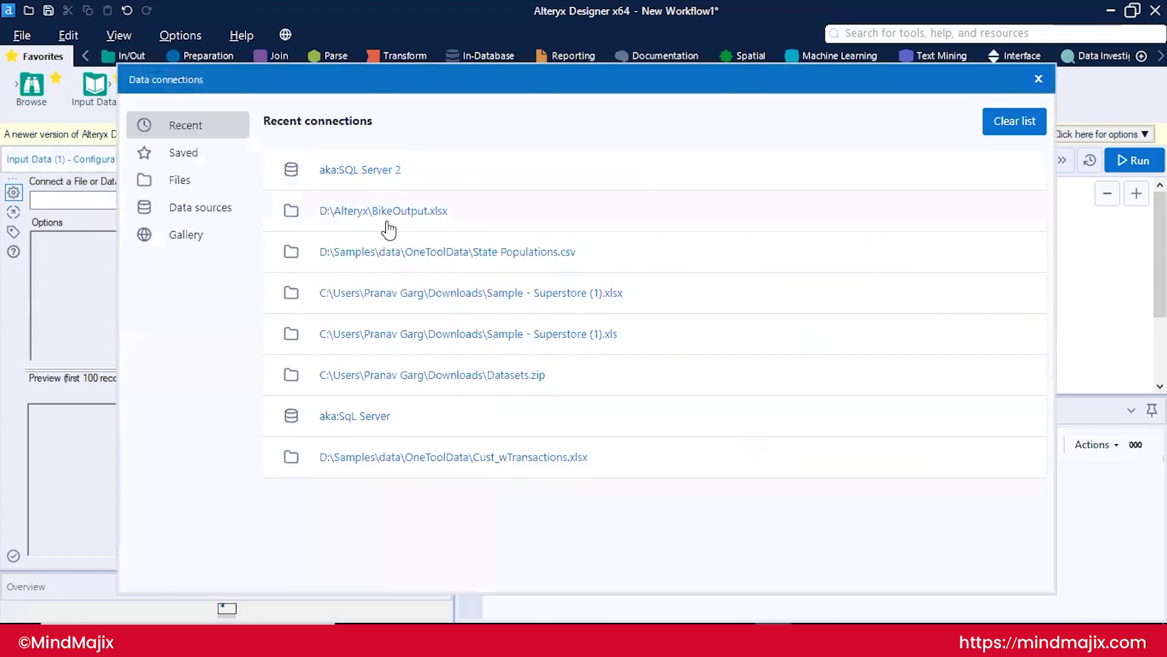
left_click(208, 209)
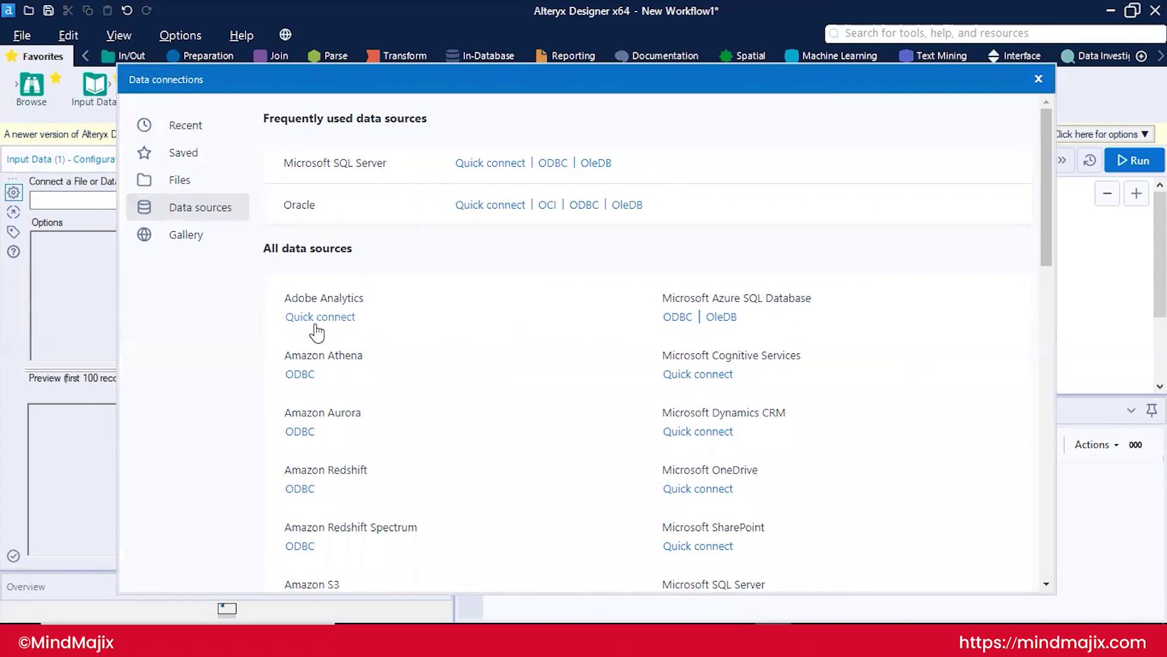
scroll(406, 449, "down", 2)
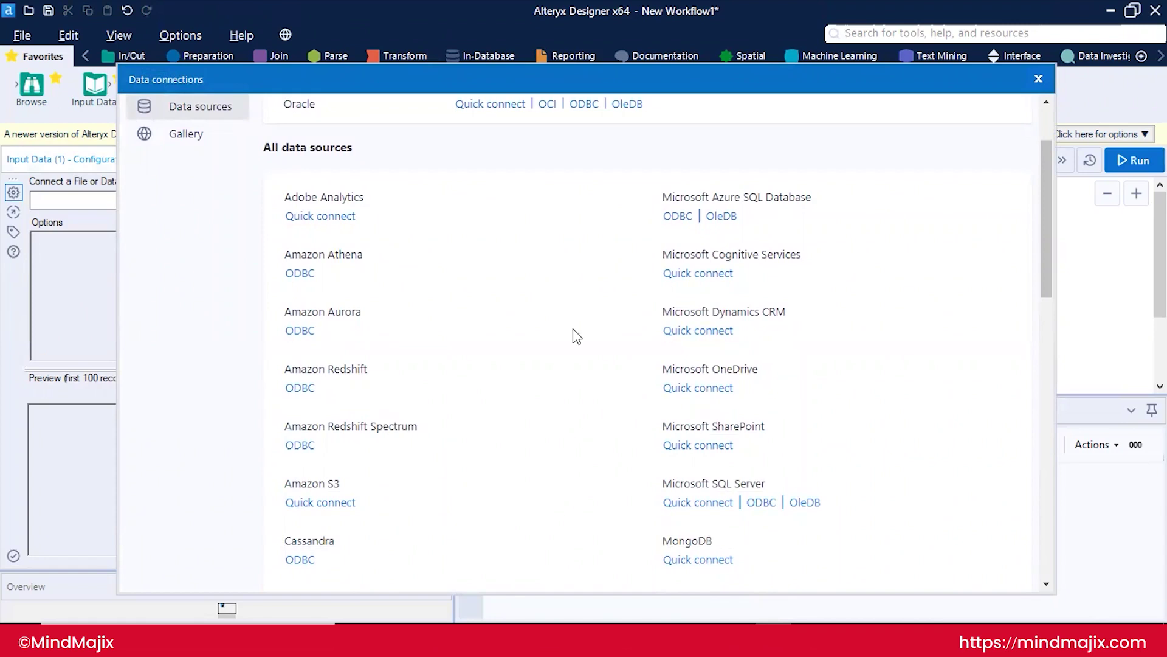
scroll(520, 250, "down", 8)
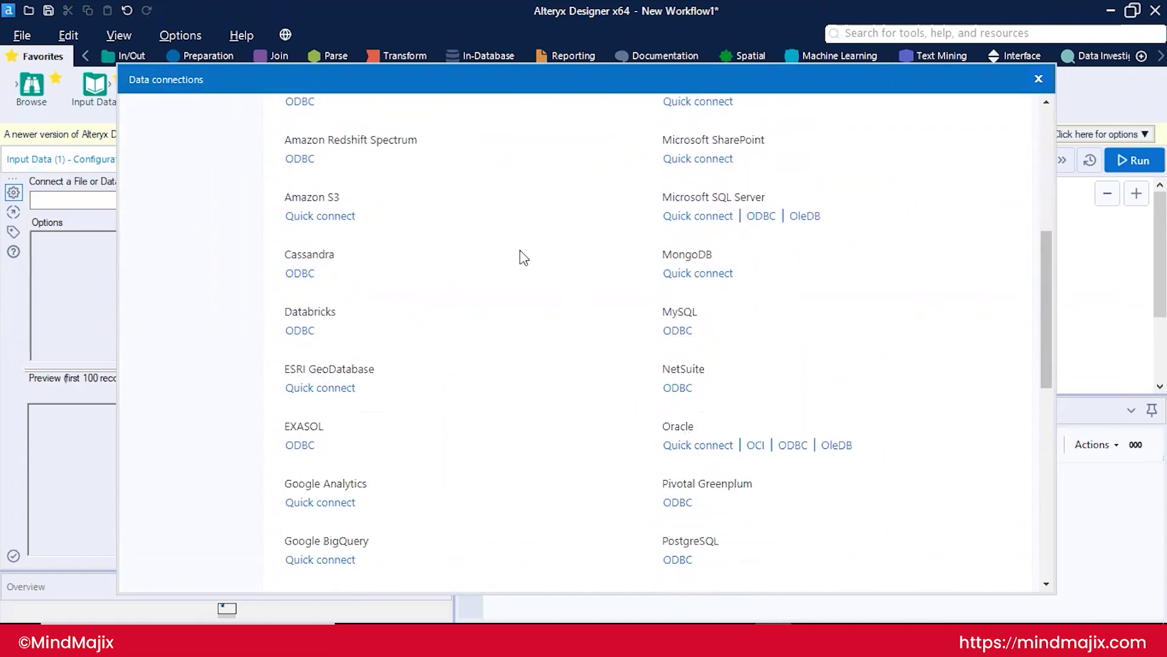
scroll(521, 251, "down", 1)
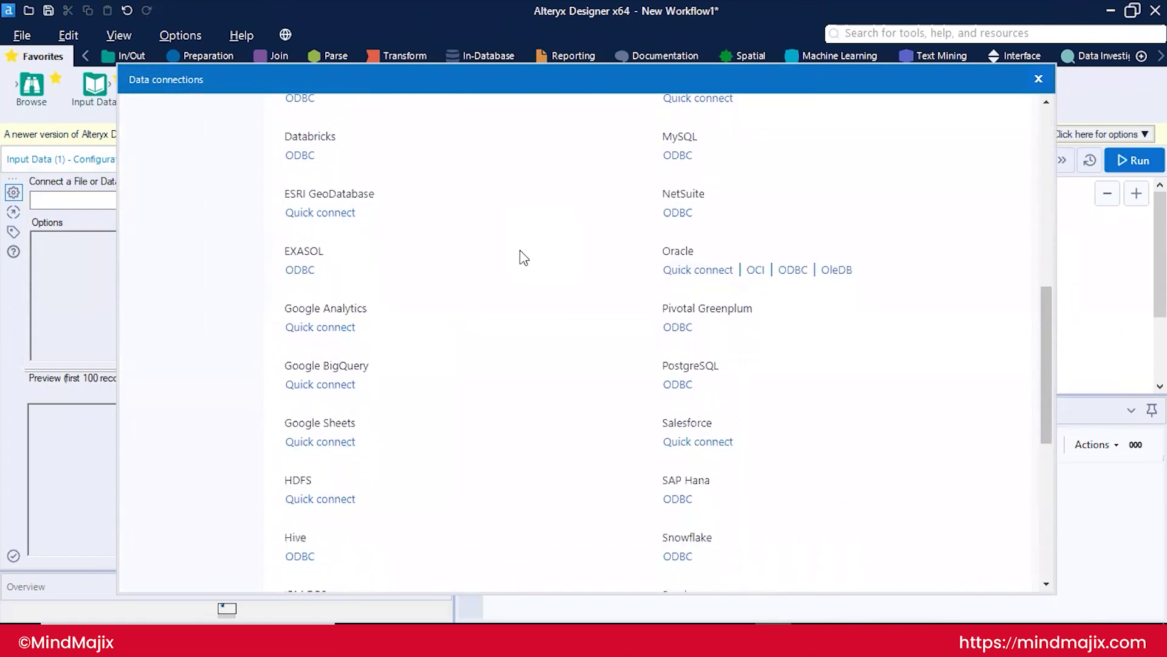
scroll(521, 250, "down", 2)
scroll(520, 250, "down", 5)
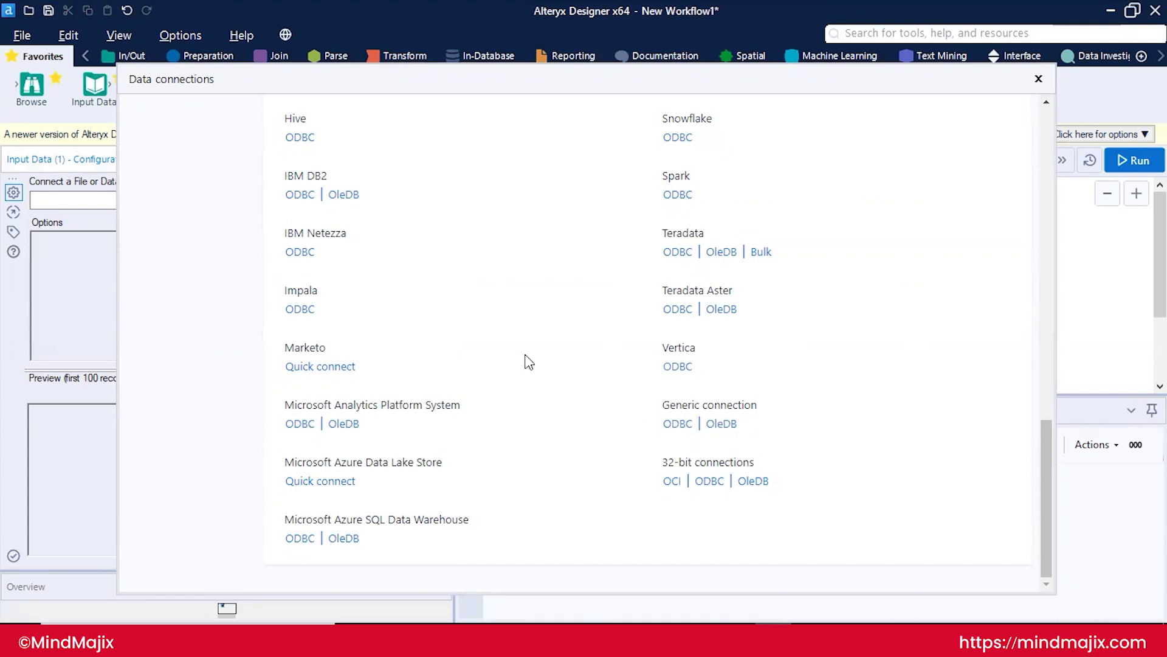
scroll(529, 361, "up", 6)
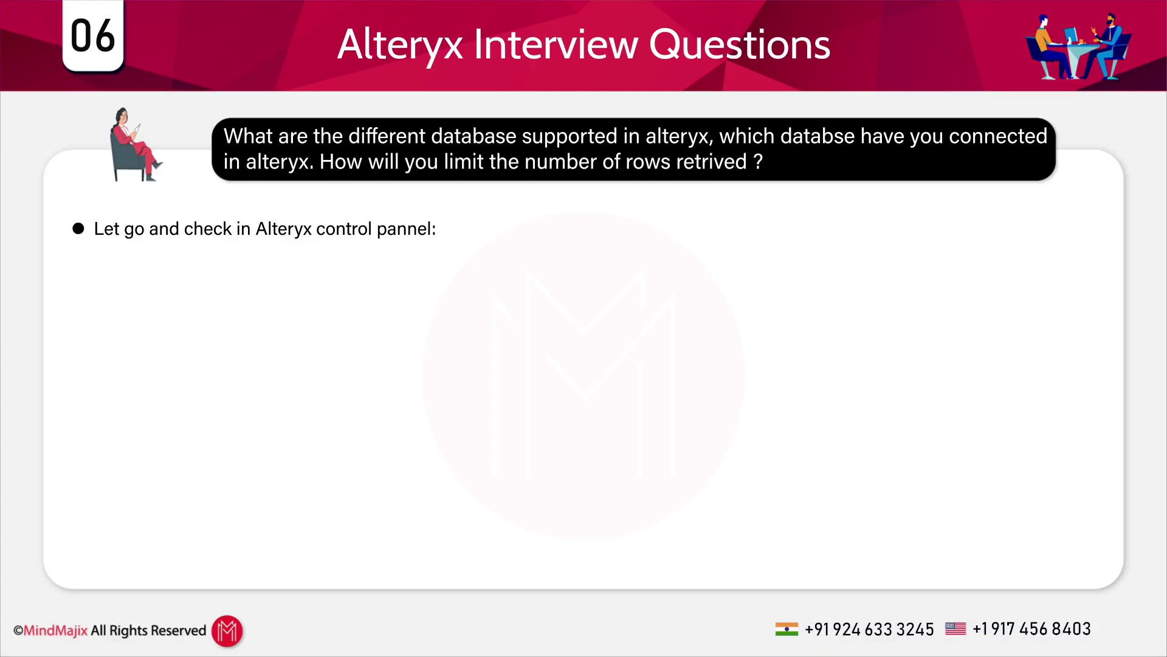
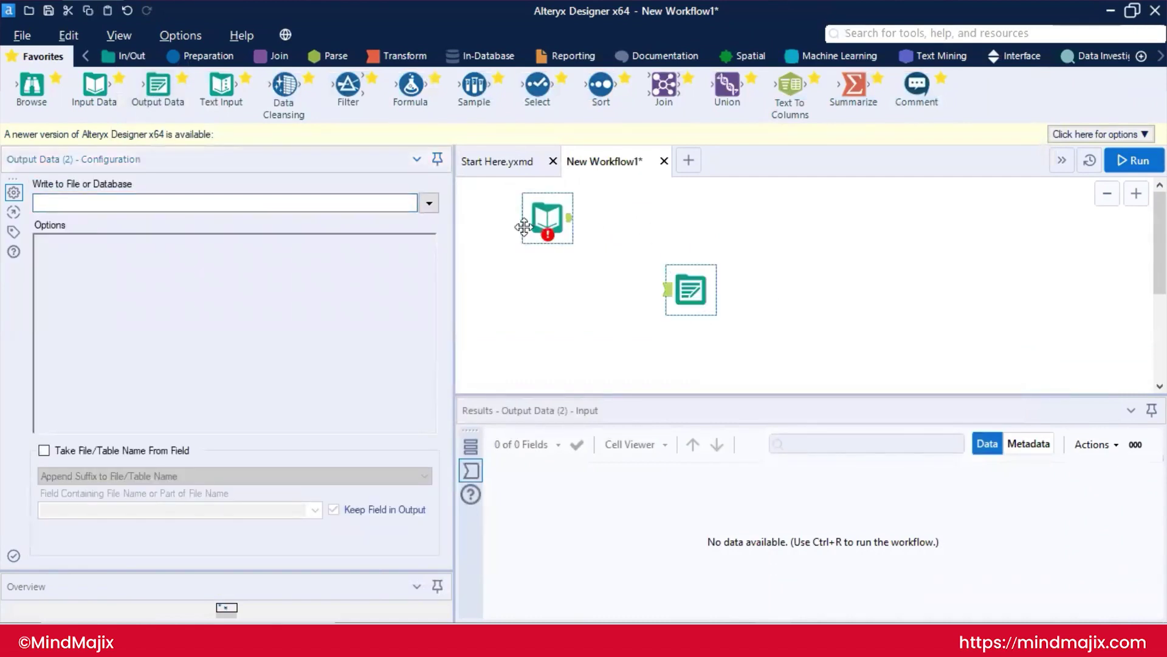
- Connect the Output Data tool to Microsoft SQL Server by Quick connect, using the saved connection SQL Server 2 and default database bike
left_click(429, 203)
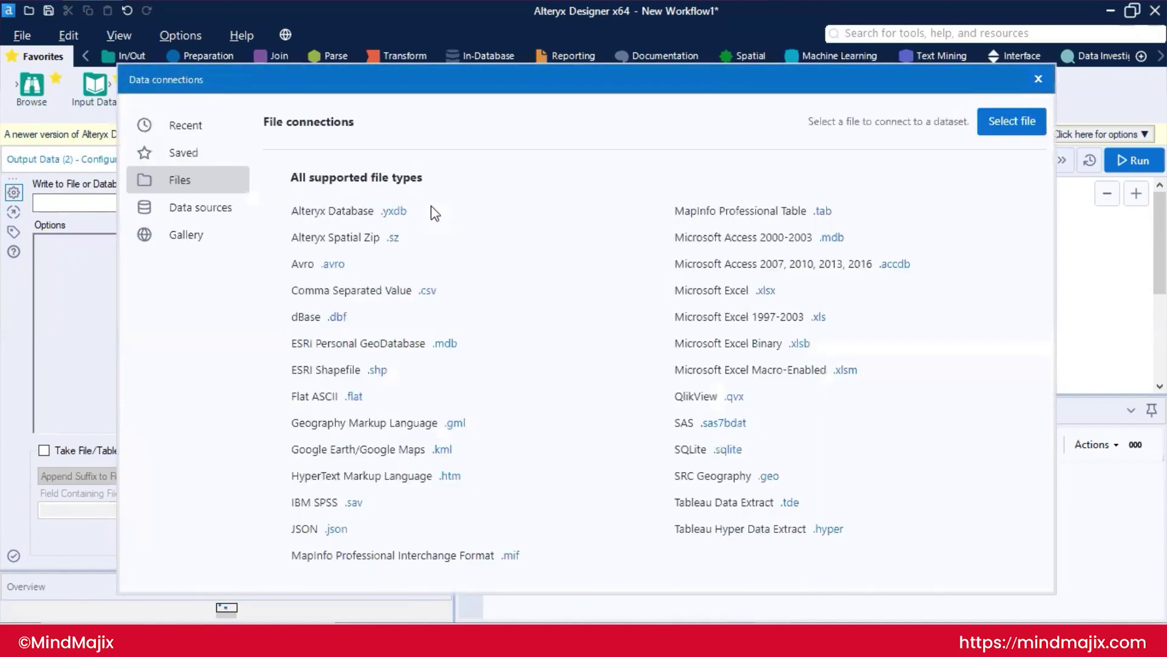
left_click(226, 207)
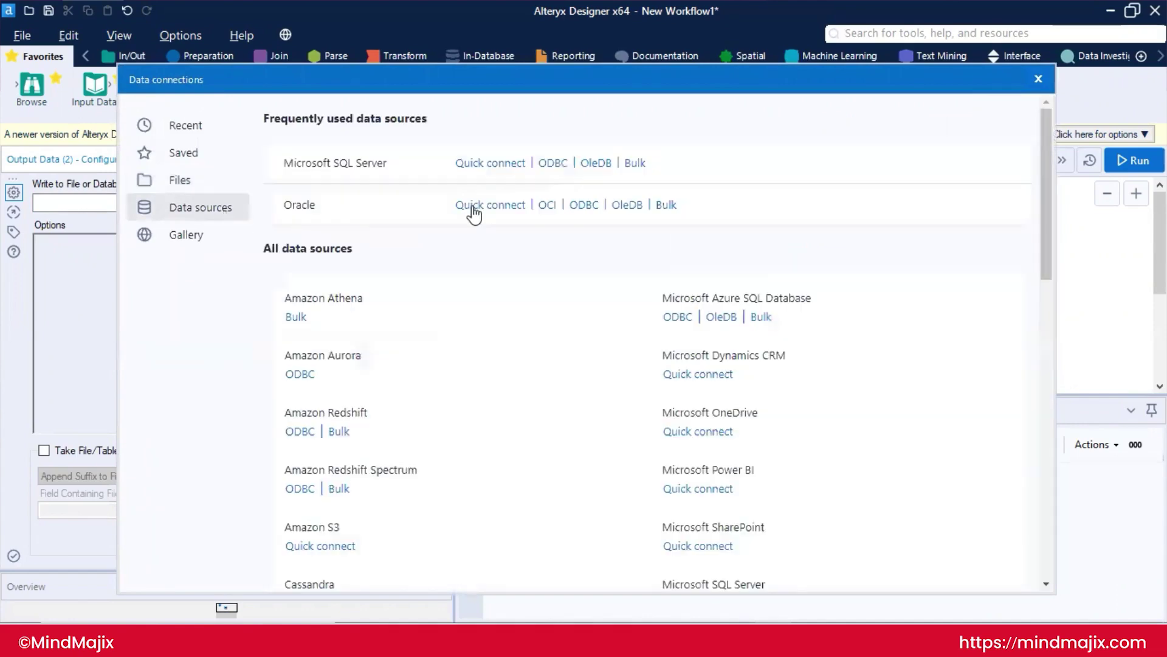
left_click(471, 166)
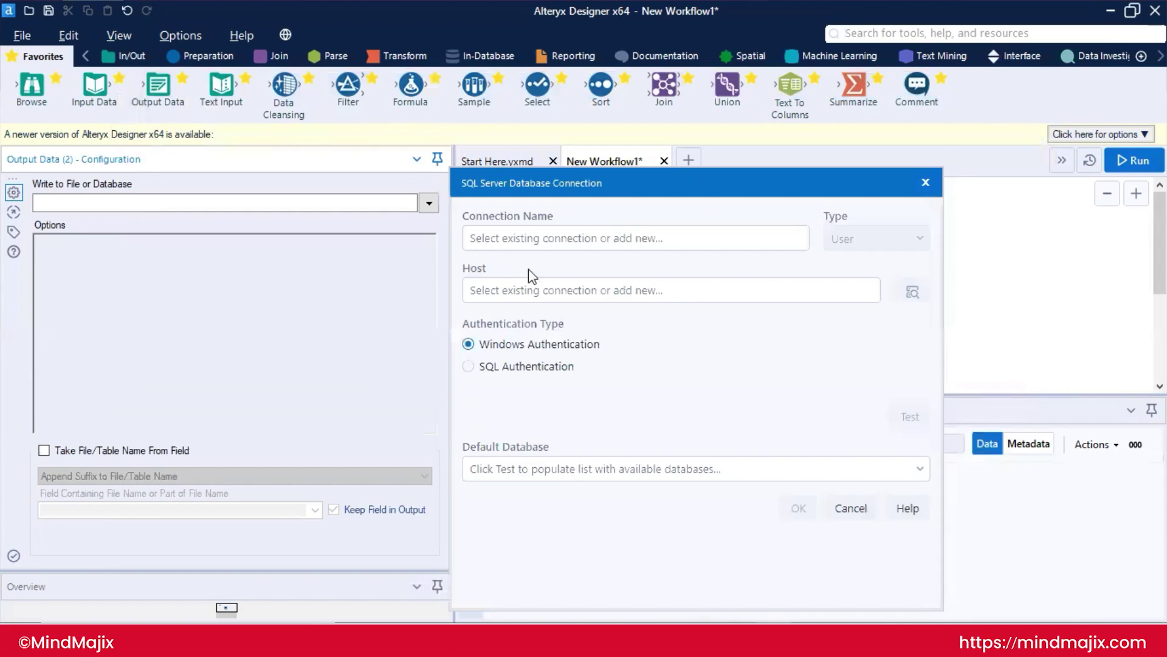
left_click(514, 239)
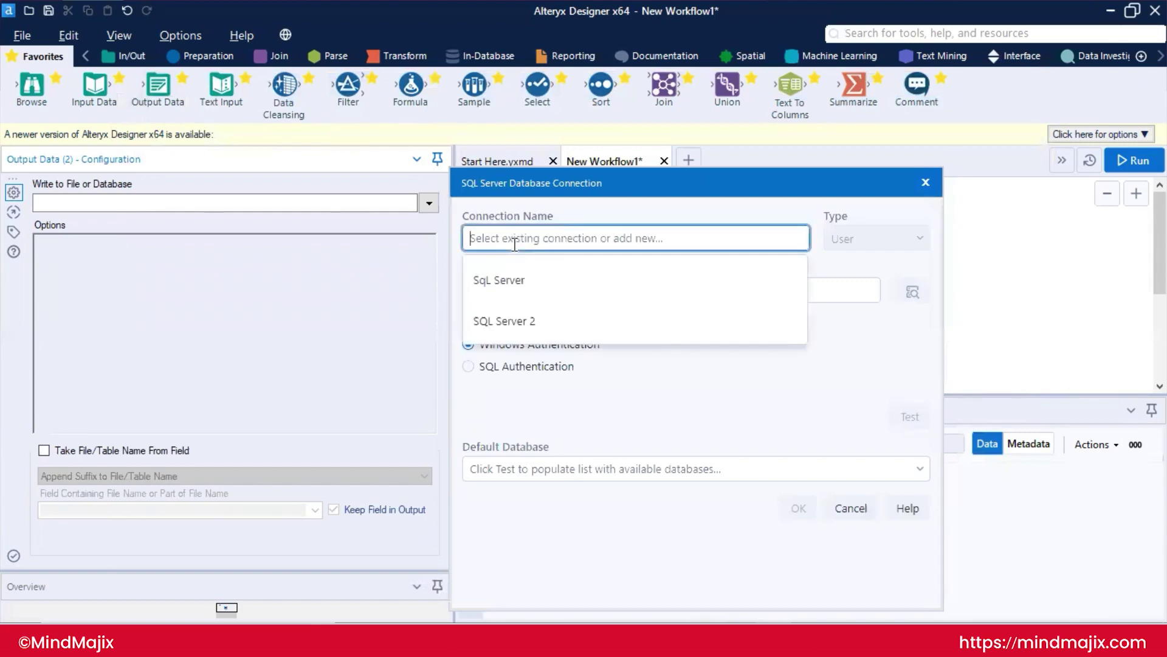
left_click(509, 321)
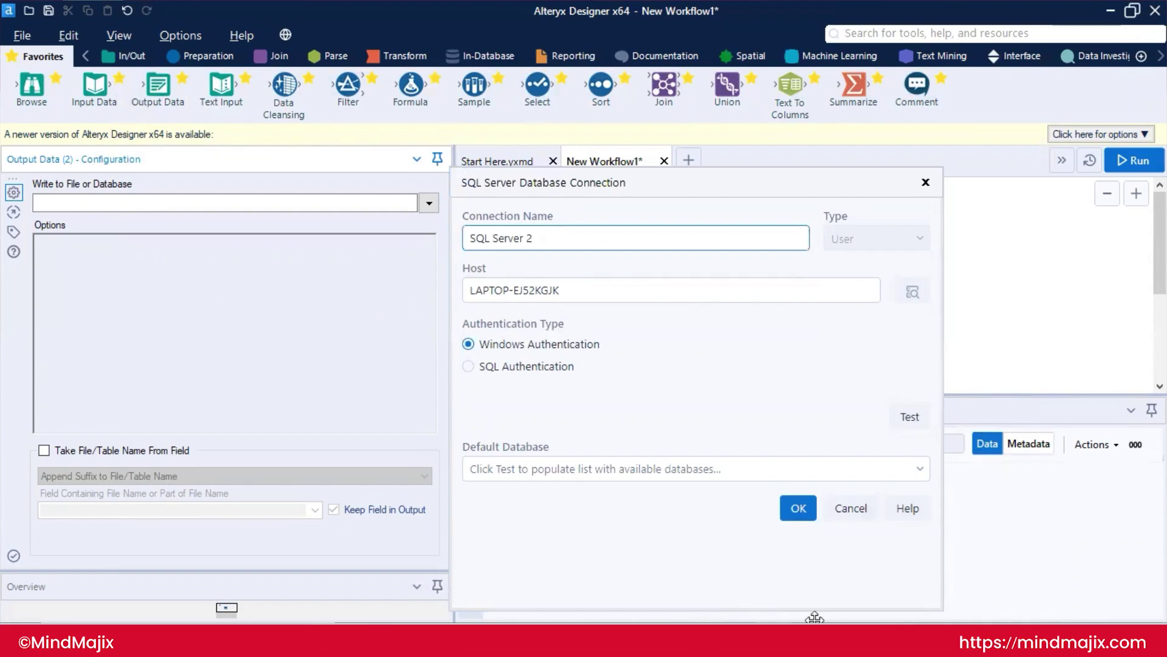
left_click(795, 510)
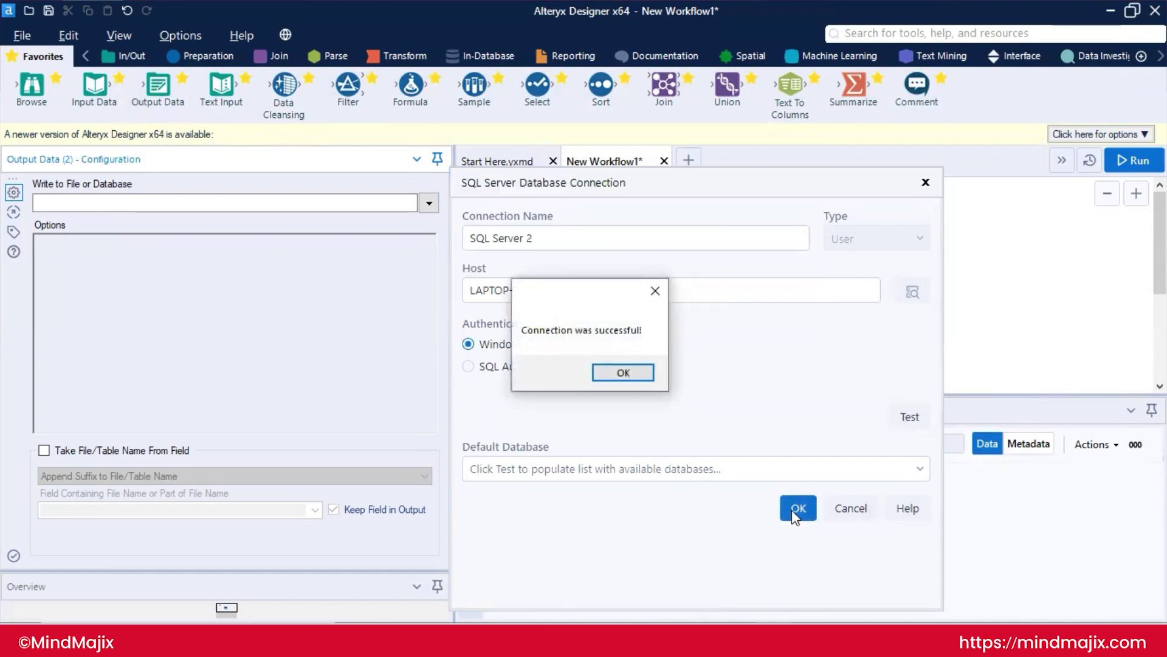
left_click(608, 370)
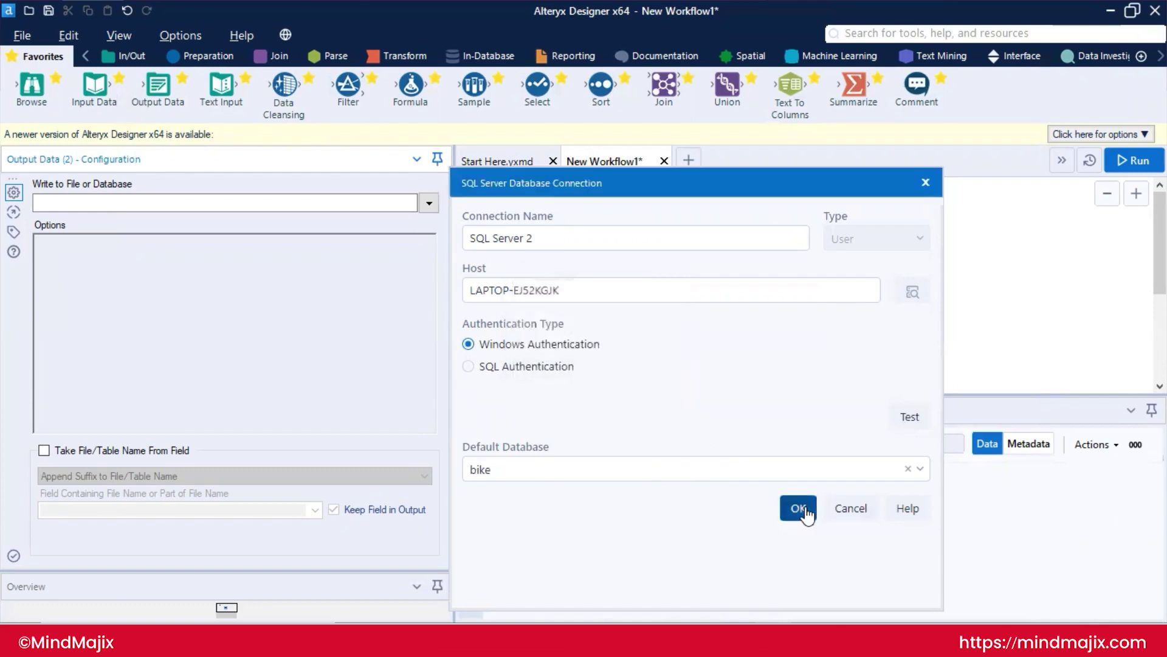
left_click(806, 512)
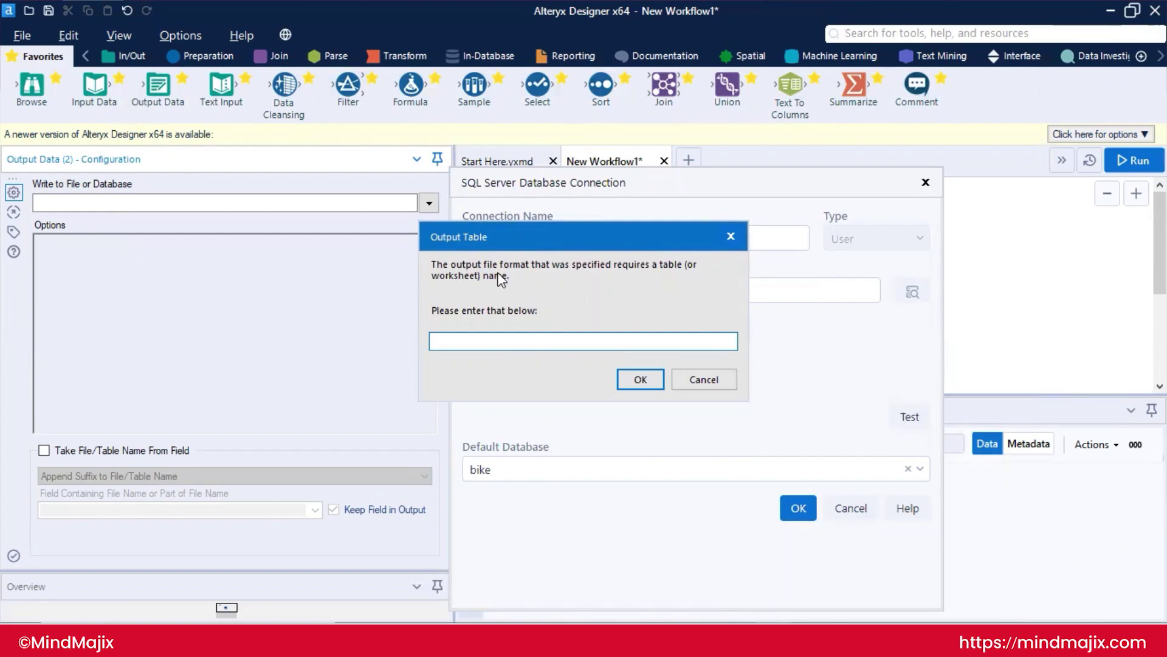
- Name the output table TableA, complete the database connection, and check the available Output Options for writing the table
type("TableA")
left_click(638, 378)
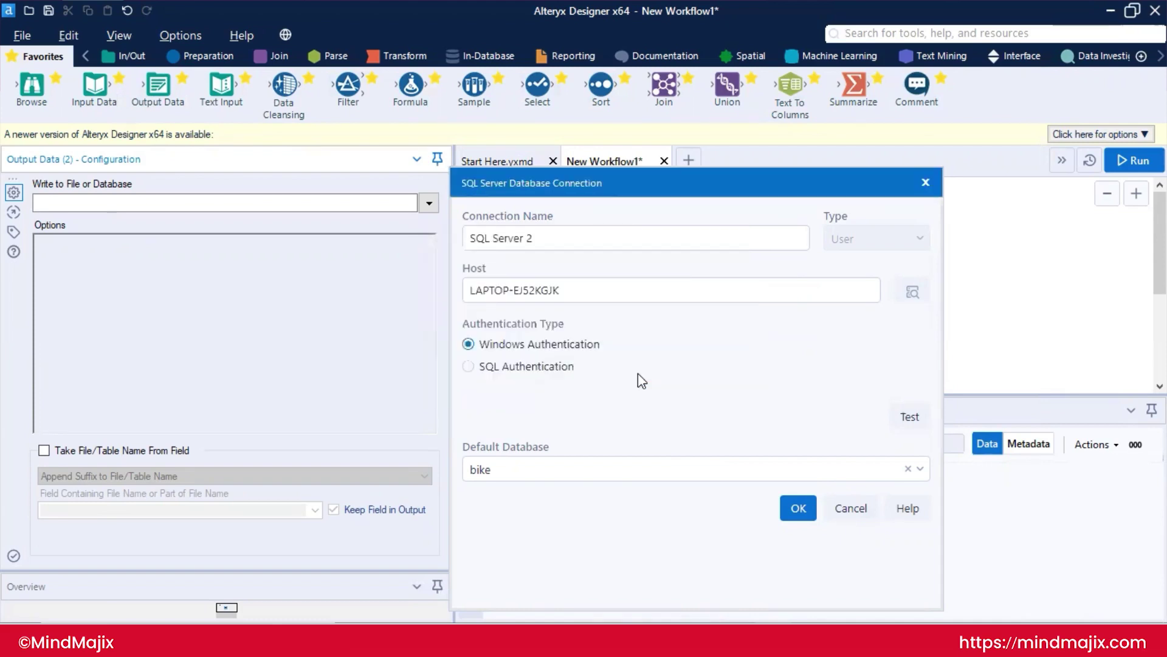
left_click(798, 508)
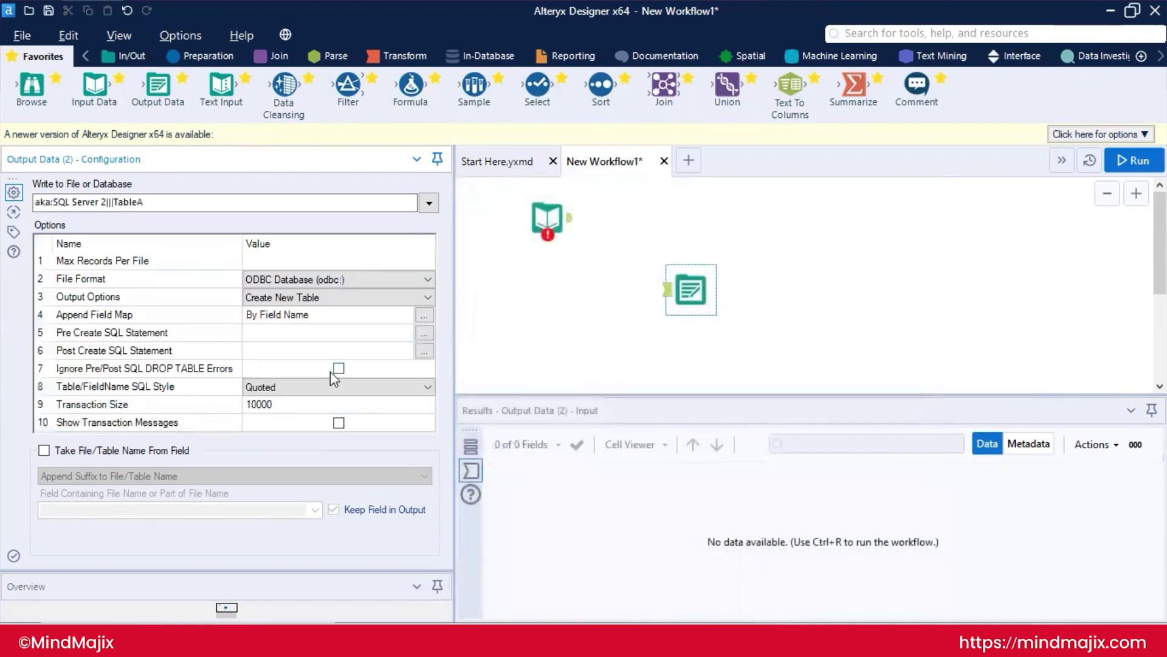
left_click(304, 301)
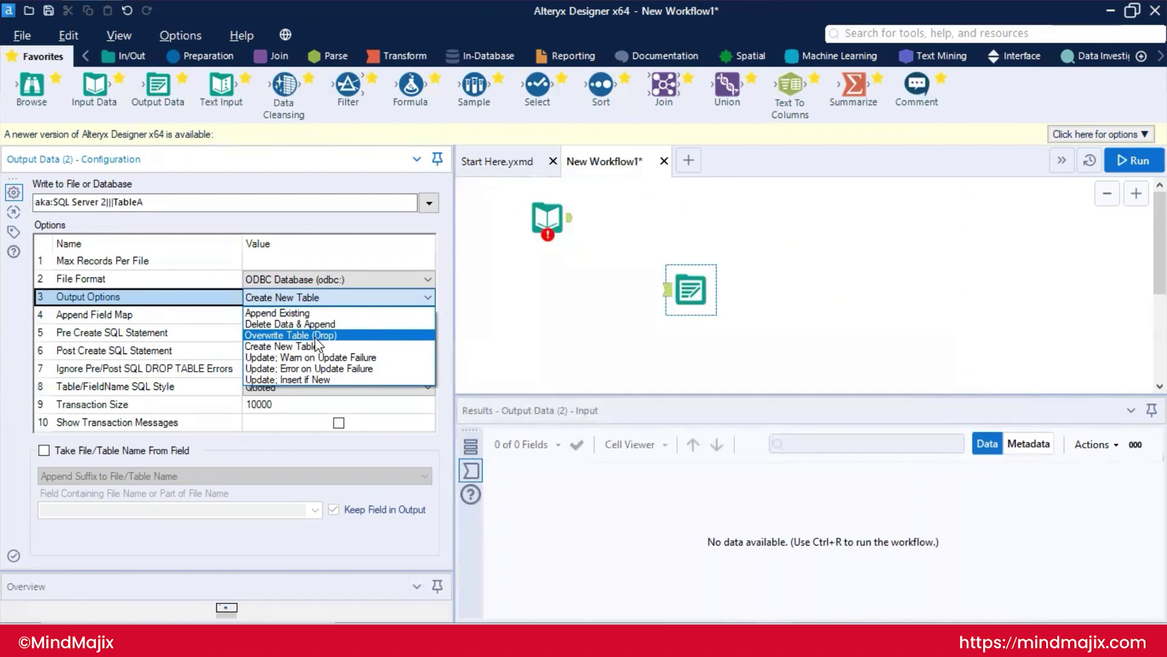
left_click(620, 338)
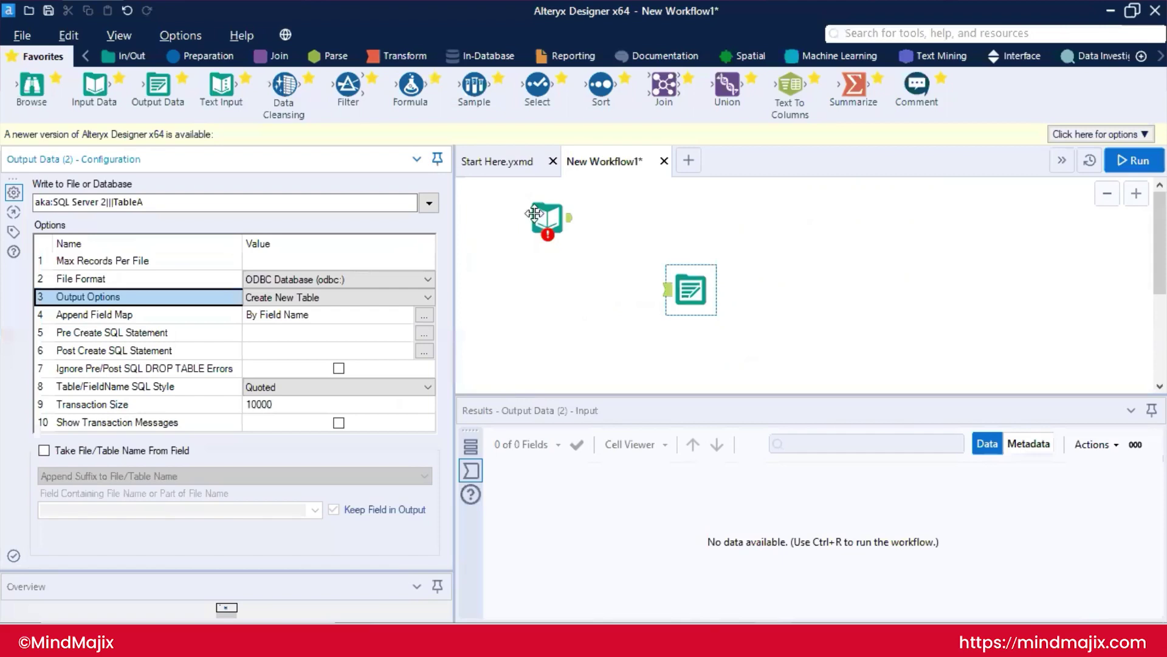
- Enable Search SubDirs in the existing Input Data tool's options
left_click(534, 213)
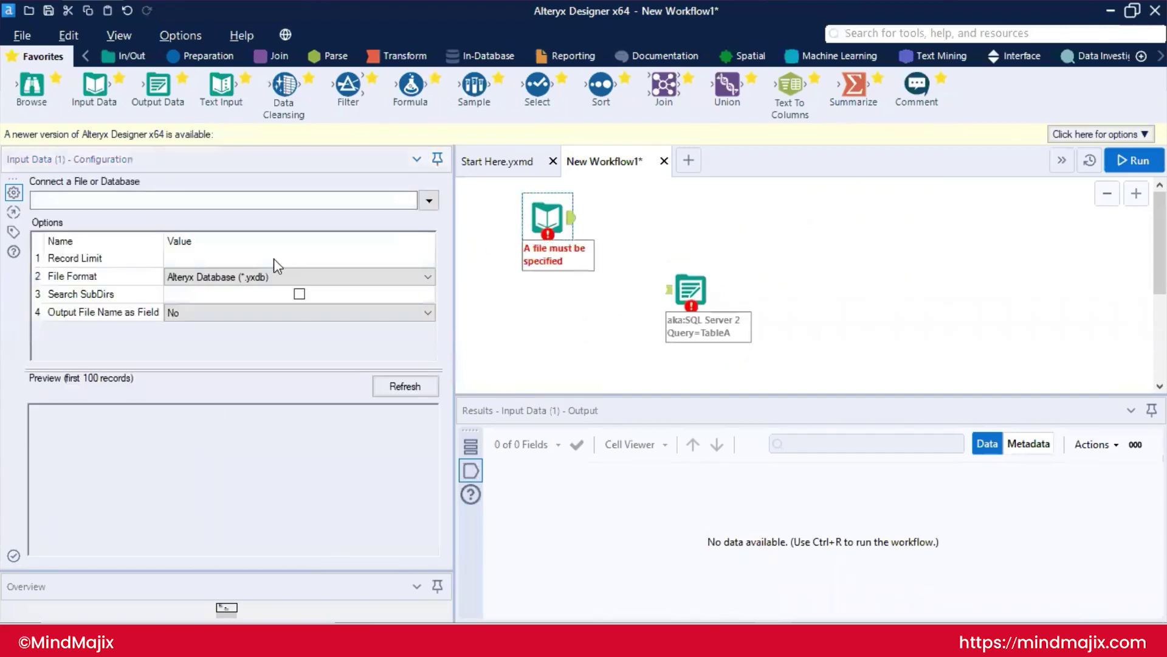
left_click(300, 294)
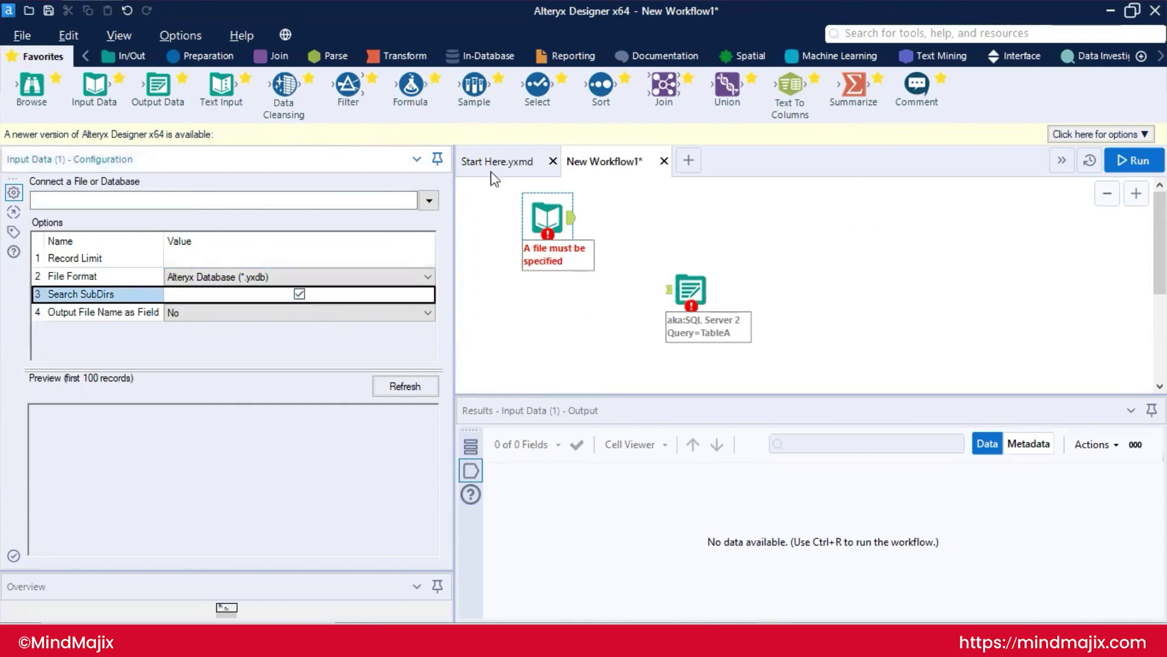
- Add a Directory tool below the existing Input Data tool, and place a second Input Data tool beside it
left_click(126, 56)
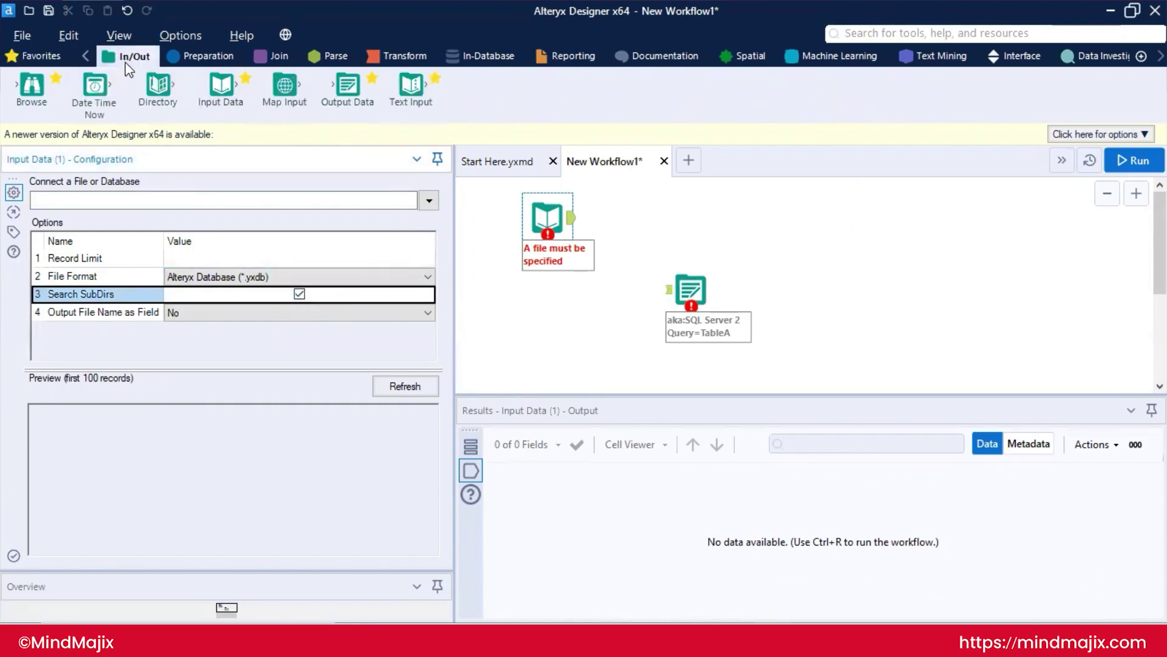
left_click_drag(156, 98, 528, 361)
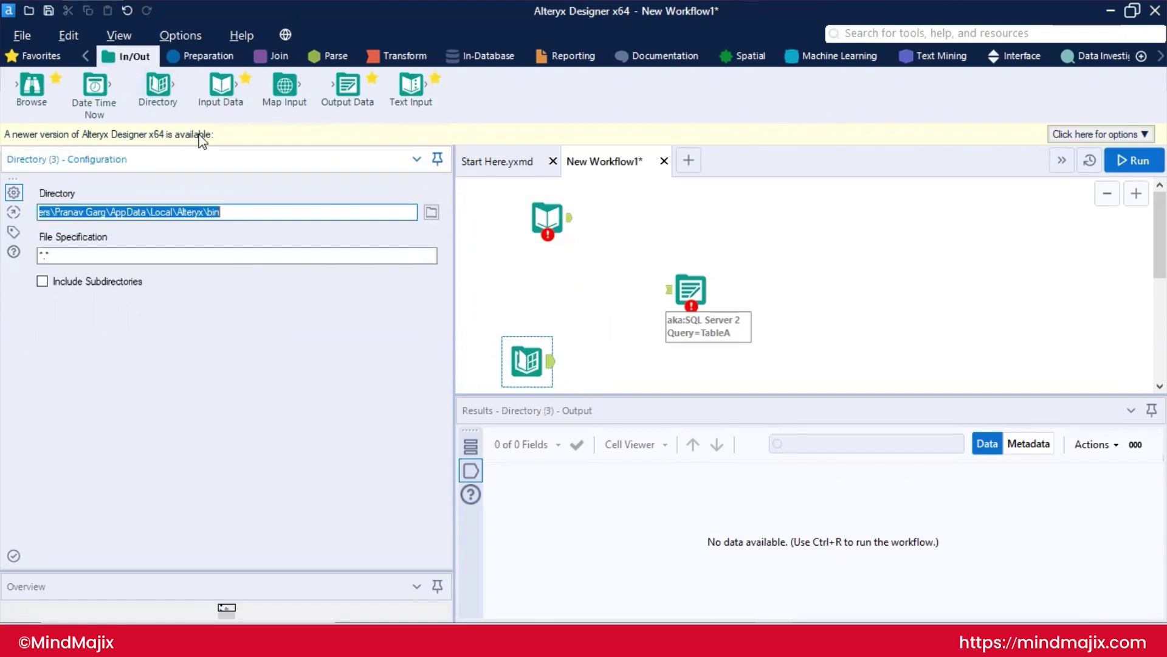
left_click_drag(221, 85, 628, 359)
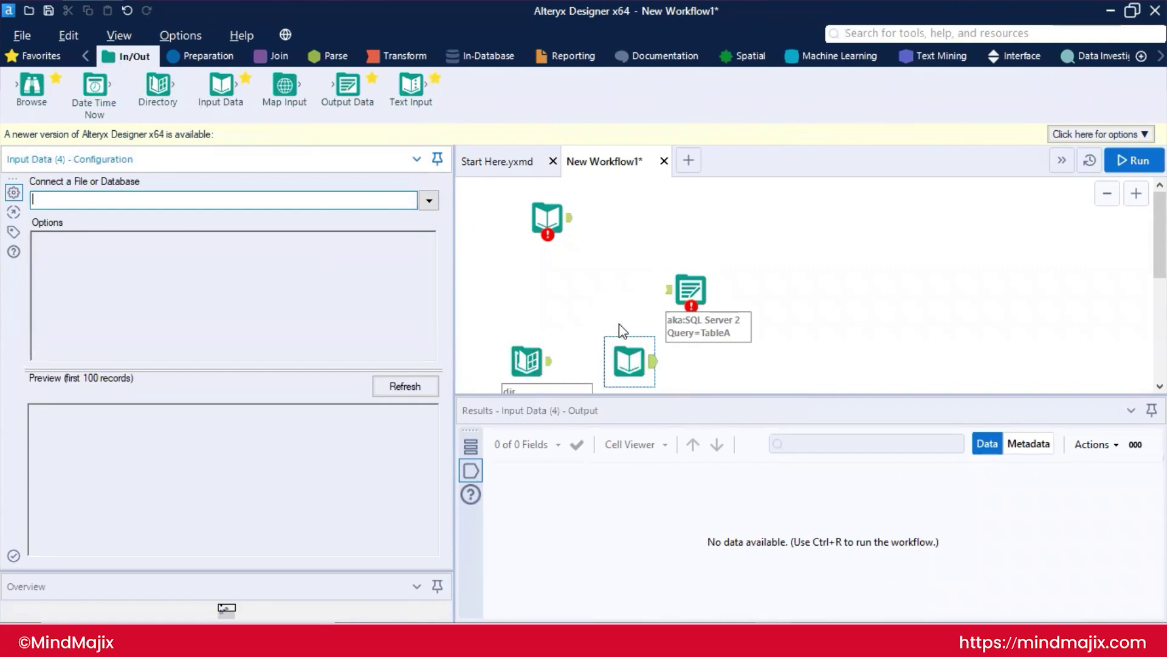
left_click(527, 361)
left_click(618, 362)
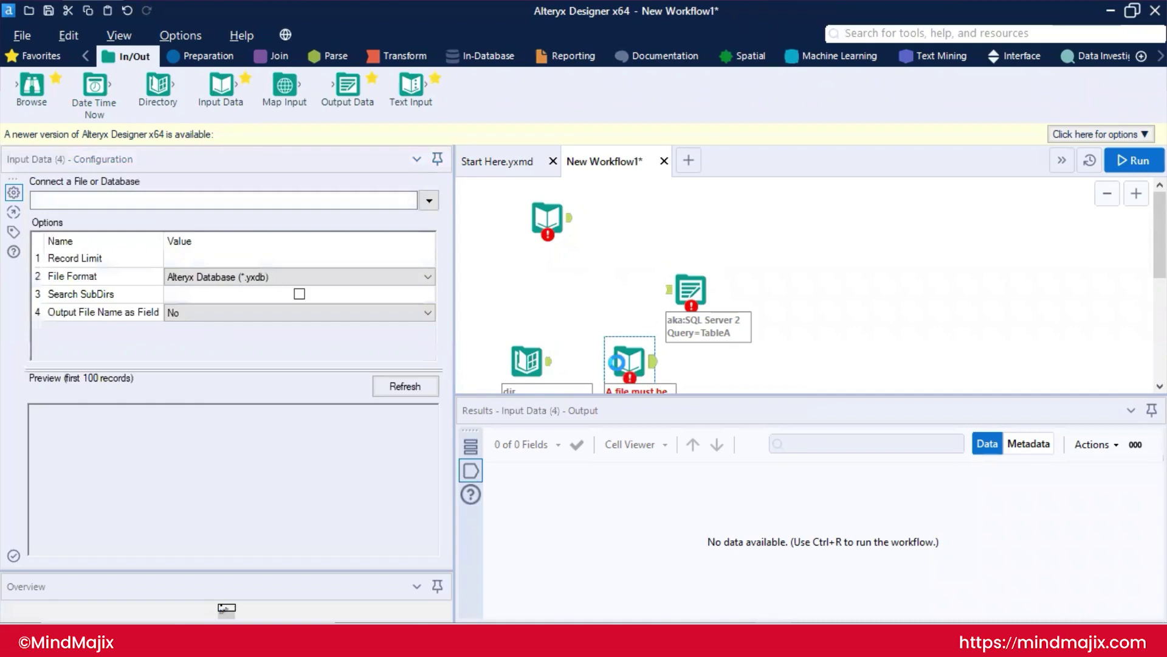
- Delete the second Input Data tool and the Directory tool from the workflow canvas
key("Delete")
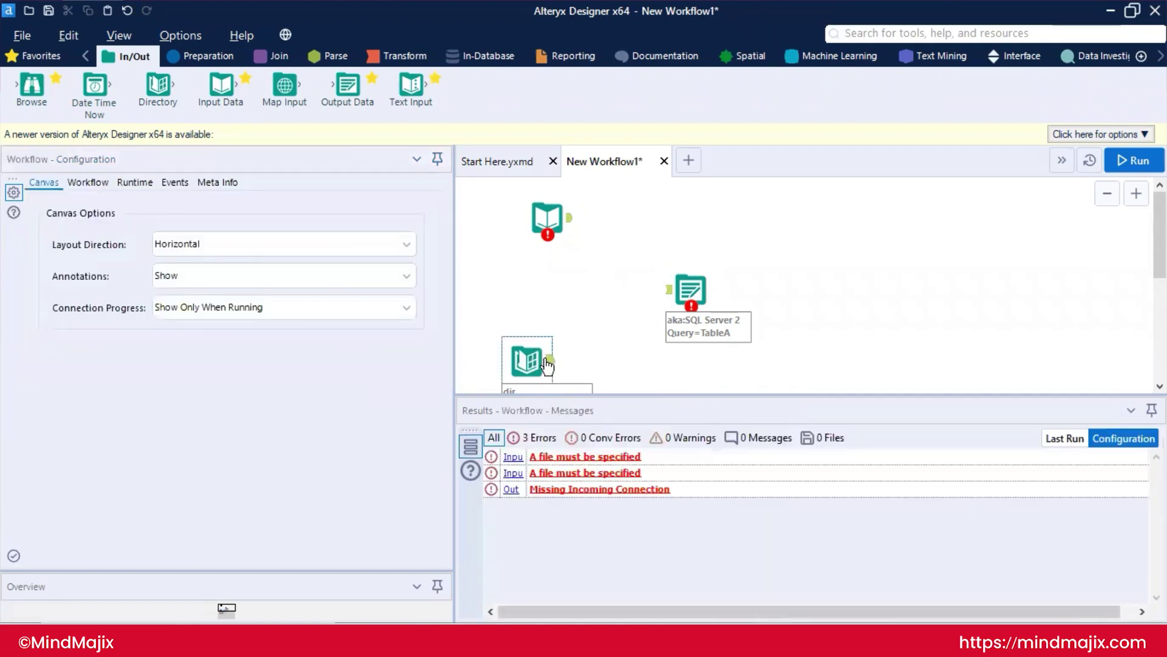
left_click(534, 363)
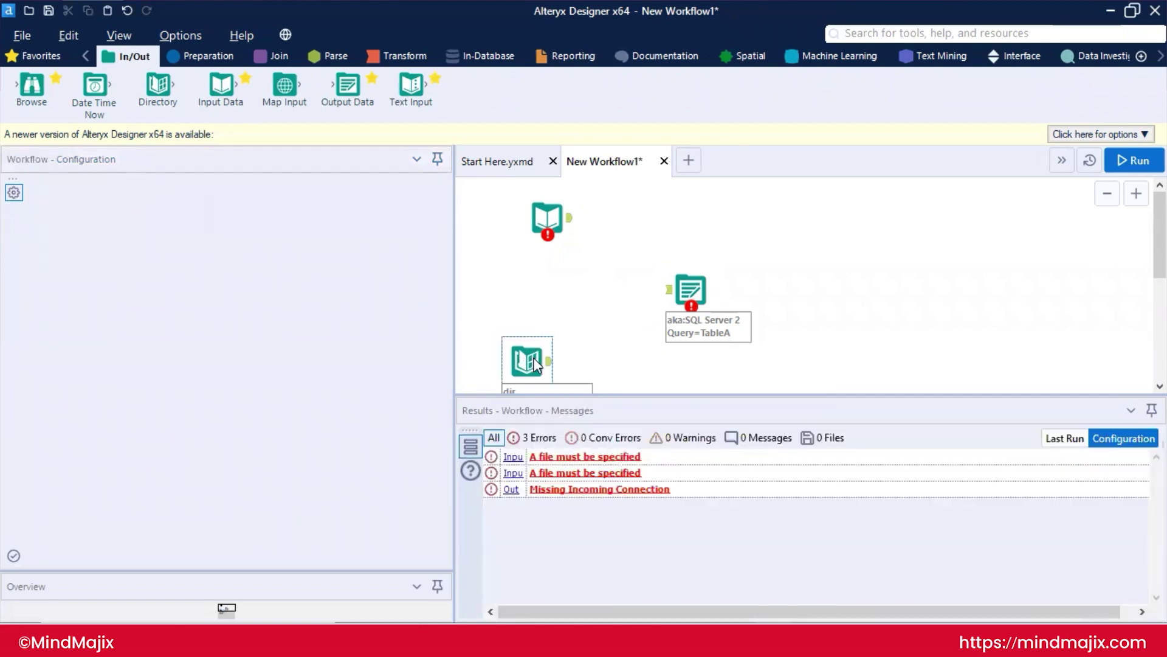
key("Delete")
left_click(226, 607)
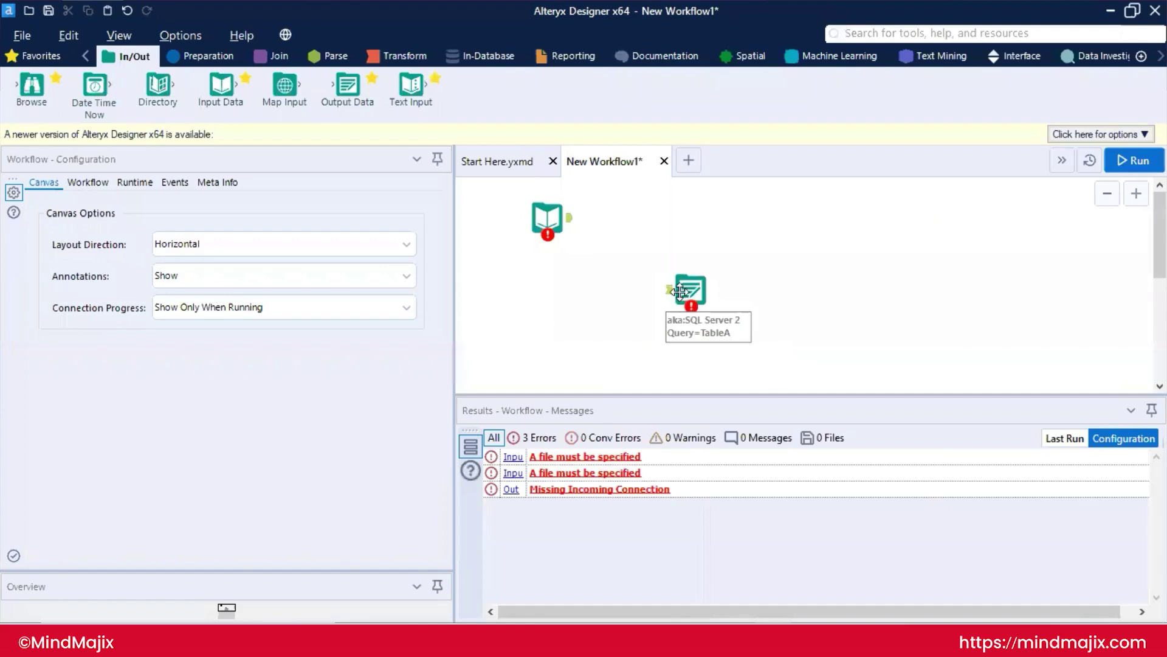
- Delete the Output Data tool and the remaining Input Data tool, and undo the Input Data tool's deletion
left_click(683, 299)
left_click(548, 224)
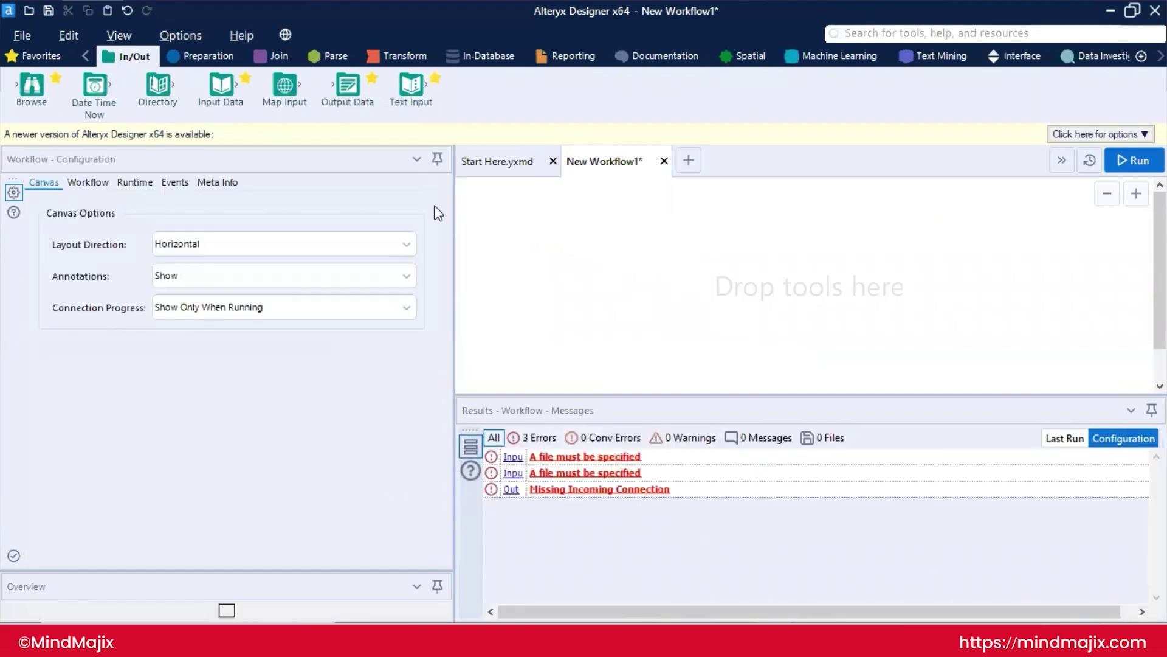
key("ctrl+z")
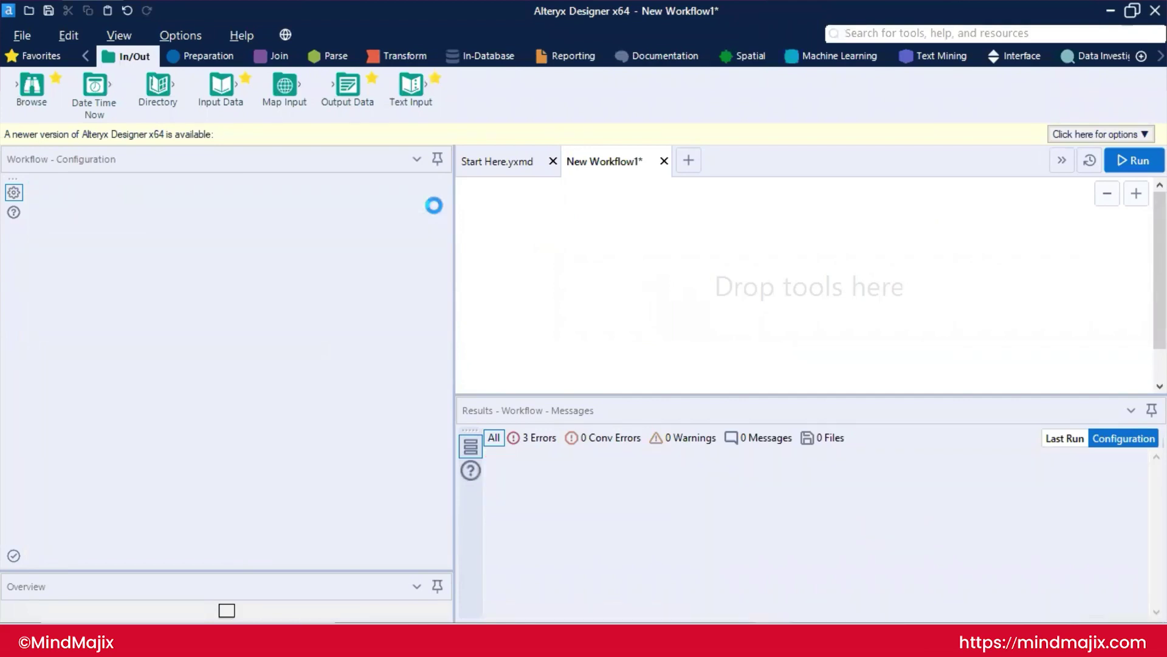
left_click(657, 286)
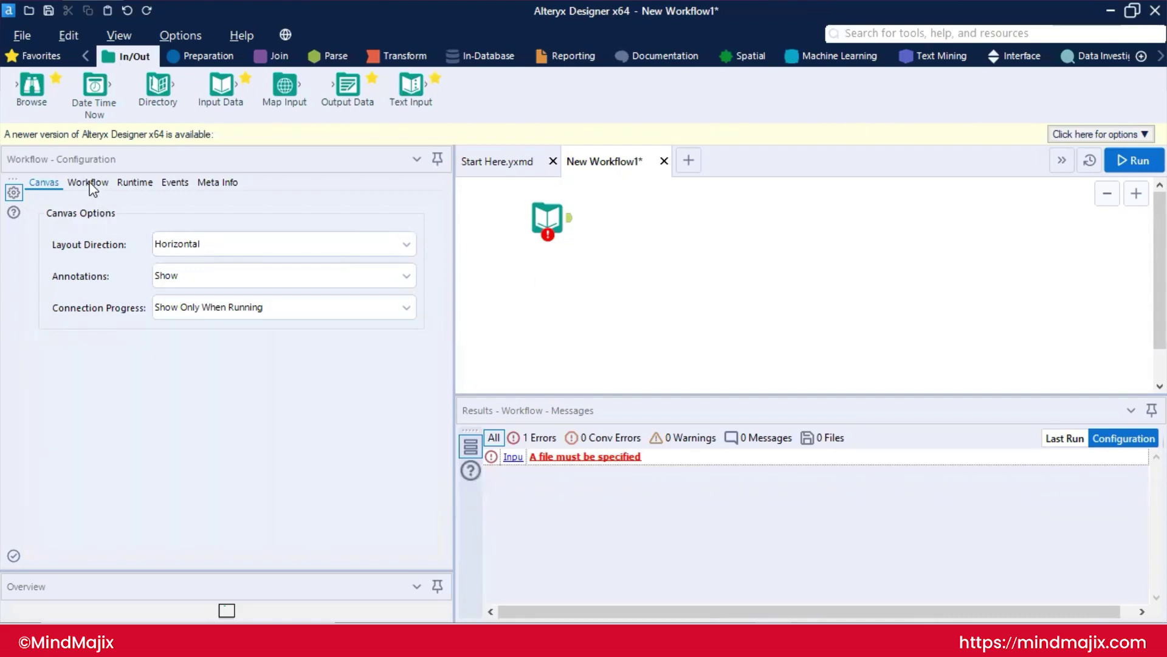
- Set the workflow's canvas Annotations option to Show w/ Tool Names
left_click(192, 278)
left_click(192, 277)
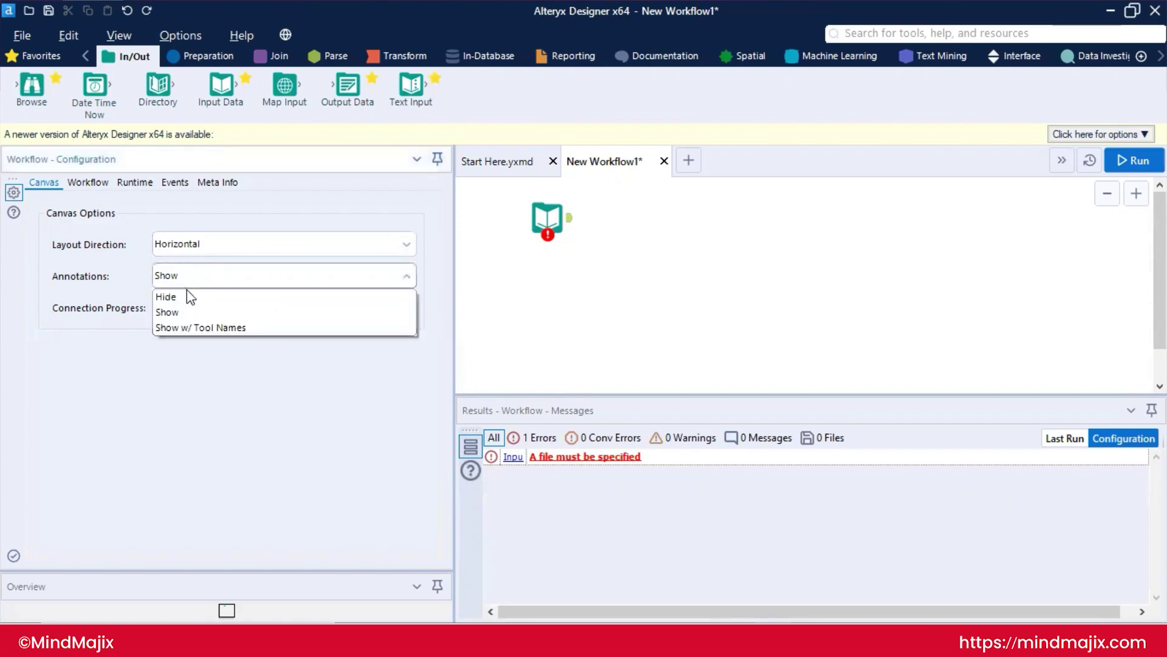
left_click(192, 328)
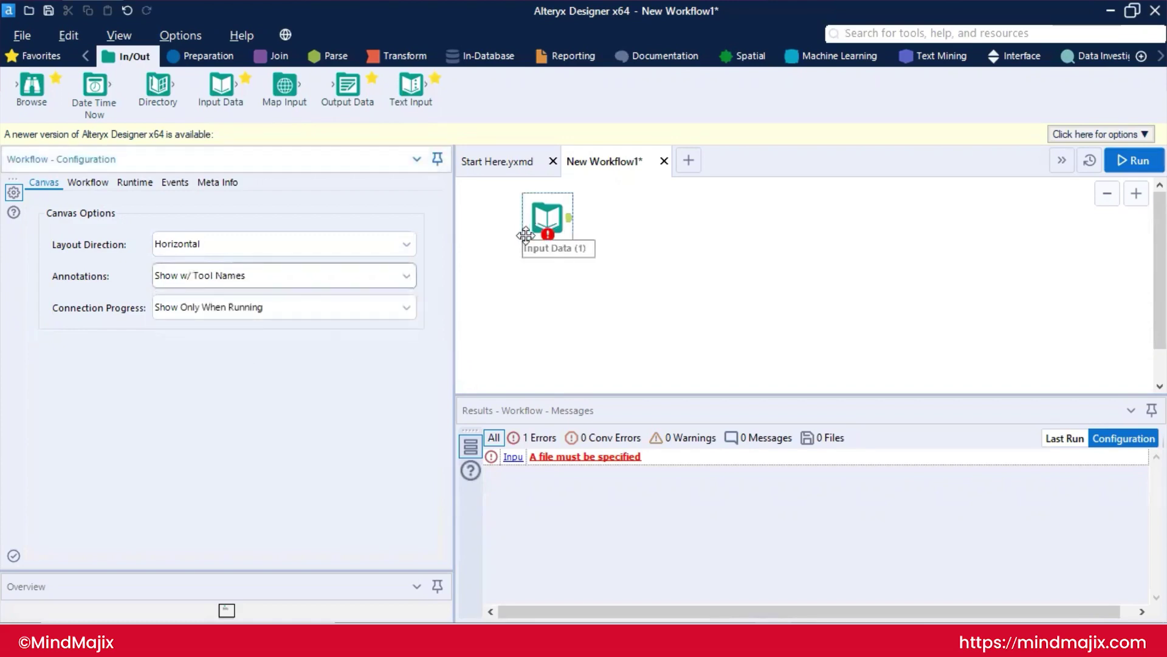
- Review the workflow's type and constants, its runtime settings, and its events configuration
left_click(89, 184)
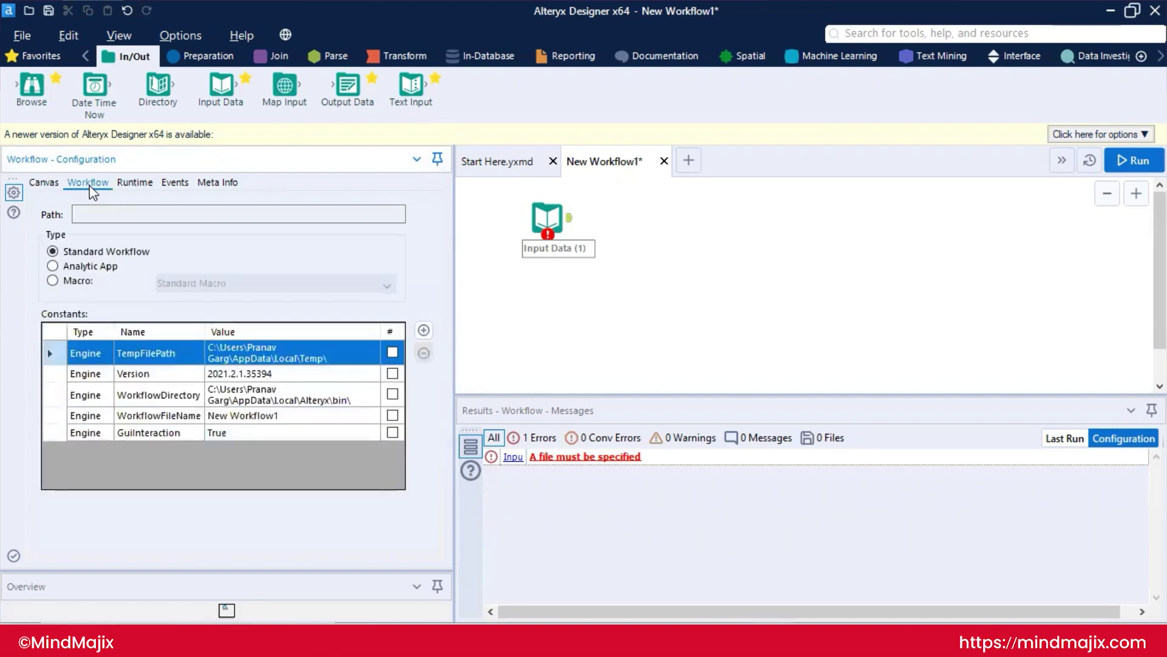
left_click(137, 181)
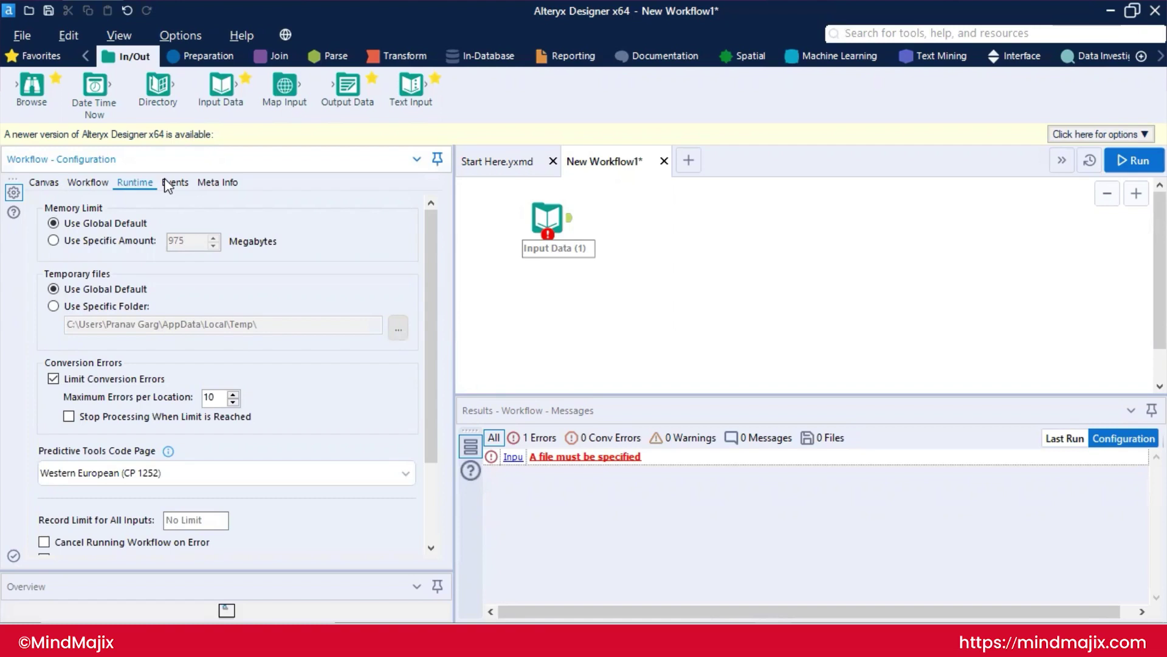
left_click(182, 191)
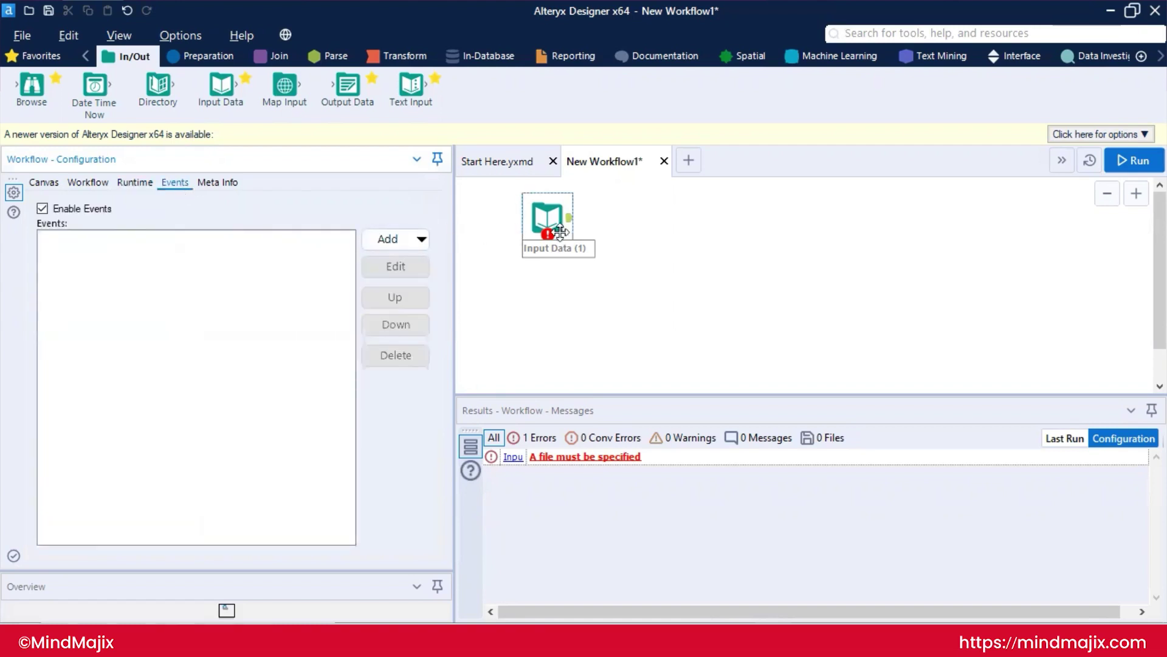
- Try to connect the Input Data tool to the recent Excel file Sample - Superstore (1).xlsx
left_click(532, 212)
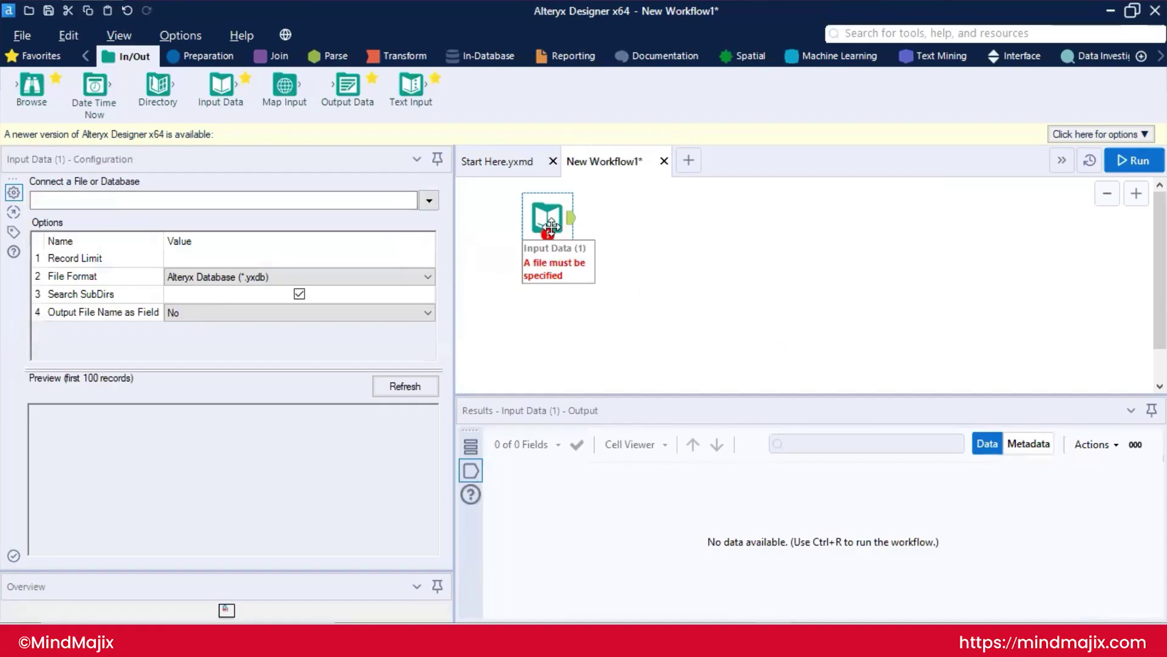
left_click(429, 200)
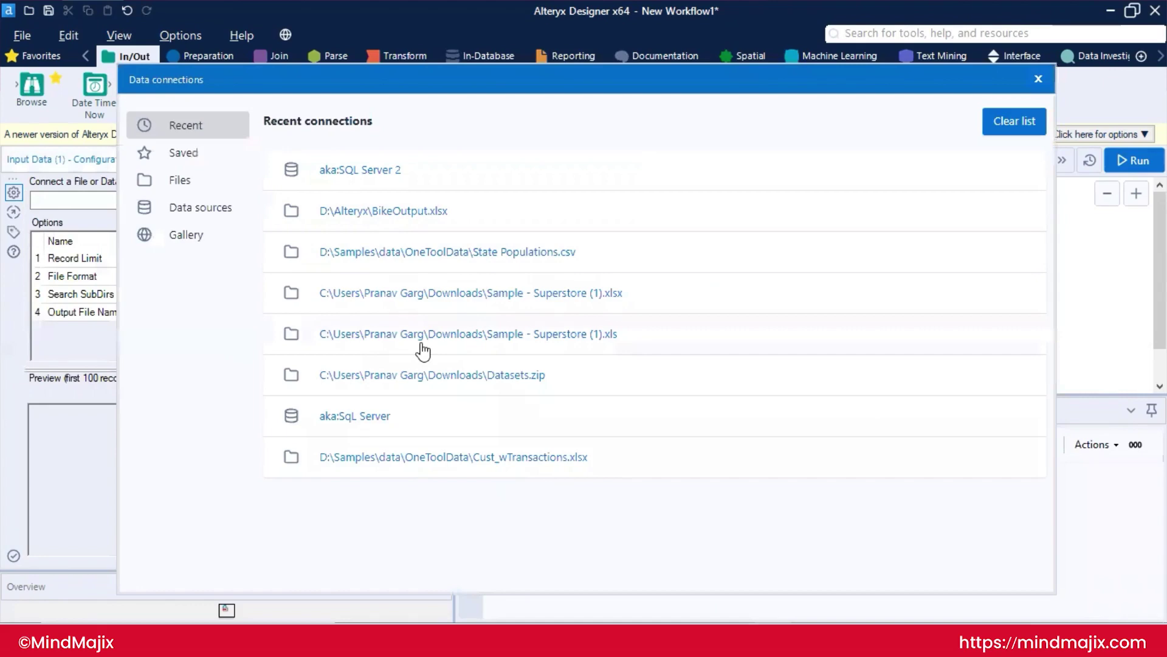
left_click(466, 304)
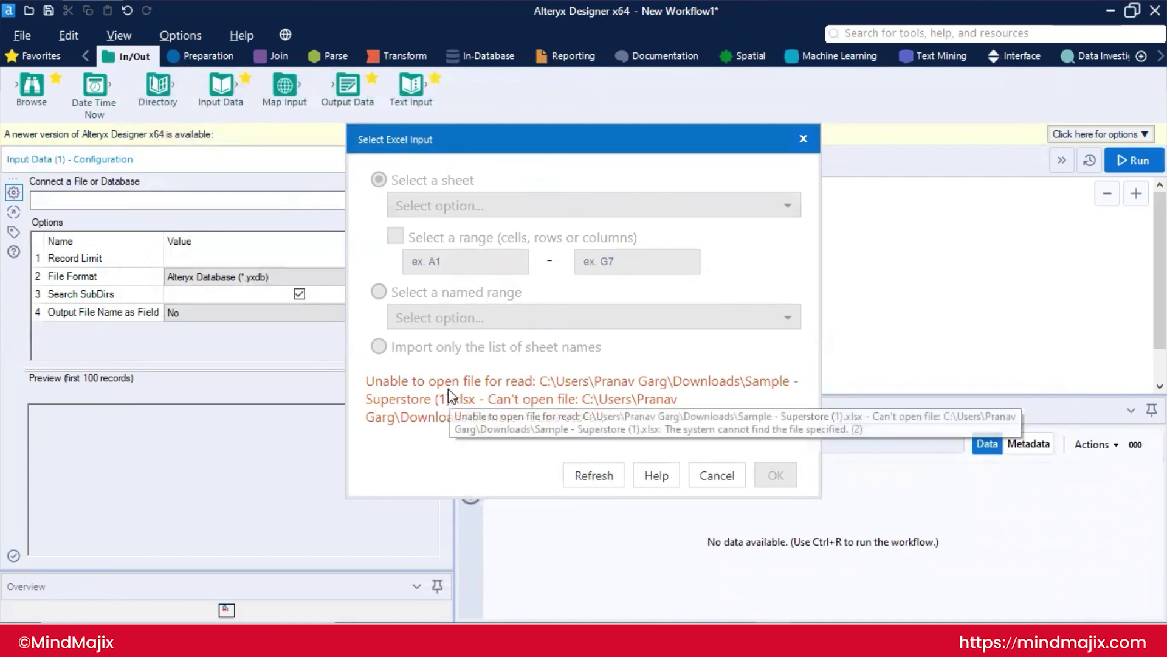
left_click(717, 475)
- Connect the Input Data tool to Sheet1 of abc_sales.xlsx in the OneToolData folder
left_click(423, 202)
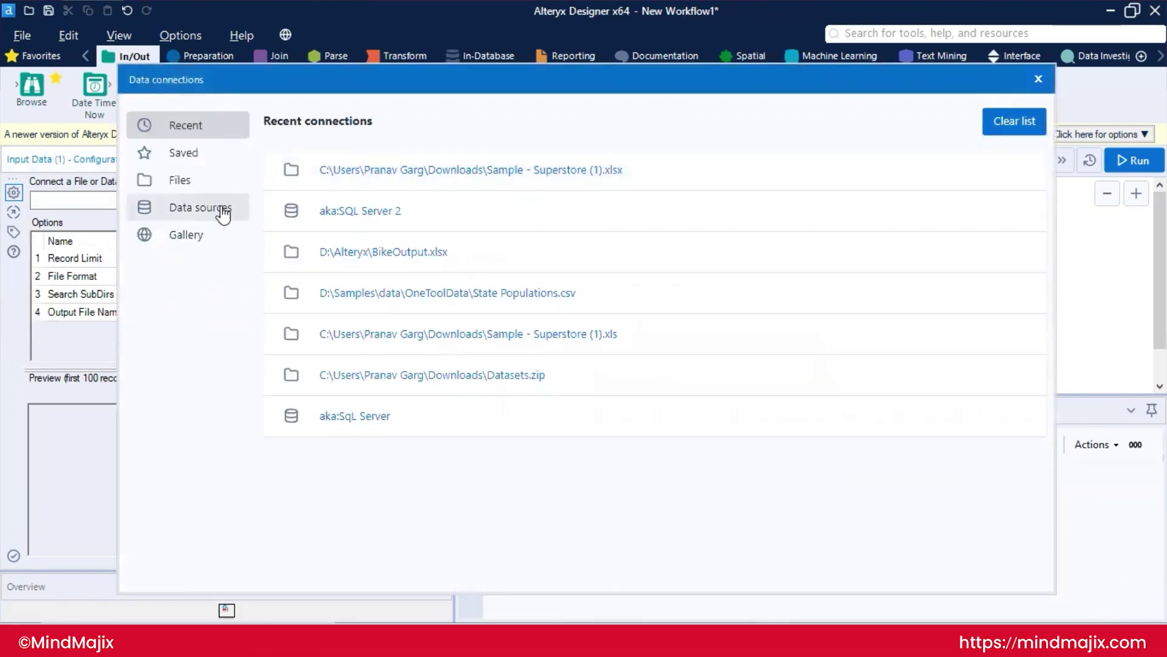
left_click(190, 190)
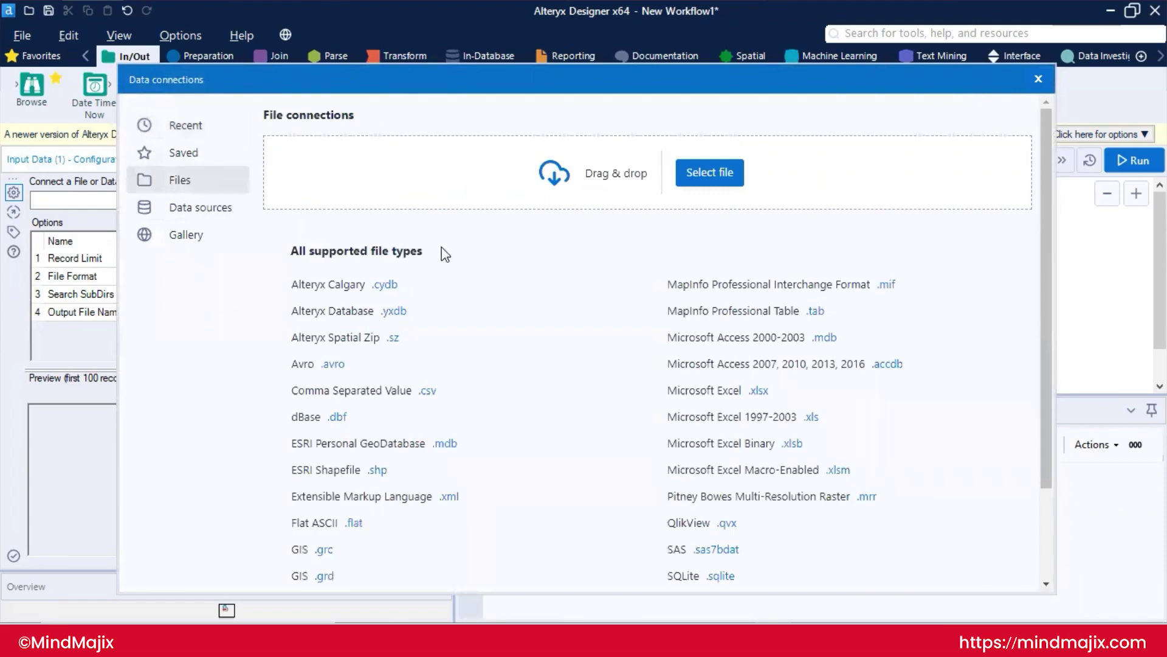
left_click(680, 183)
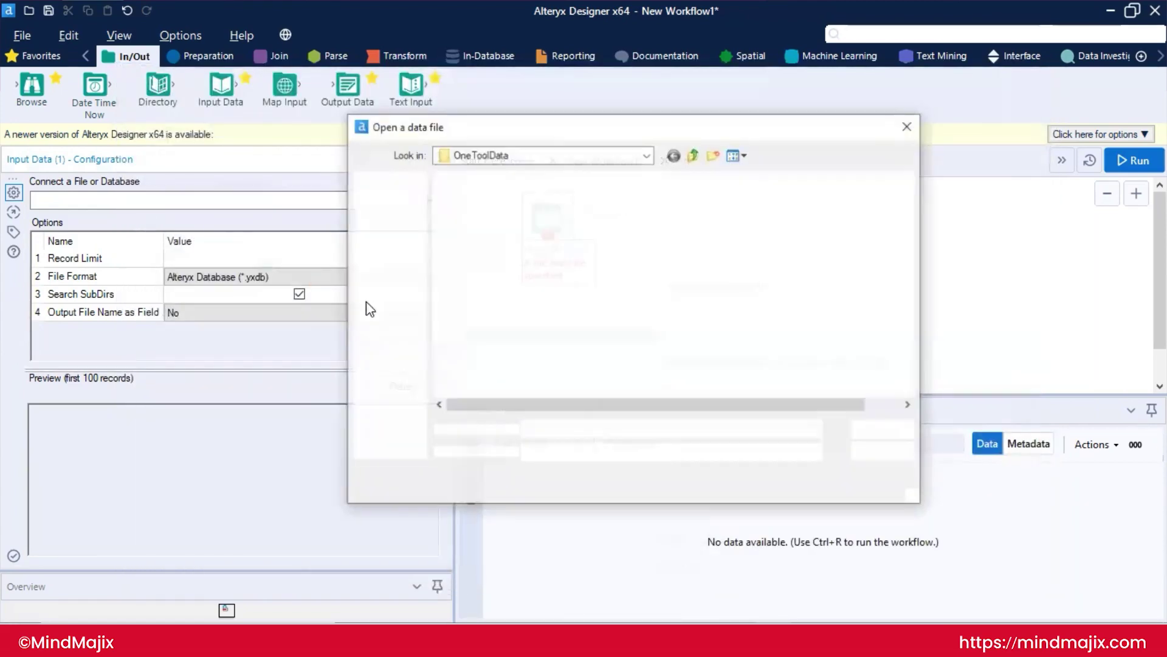
left_click(482, 201)
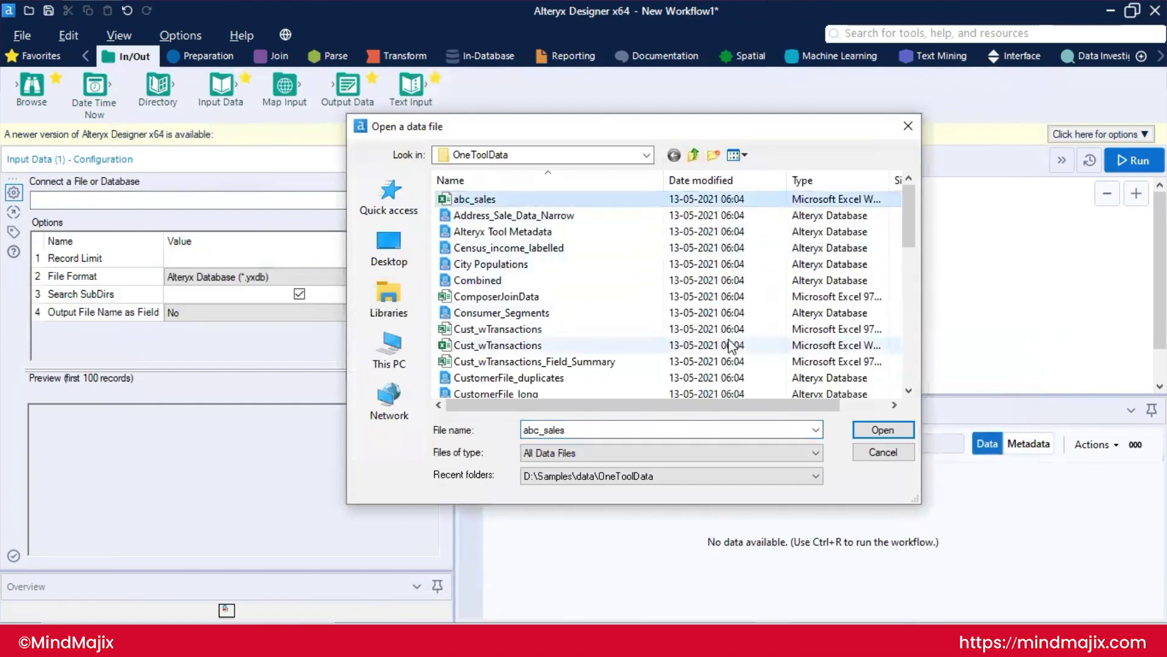
left_click(878, 432)
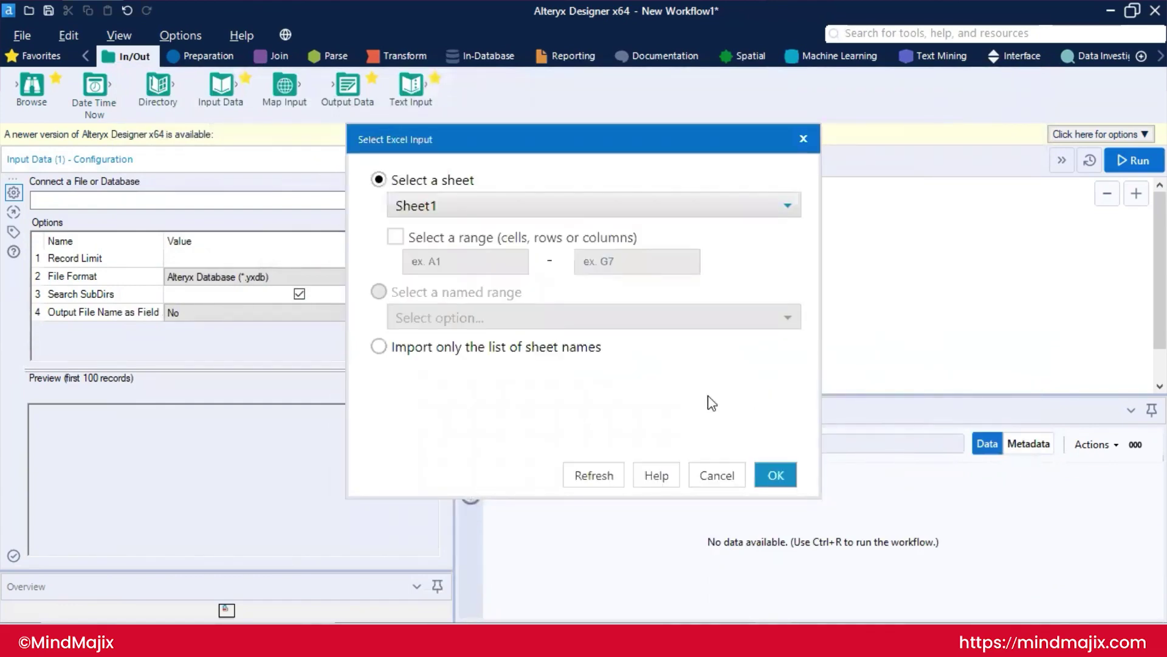
left_click(774, 474)
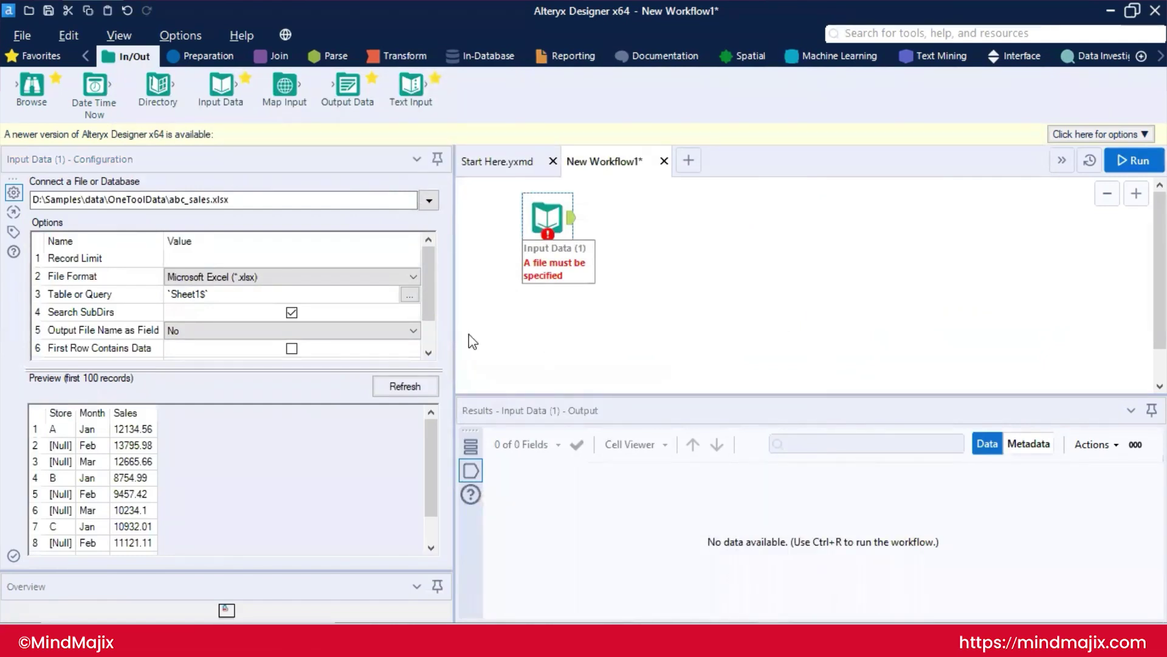
- Set the Input Data tool's Start Data Import on Line option to 3
left_click(435, 295)
left_click_drag(435, 295, 438, 316)
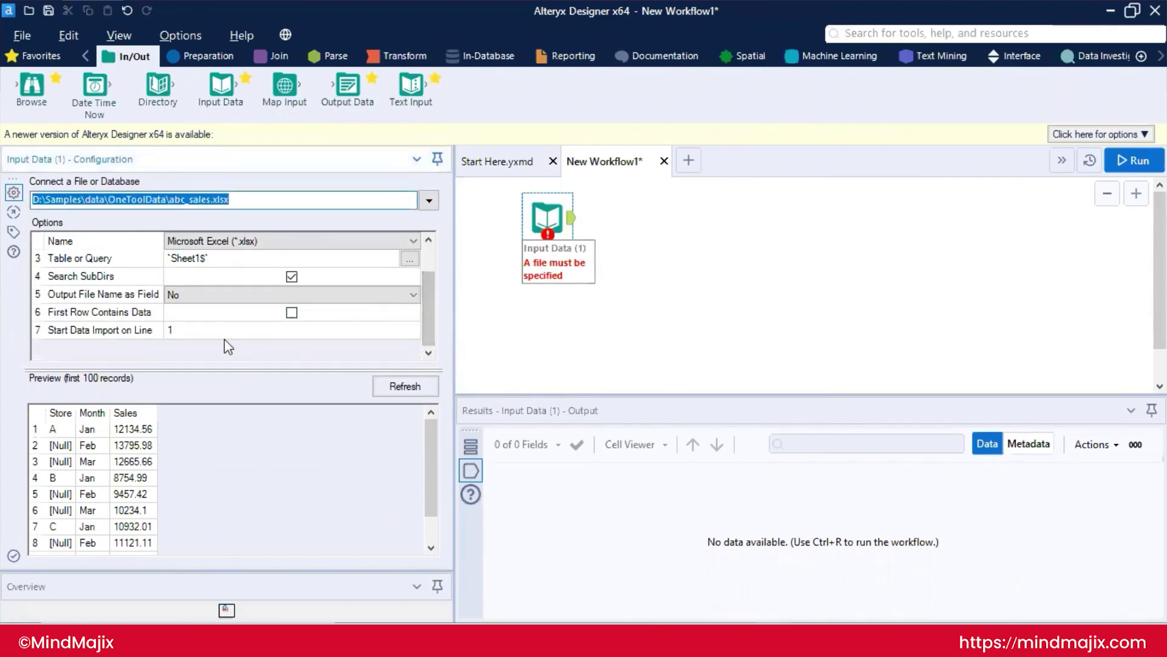
left_click(207, 331)
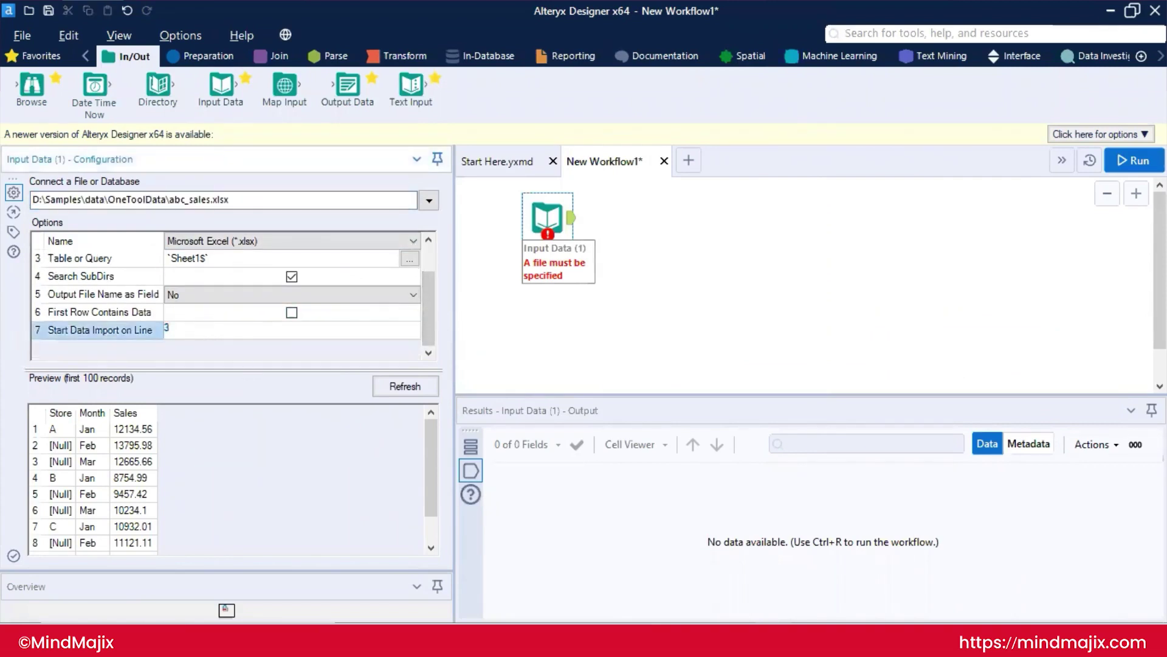
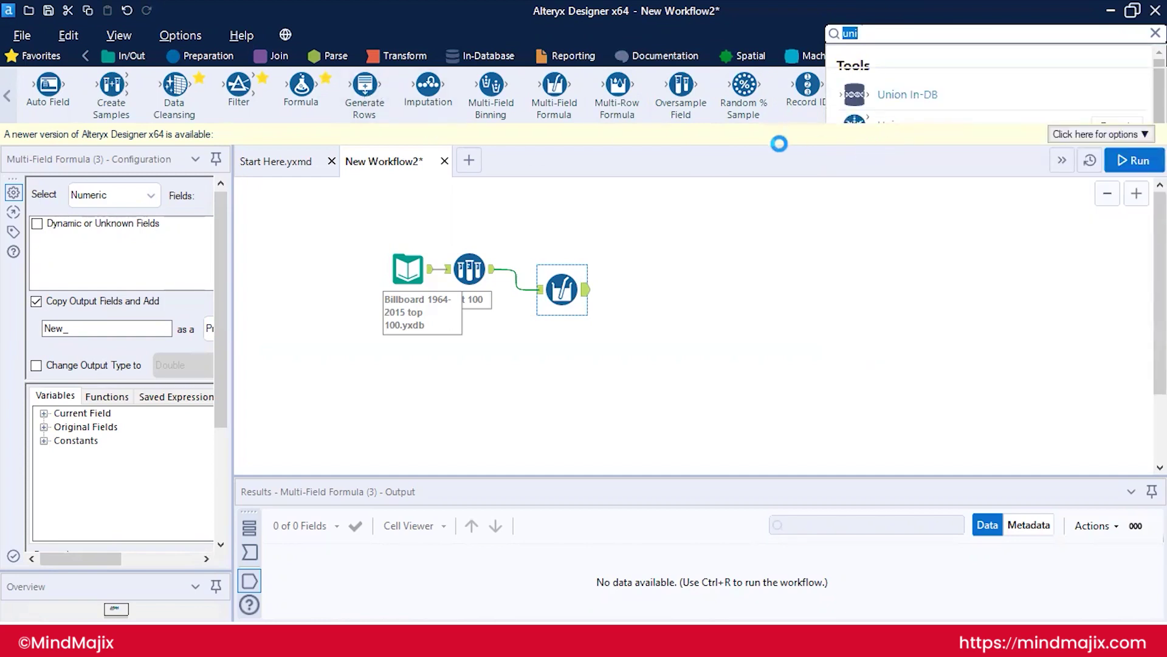
- Add an unconnected Unique tool to the right of the Multi-Field Formula tool and select its Duplicates output
left_click(789, 187)
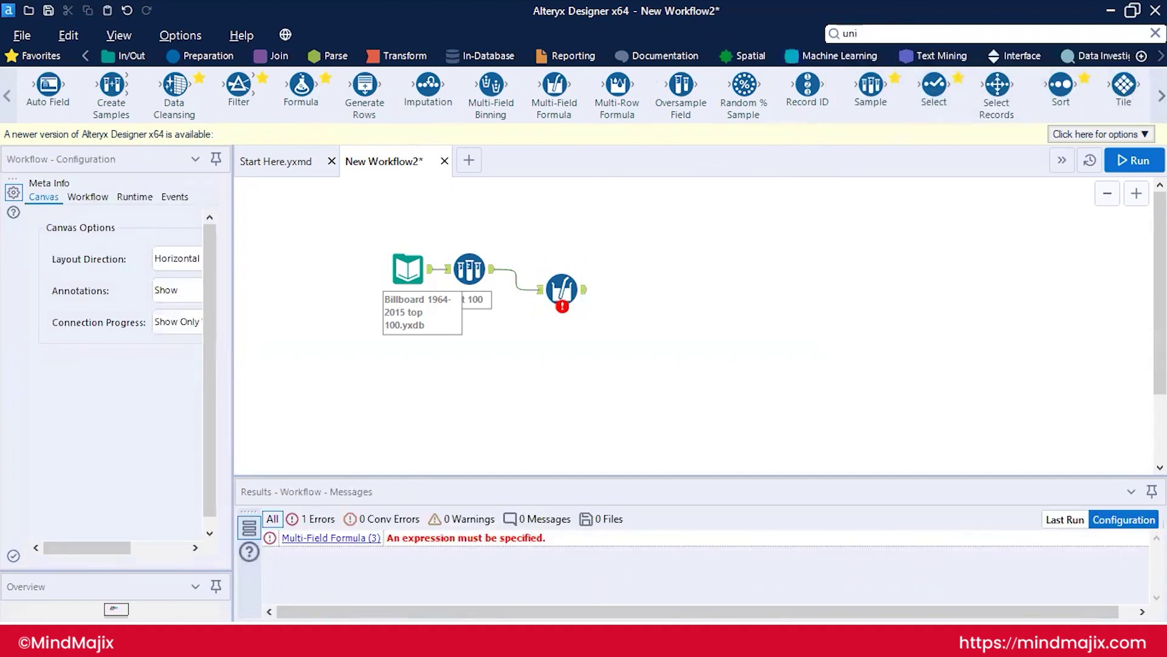
scroll(584, 95, "right", 1)
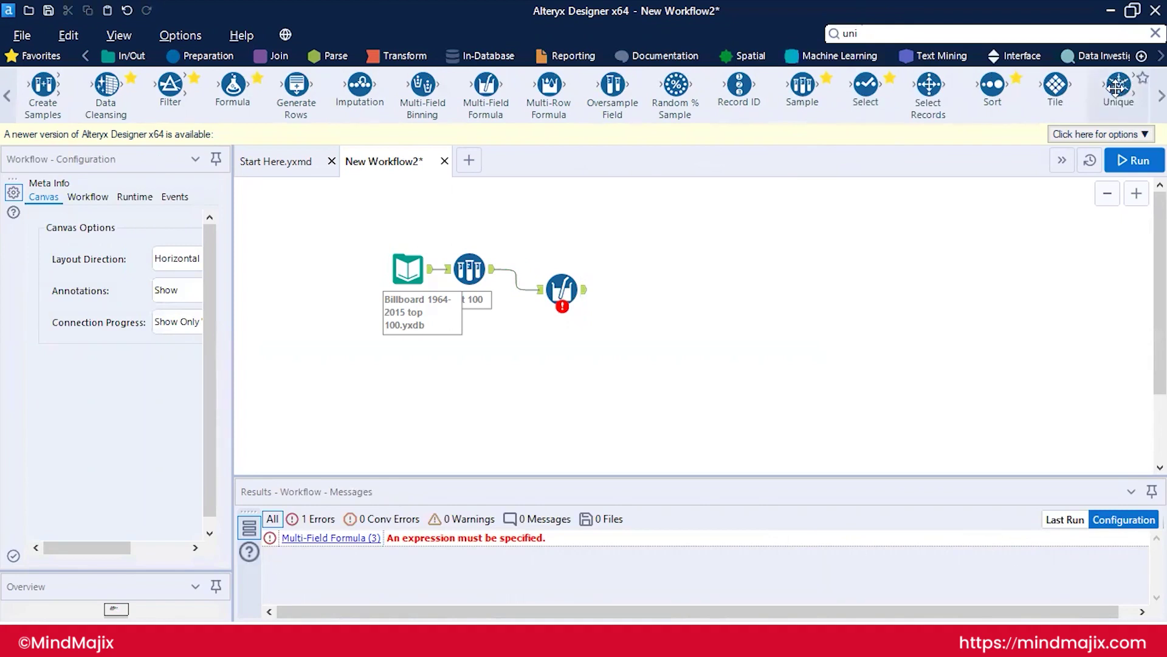
left_click_drag(1110, 86, 705, 283)
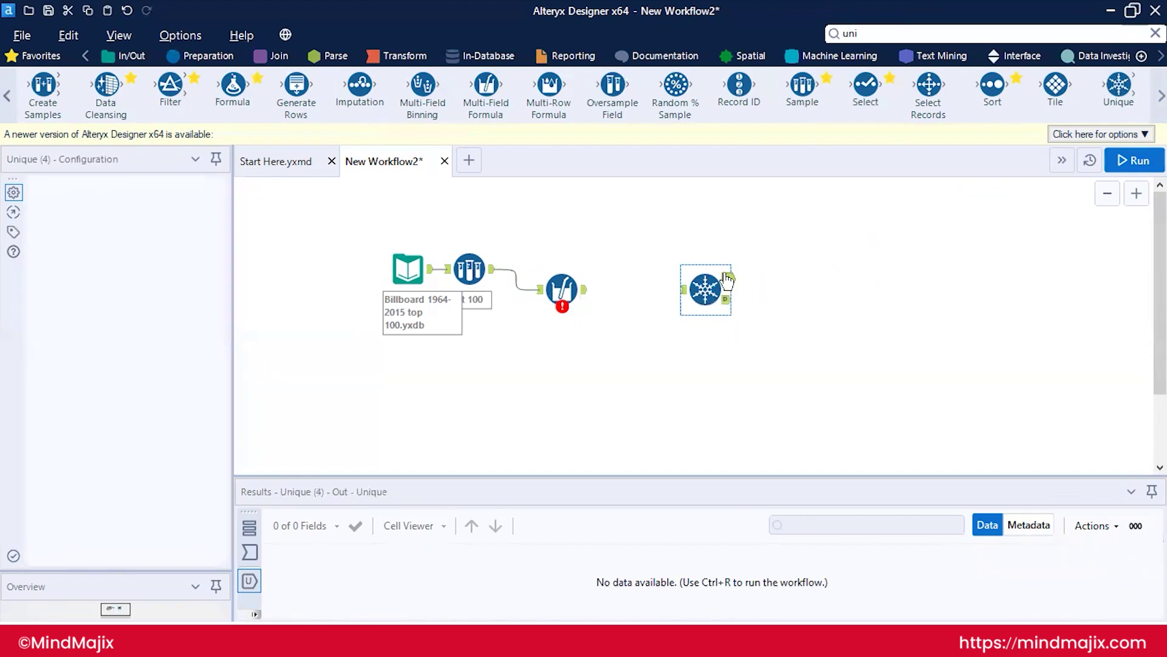
left_click(727, 300)
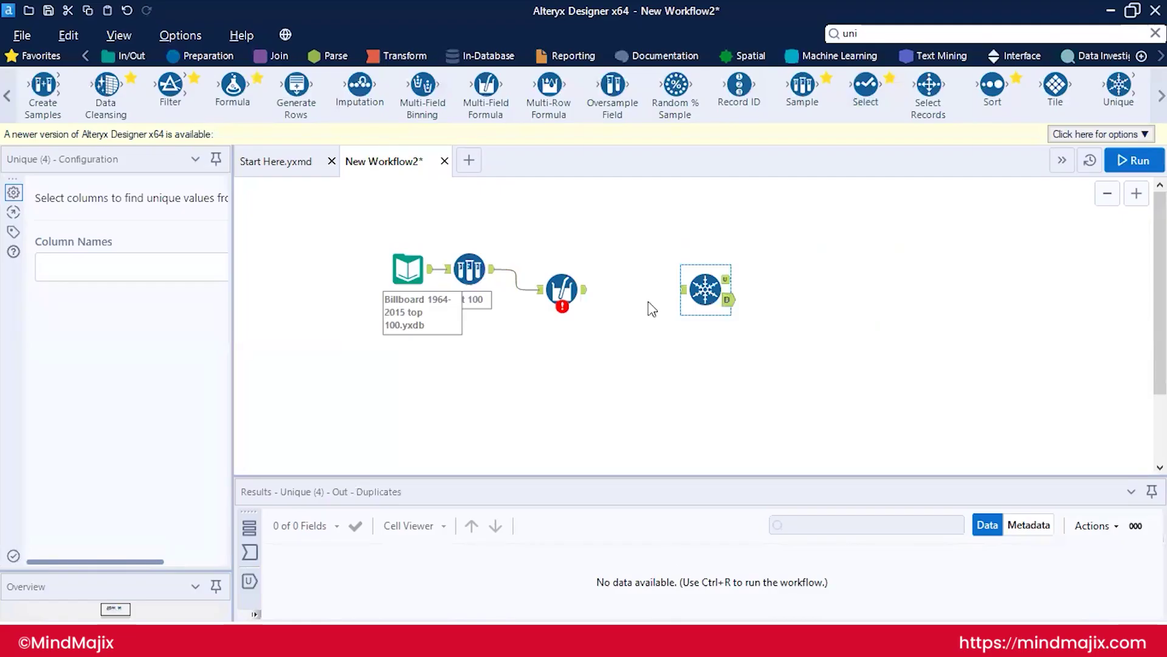
- Add a Formula tool fed by the Billboard input below the existing tools, and connect a Multi-Field Binning tool after it
left_click_drag(233, 85, 653, 388)
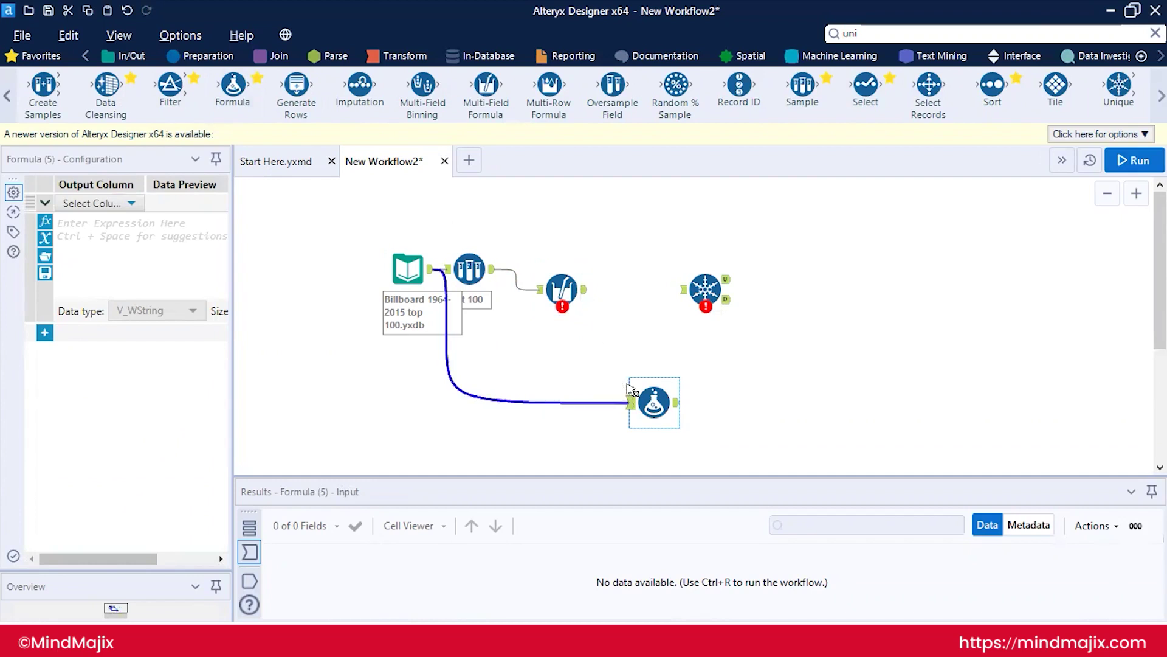
left_click_drag(585, 290, 640, 388)
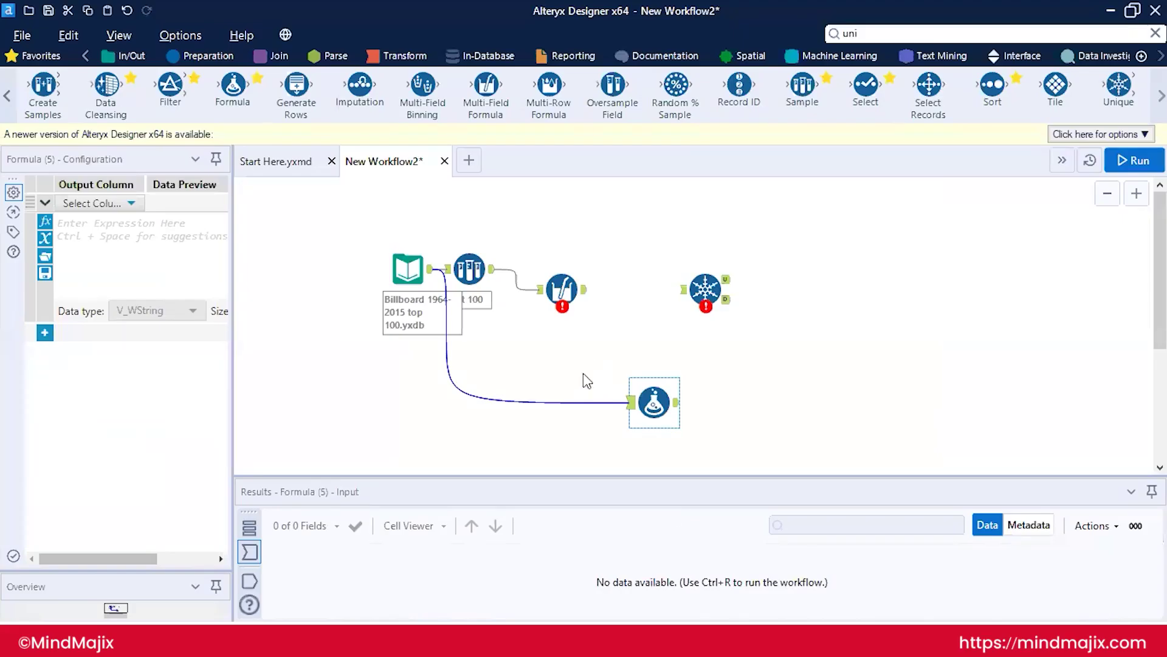
left_click_drag(422, 85, 721, 381)
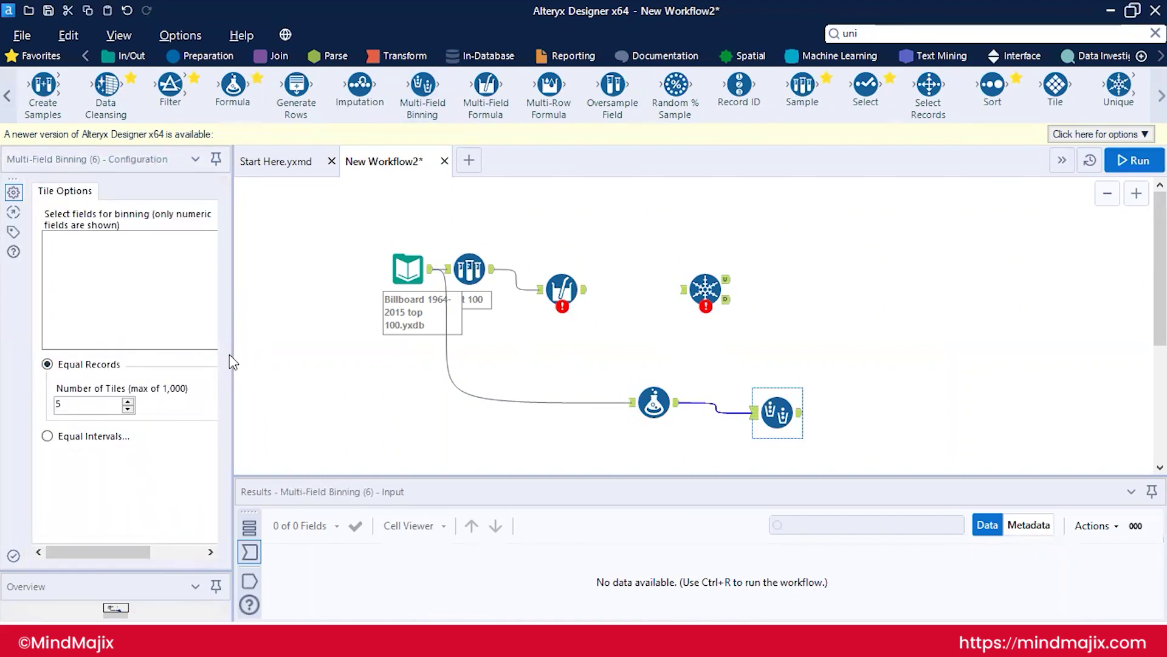
left_click_drag(231, 359, 336, 360)
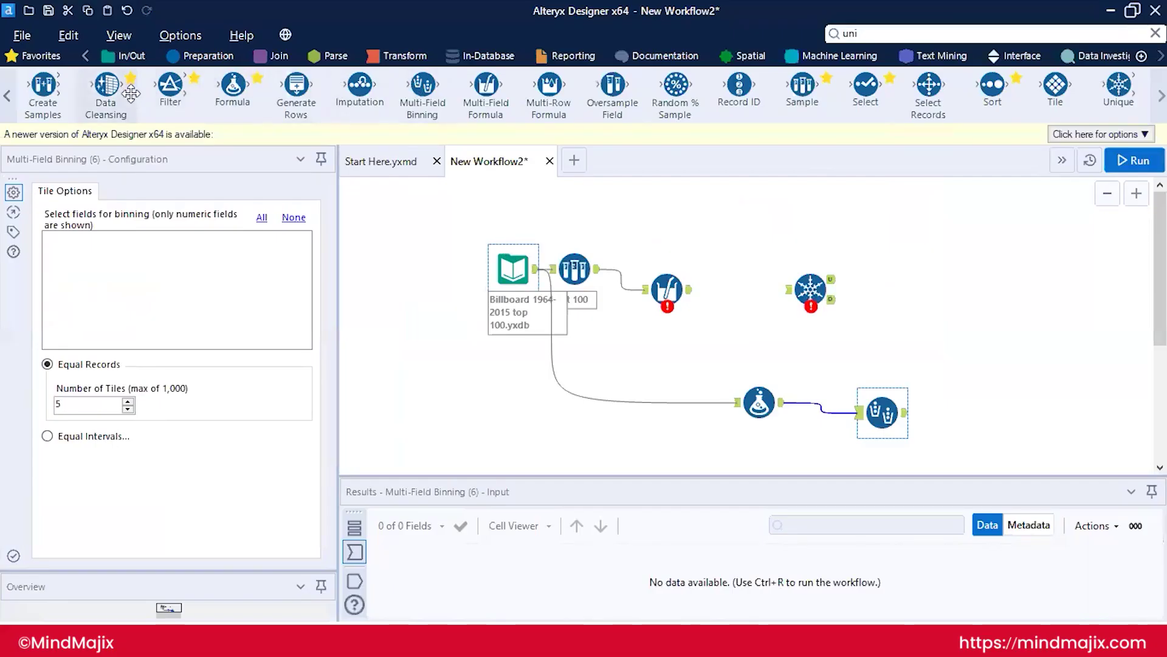
- Add a Select tool beside the Multi-Field Binning tool and connect its input to the Sample tool's output instead of the binning tool
left_click_drag(842, 101, 957, 404)
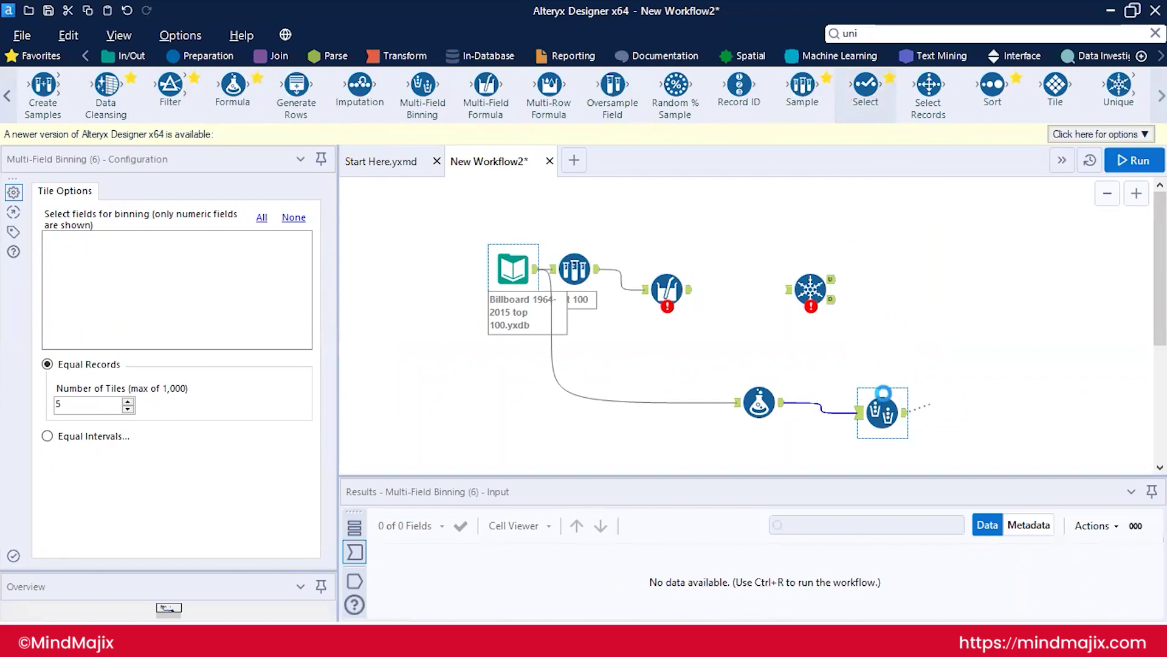
double_click(863, 102)
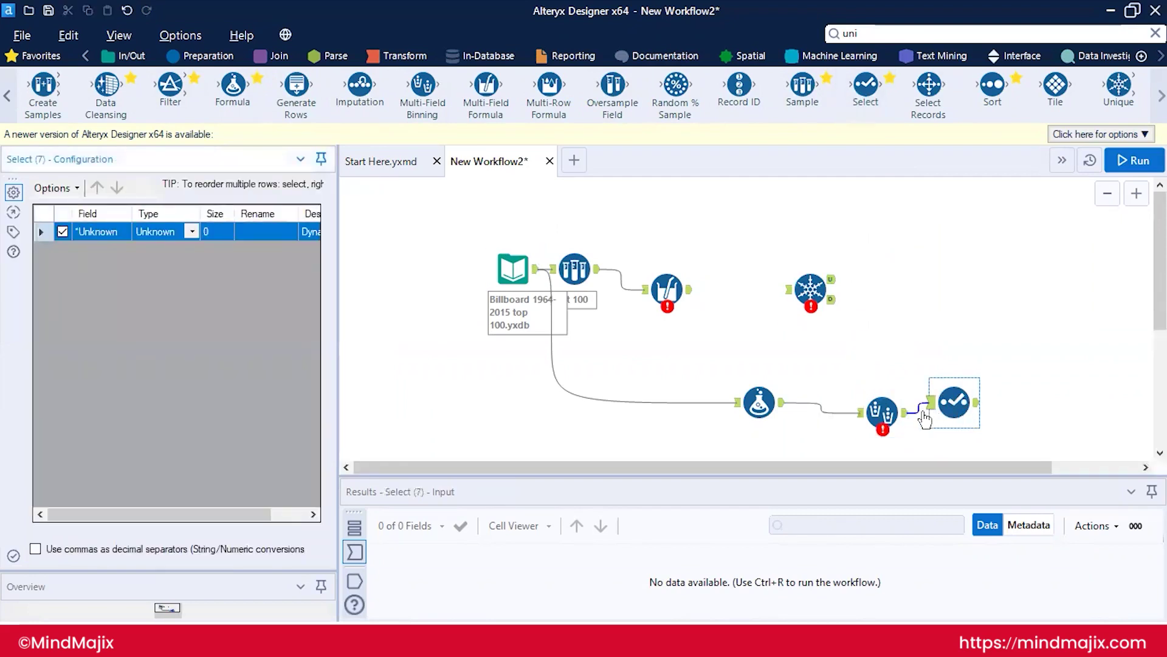
left_click(909, 420)
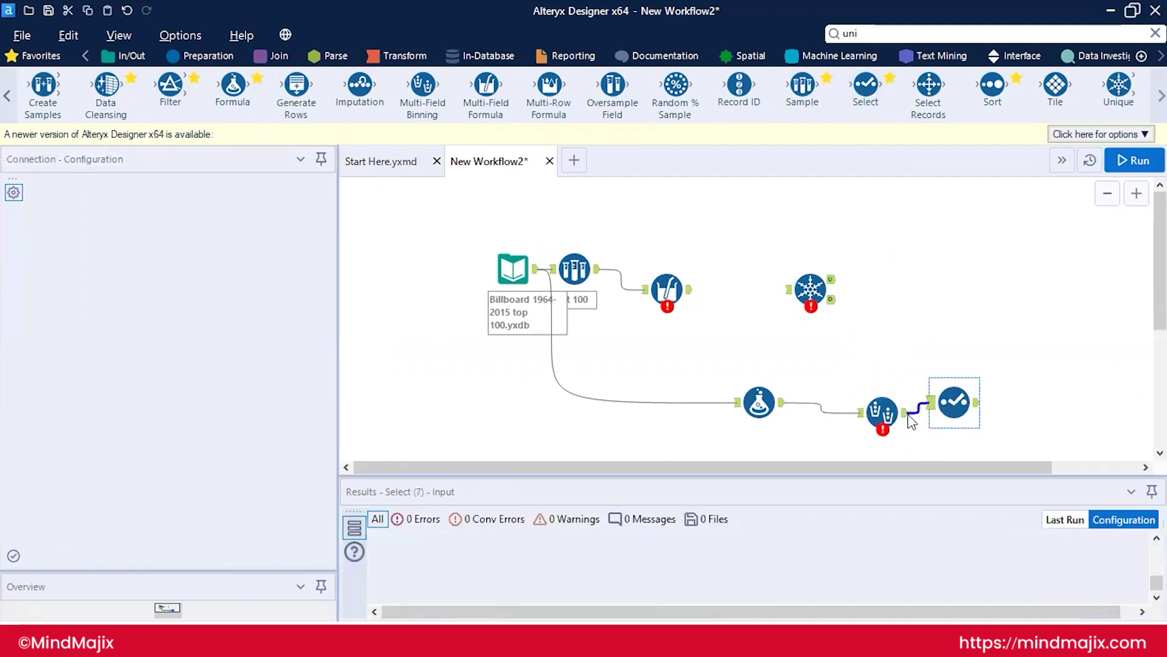
left_click_drag(598, 268, 961, 398)
left_click(956, 401)
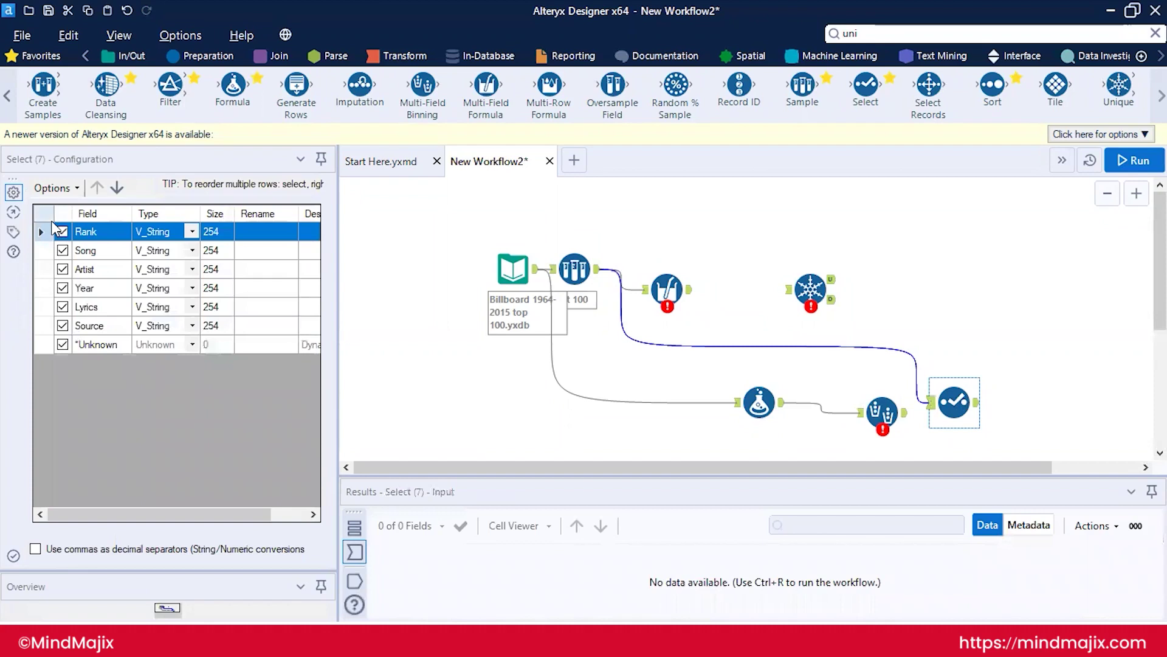
- Examine the data type choices, size and rename options of the Rank field in the Select tool
left_click(193, 231)
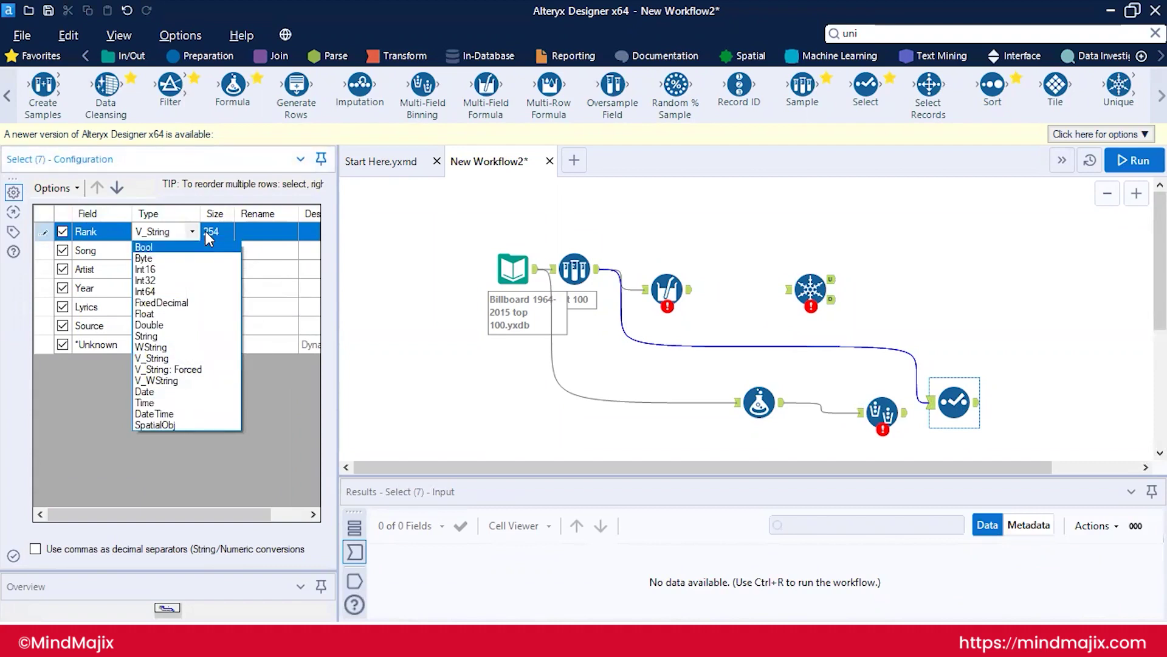
left_click(191, 222)
left_click(226, 232)
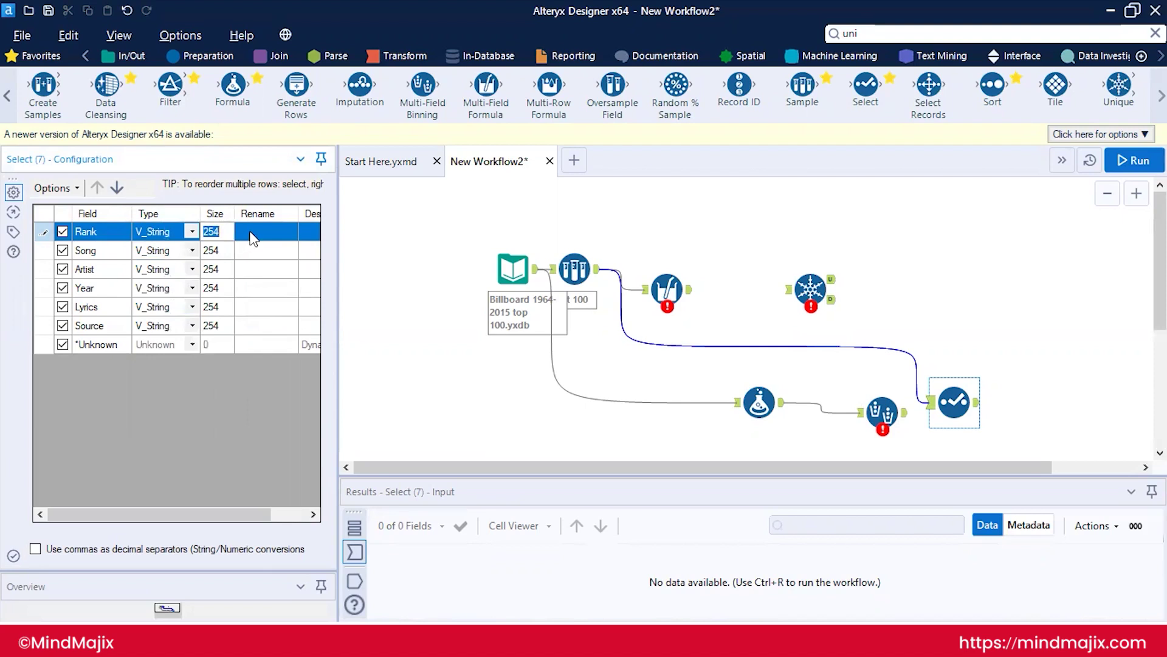
left_click(251, 232)
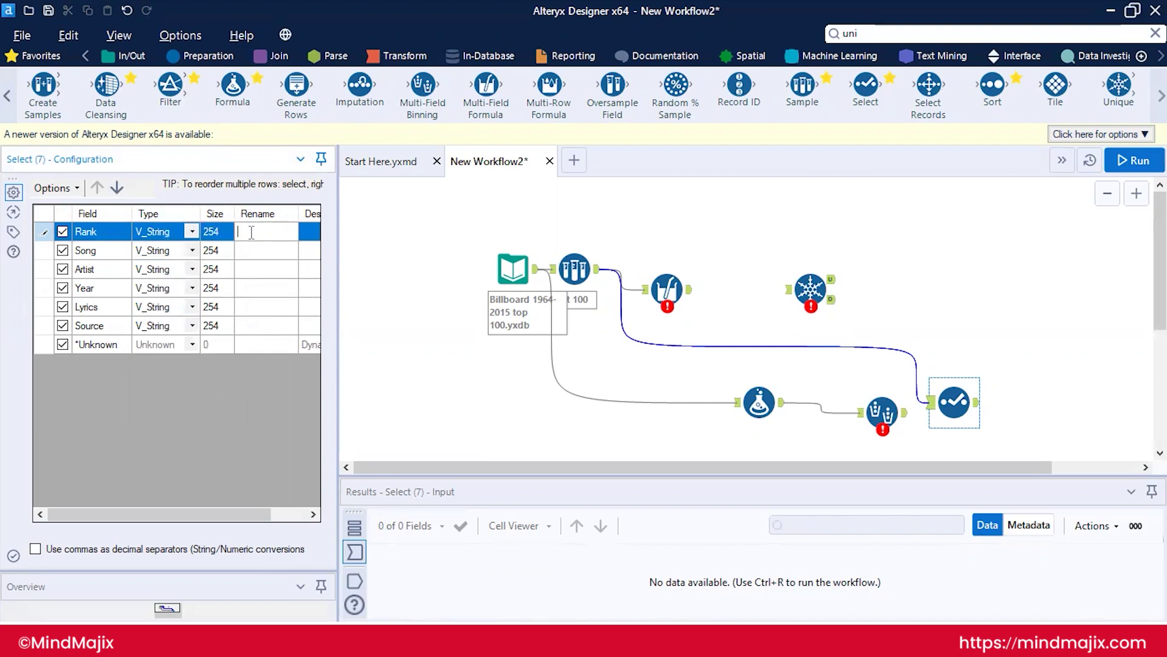
left_click(346, 283)
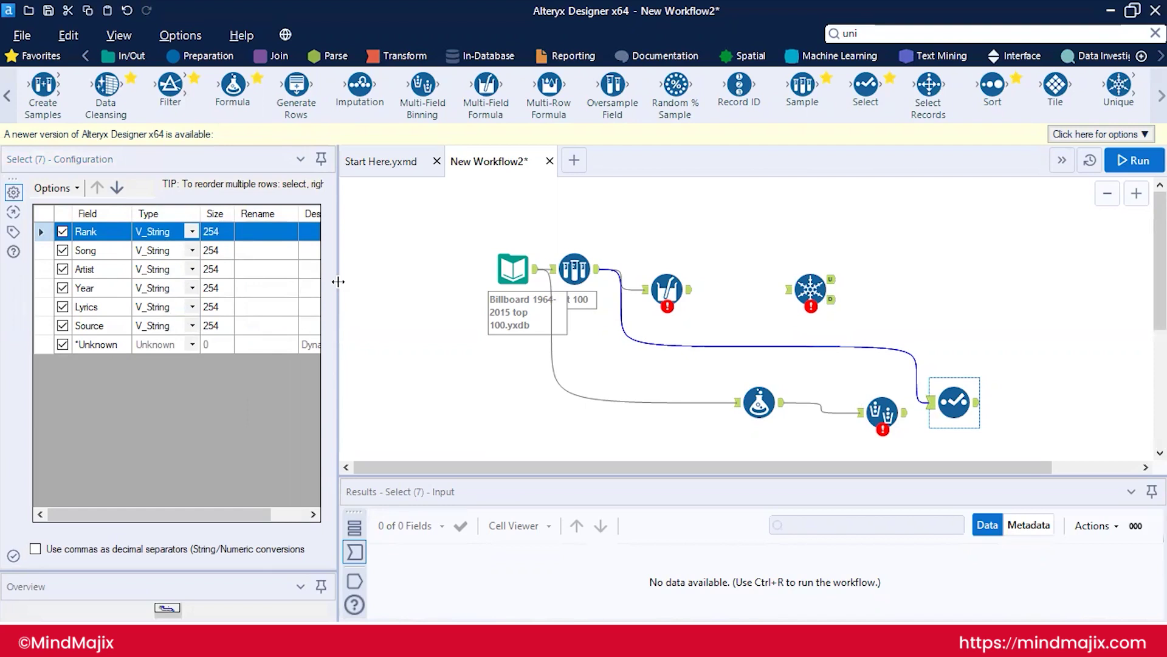
- Widen the configuration pane and exclude the Song, Artist and Year fields in the Select tool
left_click_drag(420, 301, 511, 300)
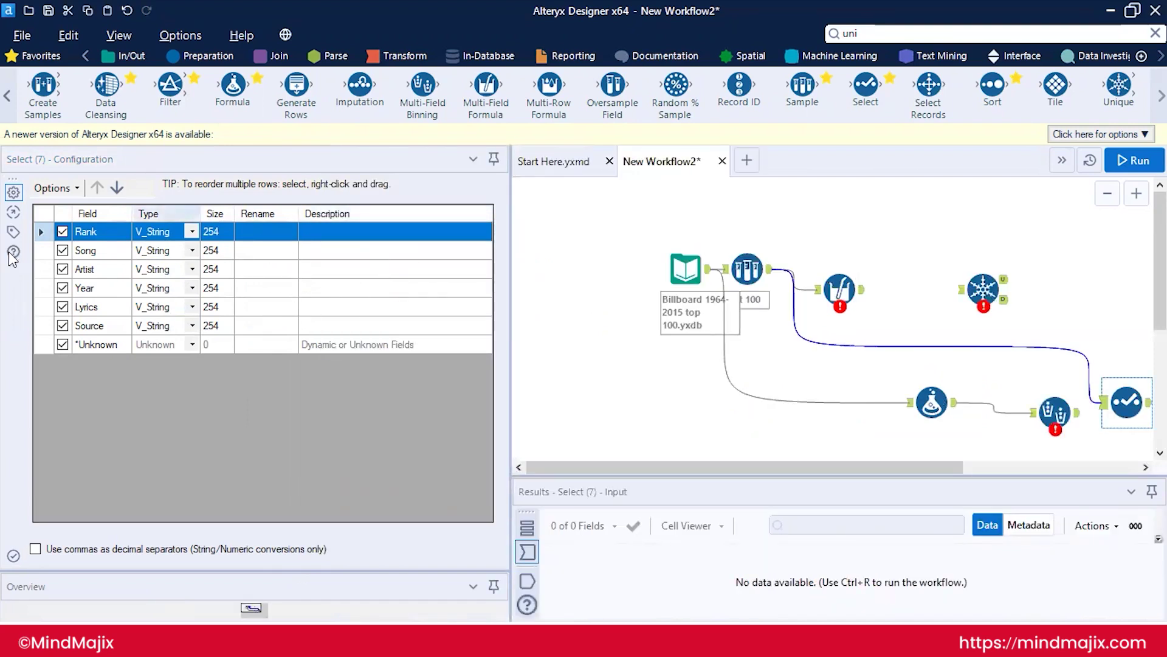
left_click(63, 251)
left_click(63, 269)
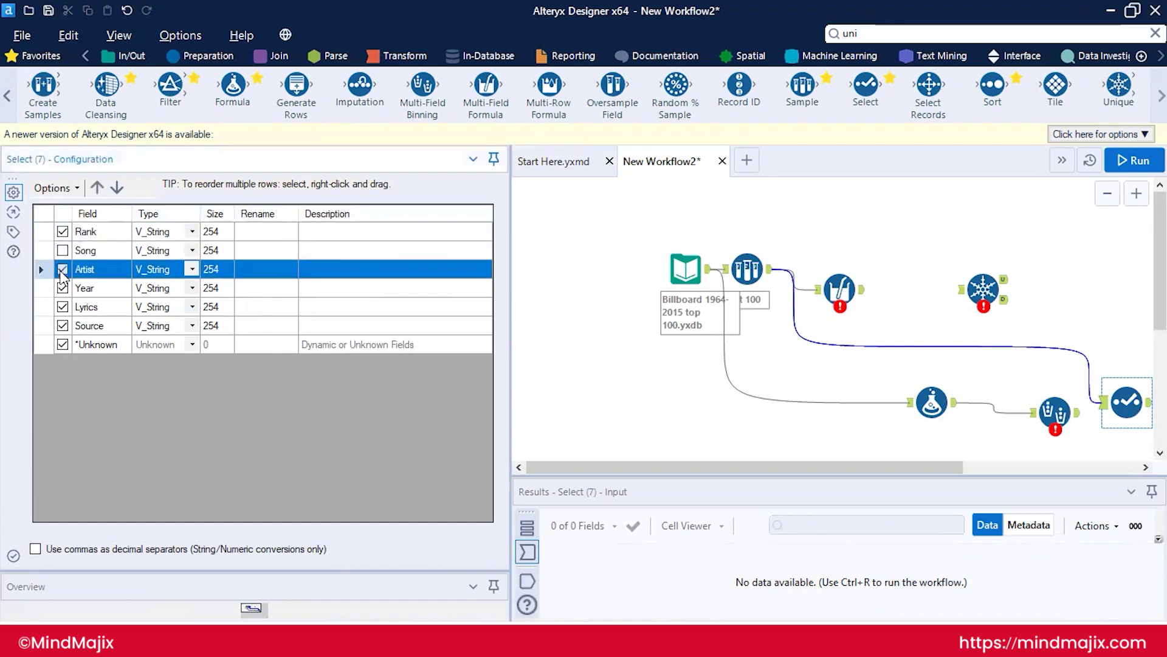
left_click(63, 286)
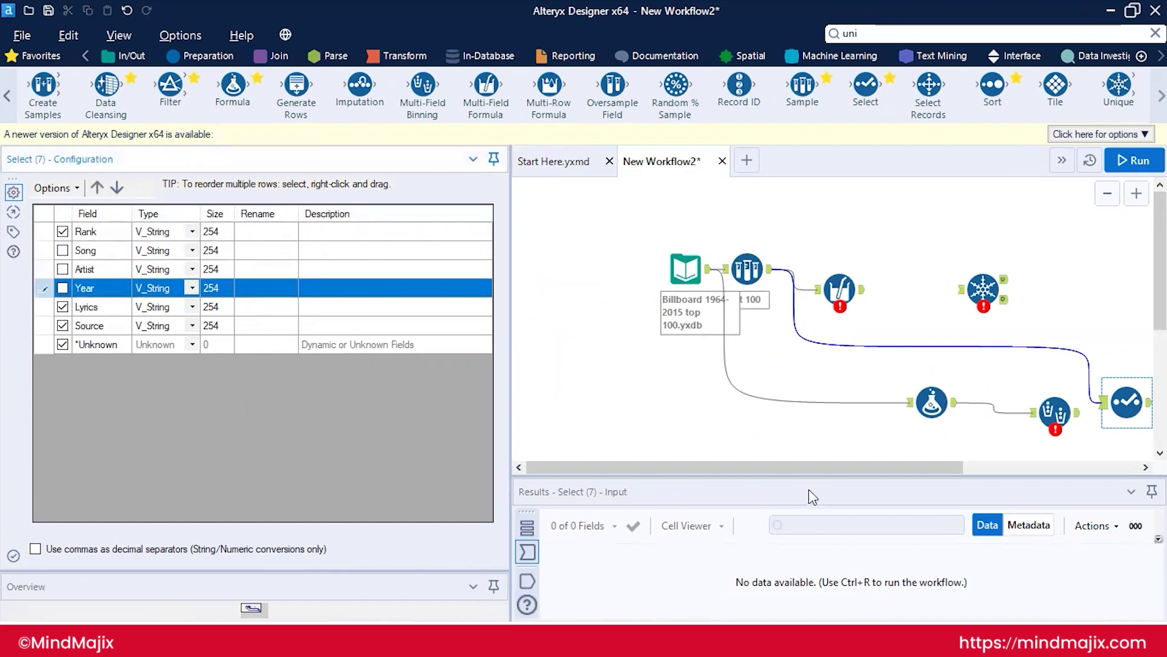
left_click(816, 472)
mouse_move(816, 471)
left_mouse_down()
mouse_move(997, 472)
mouse_move(815, 472)
left_mouse_up()
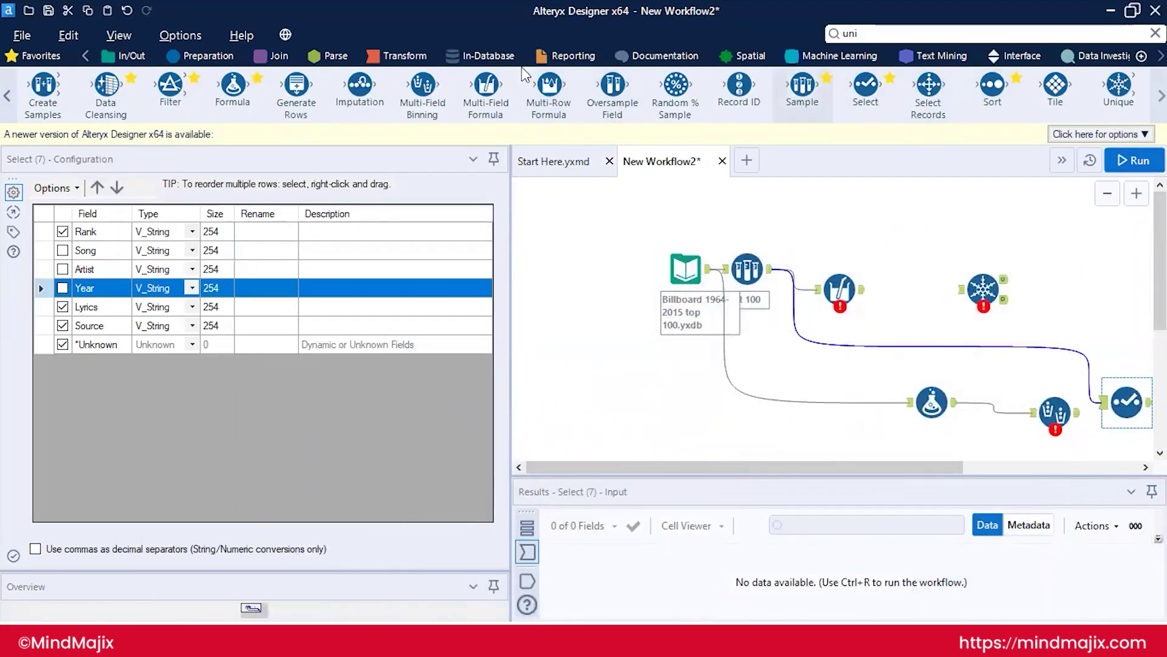
- Search the tools for "sam" and add a second Sample tool connected to the existing Sample tool's output, above the Multi-Field Formula tool
left_click(872, 28)
key("BackSpace")
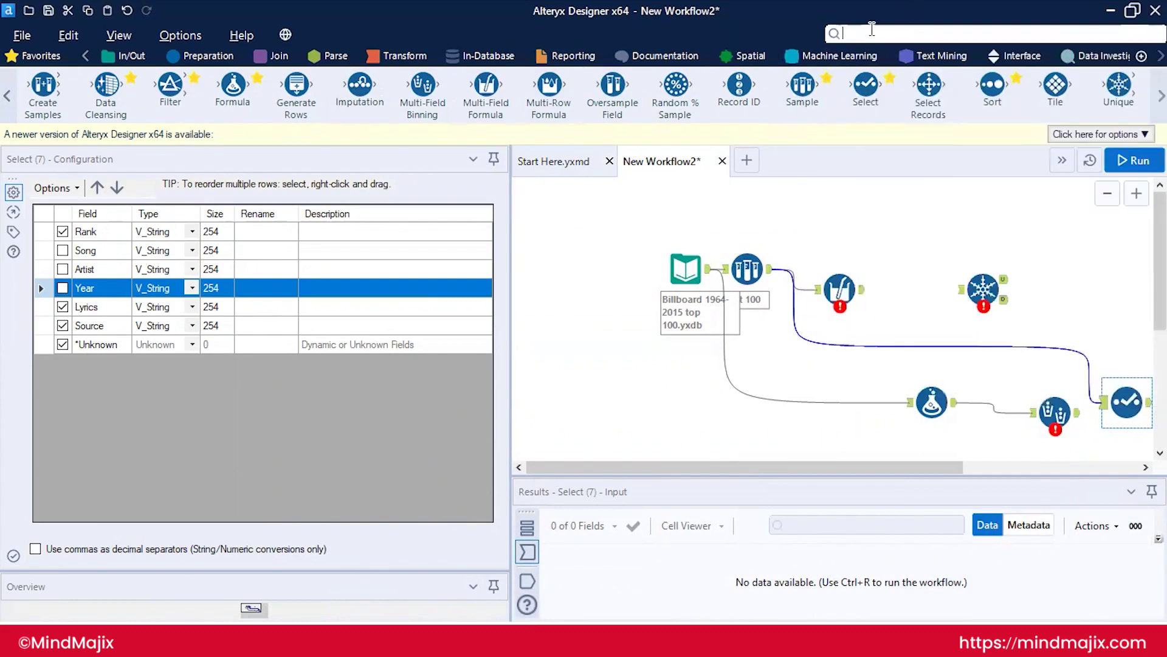
type("sam")
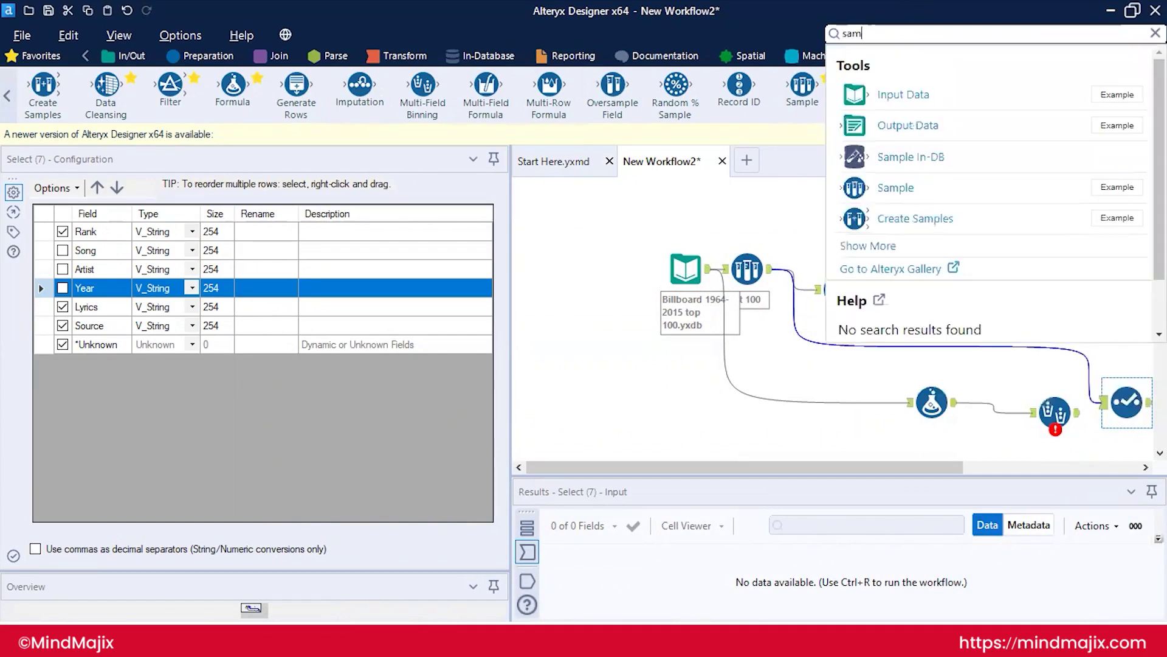
left_click_drag(901, 131, 830, 220)
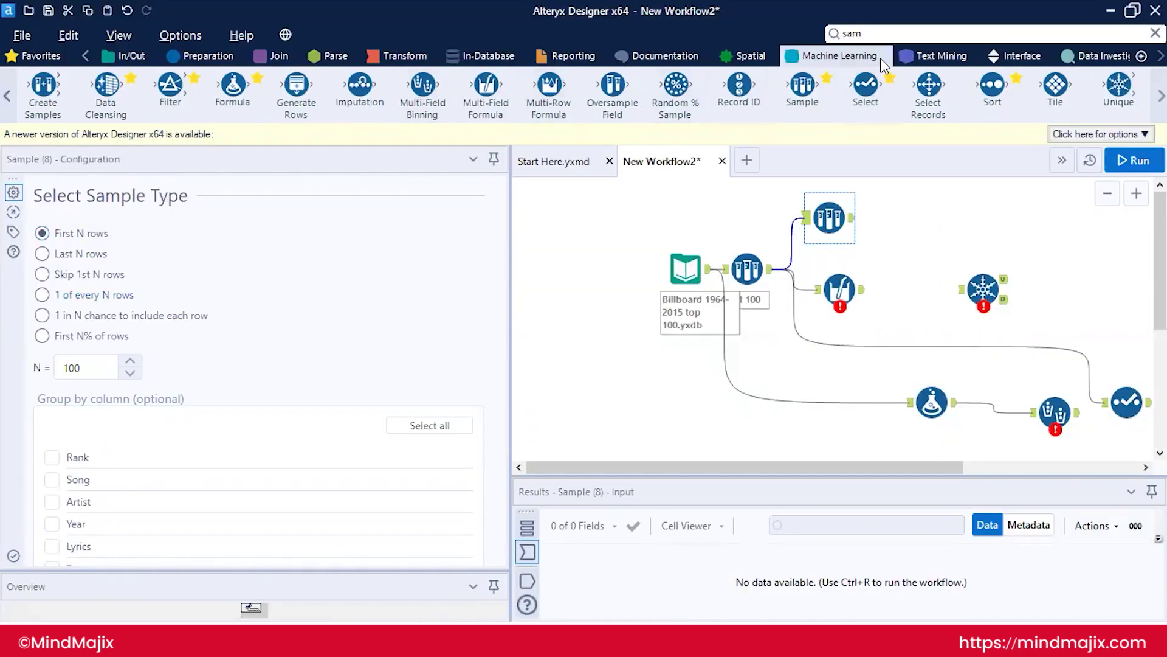
- Add a Random % Sample tool after the new Sample tool and review both tools' sampling options
left_click(848, 32)
type("ra")
left_click_drag(900, 95, 835, 214)
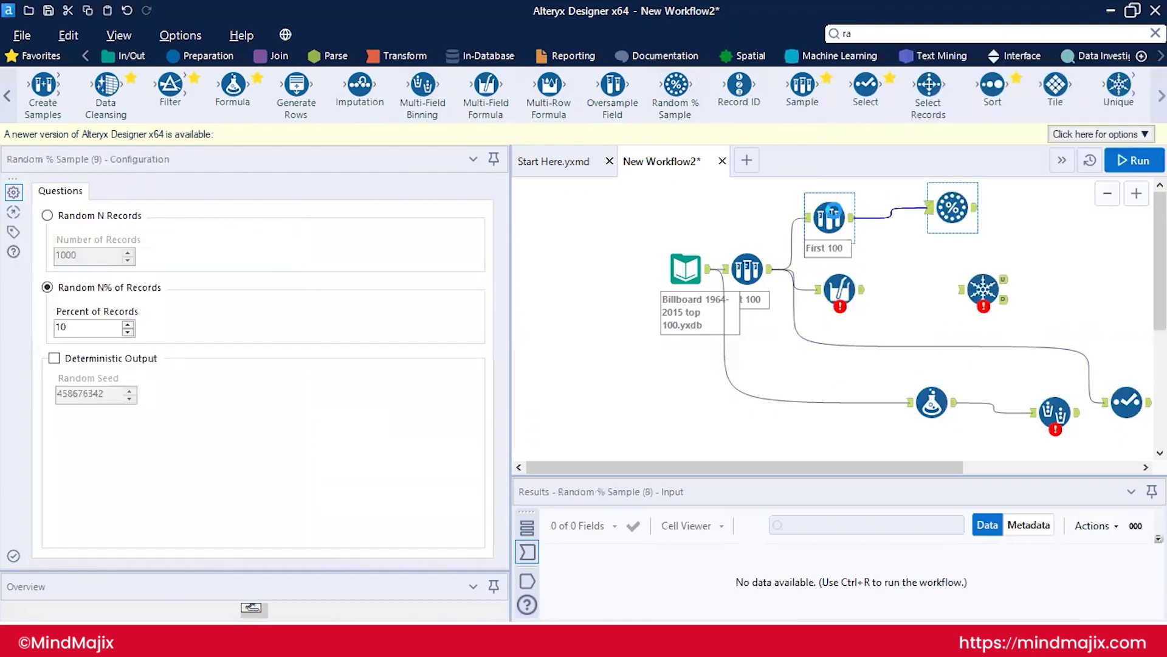
left_click(833, 214)
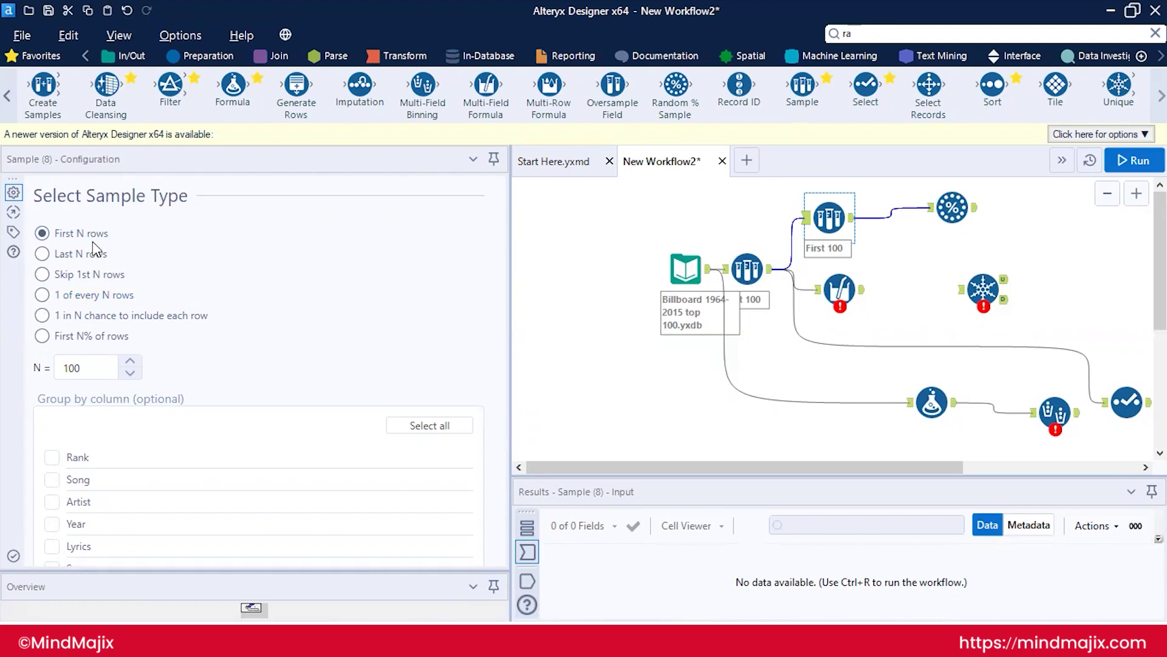
left_click(952, 218)
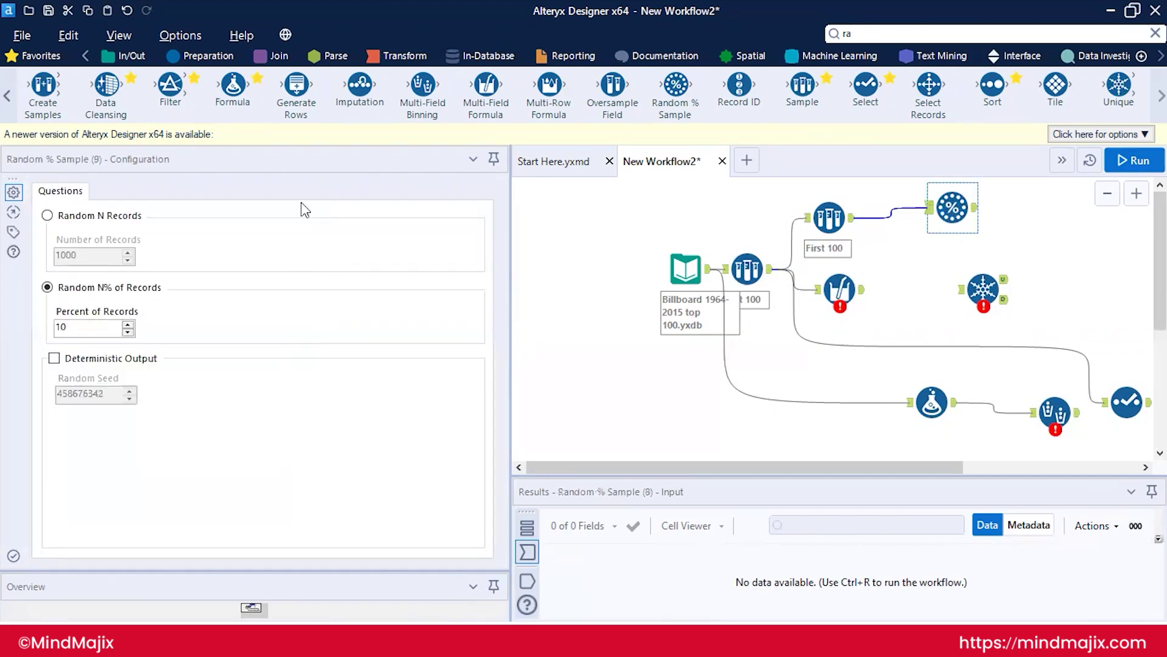
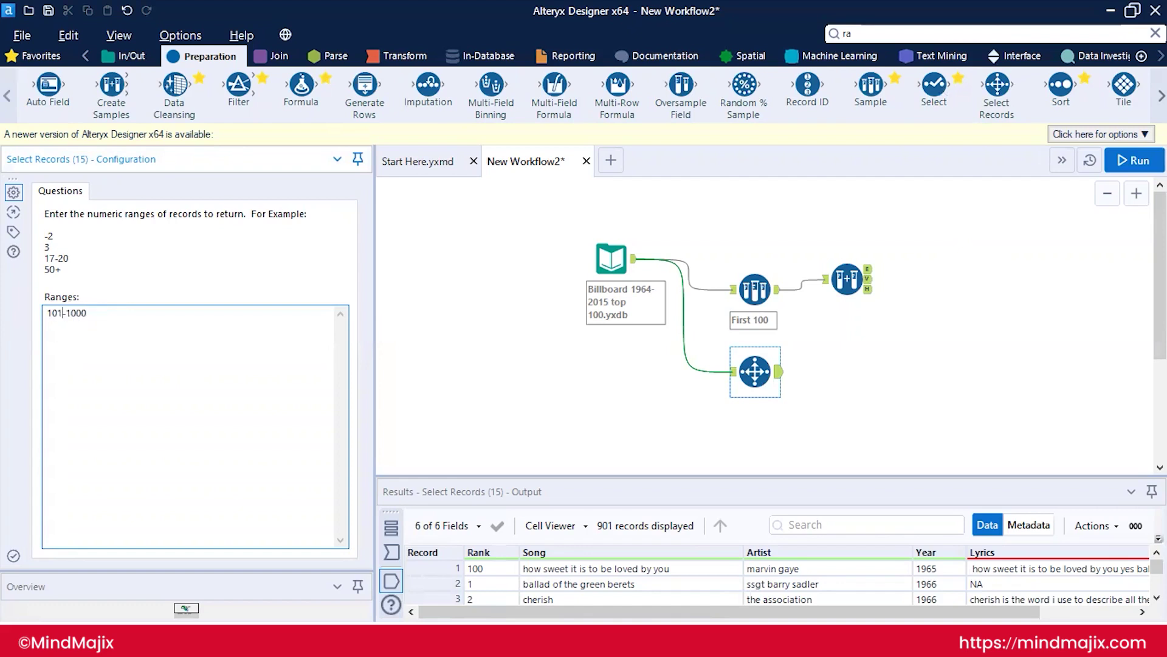
- Run the workflow to apply the Select Records range 101-1000
key("ctrl+r")
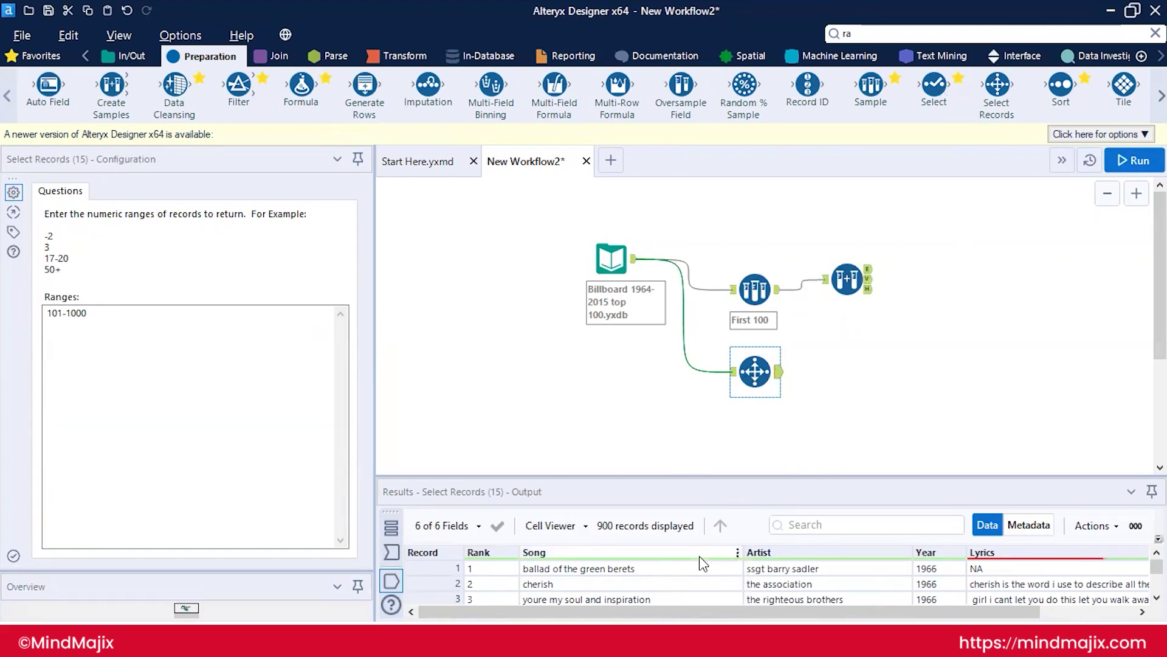
- Add a Record ID tool fed by the Billboard input between the Sample and Select Records tools, and connect a Filter tool to its output
left_click_drag(756, 287, 755, 228)
left_click_drag(808, 85, 733, 289)
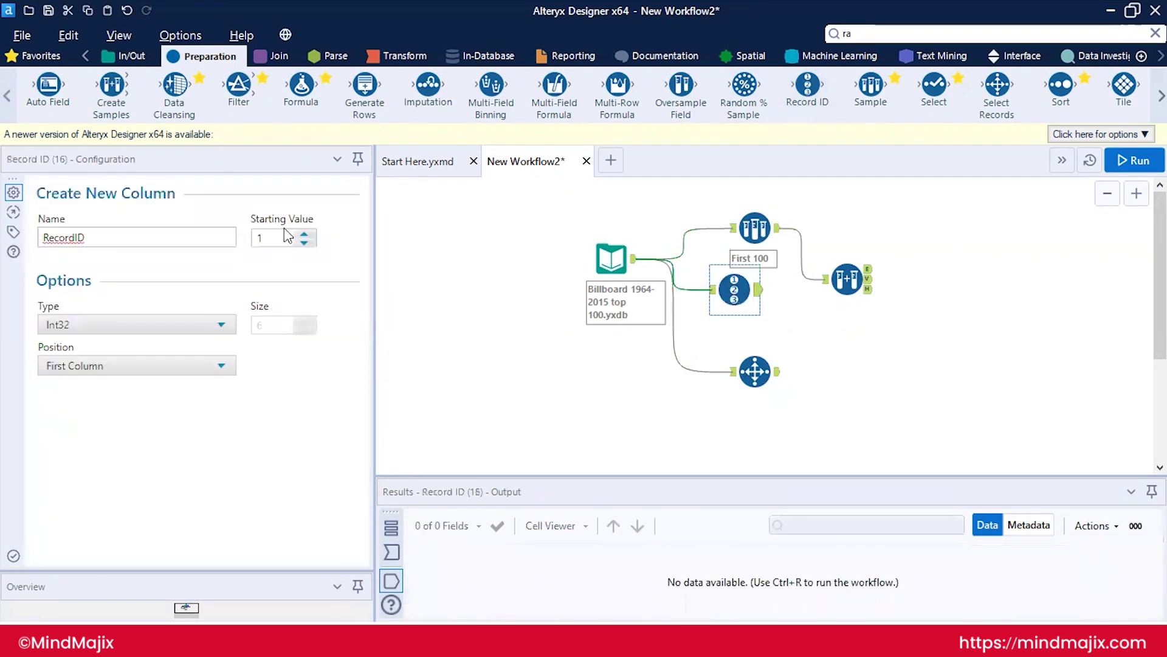
left_click_drag(246, 97, 825, 319)
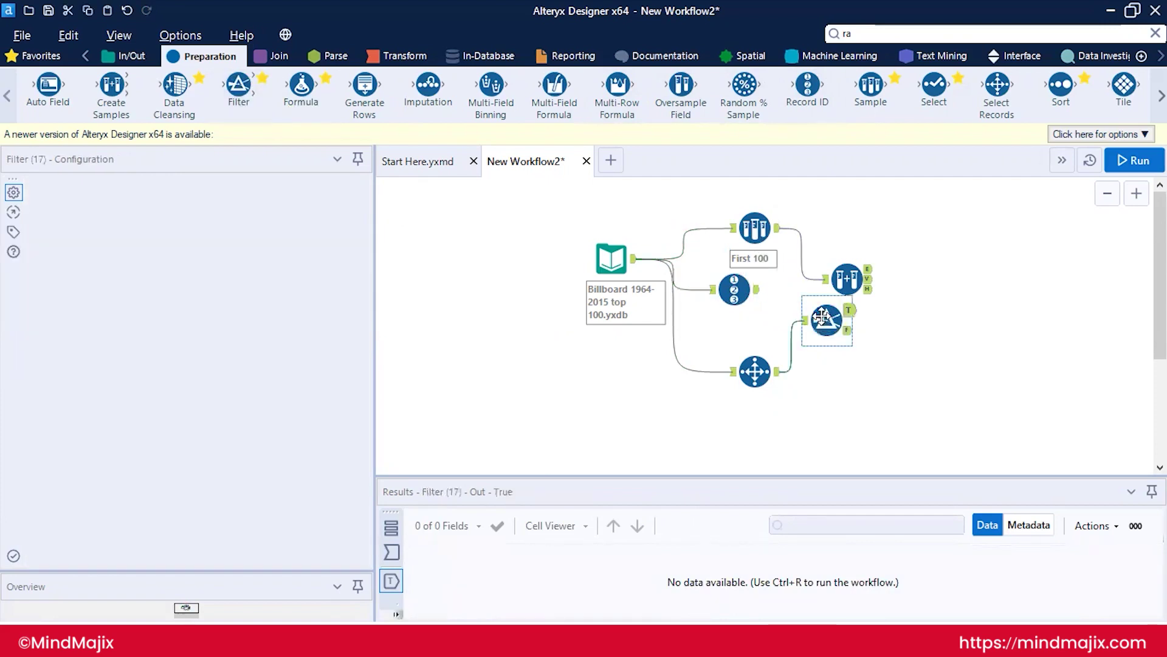
left_click_drag(795, 372, 756, 289)
- Set the Filter tool to the custom expression [RecordID]>100 and [RecordID]<1001
left_click(825, 319)
left_click(156, 255)
left_click(41, 281)
left_click(42, 281)
type("recor")
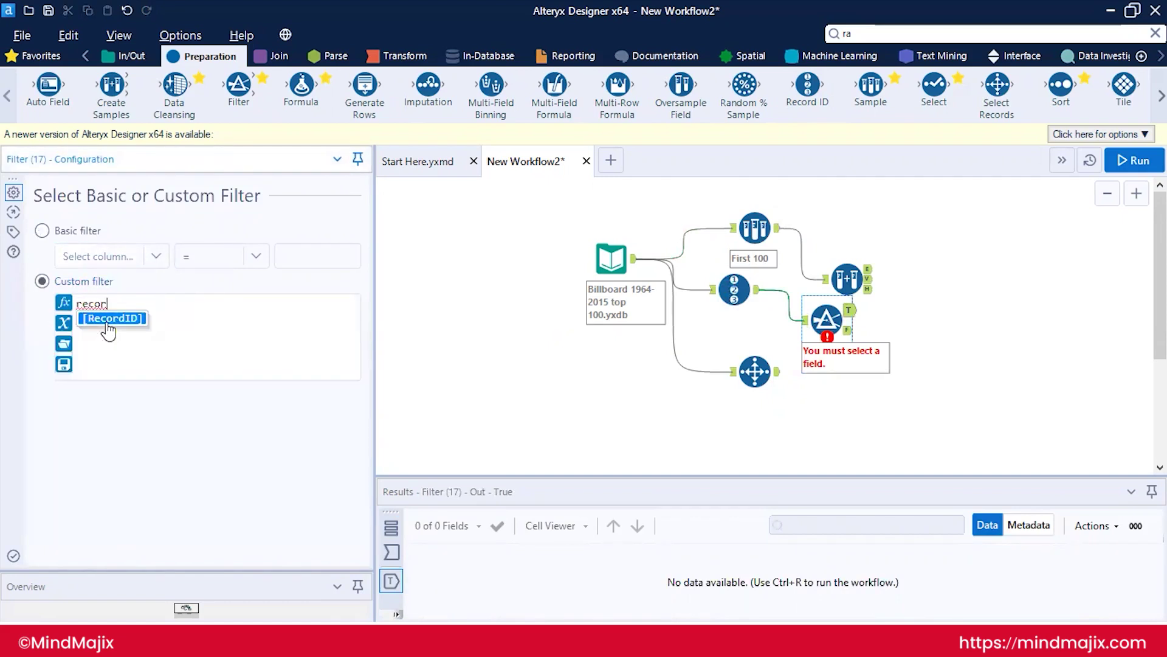
left_click(112, 319)
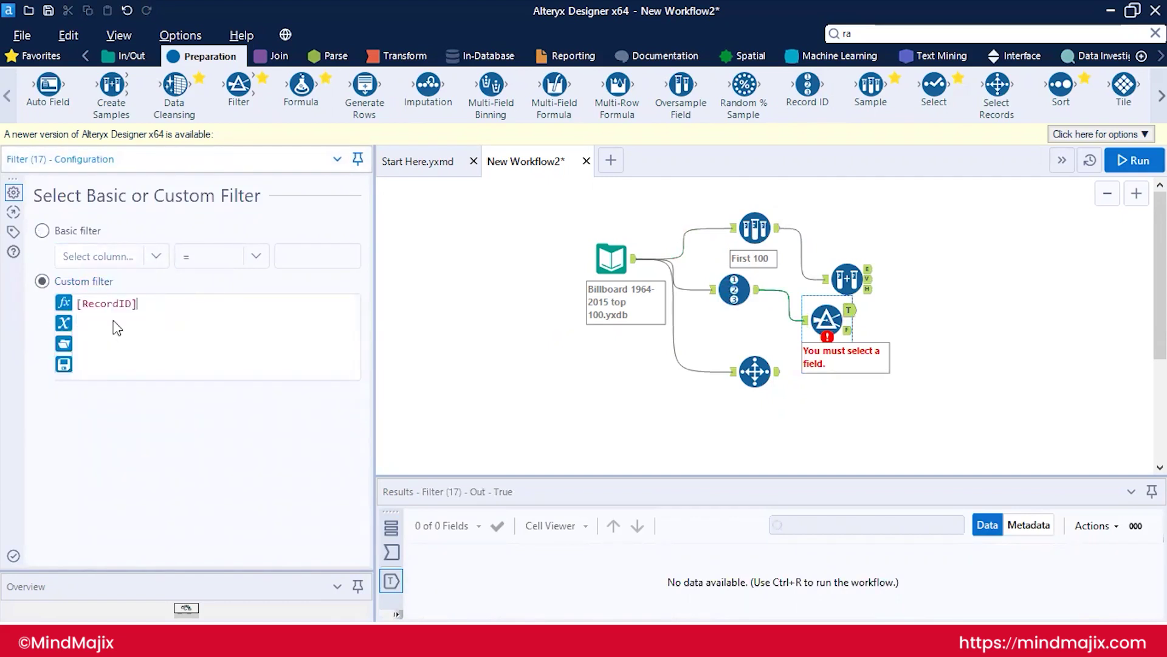
type(">100 amd")
key("BackSpace")
key("BackSpace")
key("BackSpace")
type("nd rec")
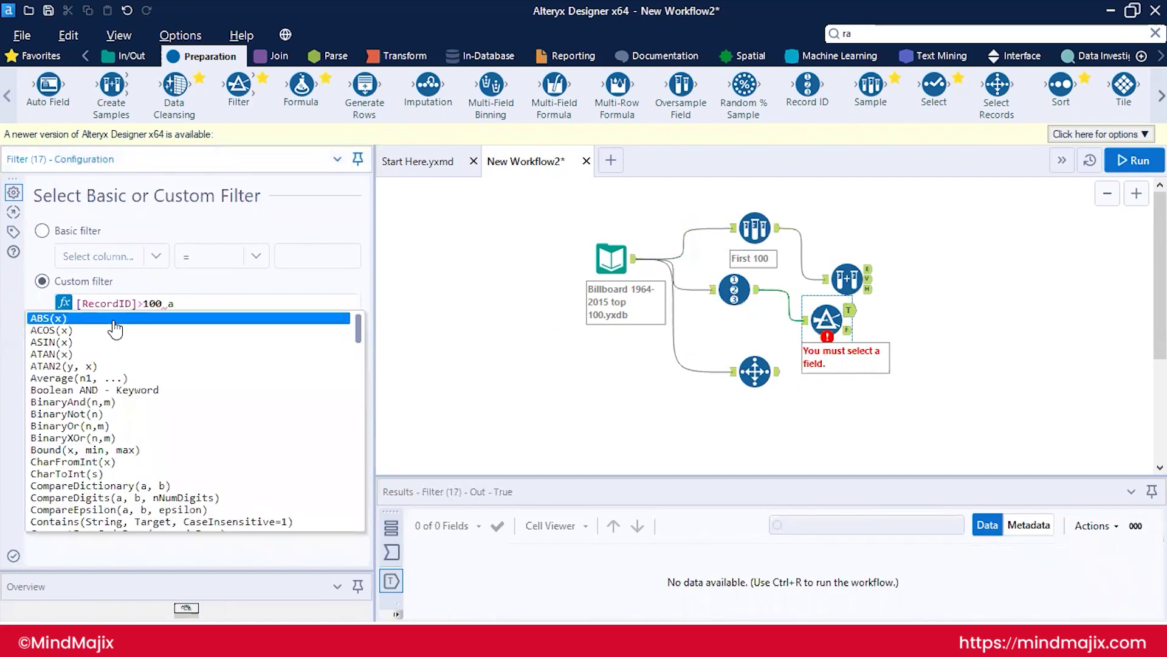
type("o")
key("Return")
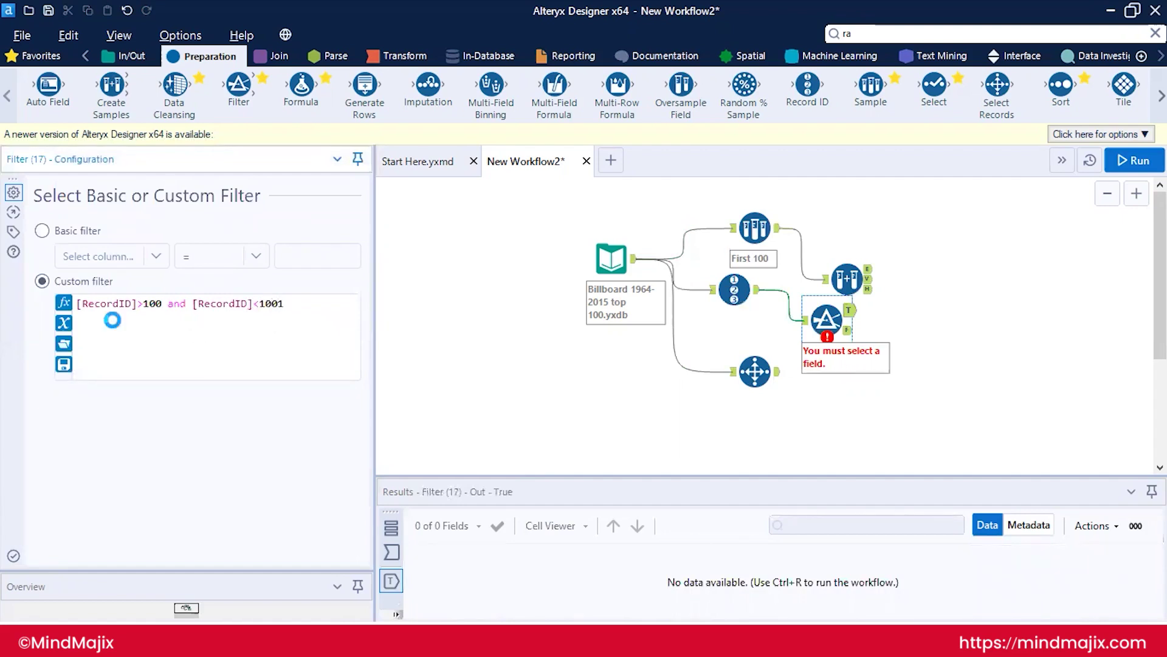
- Run the workflow and compare the Filter tool's True output with the Select Records output
key("ctrl+r")
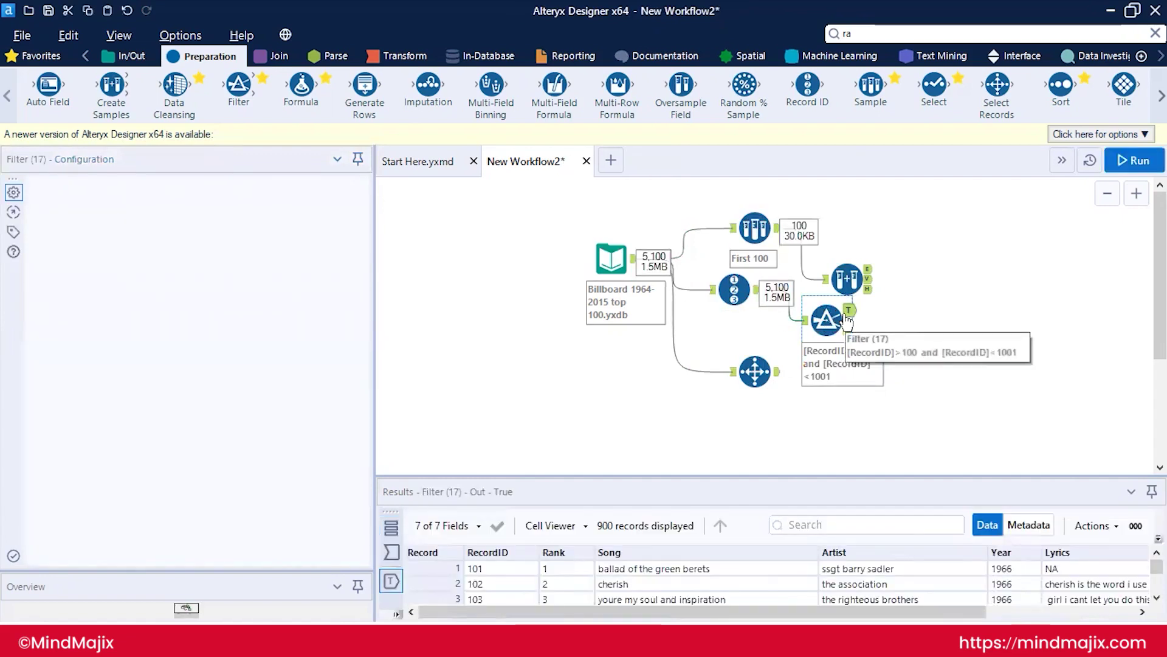
left_click(839, 313)
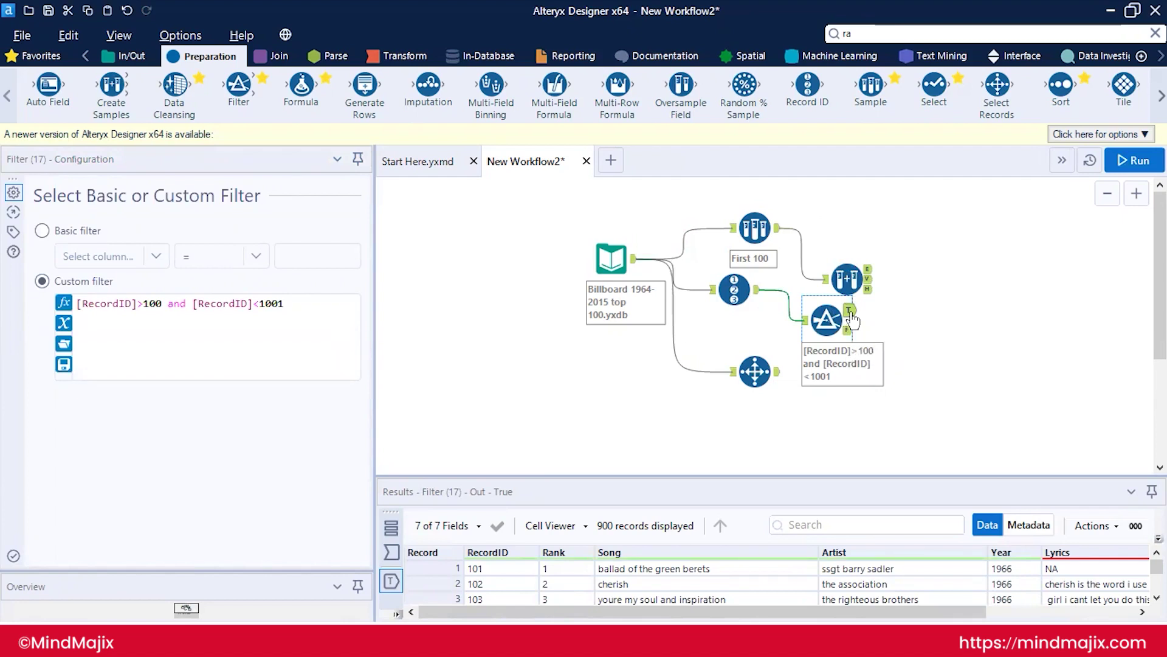
left_click(777, 378)
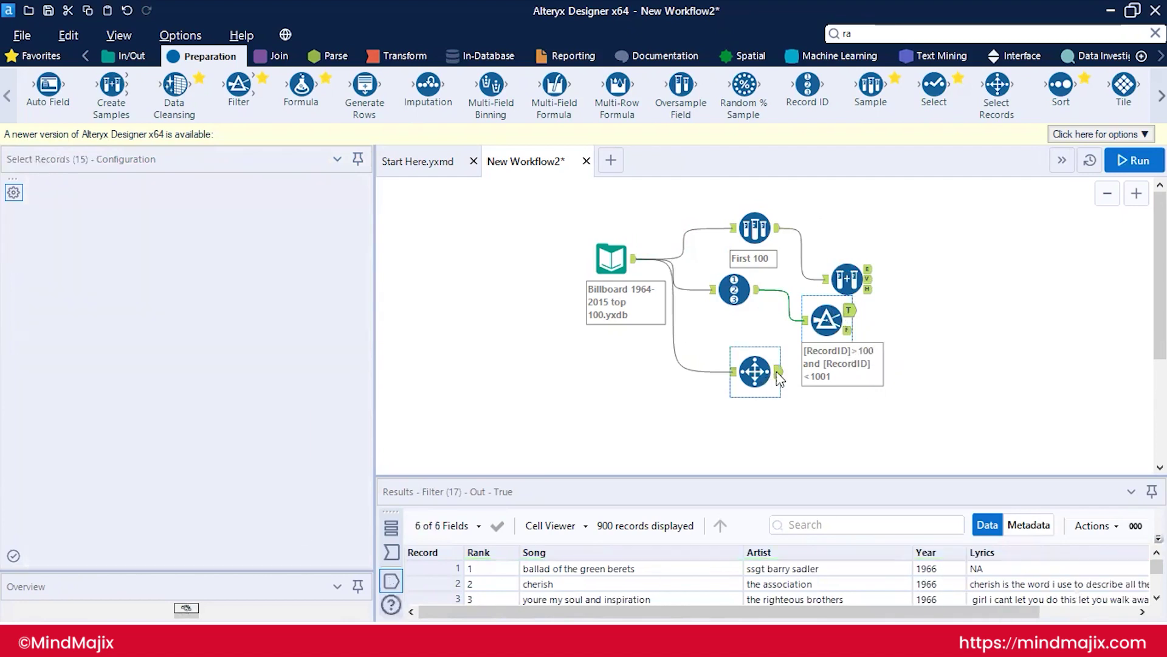
- Align the Record ID tool horizontally with the Filter tool and review the Select Records configuration
left_click_drag(735, 290, 755, 323)
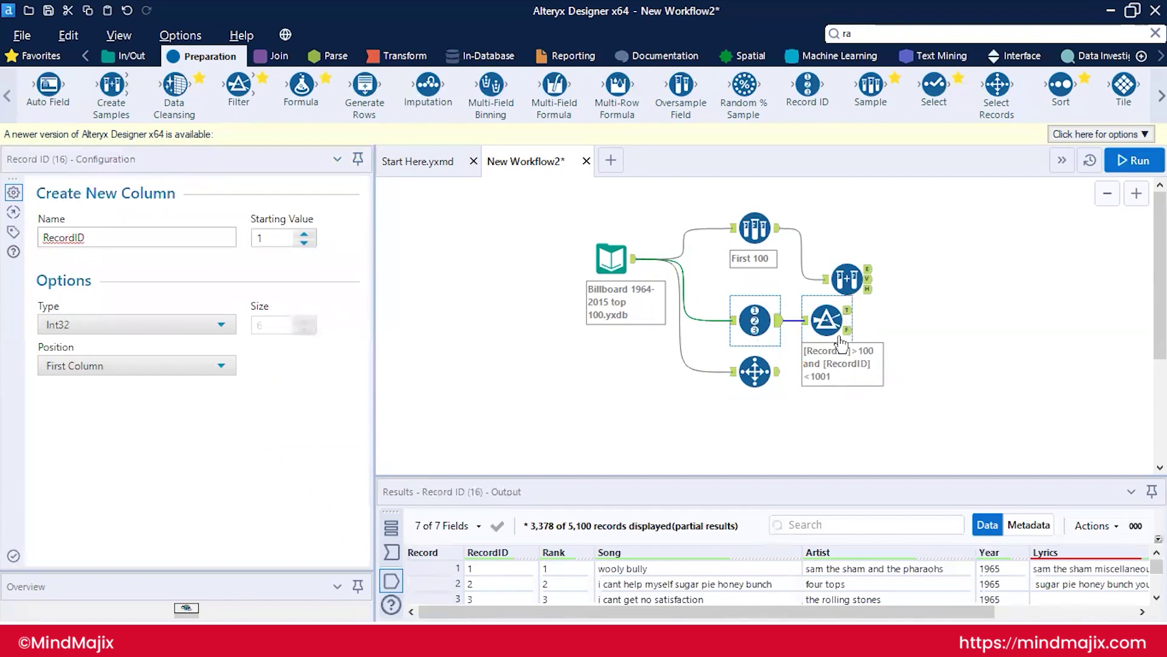
left_click(744, 369)
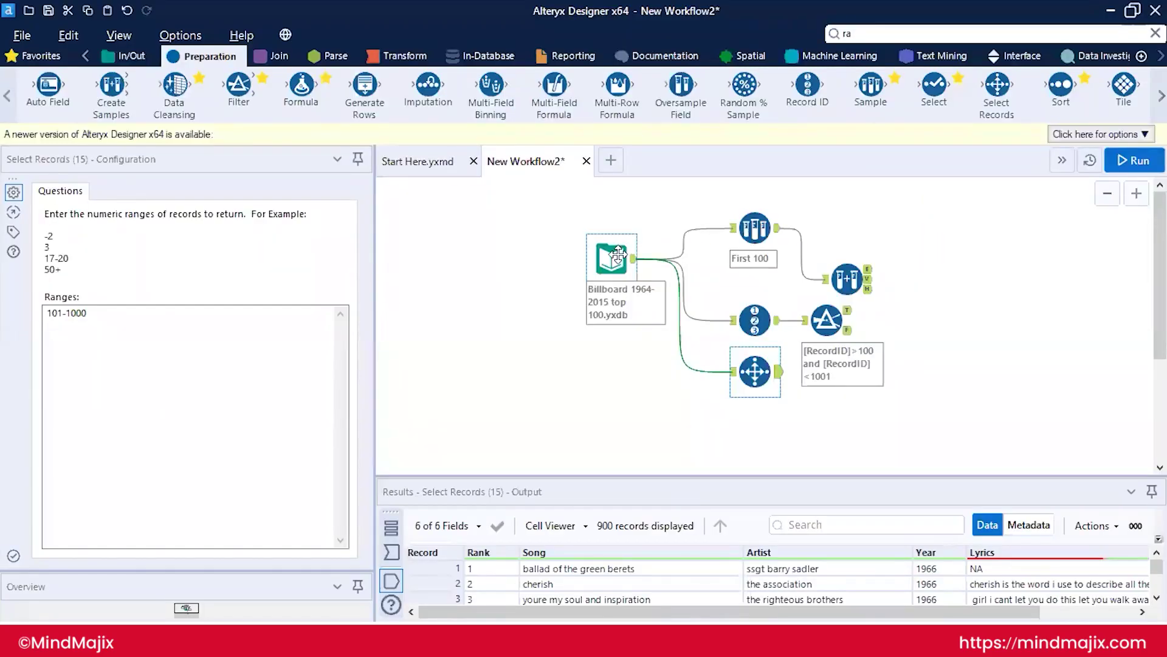
- Switch the Input Data tool's source to the recent file Cust_wTransactions.xls, using its whole Output sheet
left_click(600, 244)
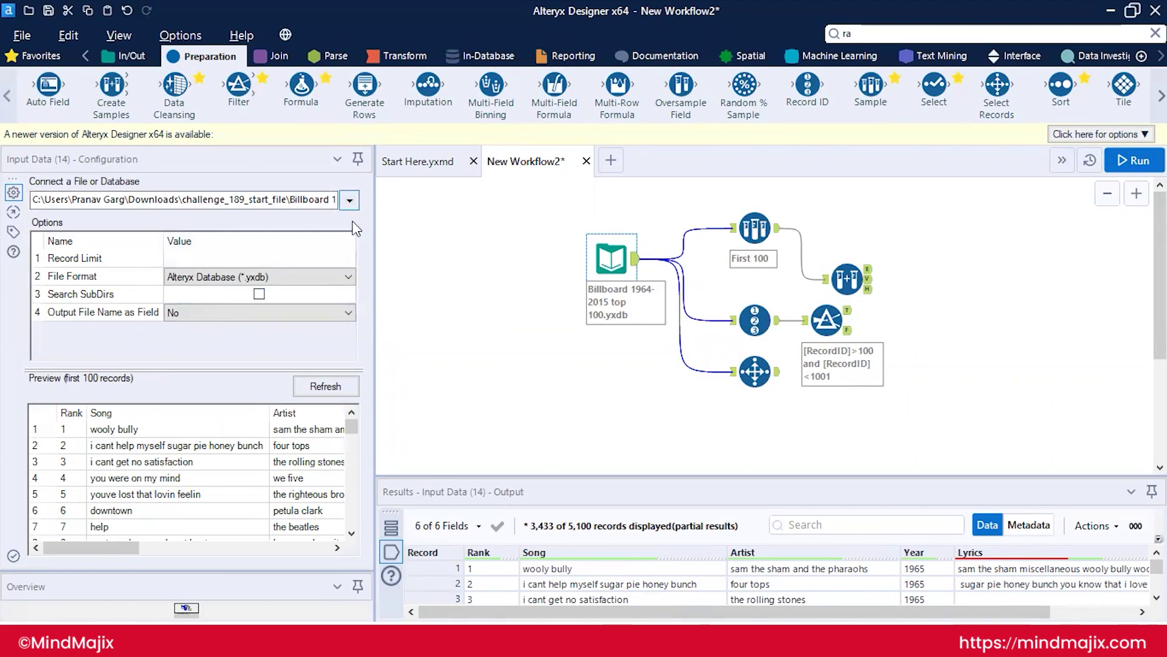
left_click(350, 200)
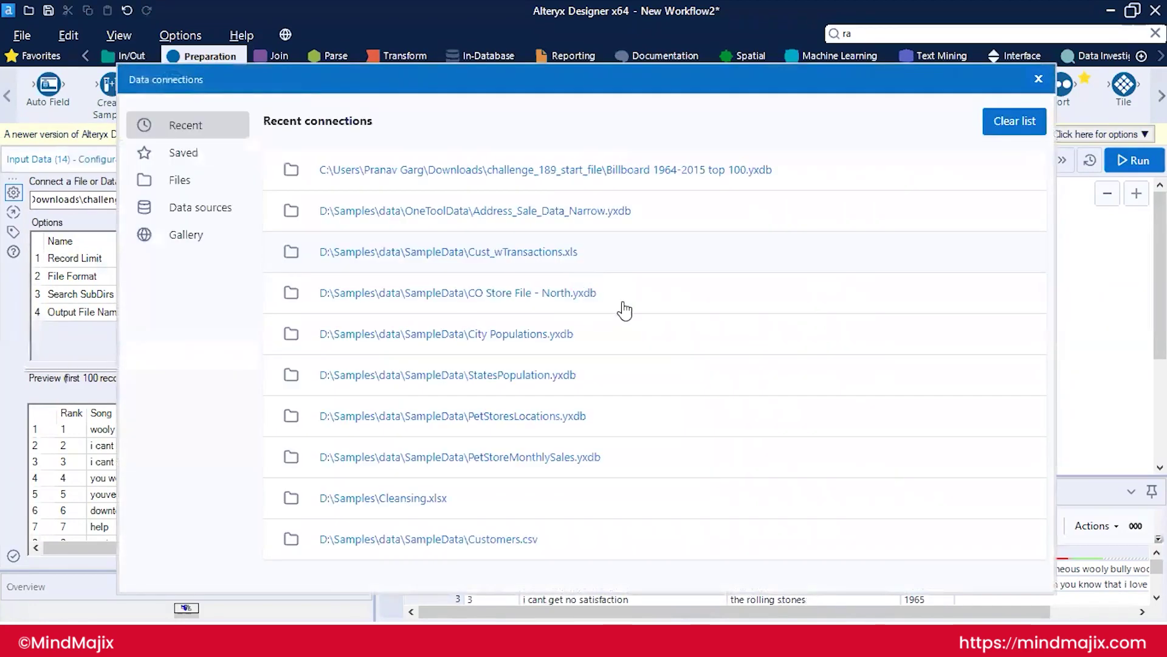
left_click(491, 254)
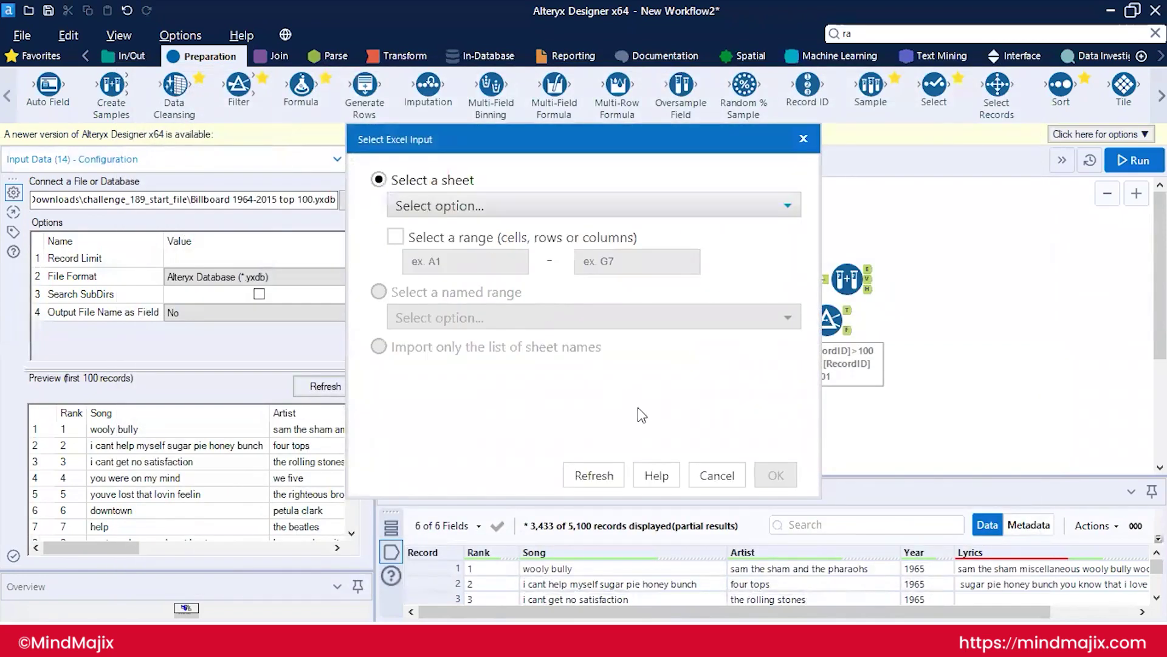
left_click(394, 237)
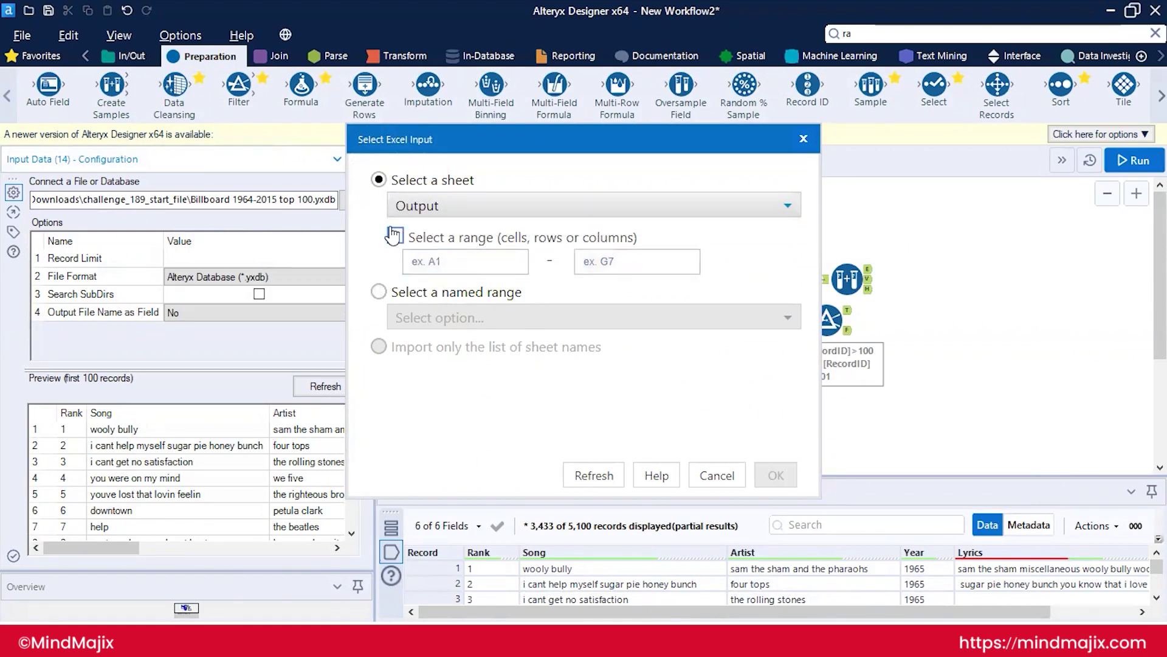
left_click(395, 236)
left_click(775, 474)
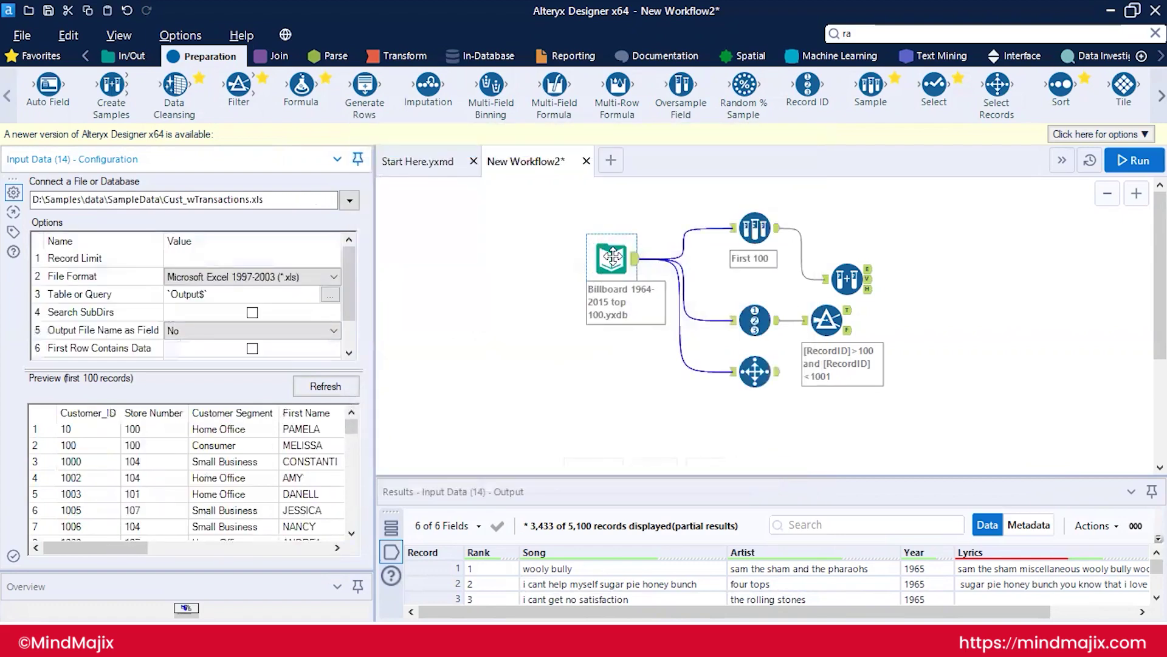
- Set the Input Data tool's Record Limit to 1000 and run the workflow
left_click(231, 257)
type("9")
left_click_drag(351, 309, 209, 246)
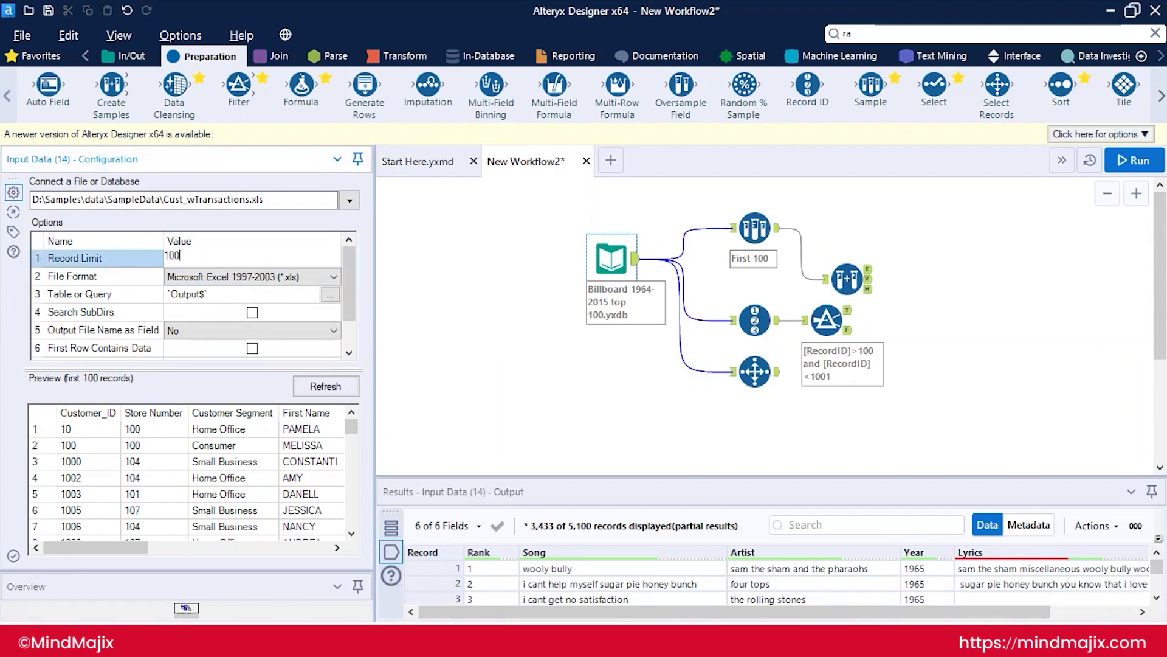
key("Return")
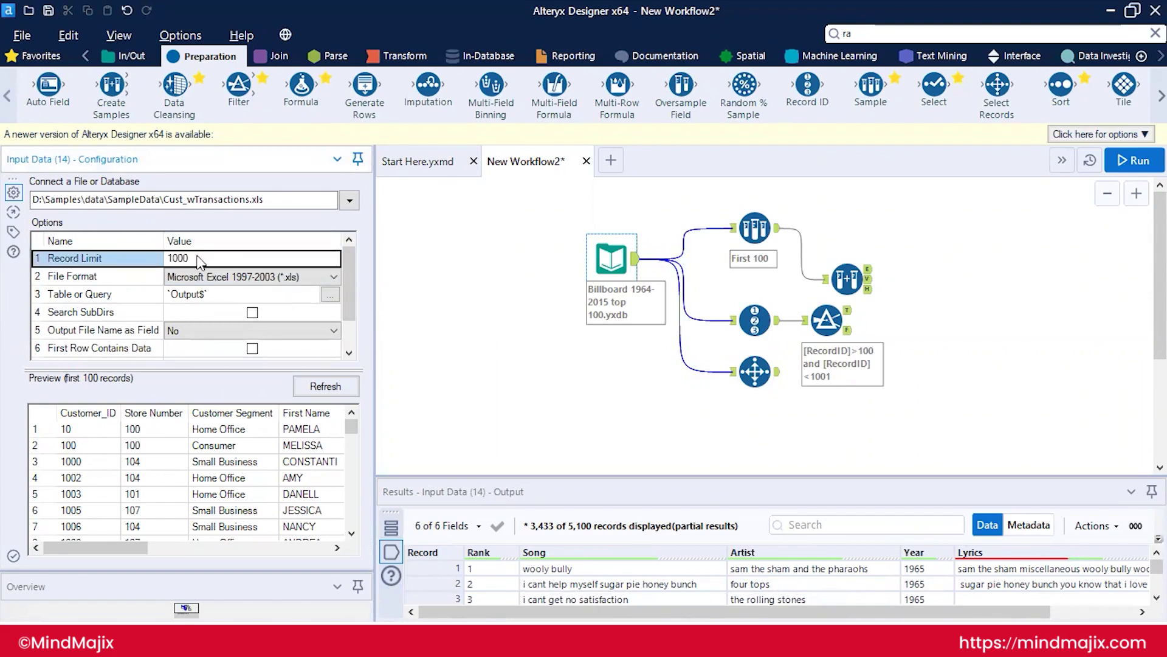
left_click(456, 243)
key("ctrl+r")
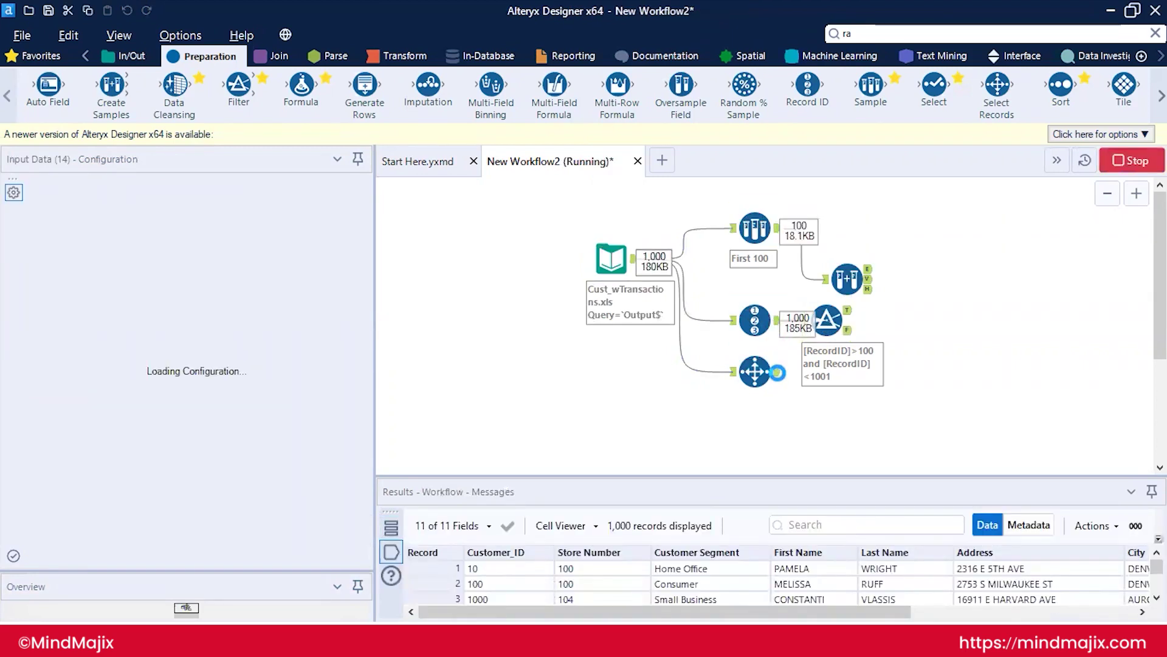
- Add a Sample tool after Select Records, set it to skip the first 100 rows, and run the workflow
left_click(776, 372)
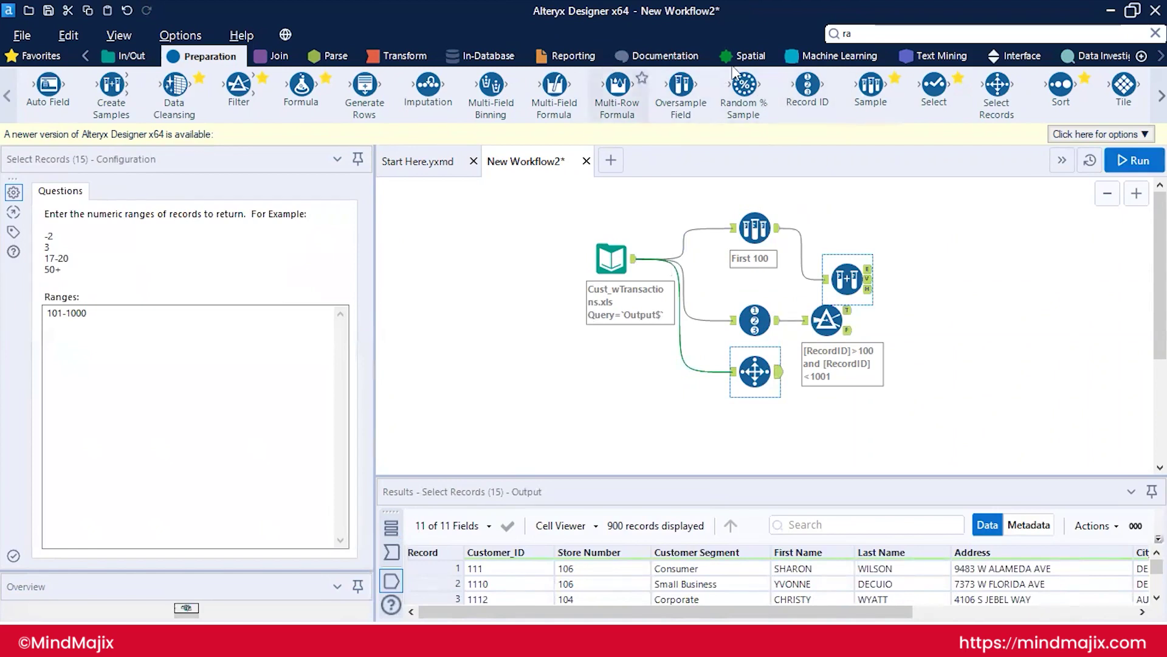
left_click_drag(872, 85, 837, 392)
left_click(80, 277)
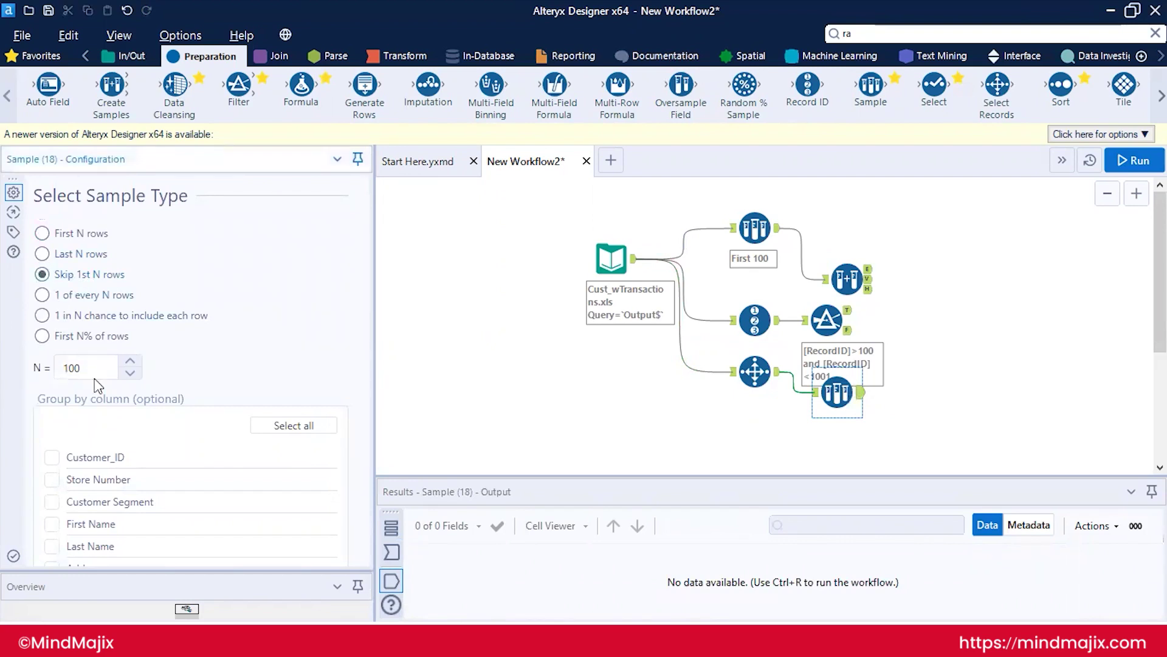
key("ctrl+r")
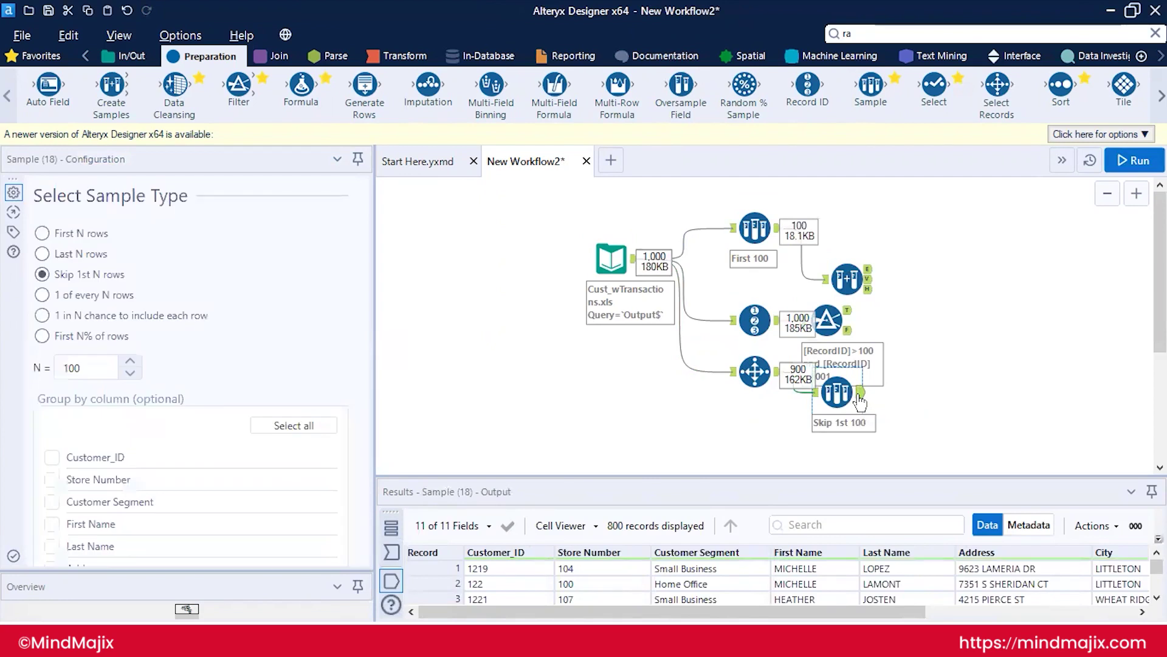
- Move the Filter tool slightly down and the Skip 1st 100 Sample tool below Select Records to separate them
left_click(754, 371)
left_click_drag(826, 319, 828, 339)
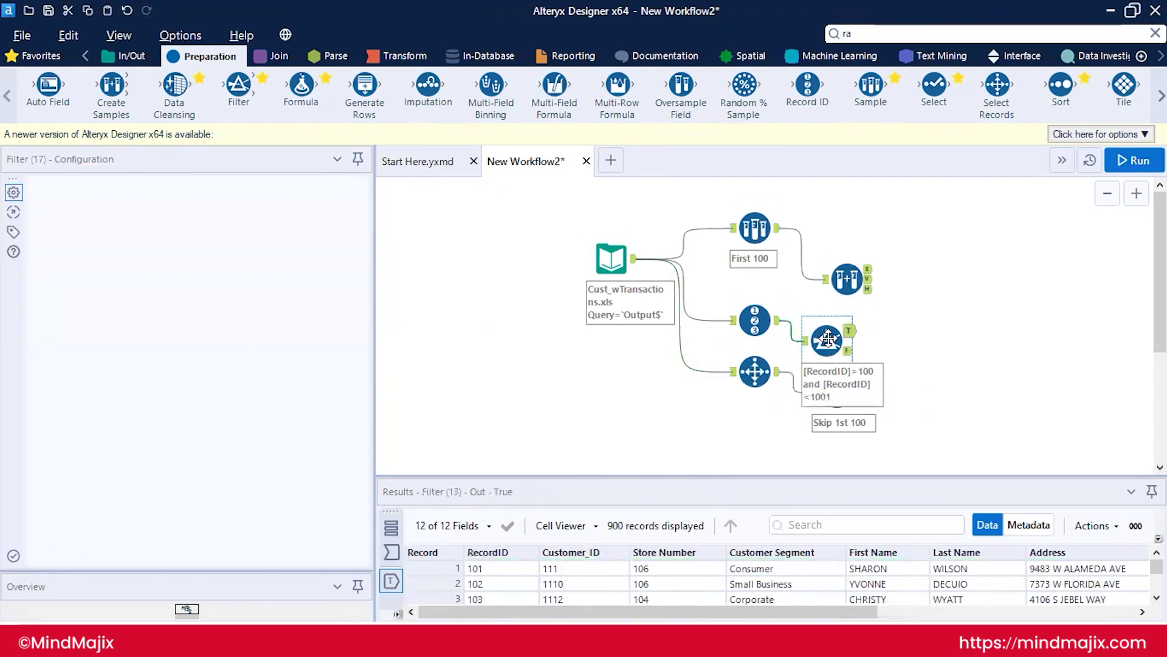
left_click(754, 371)
left_click_drag(811, 398, 705, 433)
- Replace the Skip 1st 100 Sample tool's connection from Select Records with one from Input Data, and run the workflow
left_click(772, 413)
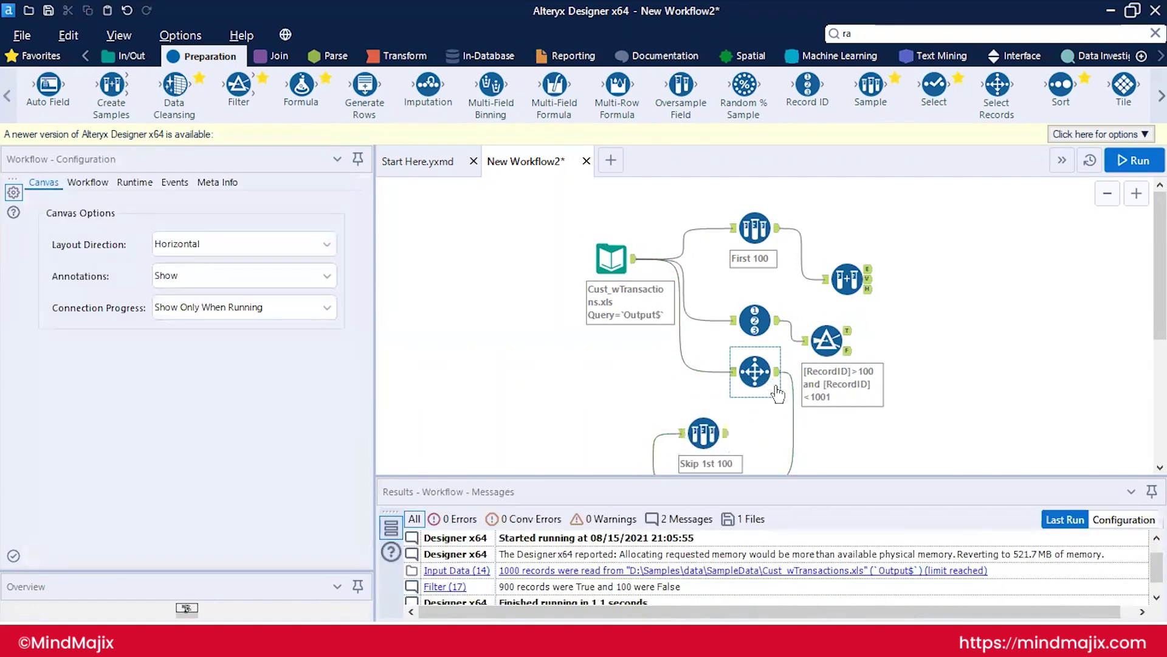
left_click(794, 415)
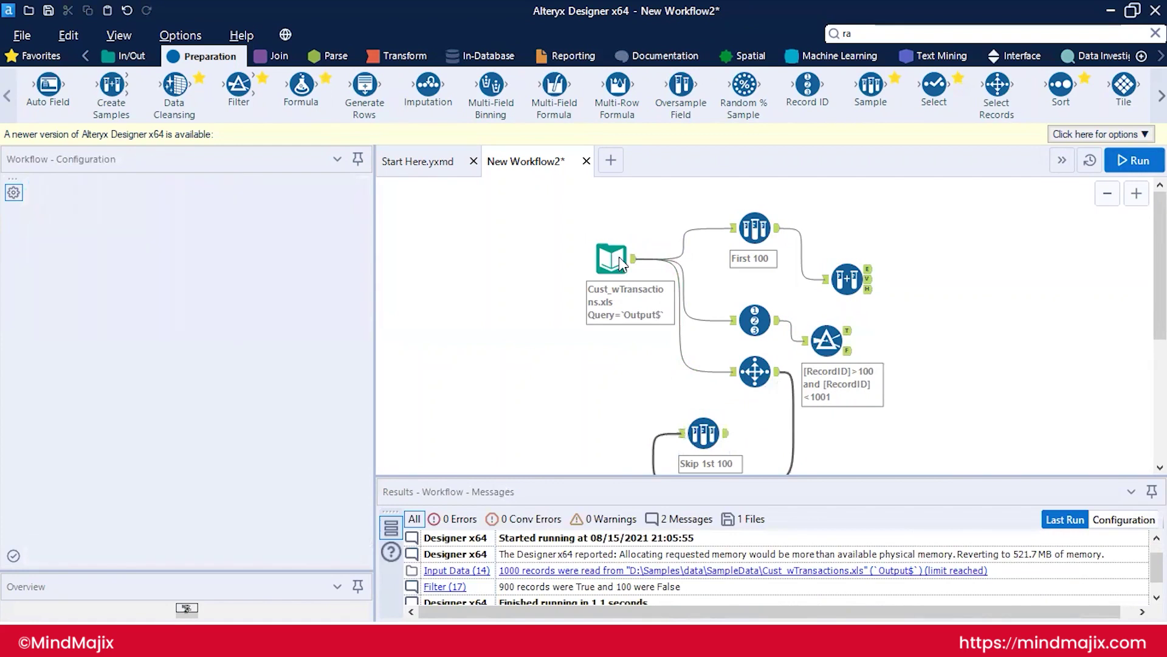
key("Delete")
left_click_drag(636, 265, 701, 430)
key("ctrl+r")
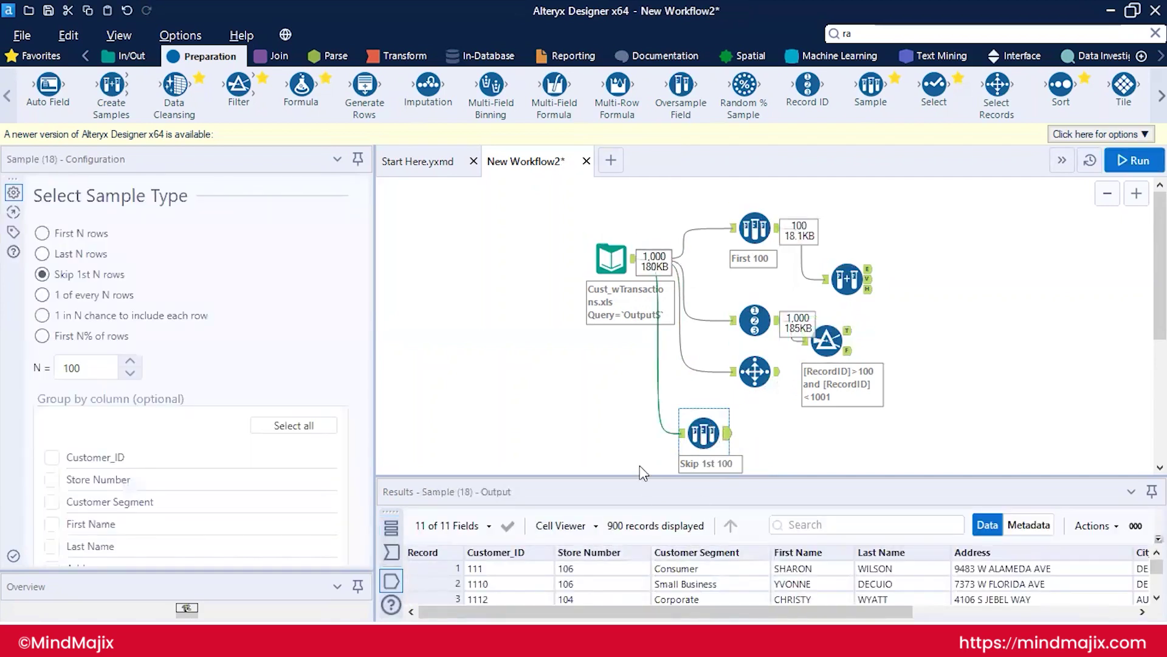
left_click(499, 307)
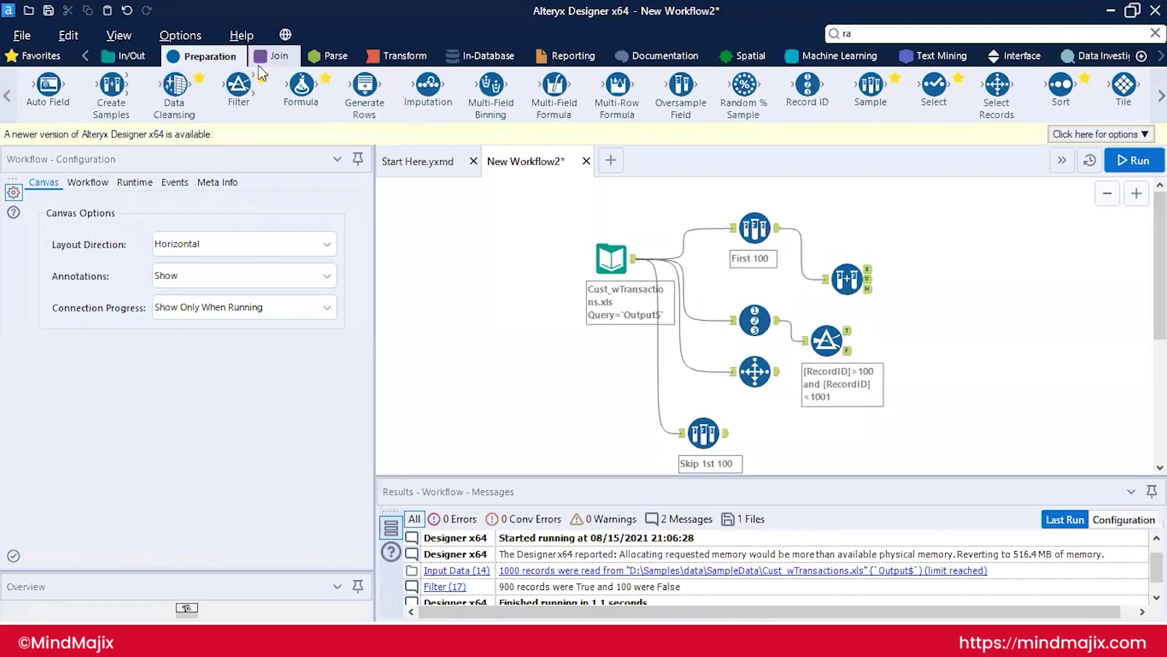
left_click(273, 57)
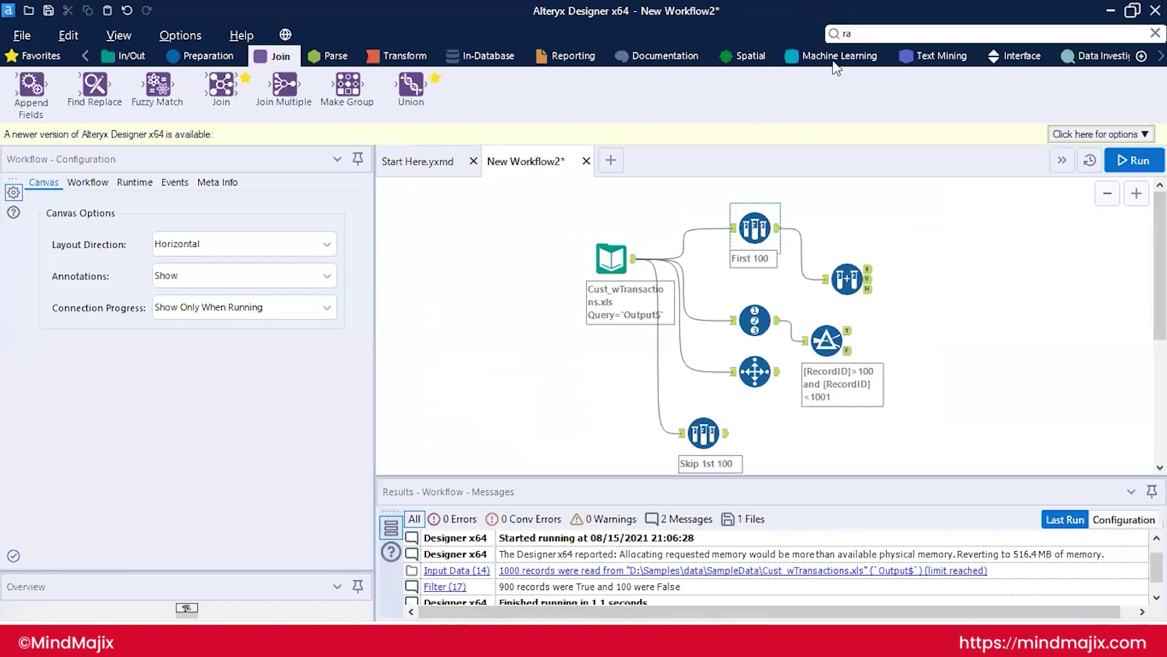
left_click(237, 57)
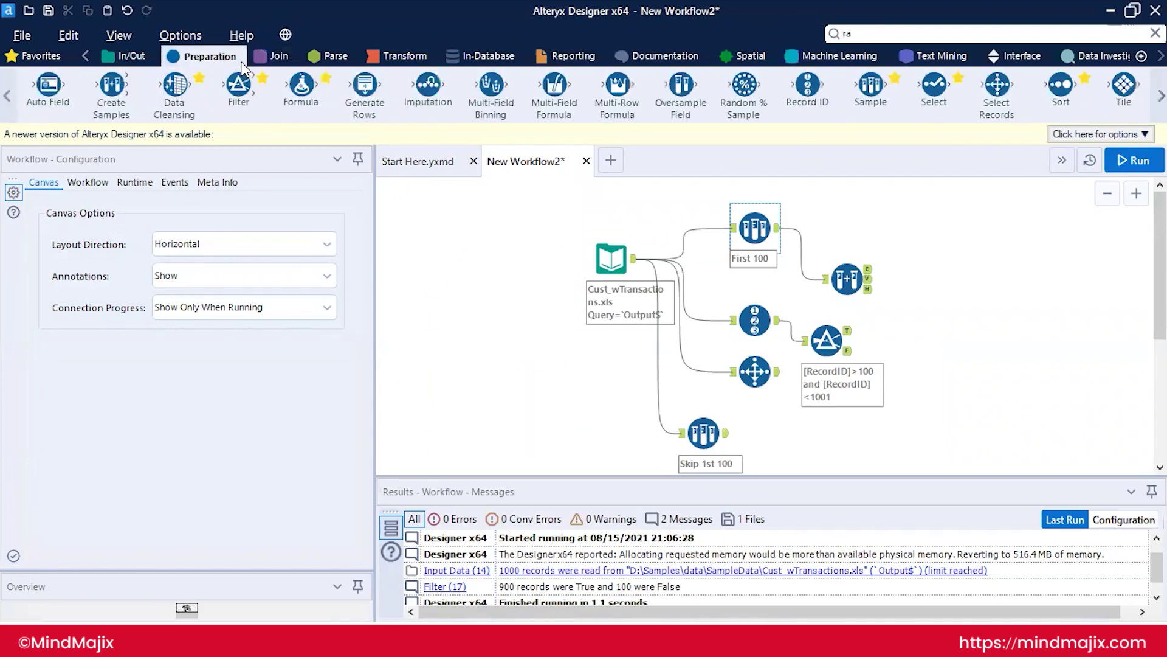
- Add a Select Records tool and another Sample tool, both fed by the existing First 100 Sample tool
left_click_drag(967, 93, 848, 228)
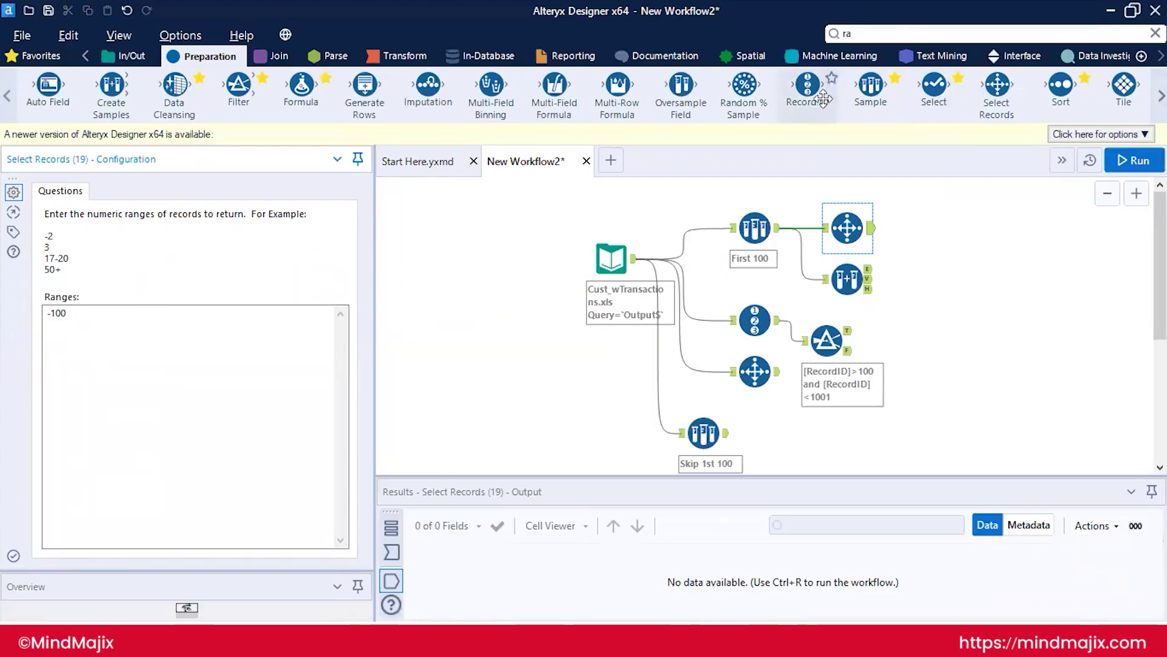
left_click_drag(852, 96, 792, 237)
left_click_drag(991, 200, 992, 202)
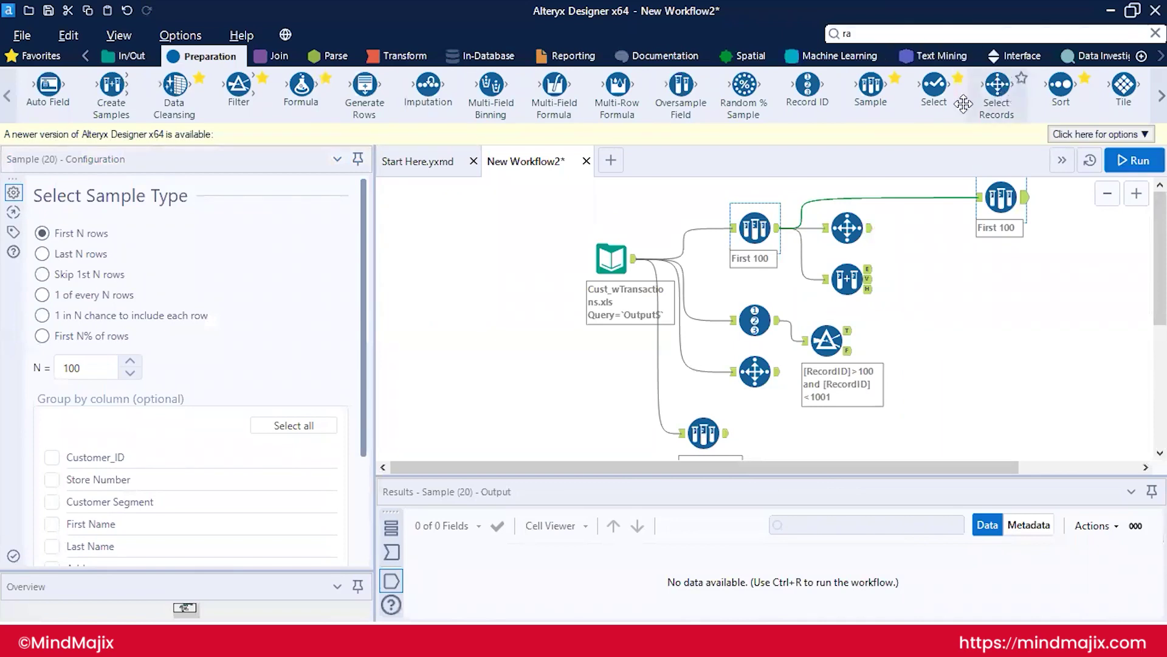
left_click(995, 203)
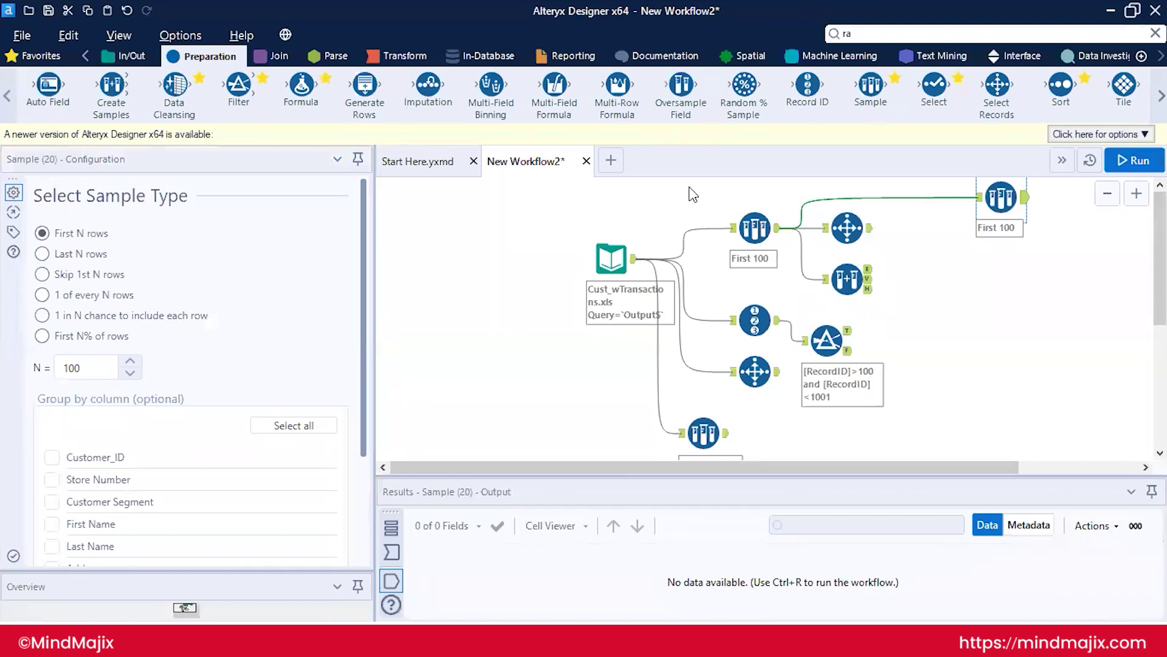
- Delete all the Preparation tools from the canvas, keeping only the Input Data tool
left_click_drag(690, 187, 872, 415)
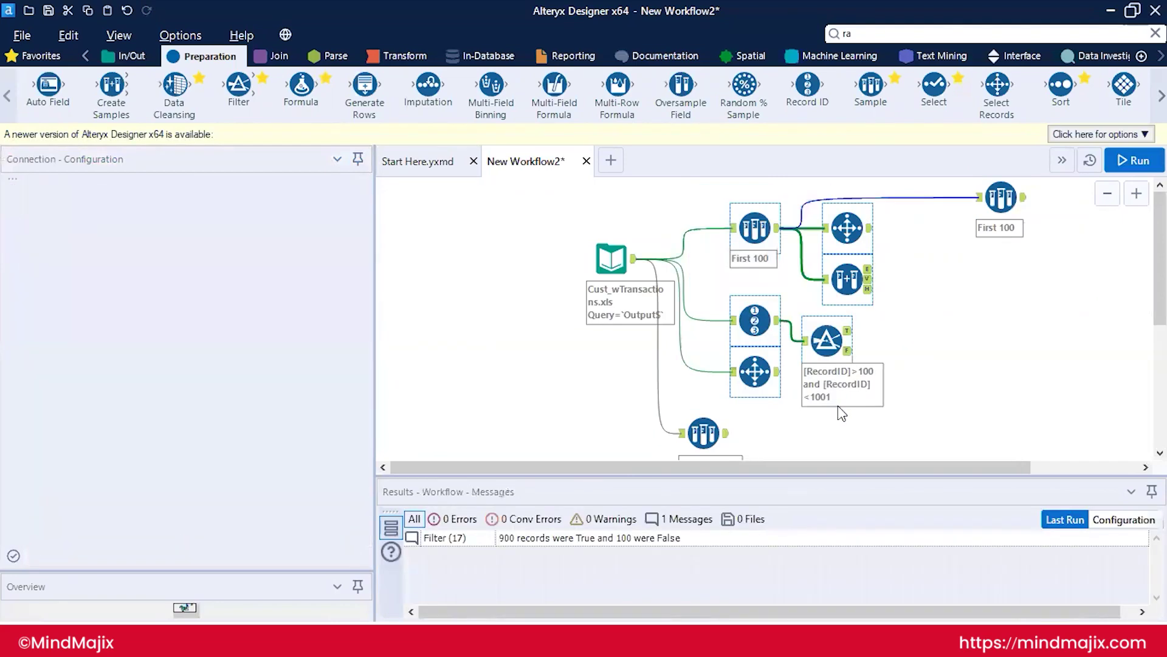
key("Delete")
left_click_drag(780, 211, 1027, 199)
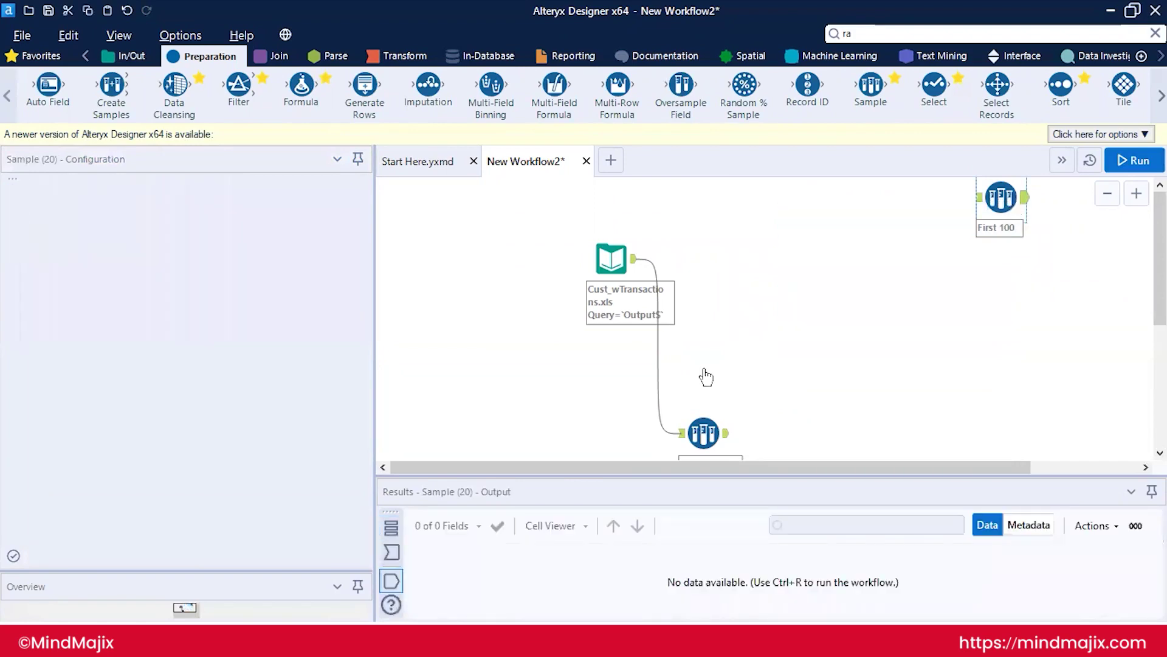
left_click(615, 418)
left_click_drag(681, 392, 783, 283)
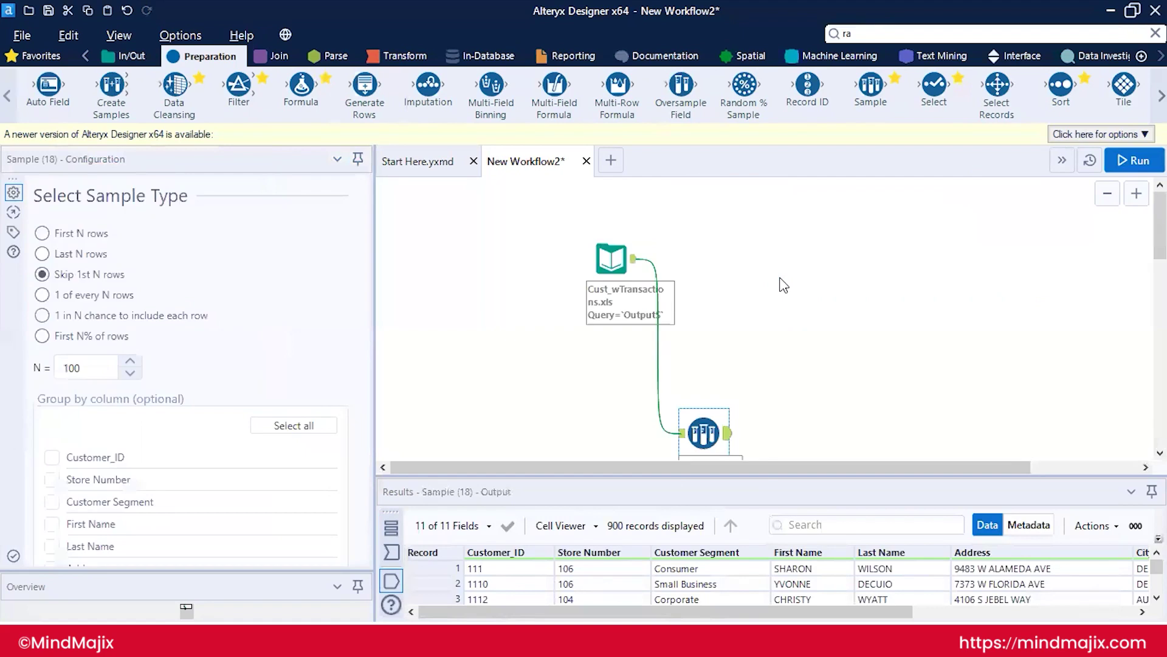
key("Delete")
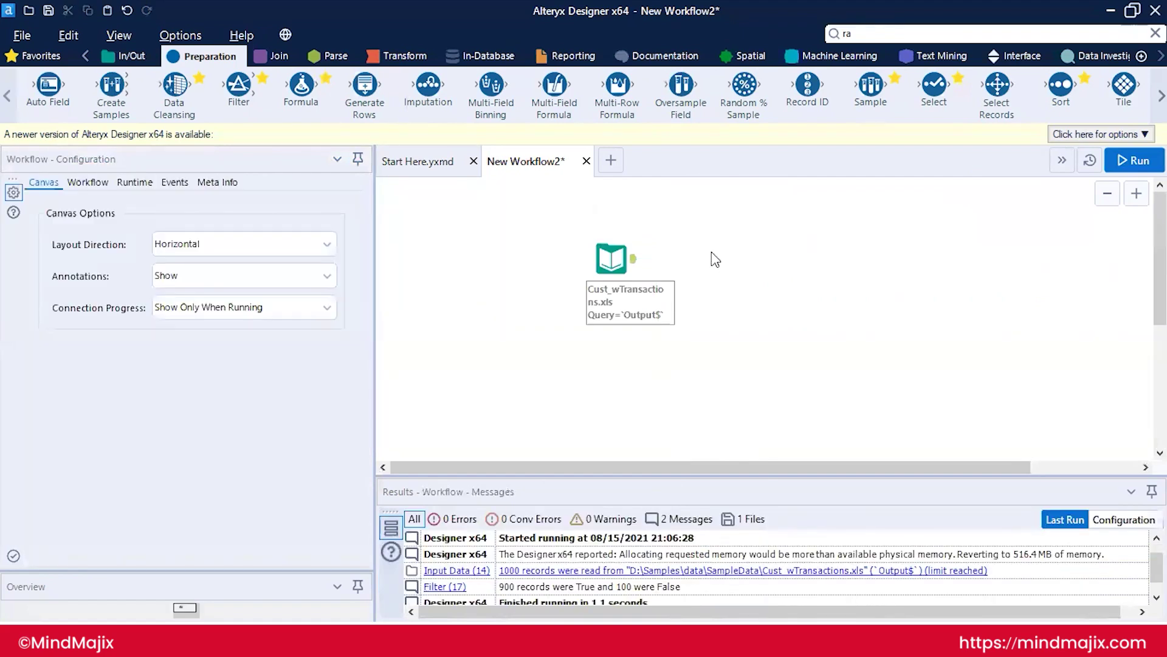
- Connect a new Tile tool to Input Data, narrow its configuration pane, and review the tile and grouping options
left_click_drag(1113, 92, 723, 249)
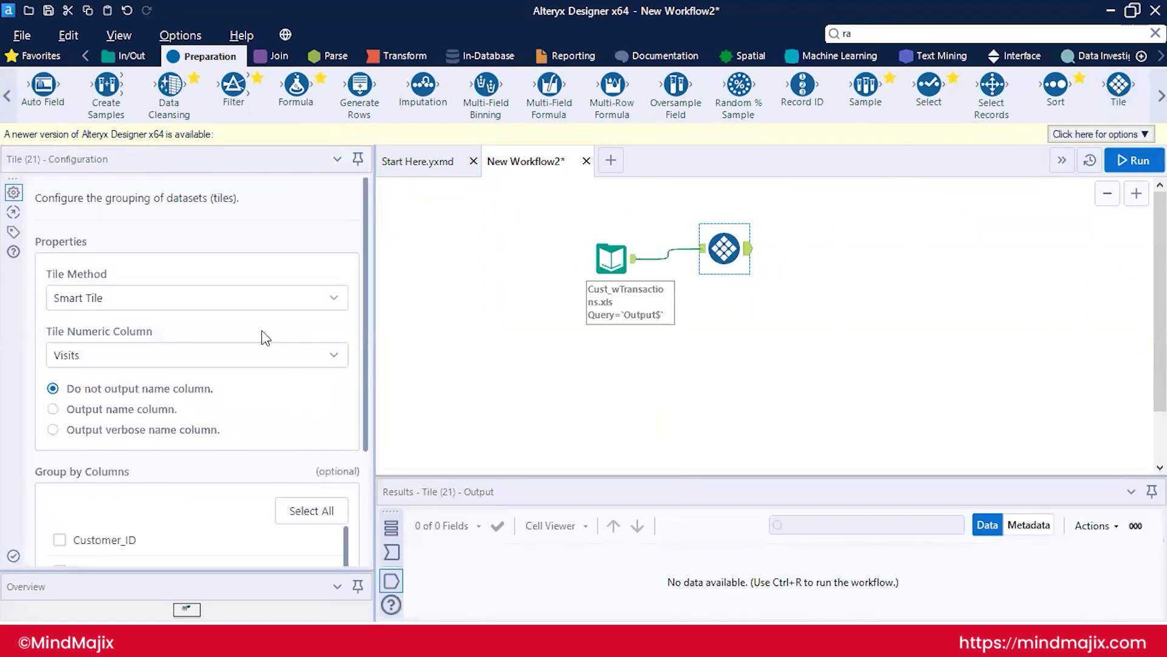
left_click_drag(374, 337, 258, 338)
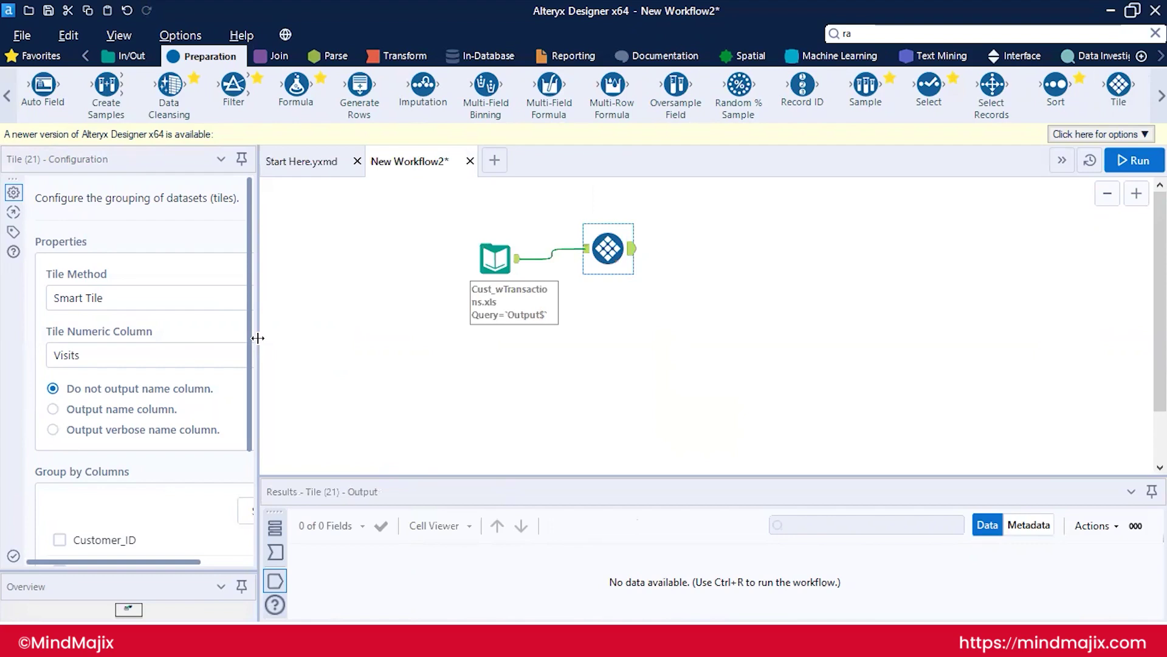
left_click_drag(258, 337, 311, 348)
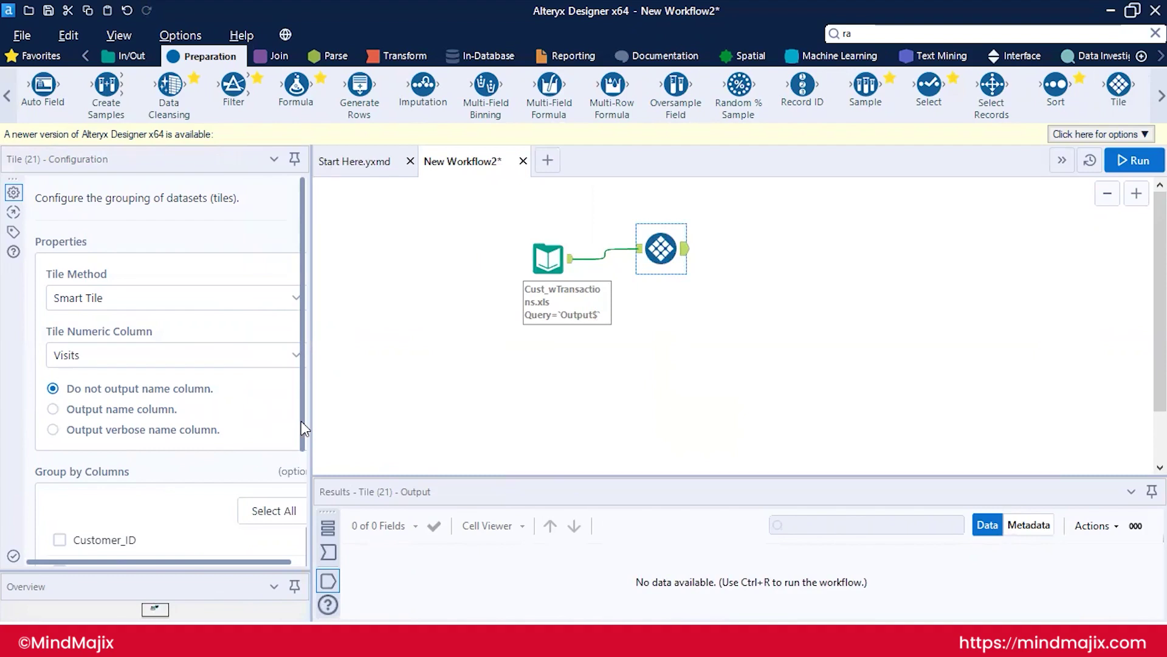
scroll(301, 420, "down", 4)
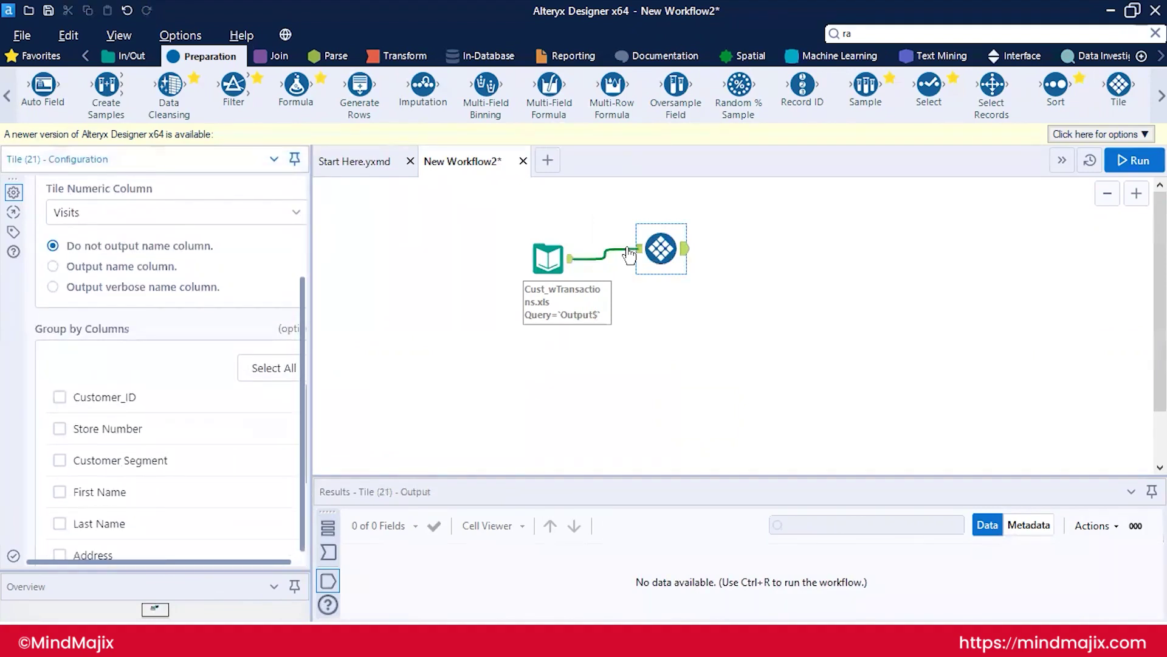
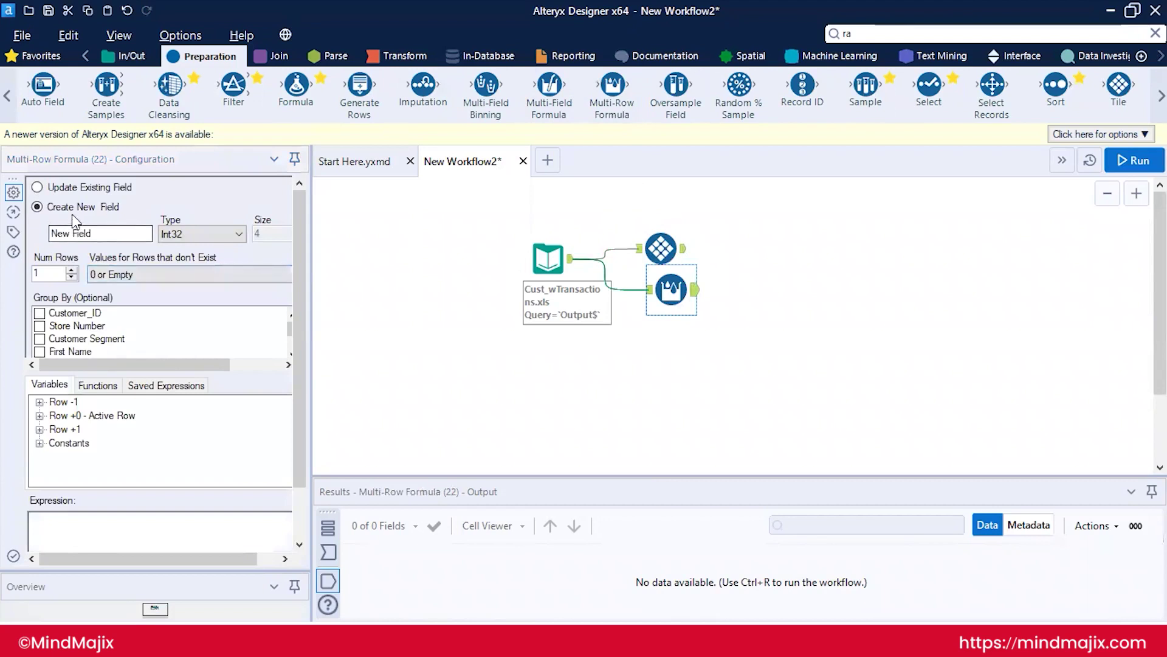
- Set the Multi-Row Formula tool to update the existing Customer_ID field, and move the Tile tool higher on the canvas
left_click(38, 189)
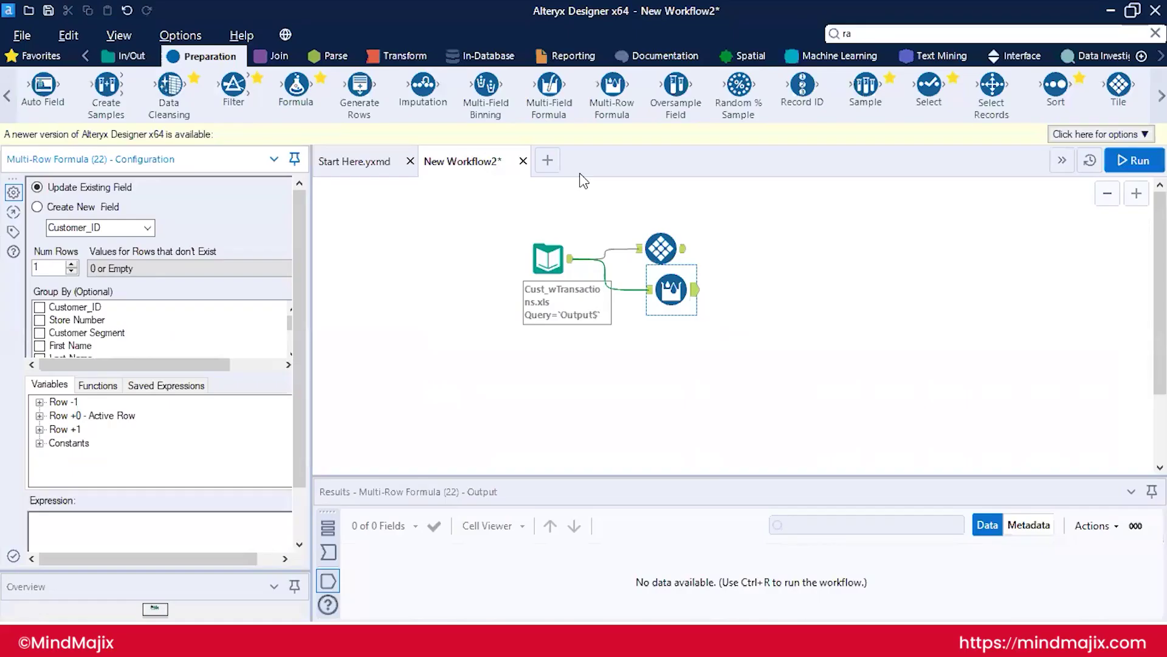
left_click(661, 248)
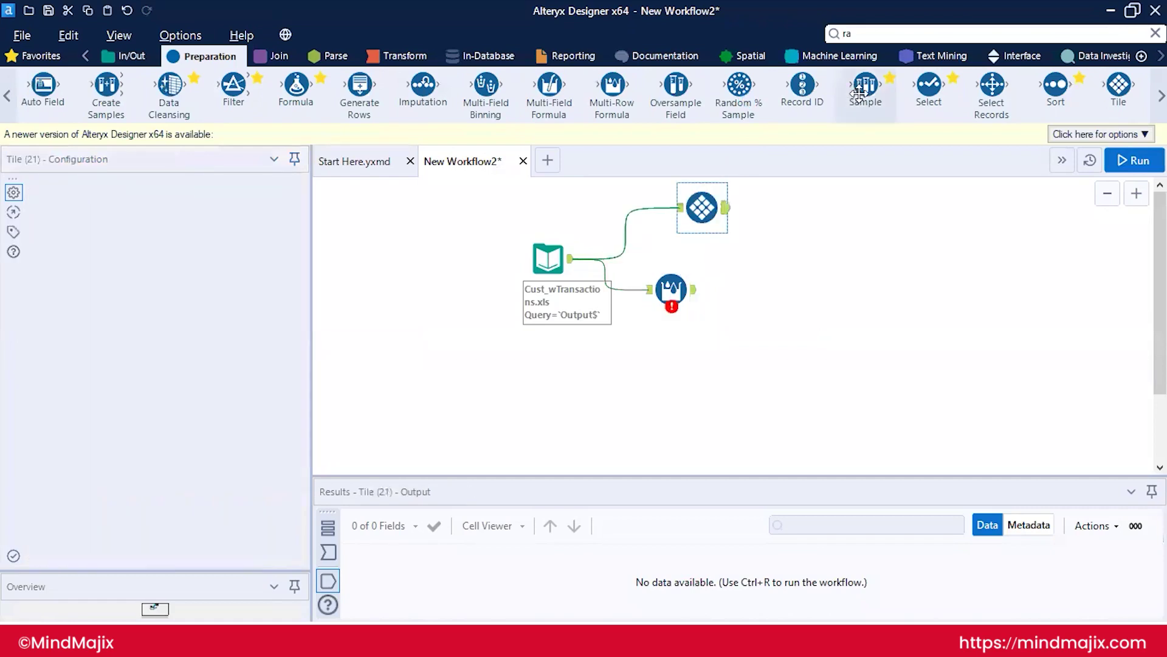
- Place a Select Records tool below the Multi-Row Formula tool, connect Input Data to it, and run the workflow
left_click_drag(986, 88, 671, 381)
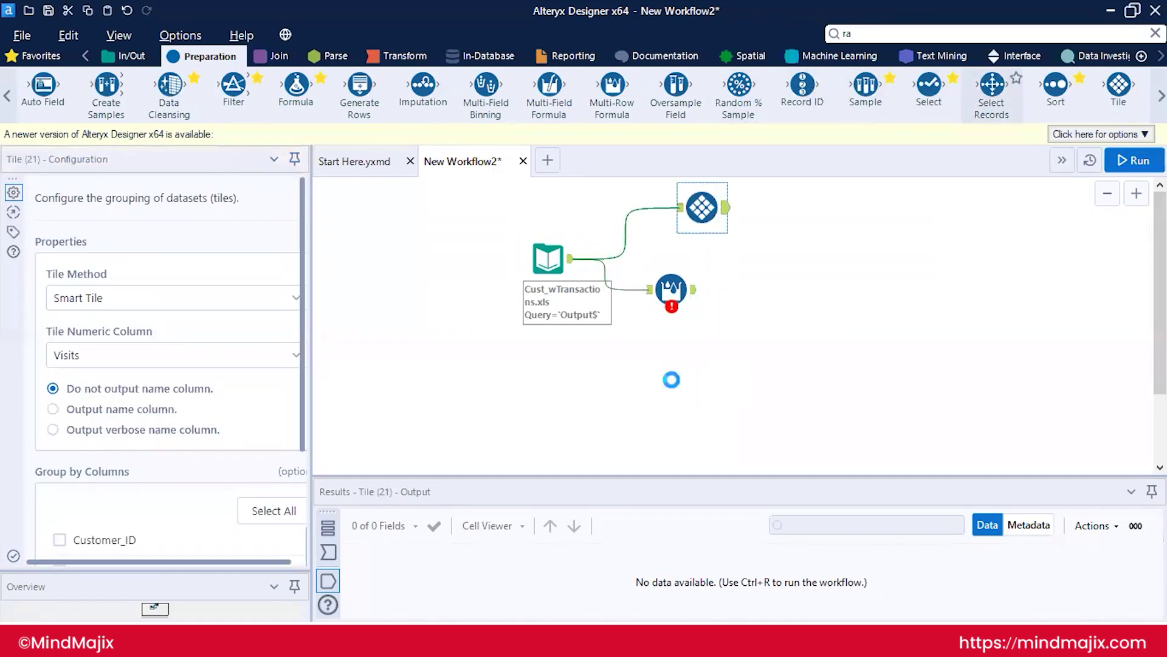
left_click_drag(571, 258, 646, 381)
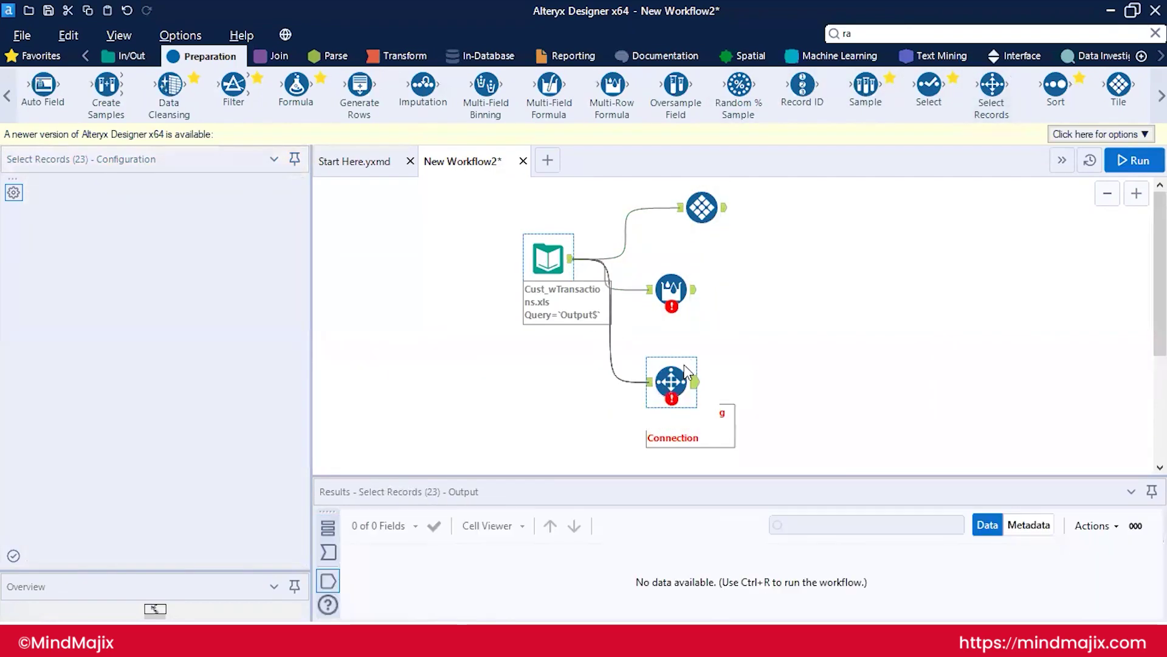
mouse_move(973, 105)
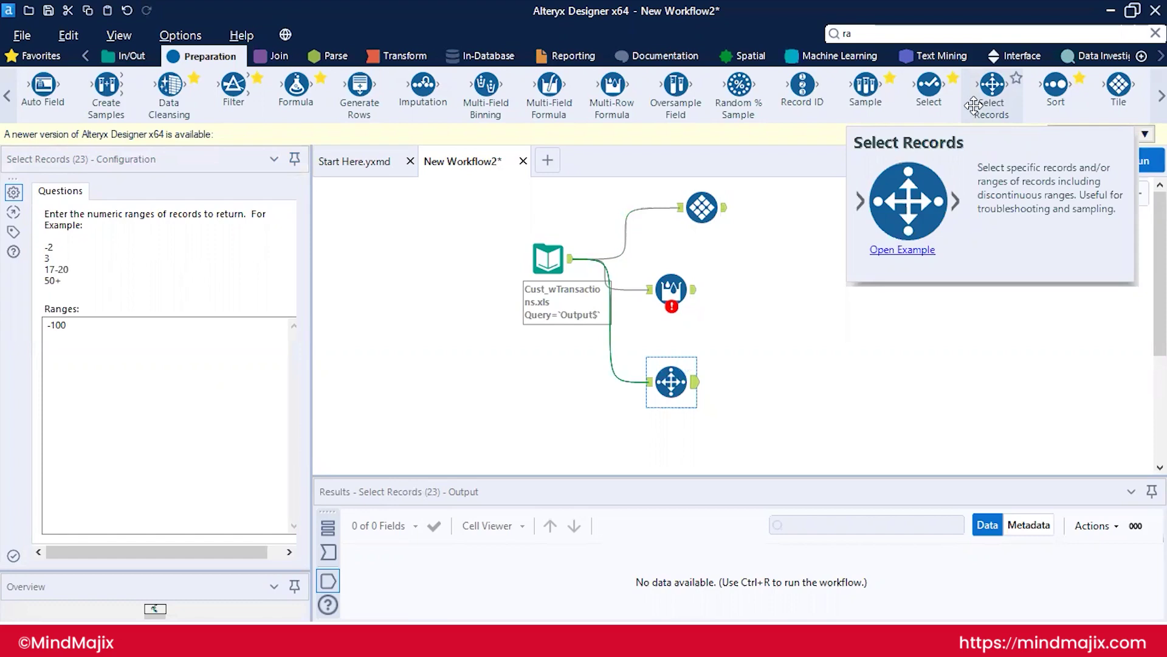
left_click(603, 261)
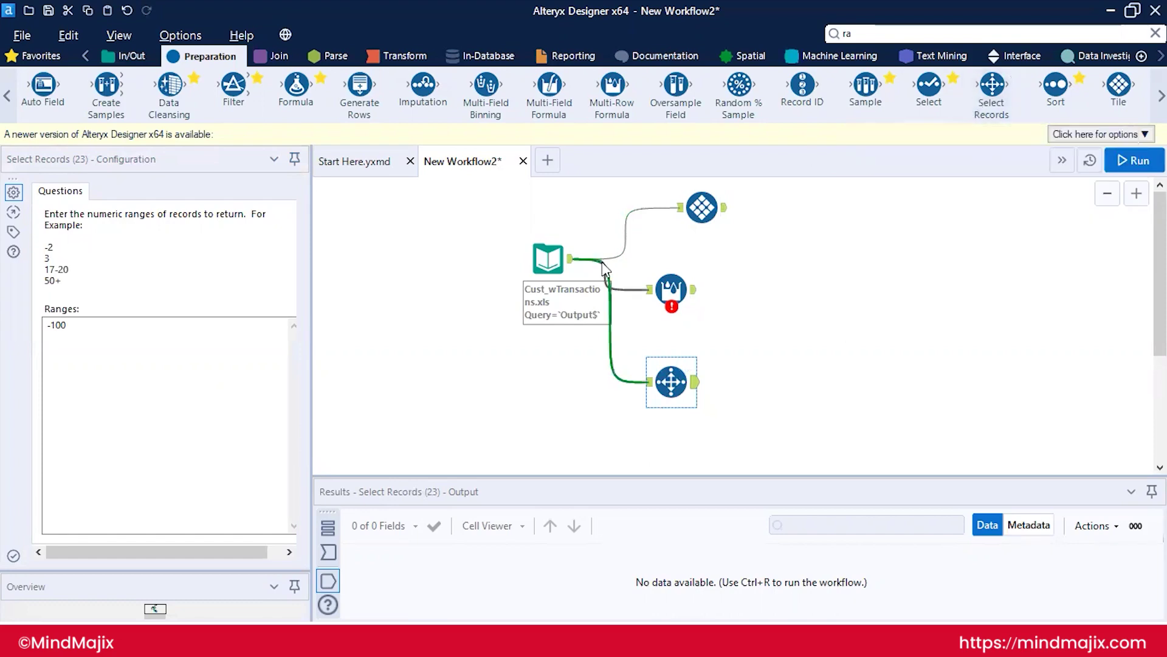
key("ctrl+r")
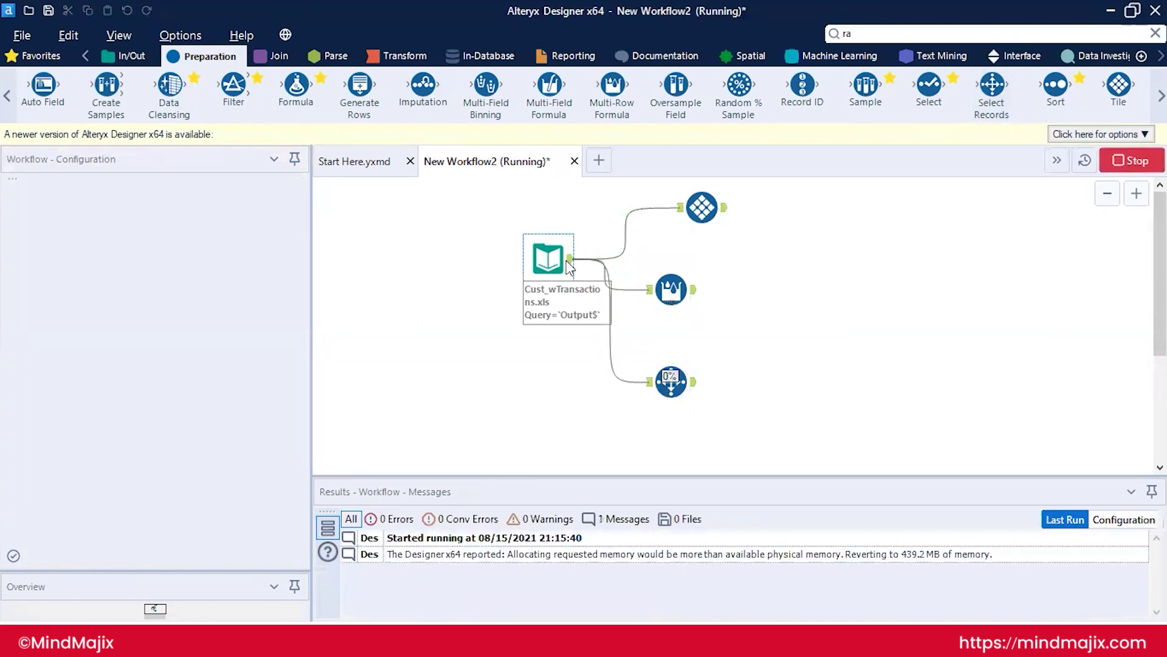
- Set the Input Data tool's Record Limit to 100 and run the workflow with the Select Records tool selected
left_click(563, 264)
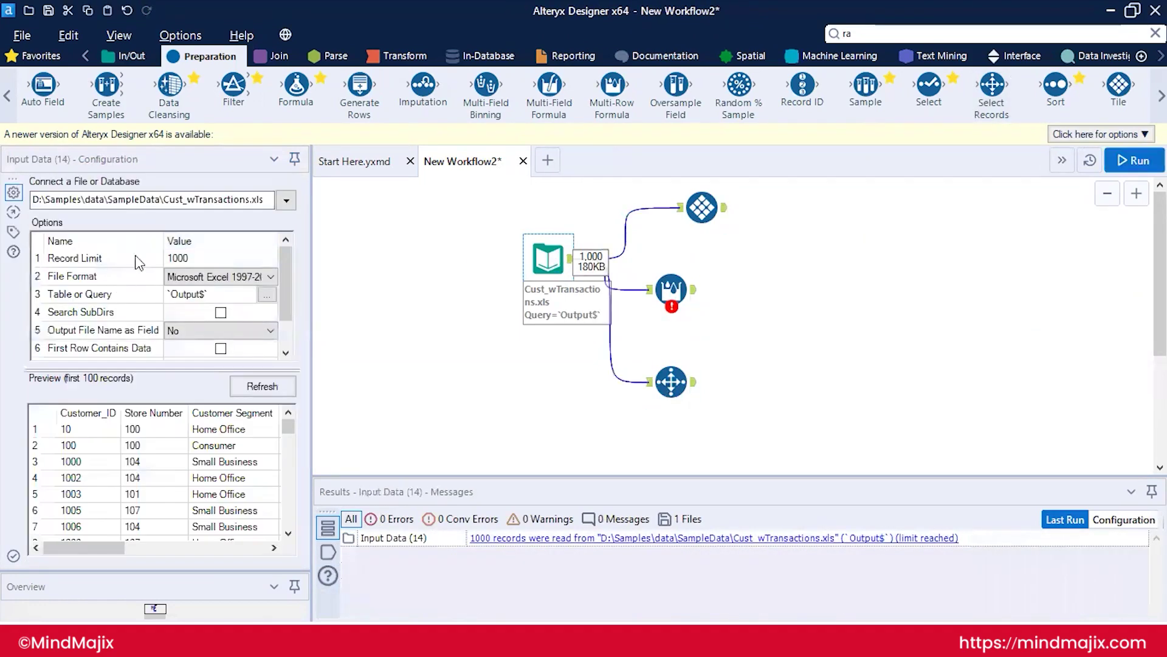
left_click(206, 256)
left_click(207, 256)
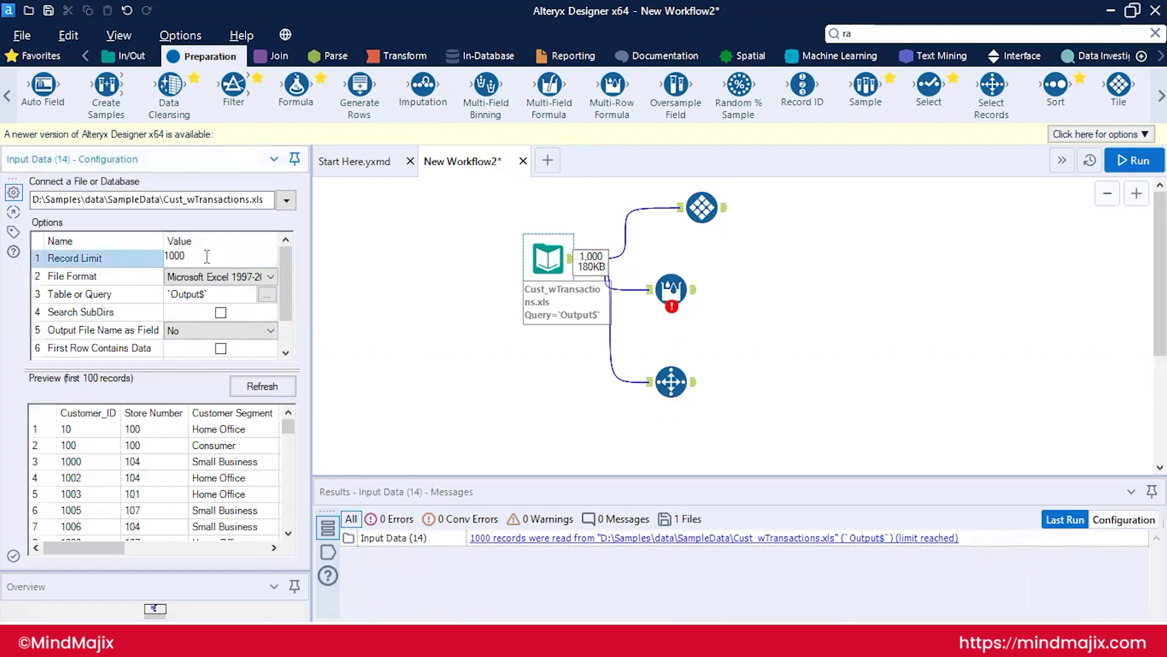
key("BackSpace")
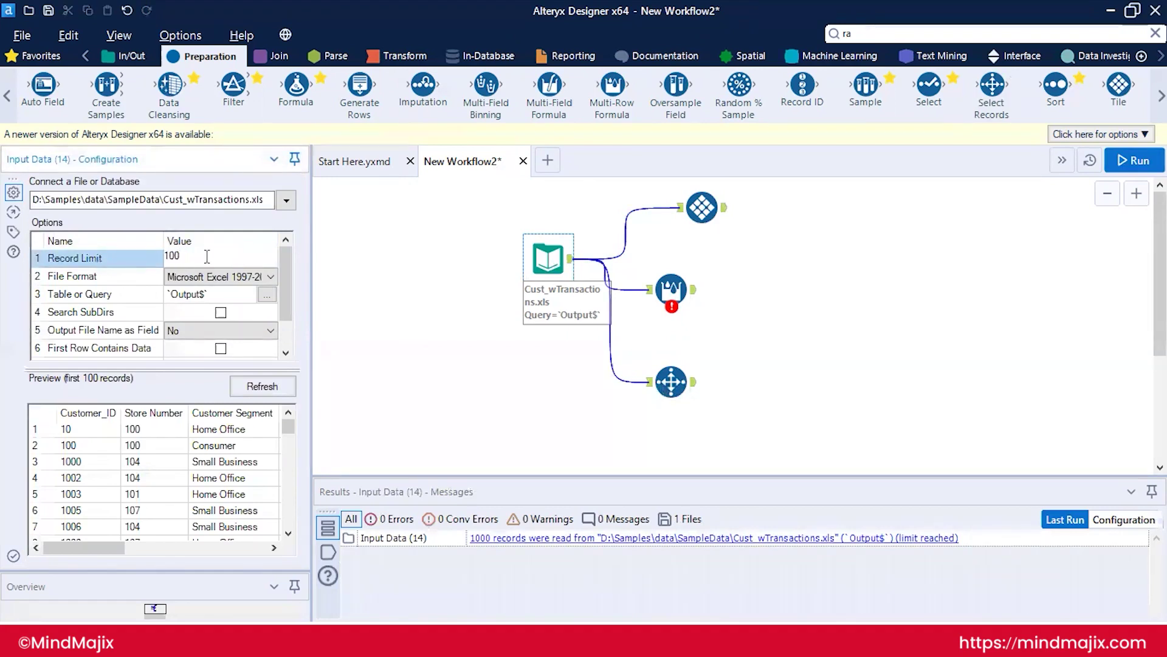
left_click(668, 382)
key("ctrl+r")
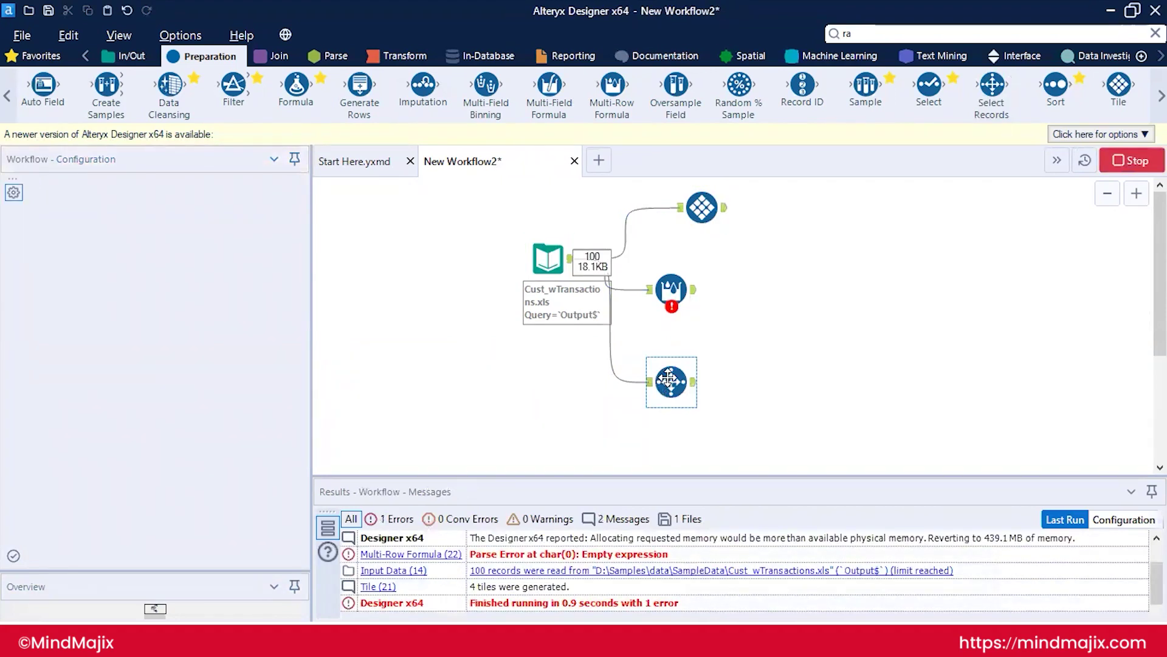
- Replace the Select Records ranges with 5 -10, 20-40 and 80 + on separate lines, and run the workflow
left_click(88, 347)
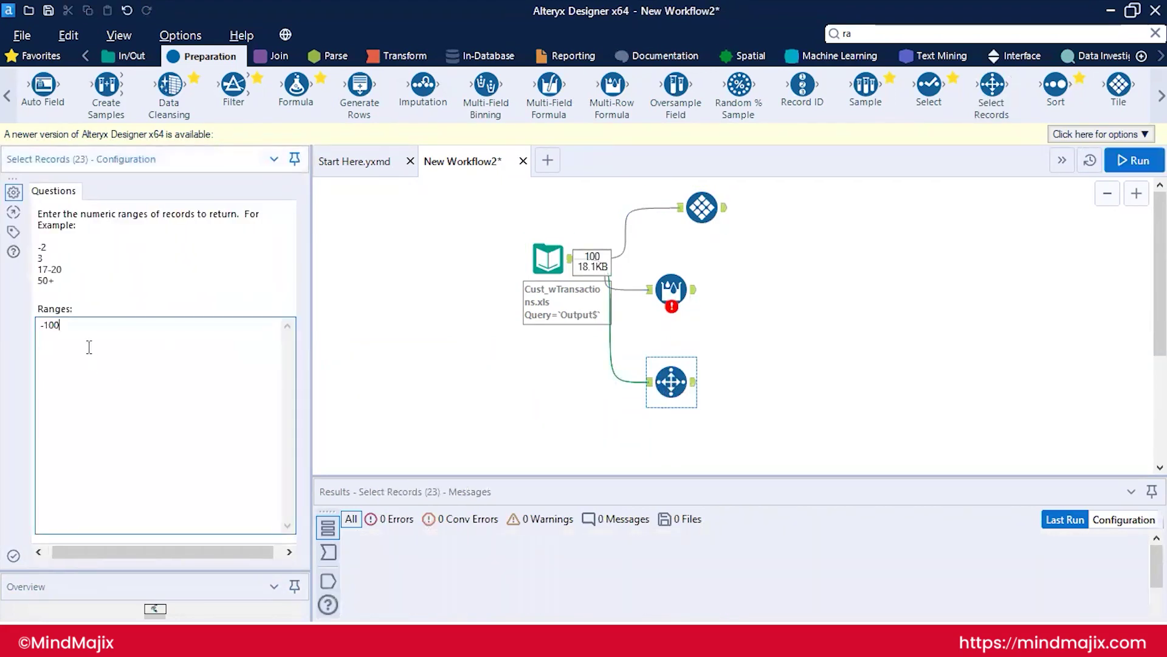
key("BackSpace")
key("BackSpace")
key("BackSpace")
key("BackSpace")
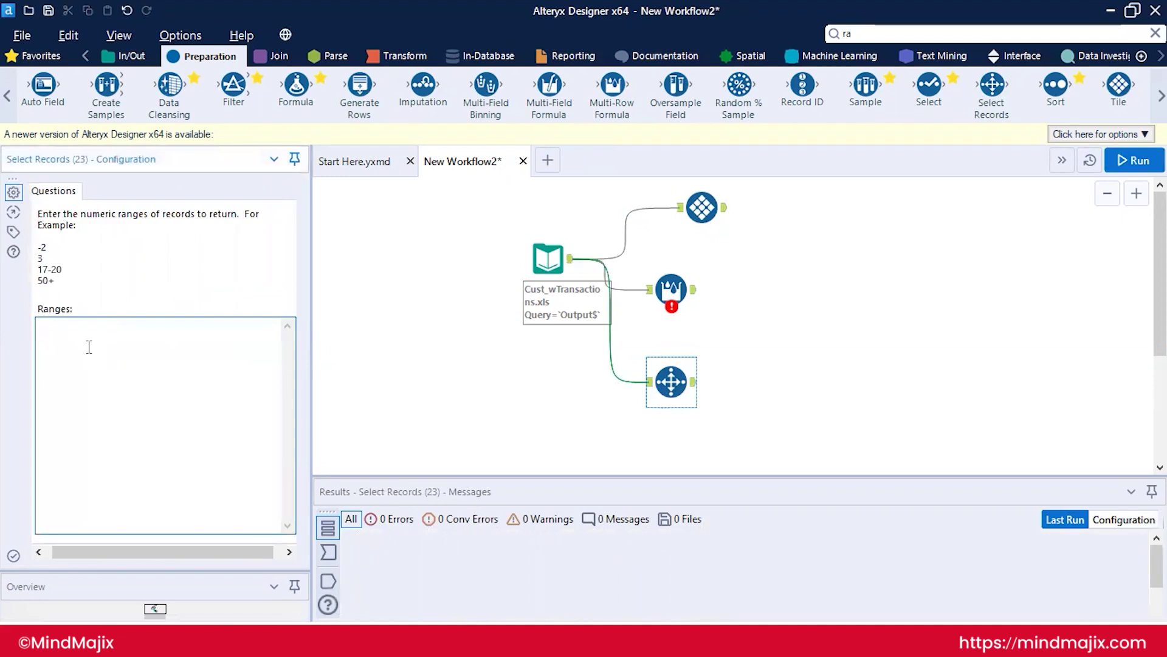
type("5 -10")
key("Return")
type("20-40")
key("Return")
type("80 +")
key("ctrl+r")
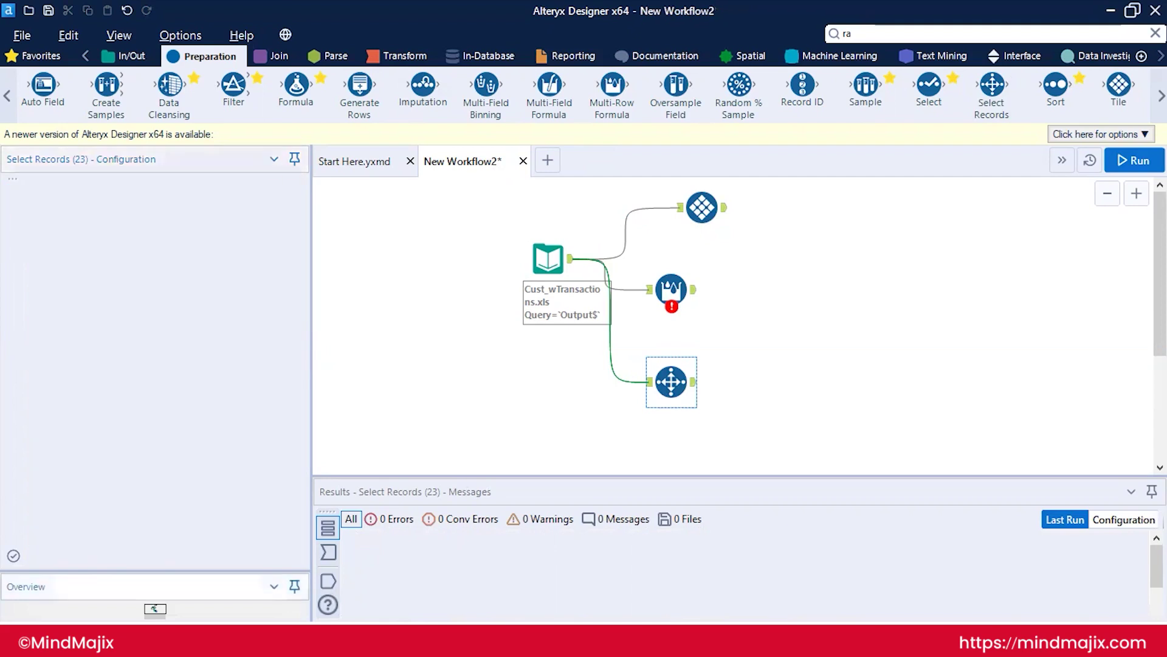
left_click(672, 386)
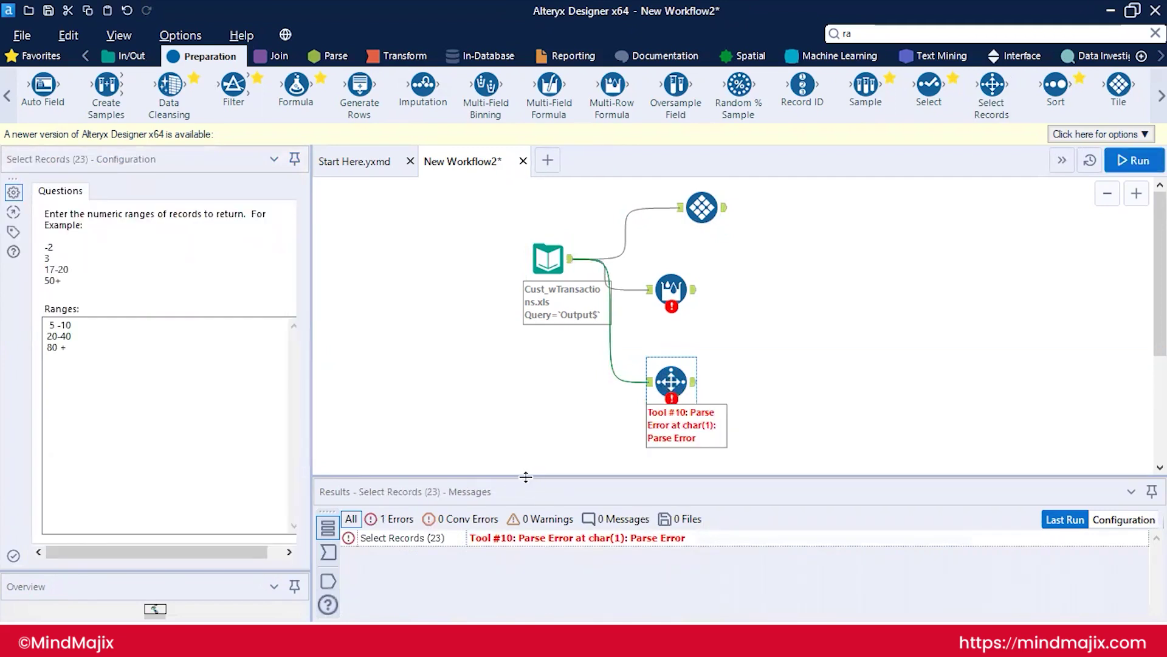
- Remove the leading space before the 5 -10 range and rerun the workflow to view the Select Records output
left_click_drag(526, 477, 517, 447)
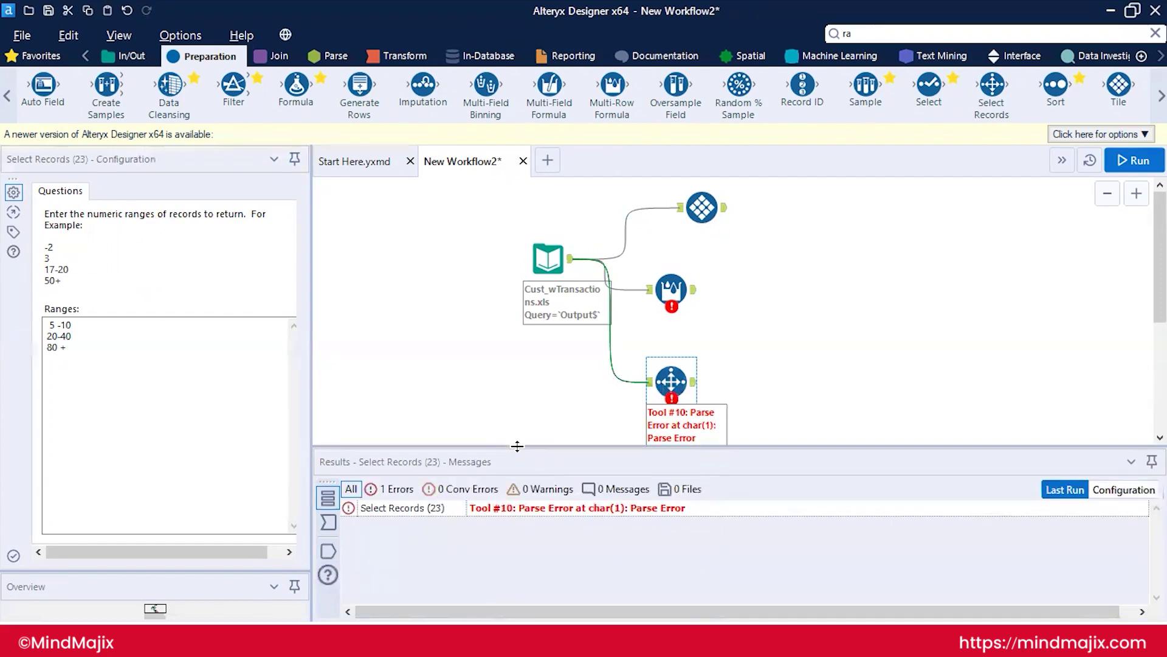
left_click(52, 325)
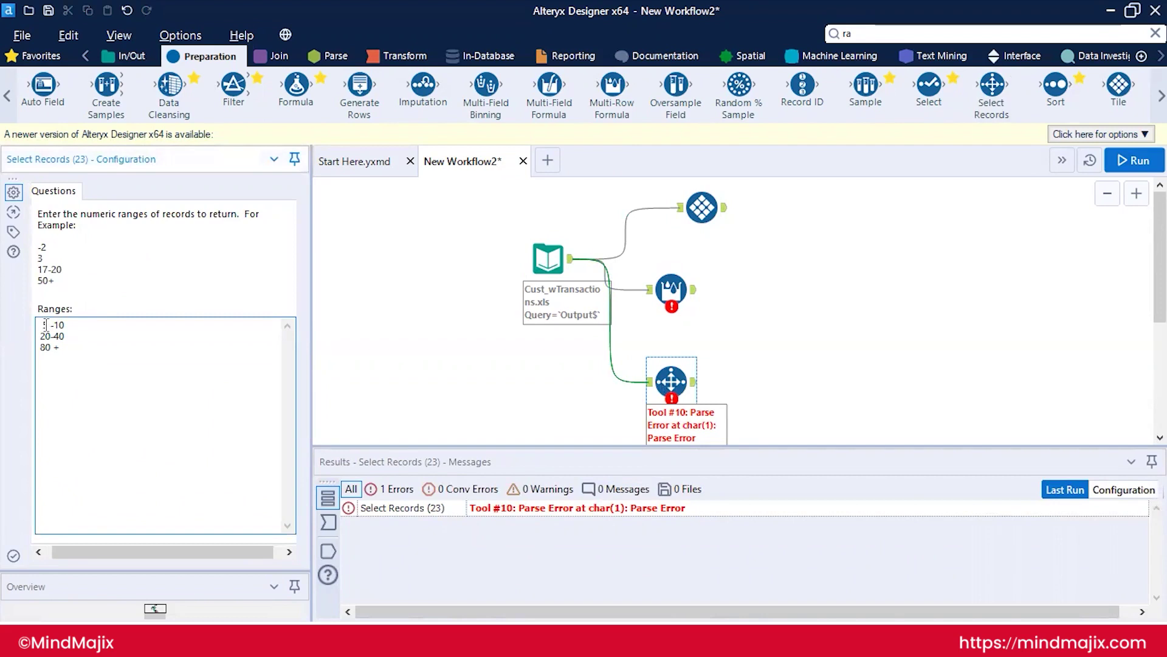
key("Delete")
left_click(461, 339)
key("ctrl+r")
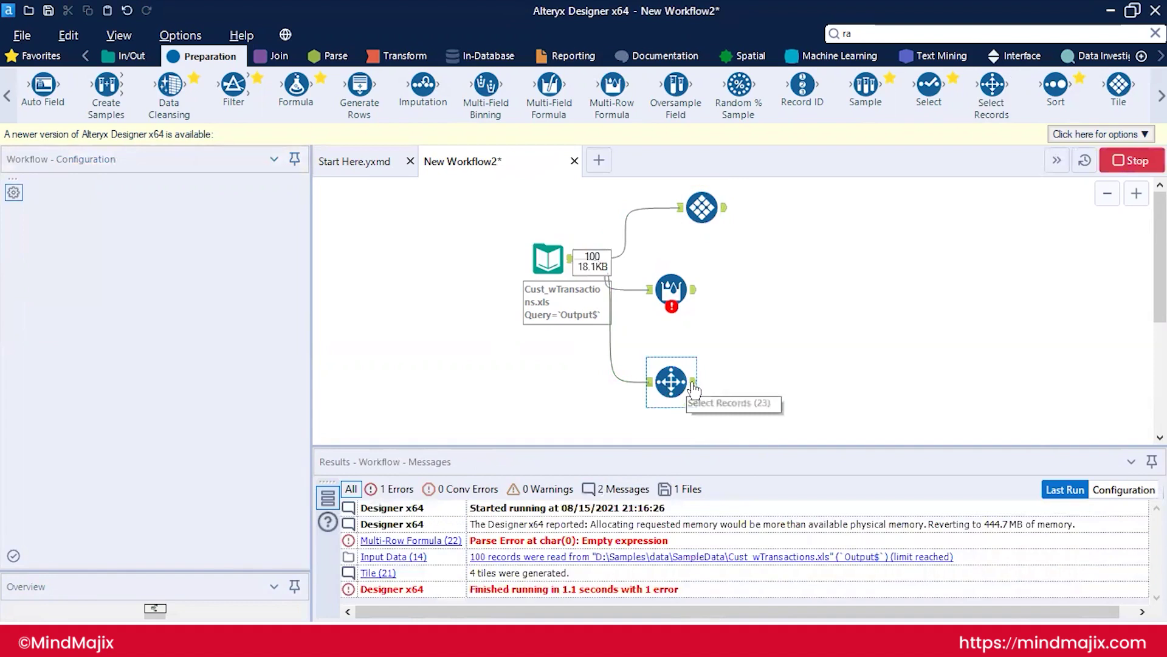
left_click(665, 383)
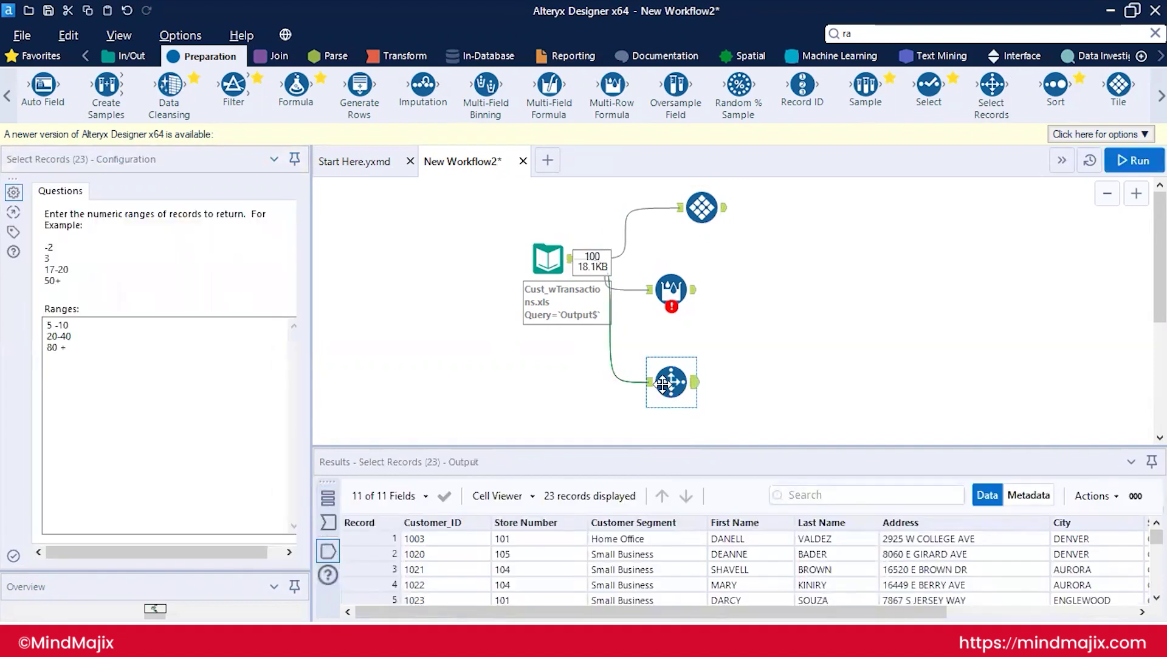
- Change the last Select Records range to 80+ without a space, and rerun the workflow to view its output
left_click(77, 326)
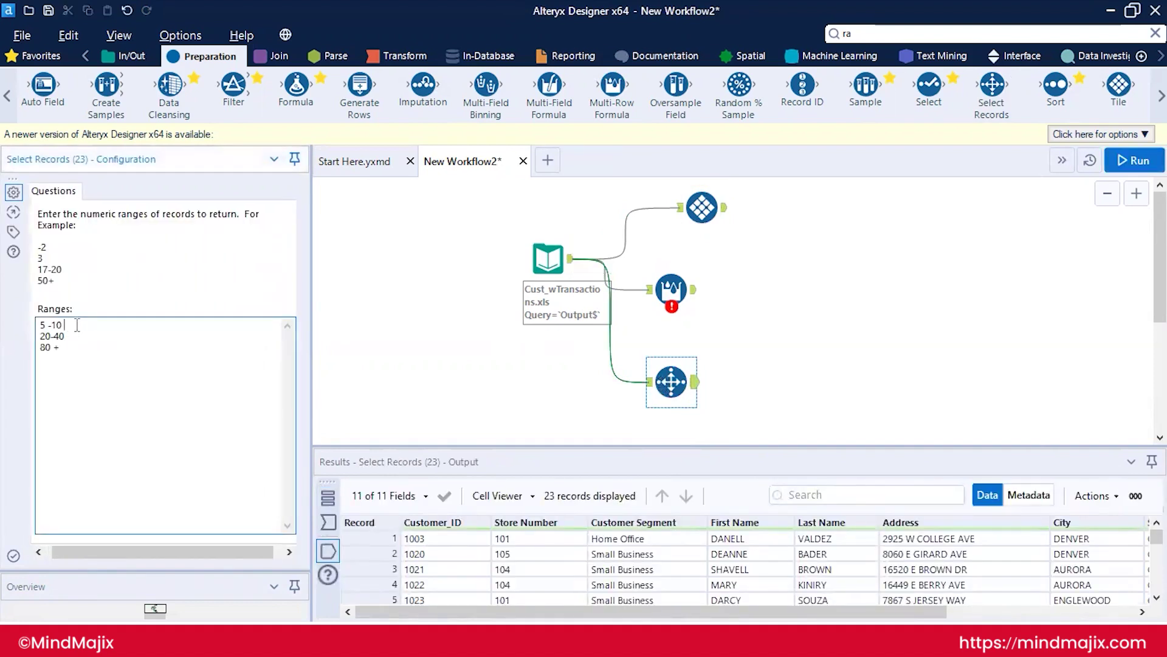
left_click(78, 337)
left_click(71, 348)
key("BackSpace")
key("BackSpace")
type("+")
key("ctrl+r")
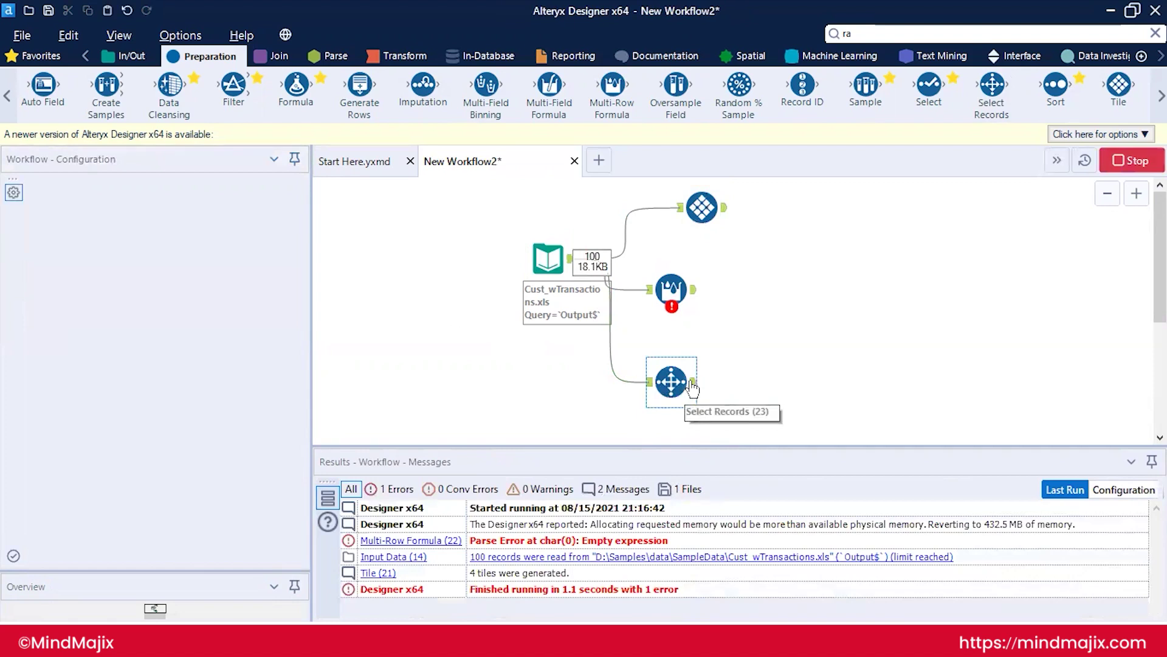
left_click(693, 388)
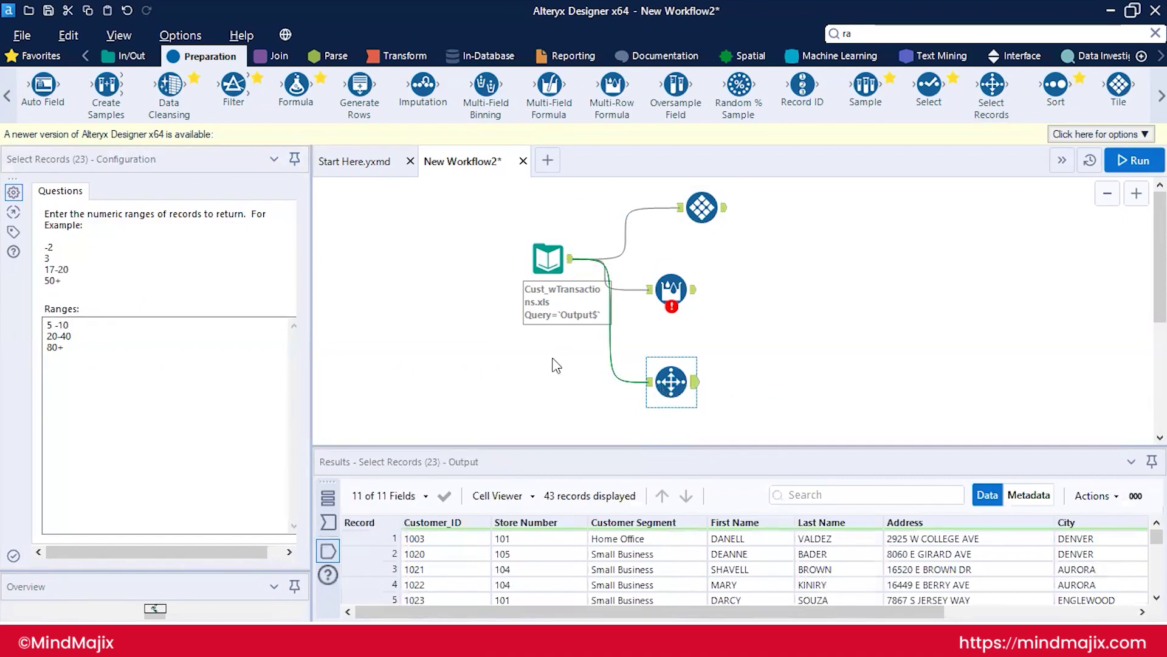
- Rerun the workflow and compare the Select Records output with the entered ranges
left_click(699, 388)
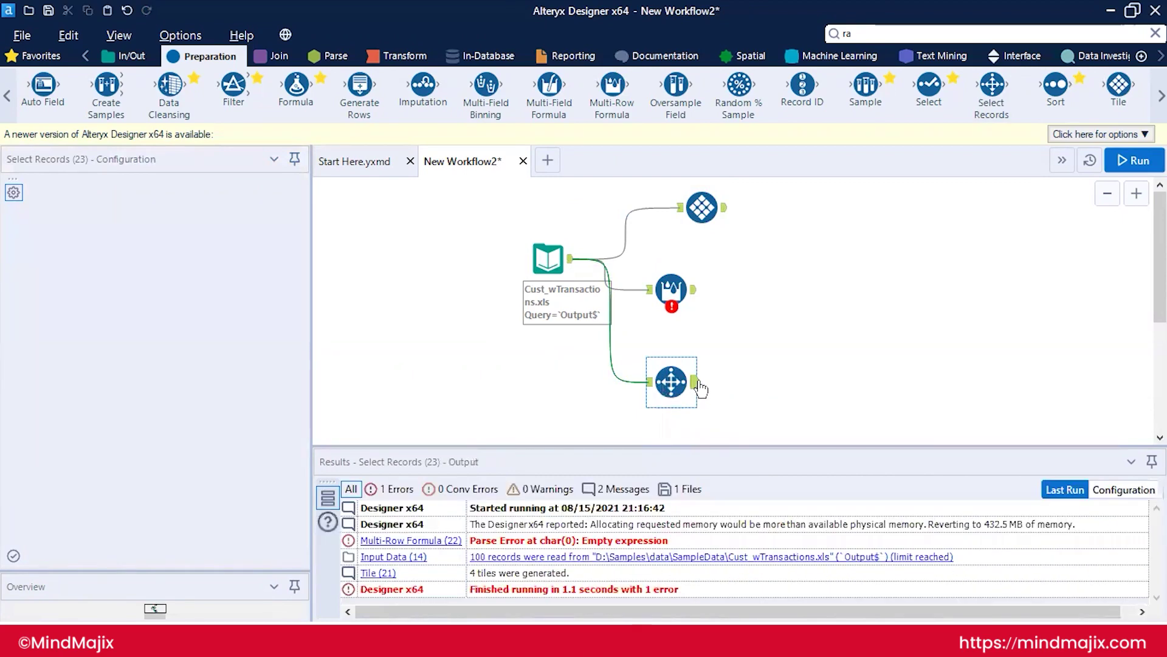
left_click(671, 381)
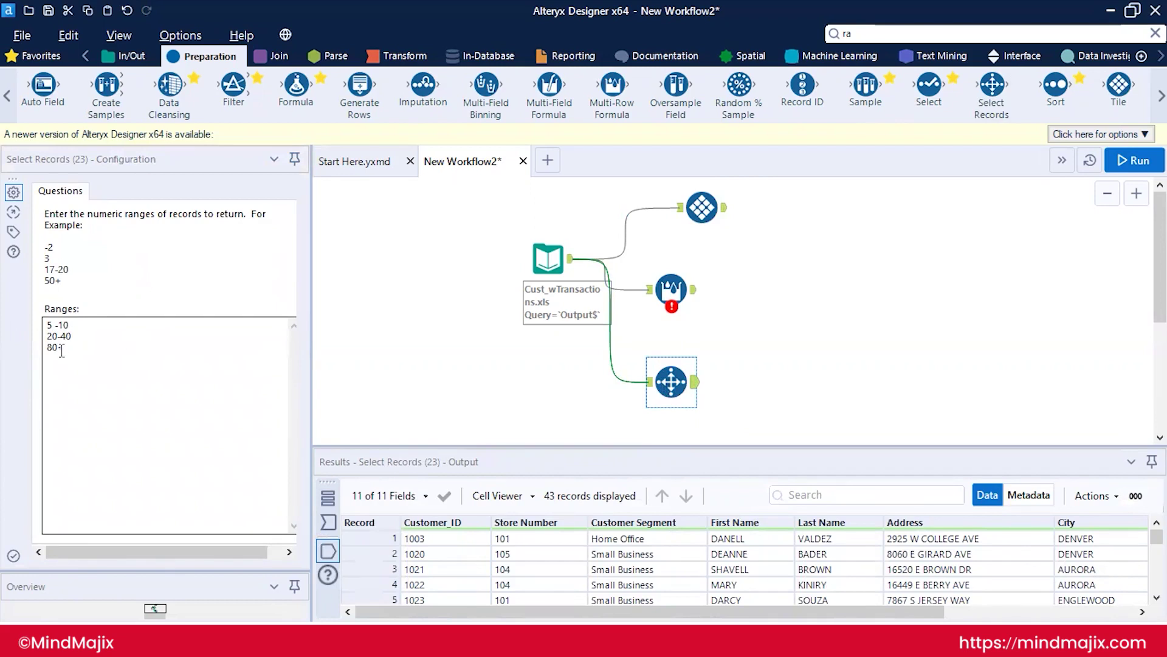
left_click(537, 461)
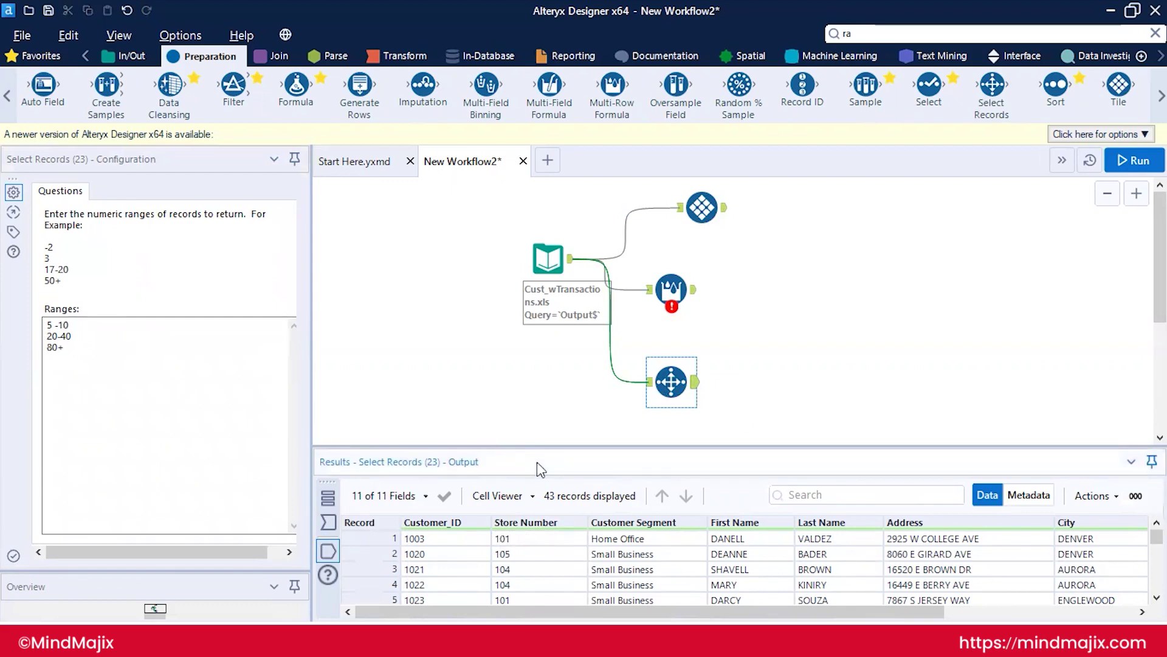
left_click(682, 348)
key("ctrl+r")
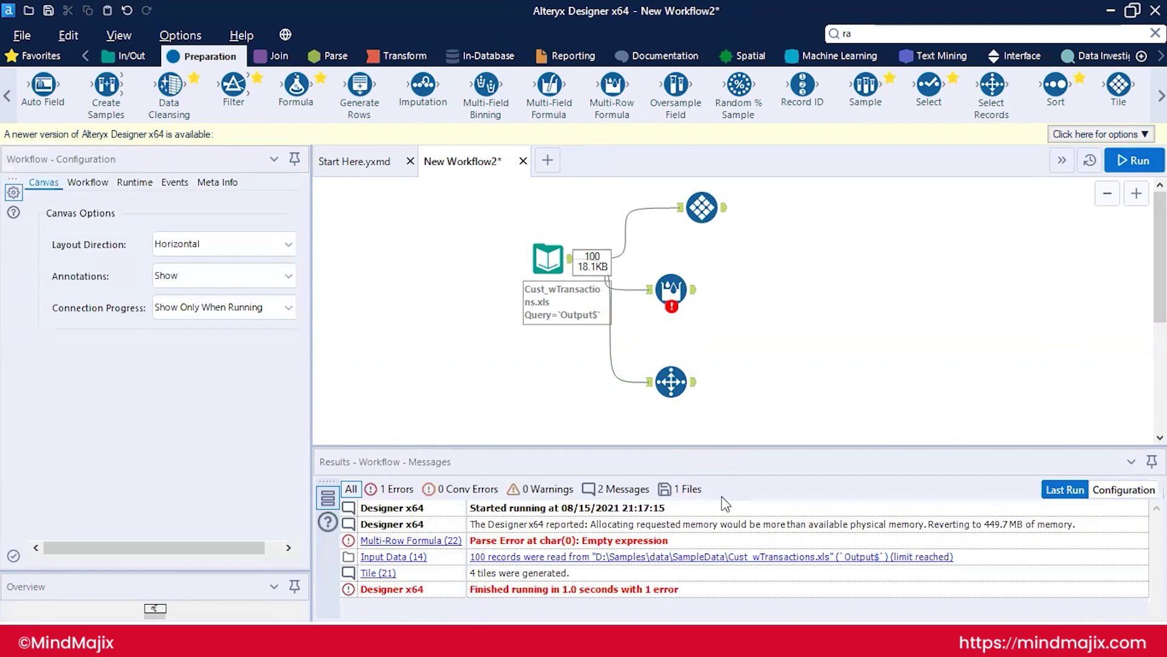
left_click(671, 382)
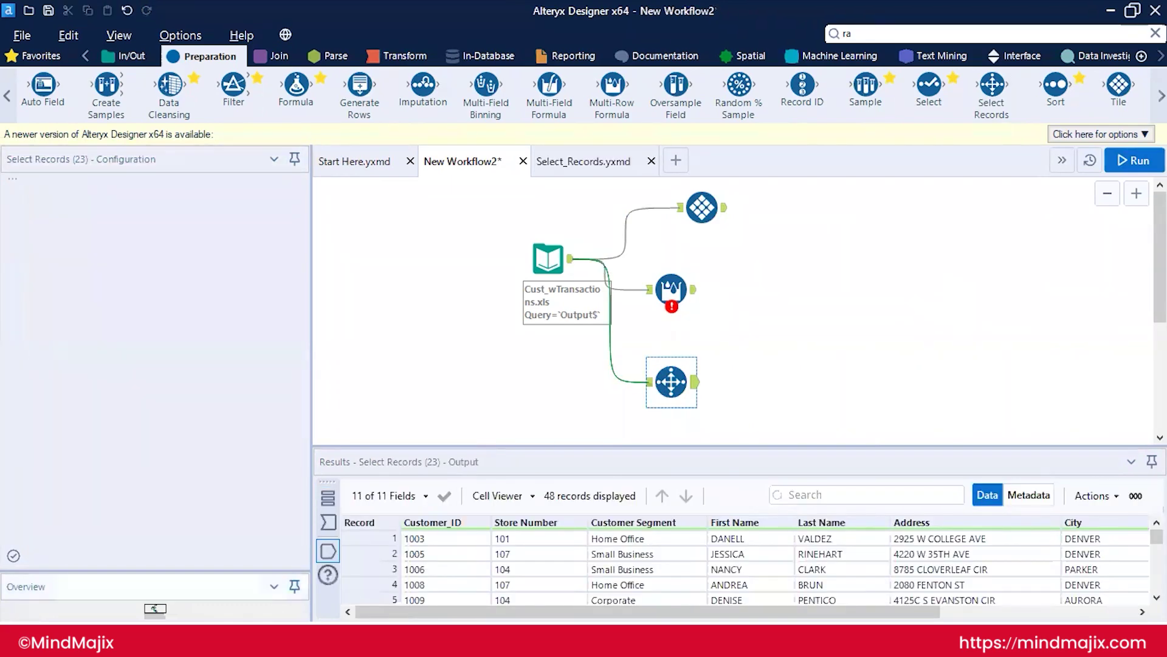
key("ctrl+r")
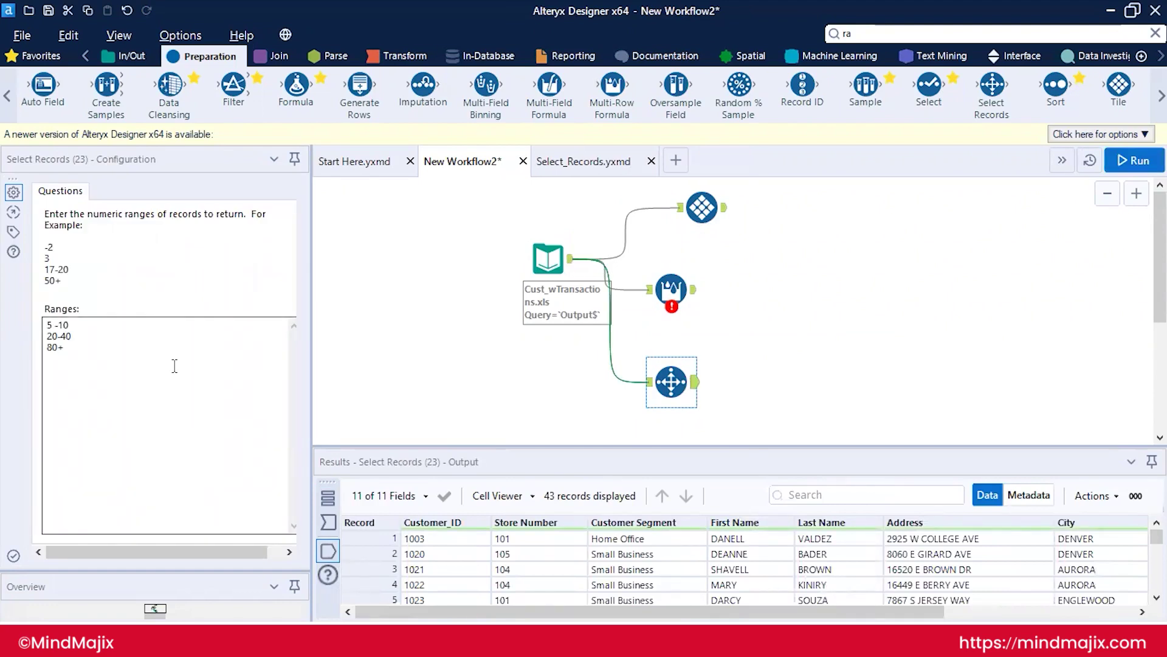
- Change the first Select Records range to 5-10 without a space, and rerun the workflow to check the output
left_click(55, 323)
left_click(72, 324)
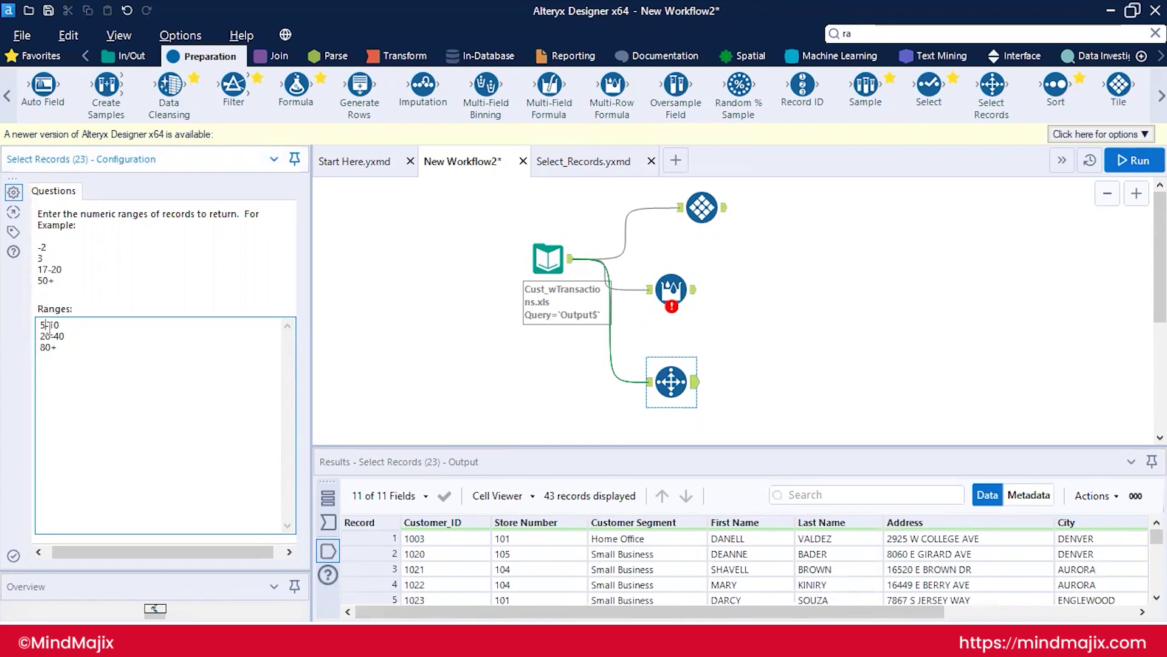
key("ctrl+r")
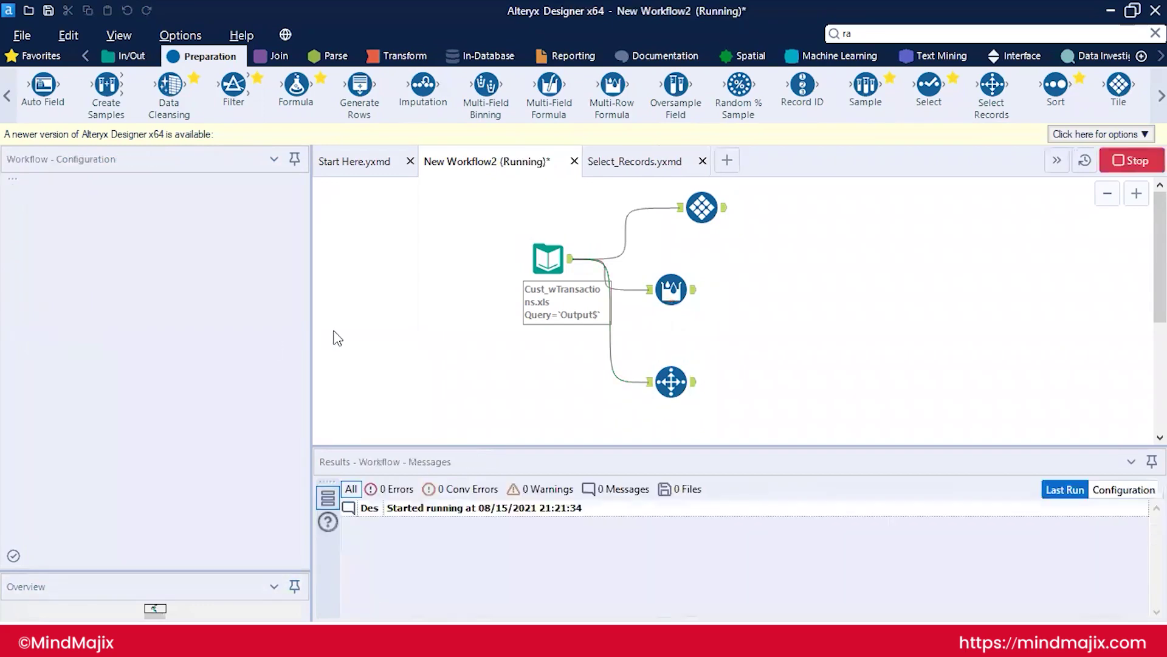
left_click(696, 383)
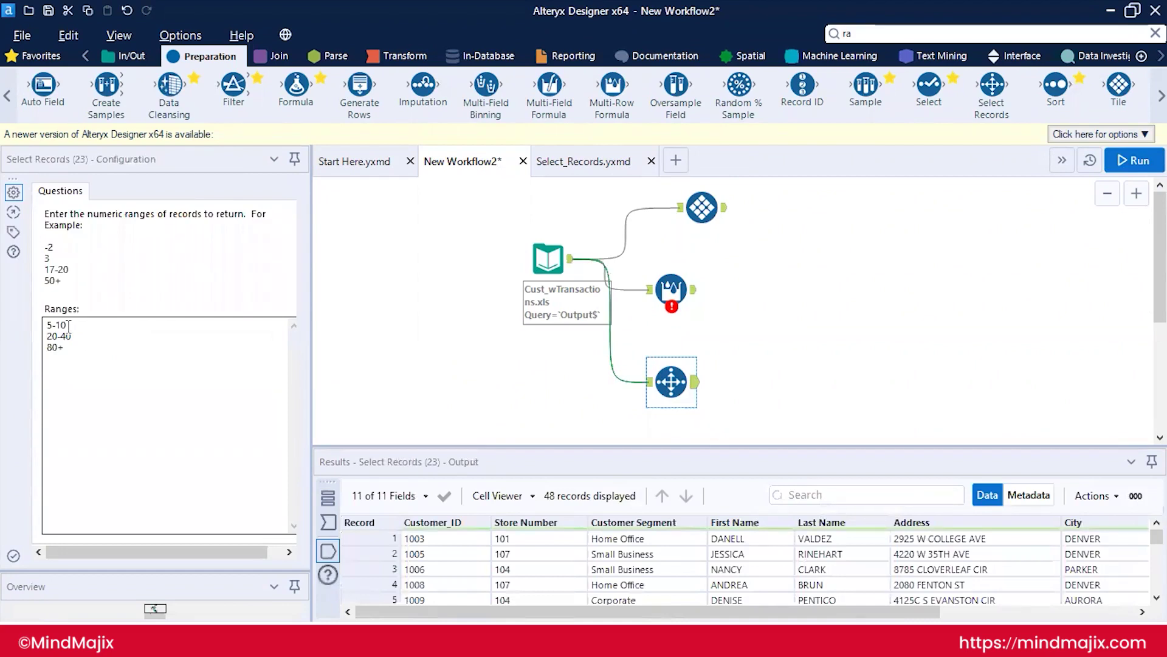
left_click_drag(68, 325, 37, 324)
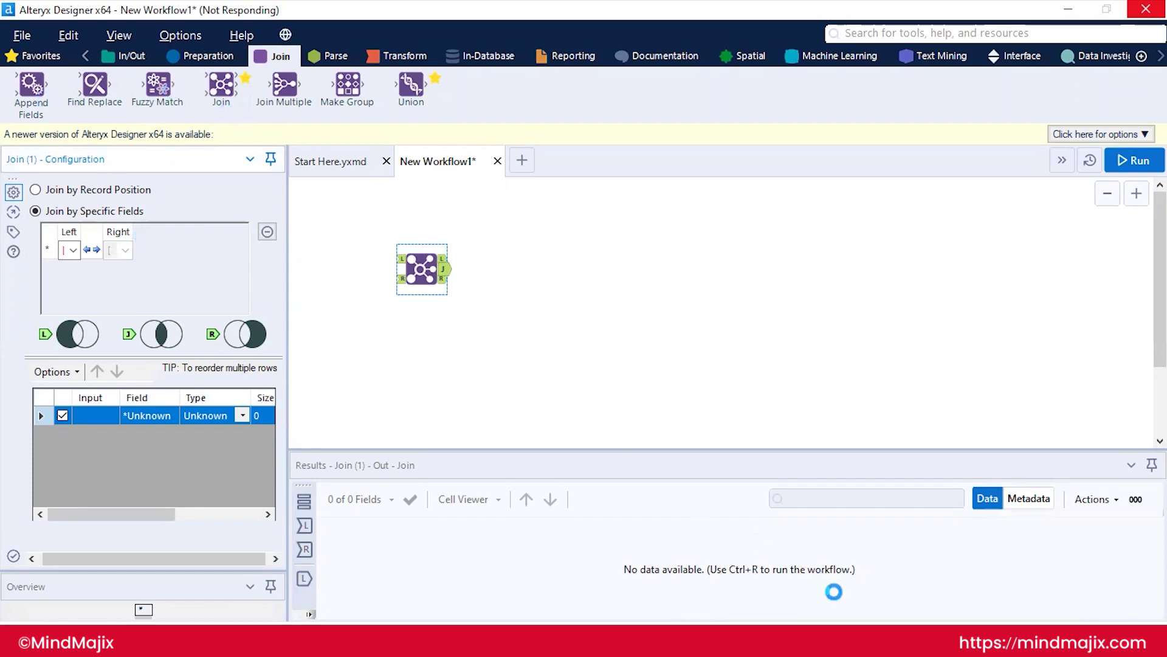
- Add a Join Multiple tool beside the Join tool on the canvas and widen its configuration pane
left_click(1011, 378)
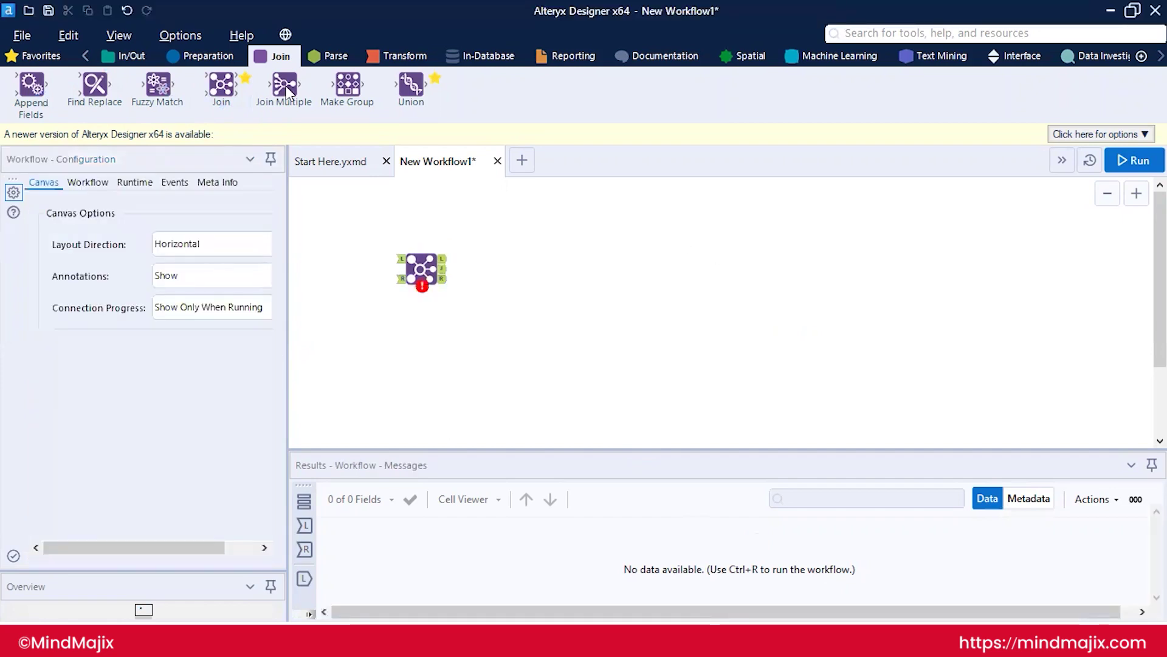
left_click_drag(286, 90, 576, 265)
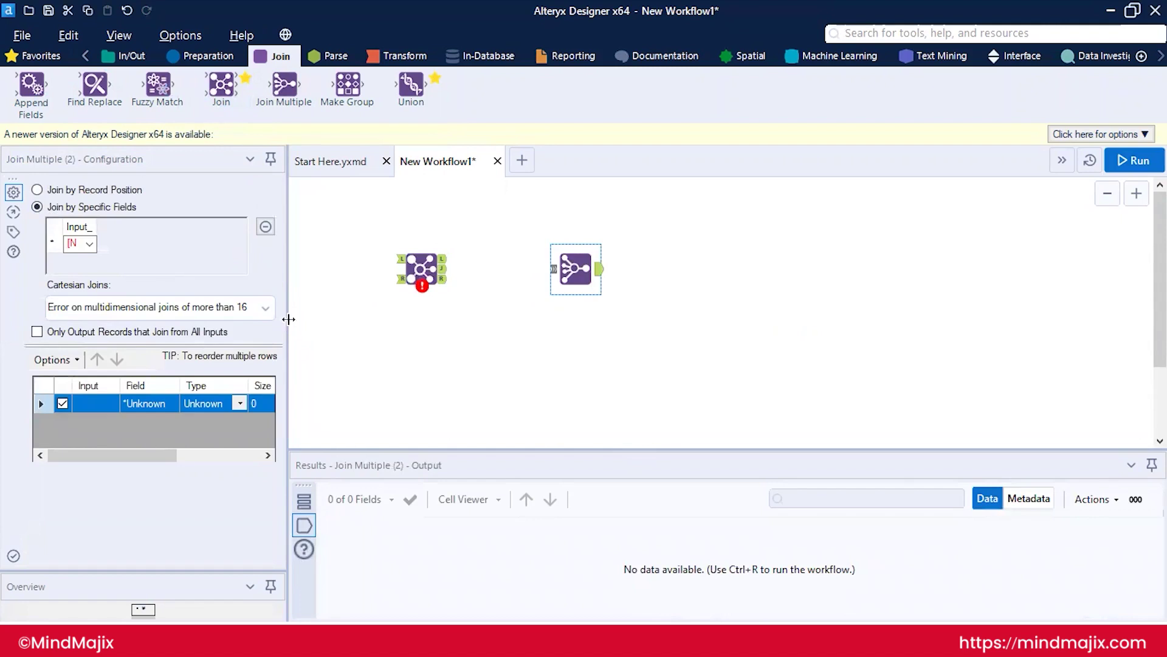
left_click_drag(289, 317, 378, 334)
left_click_drag(153, 456, 84, 457)
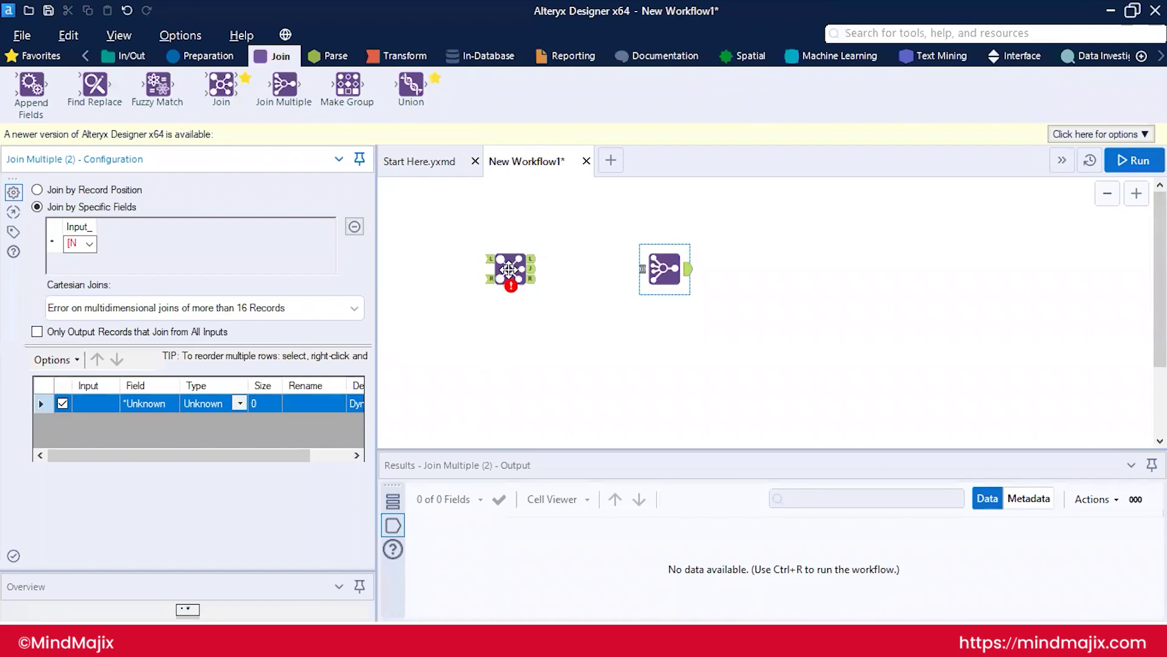
- Open the Join workflow from the Alteryx folder on drive D
left_click(24, 36)
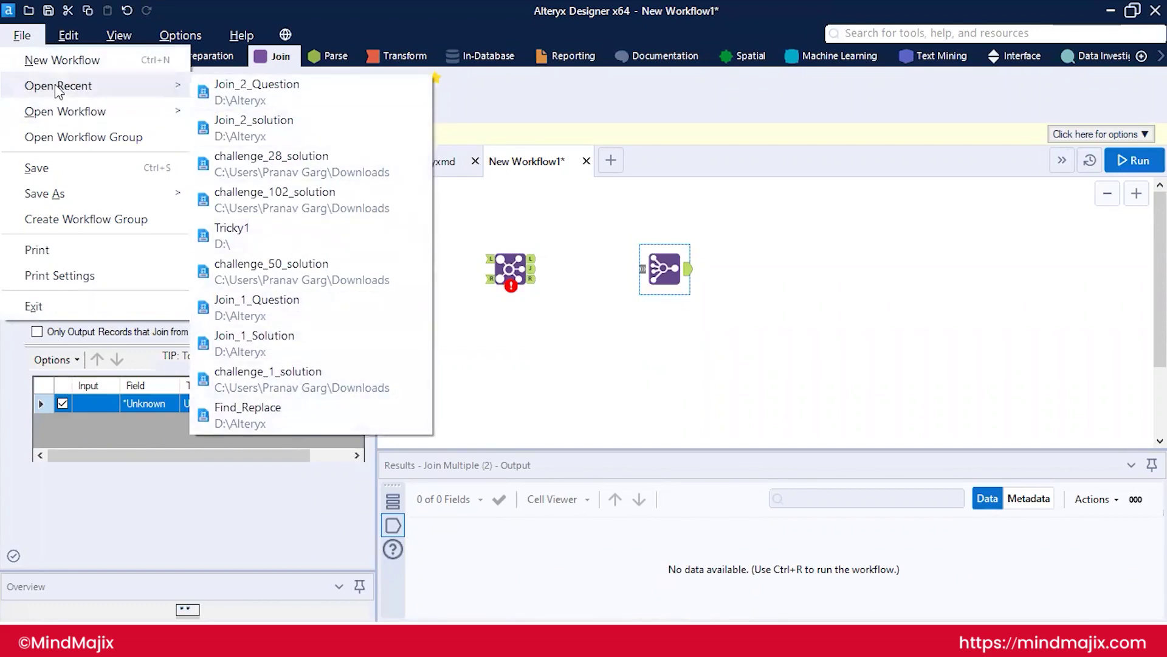
left_click(473, 245)
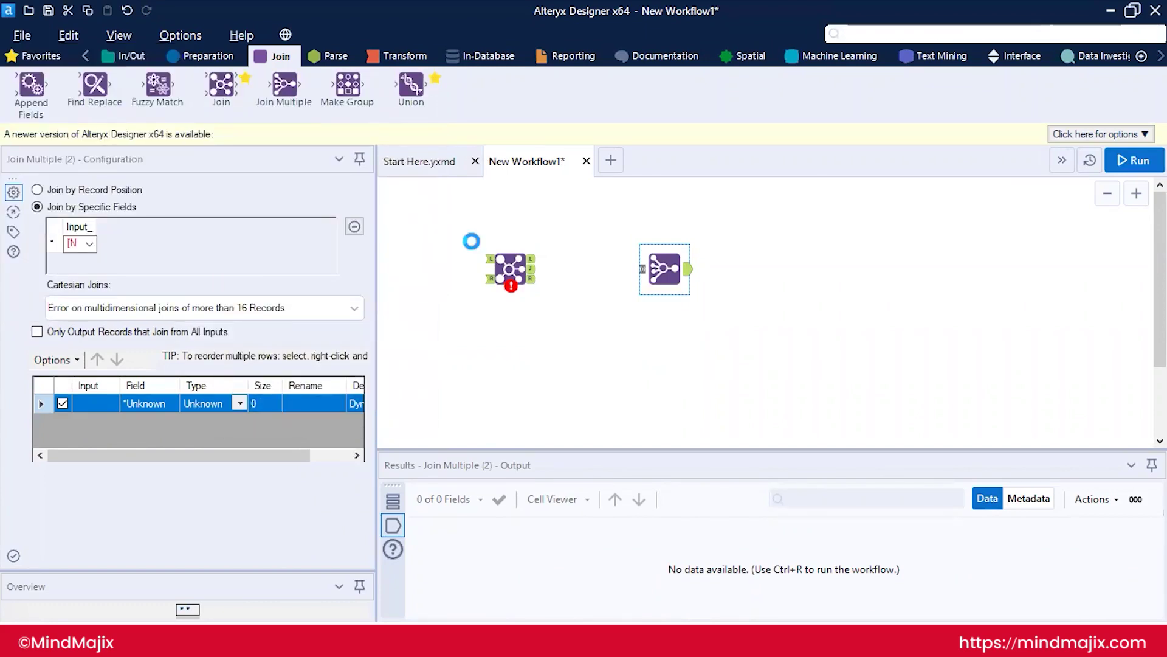
left_click(931, 525)
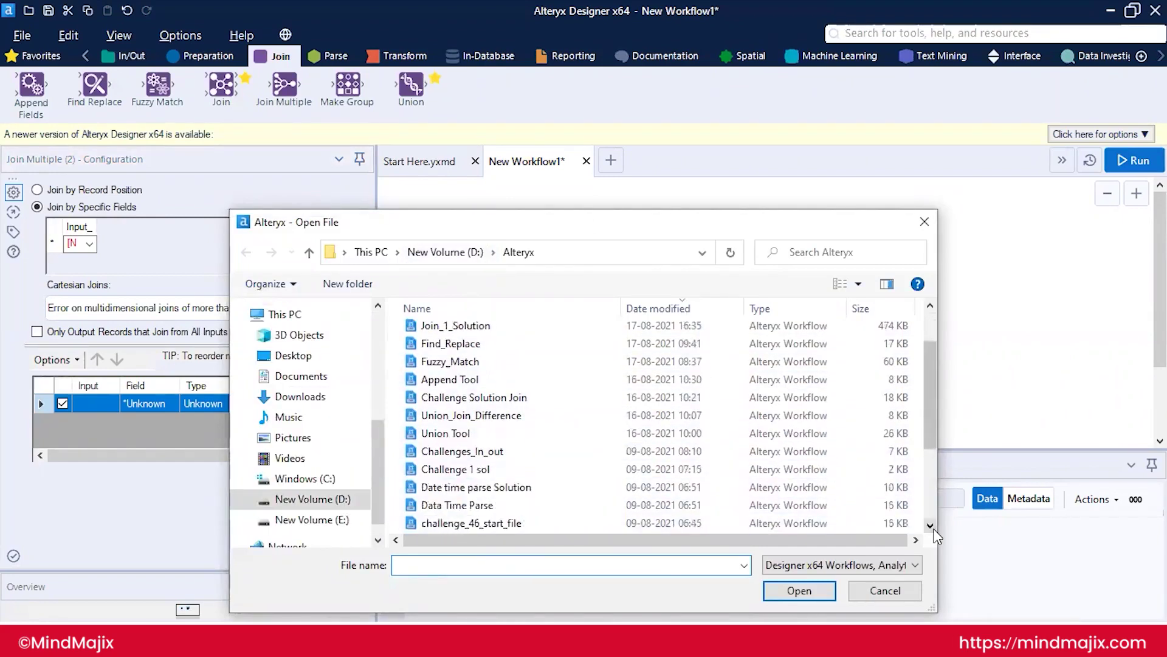
scroll(926, 494, "down", 2)
scroll(930, 429, "up", 2)
left_click(471, 404)
double_click(395, 566)
key("BackSpace")
type("j")
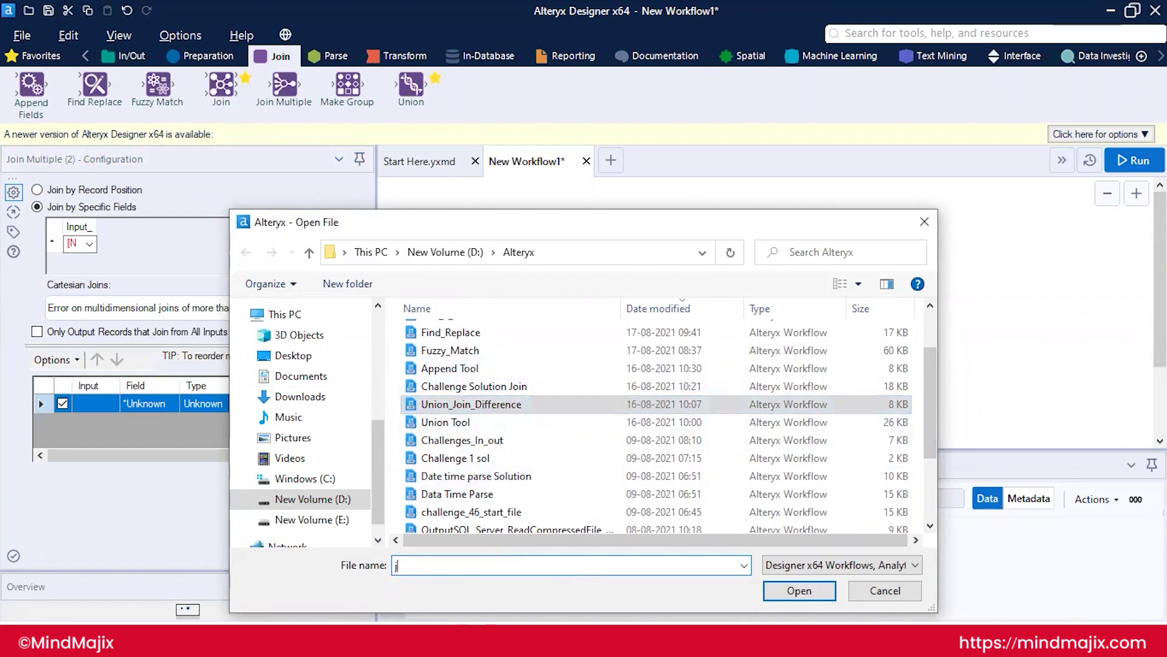
type("oin")
key("Down")
key("Return")
key("Return")
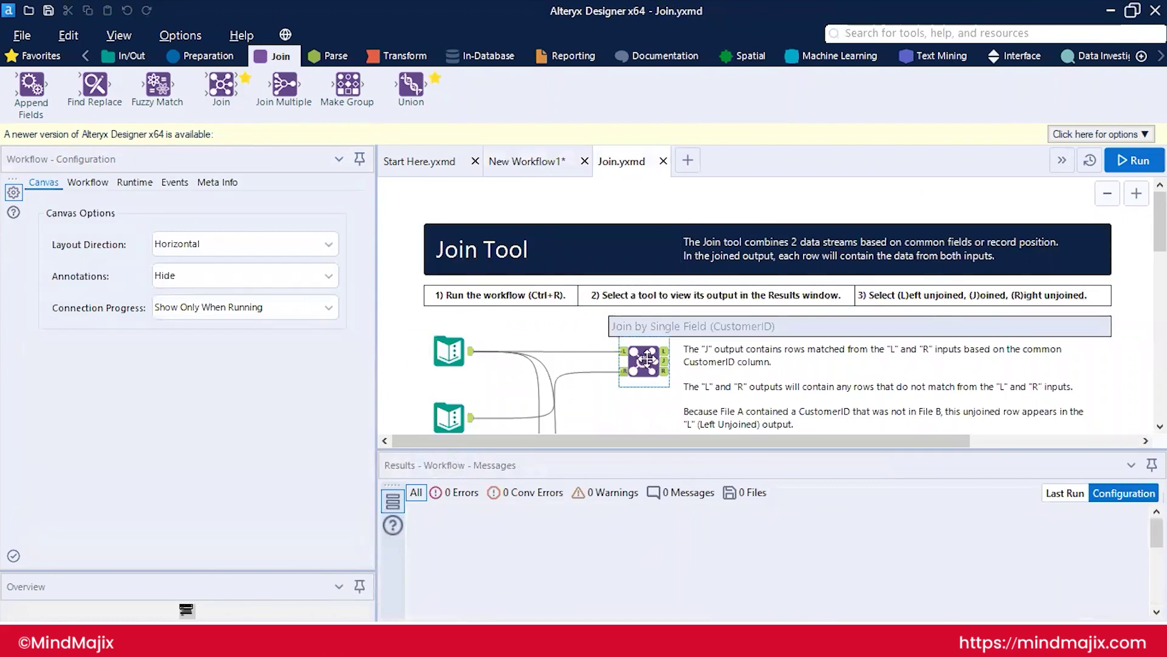
- Inspect the left and right outputs of the Join tool in the Join by Single Field (CustomerID) example
scroll(647, 356, "down", 2)
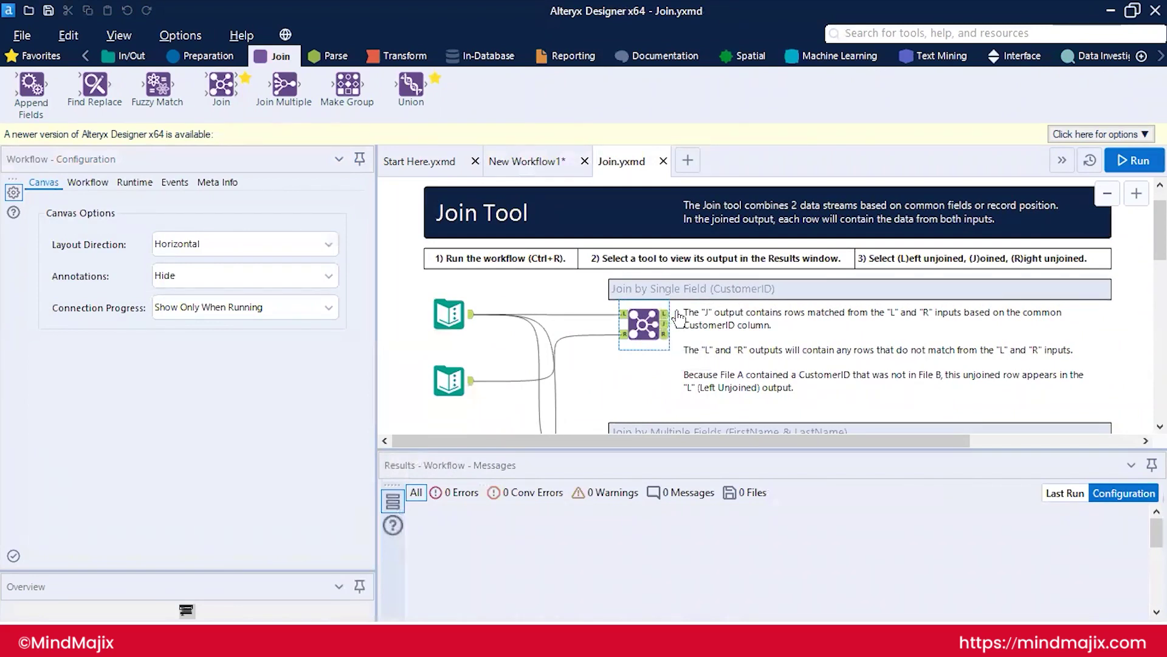
left_click(667, 316)
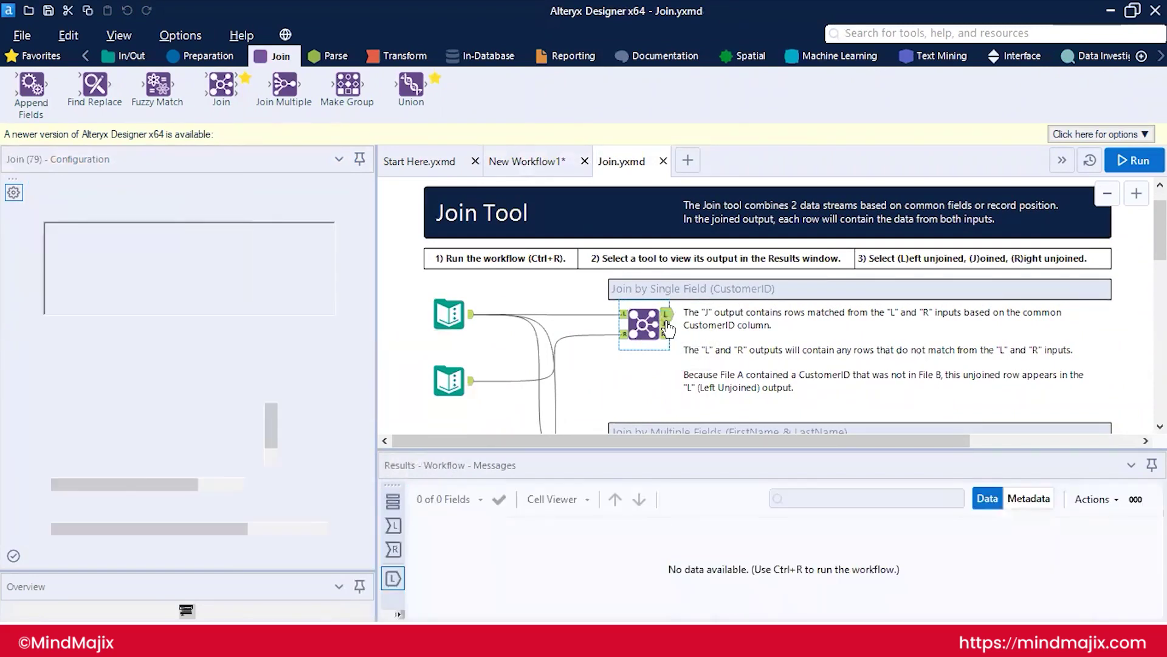
left_click(667, 335)
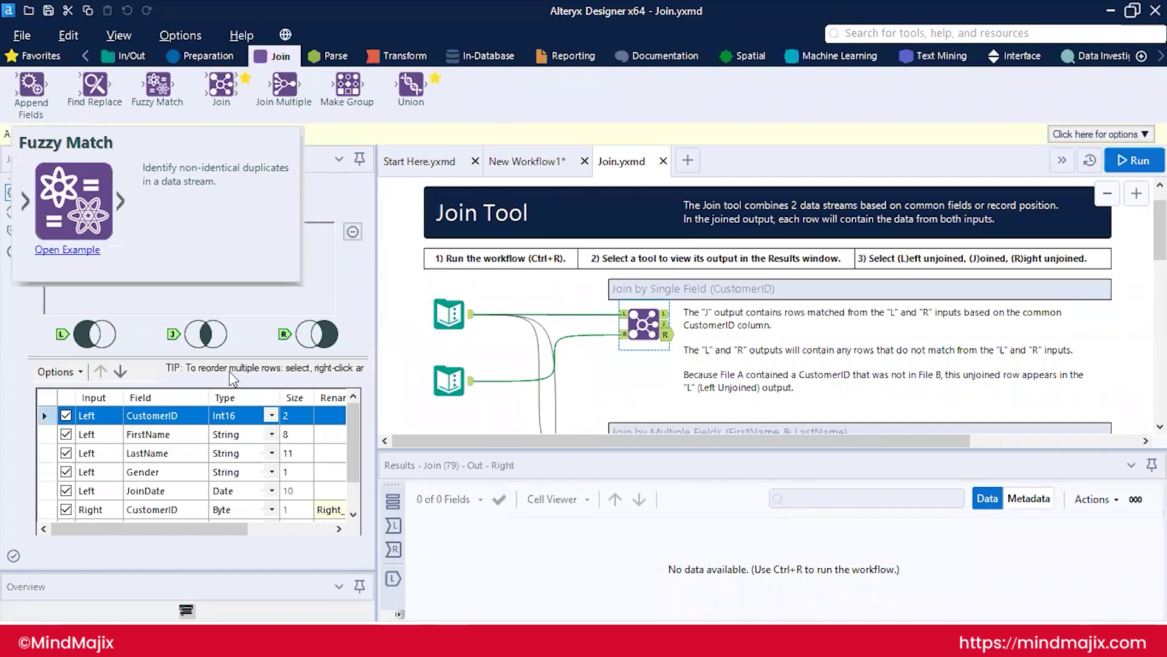
- Switch to the AlterYX - Self Paced Topics spreadsheet and enter an "I am" sentence with the full name in cell F6 of Sheet2
key("alt+Tab")
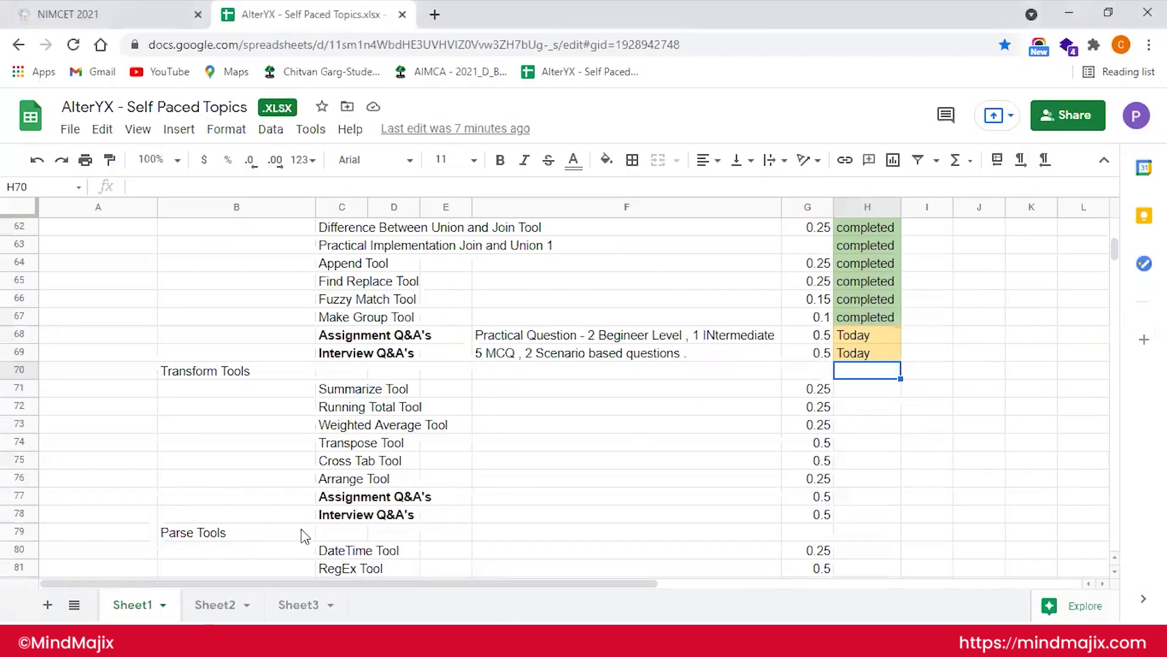
left_click(246, 604)
left_click(513, 312)
type("I am")
type(" prone to fail")
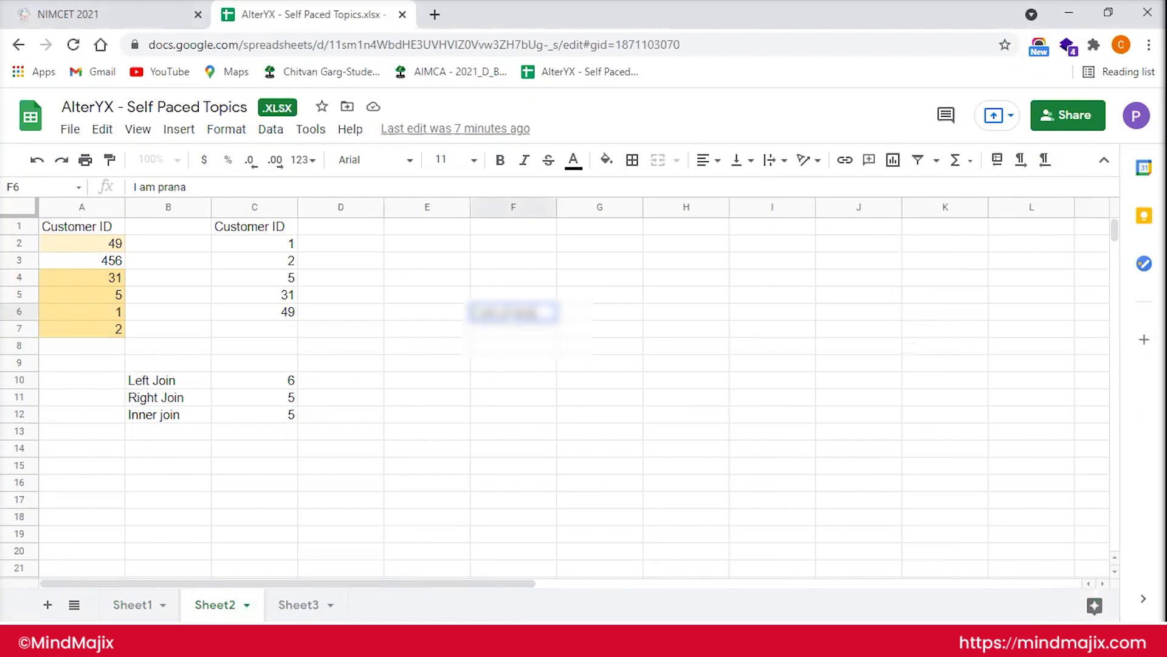
key("Return")
- Enter a mixed-capitals version of the sentence in F7 and a version without "am" in F8
type("I am p")
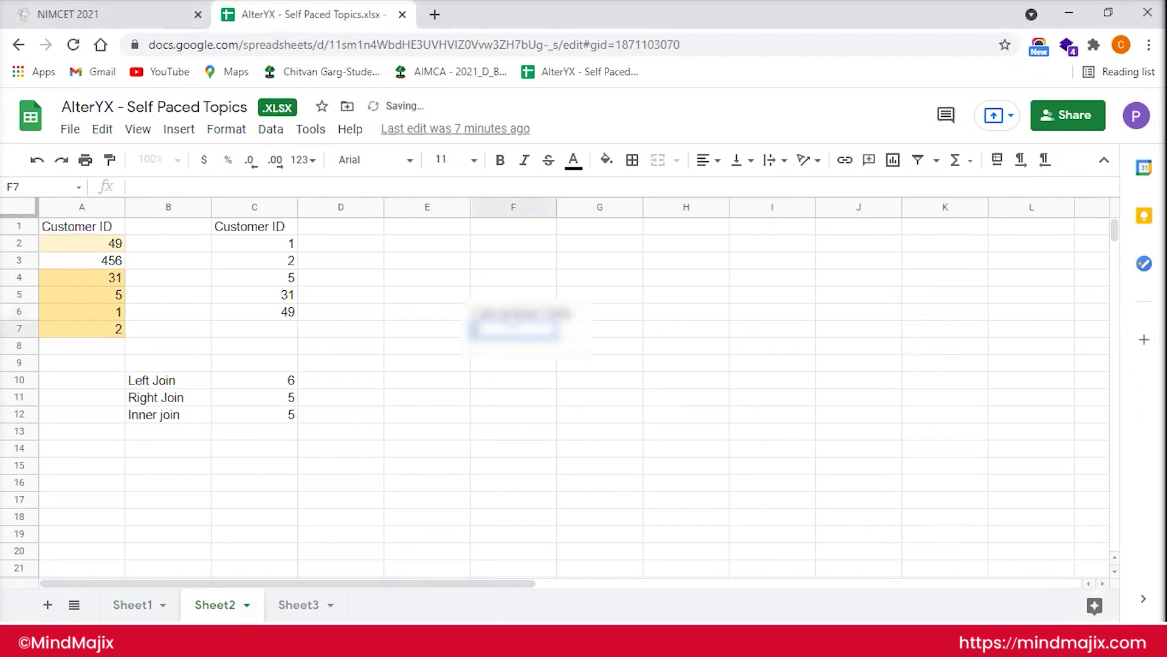
type("Ranav Garg")
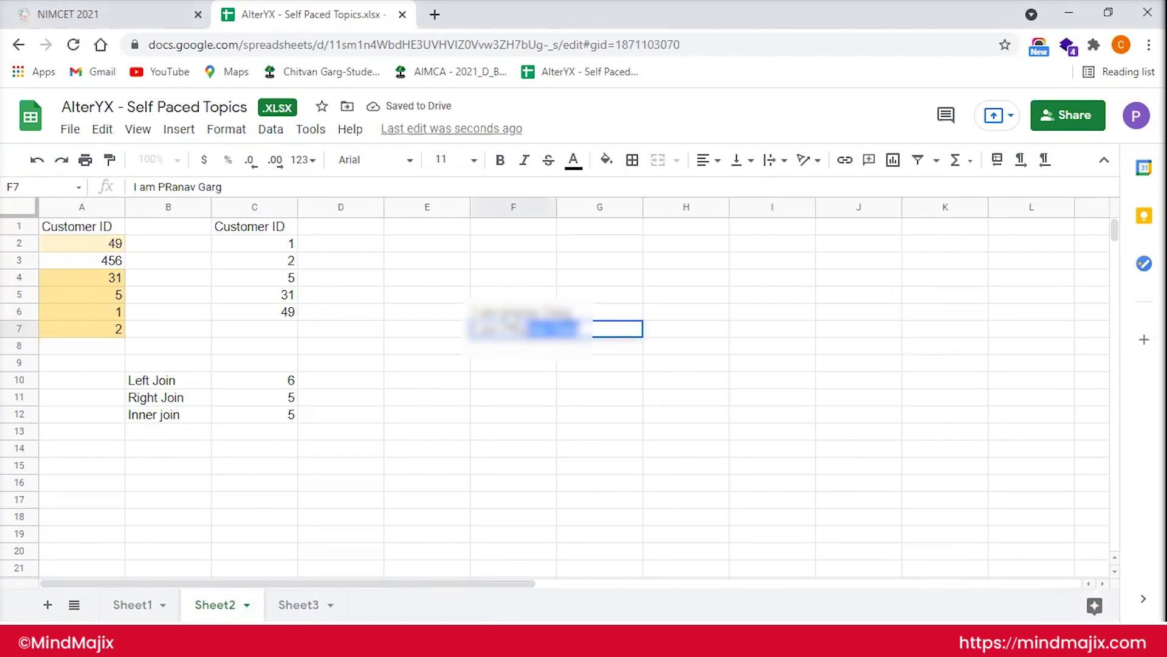
type("NaV")
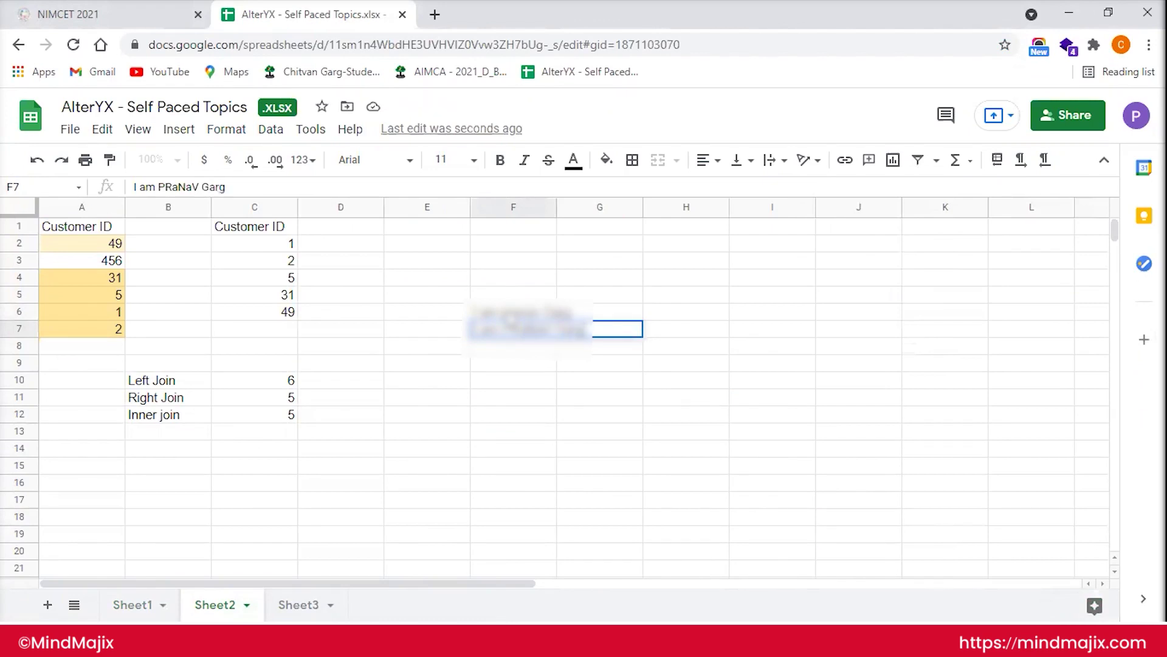
key("Return")
type("I Pranav")
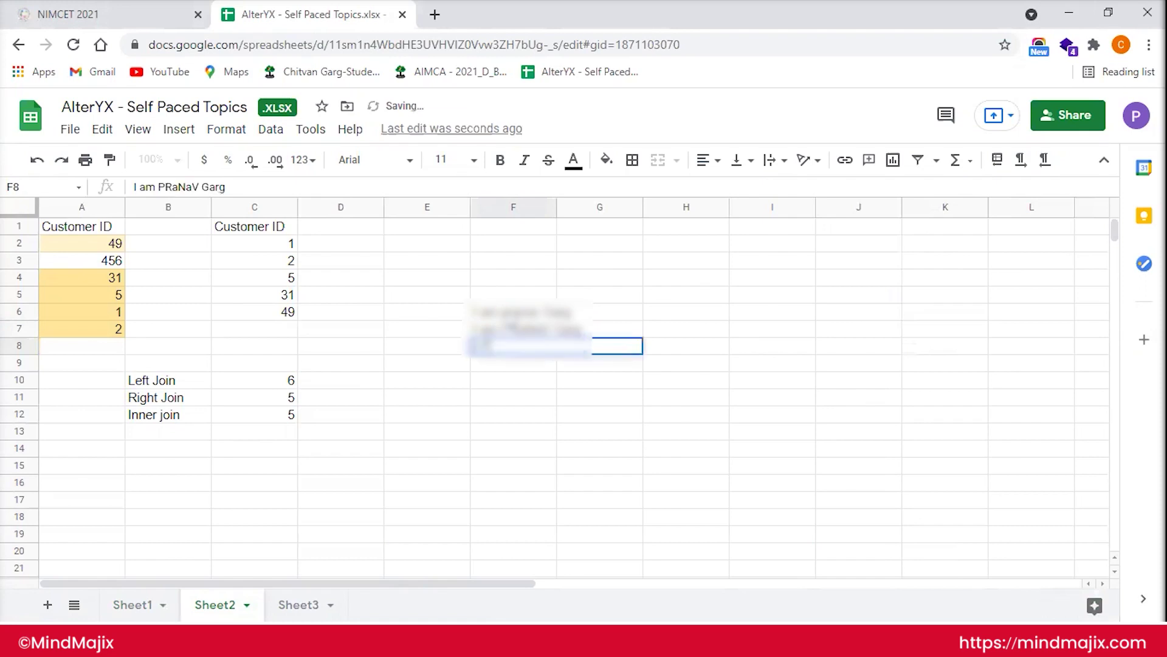
type(" Garg")
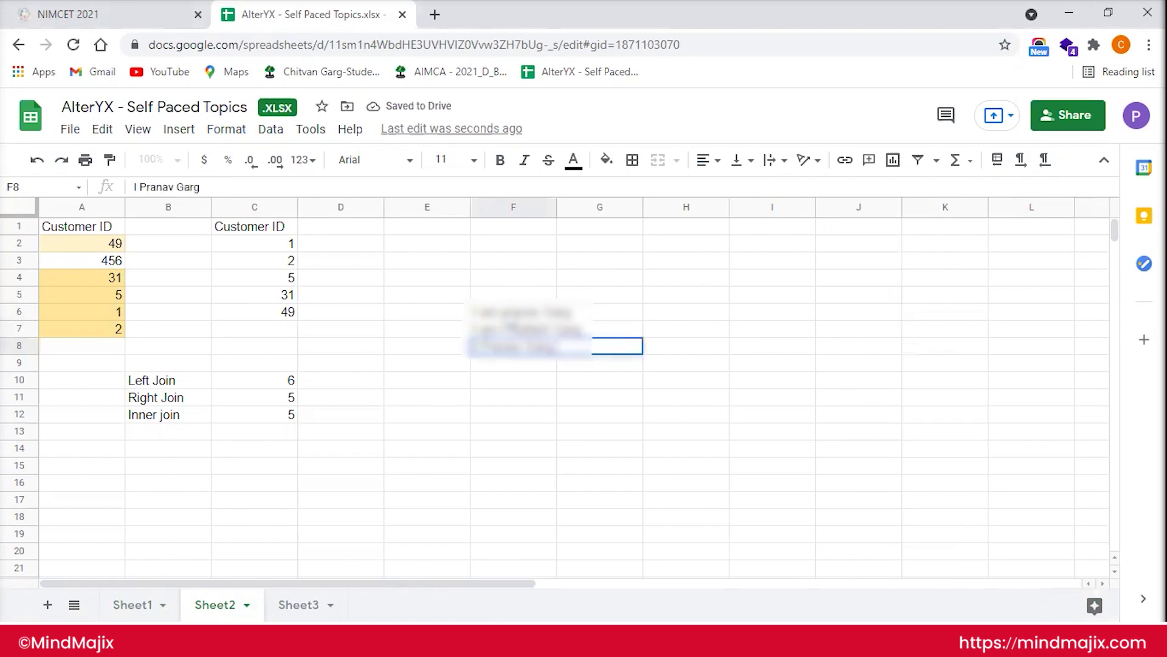
- Fit column F to the width of its text and compare the three similar sentences in F6 to F8
left_click(555, 207)
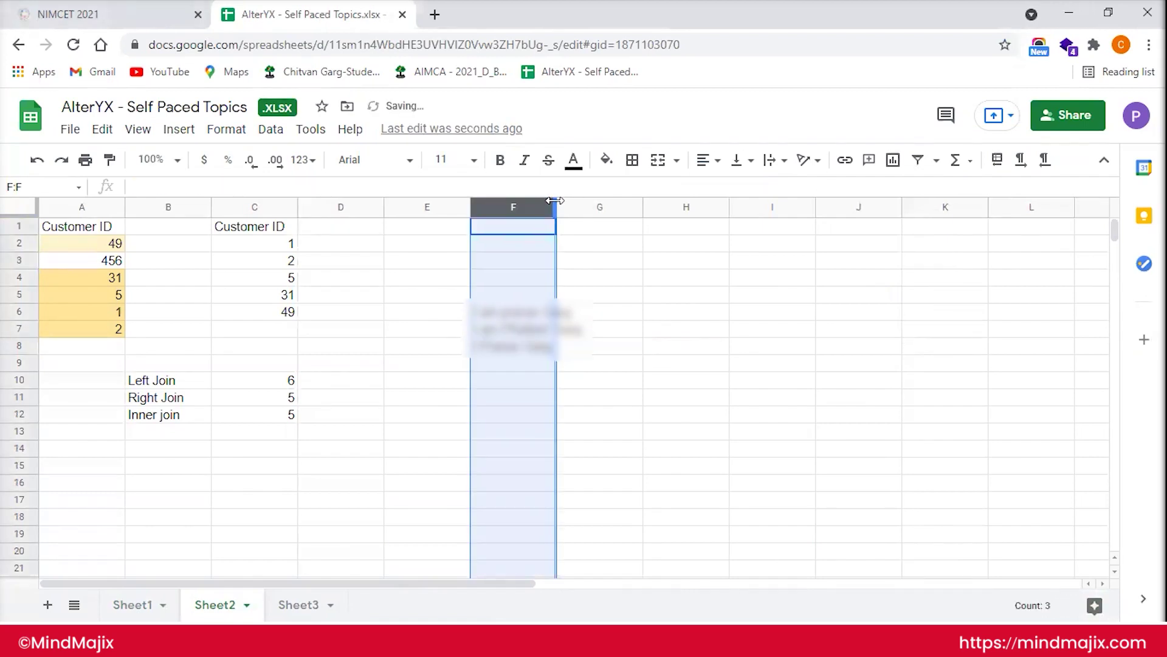
double_click(554, 208)
left_click(527, 311)
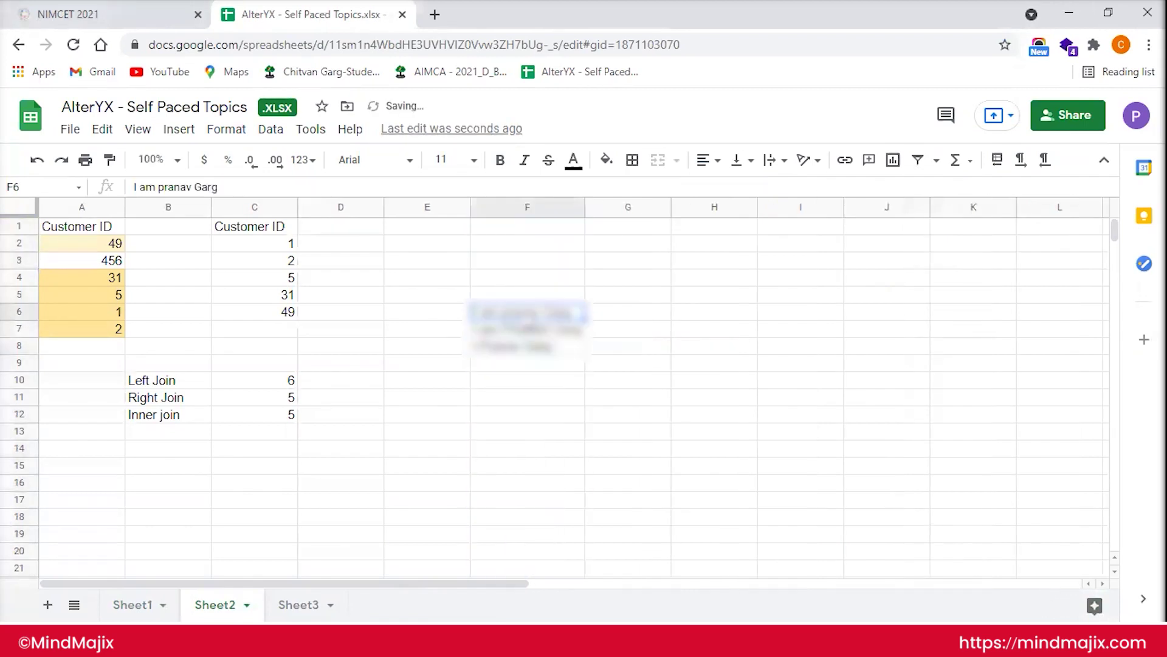
left_click(527, 328)
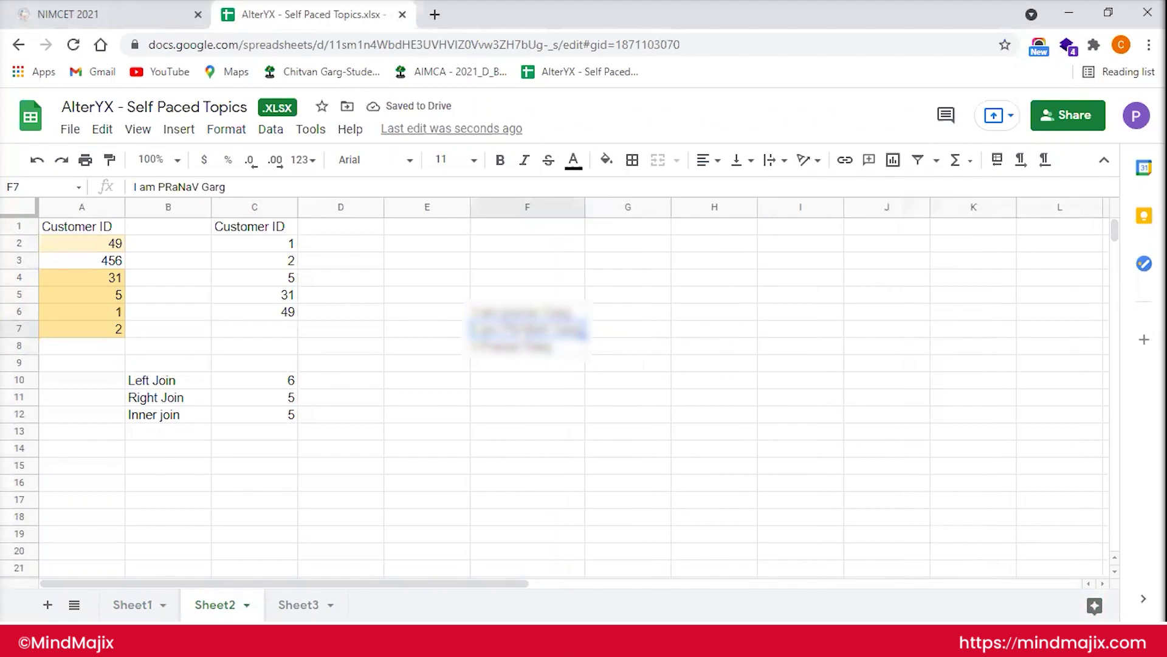
left_click(527, 311)
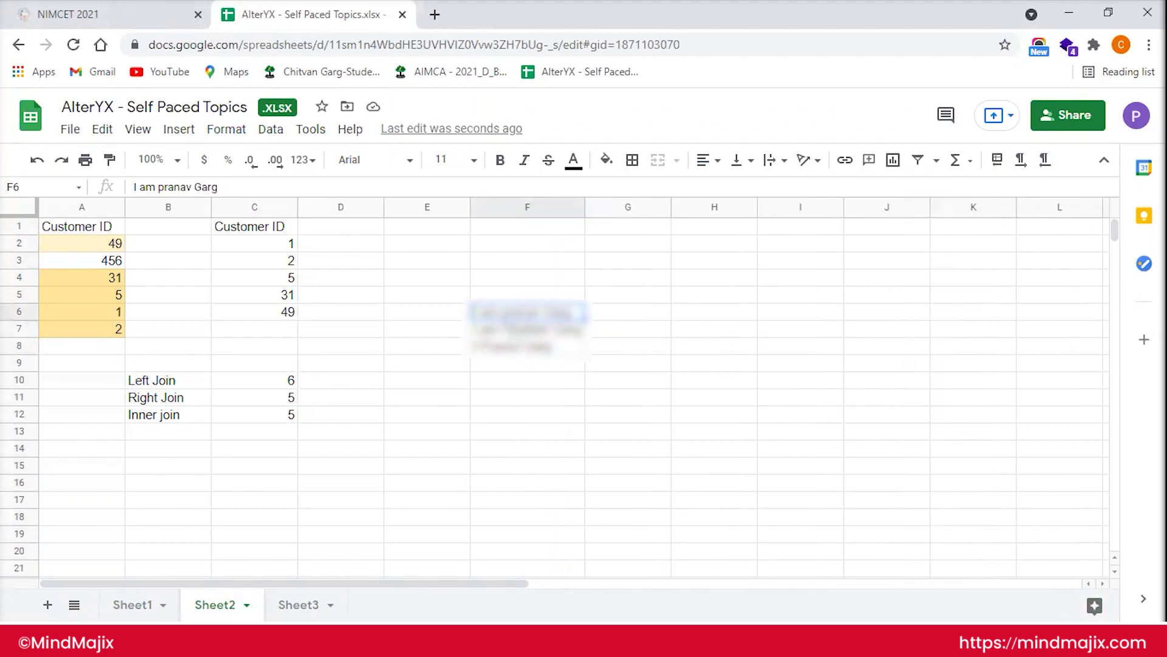
left_click(510, 328)
left_click(508, 347)
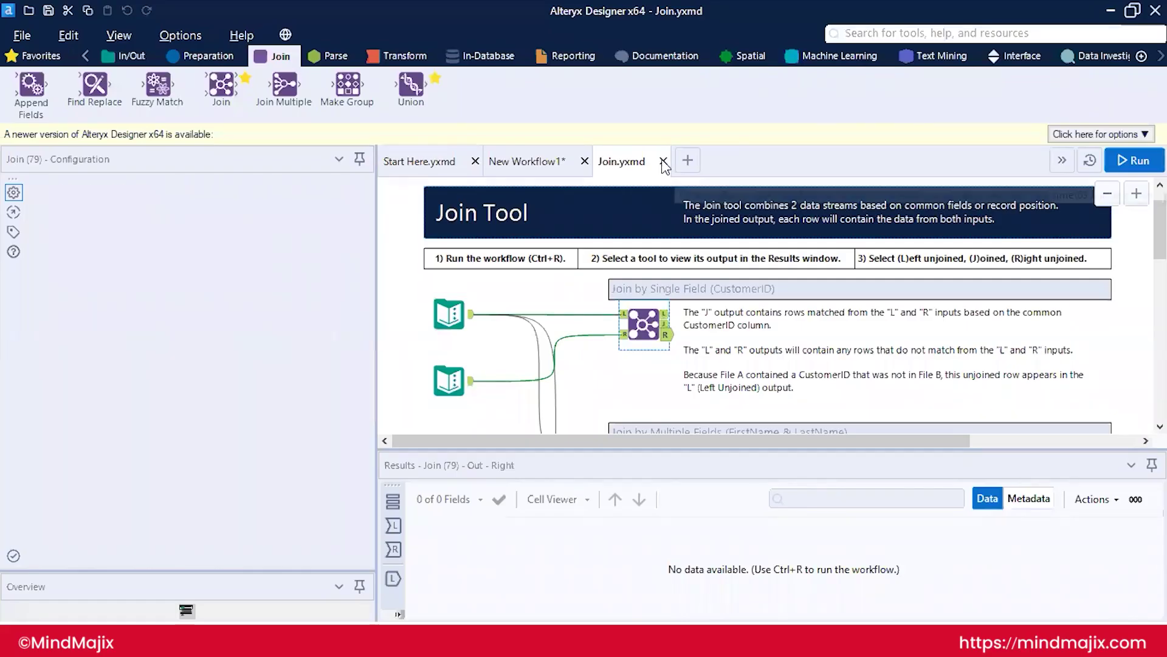
- Return to Alteryx Designer, close the Join example workflow and create a new blank workflow
left_click(664, 162)
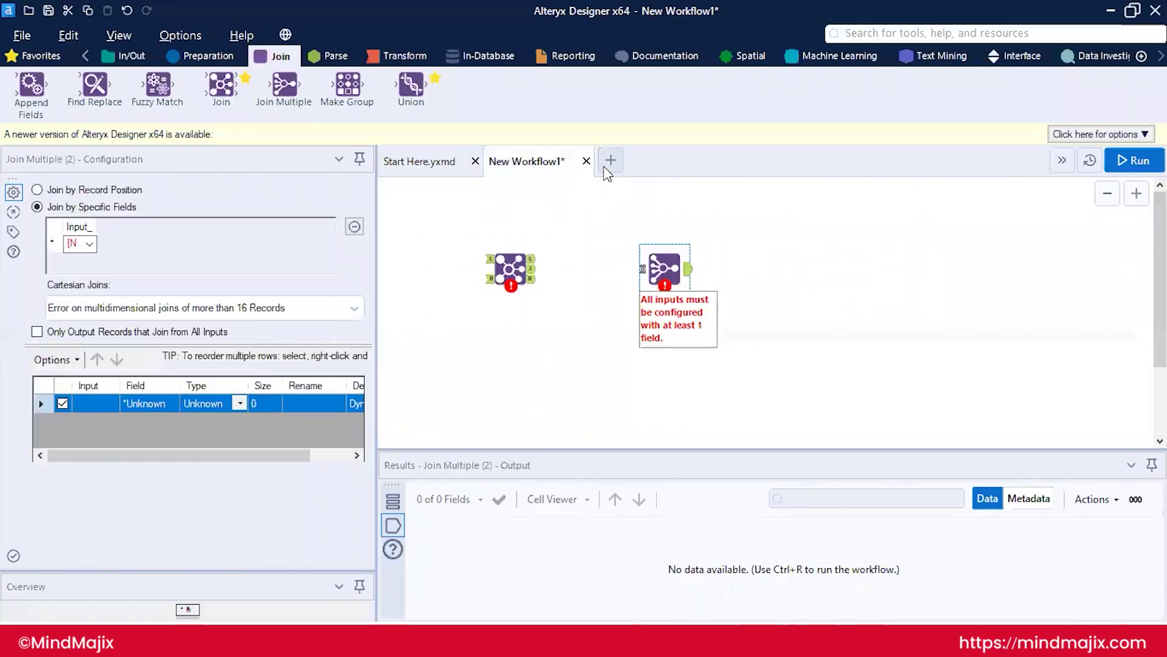
left_click(607, 172)
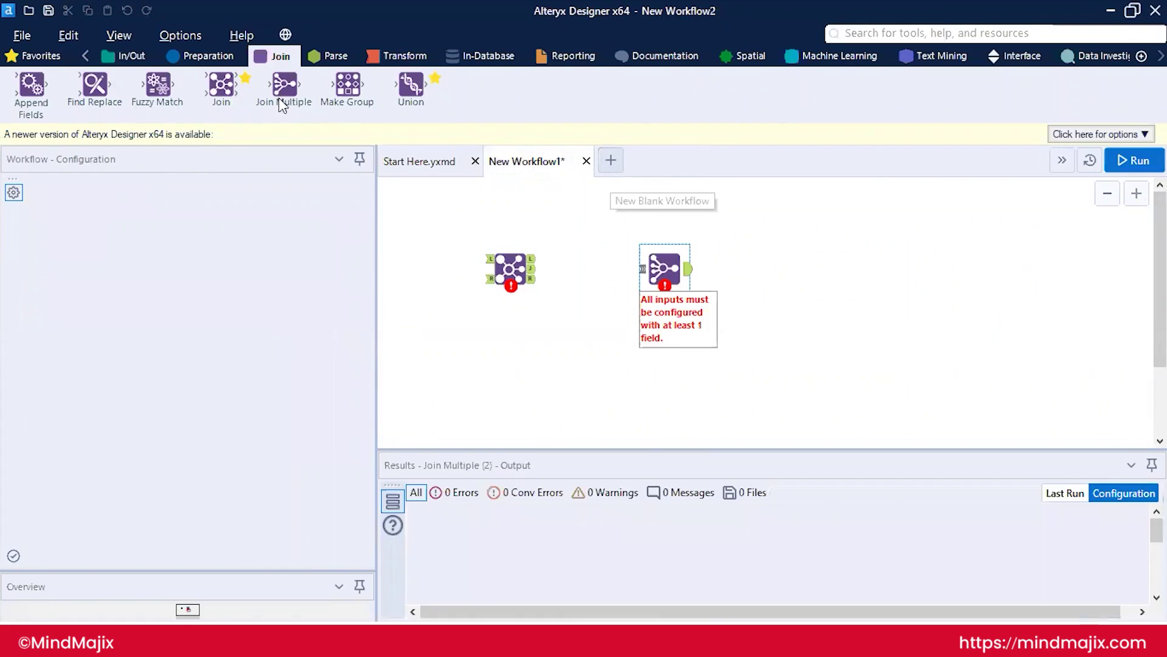
- Place two Input Data tools on the blank canvas, one below the other
left_click(116, 60)
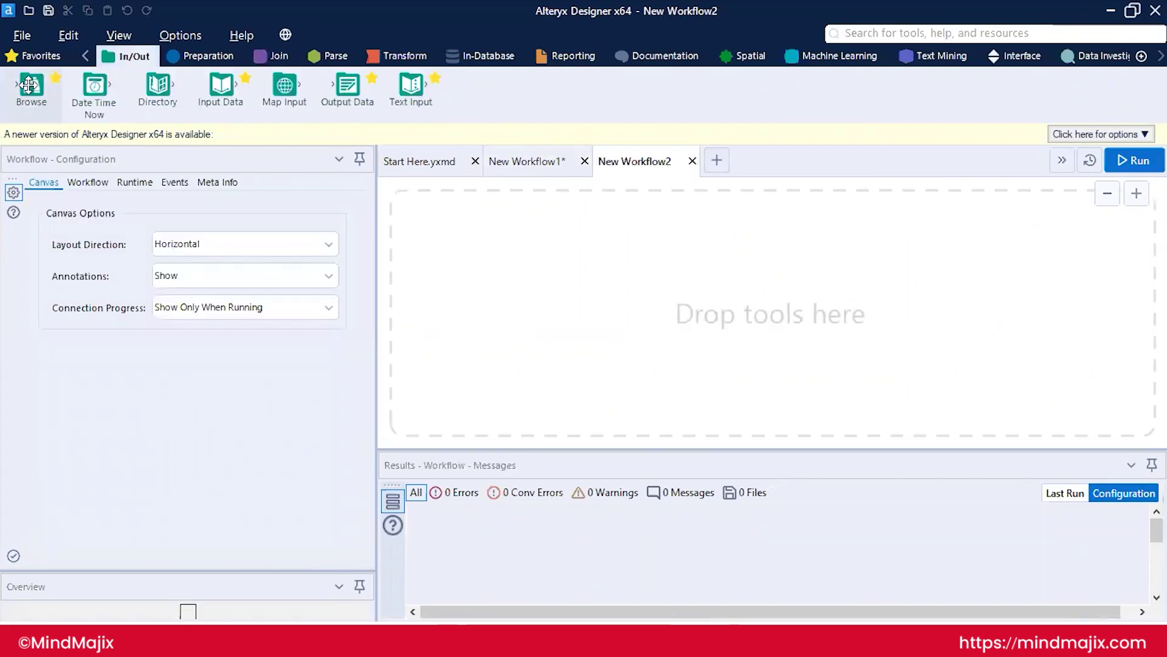
left_click_drag(220, 85, 528, 253)
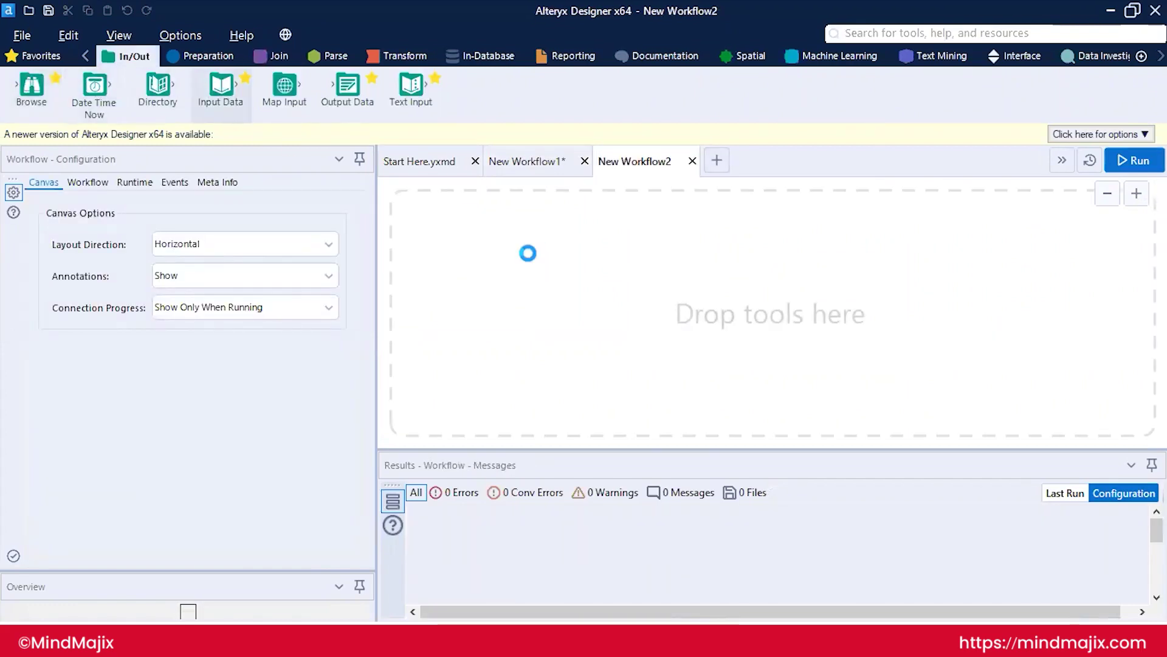
left_click_drag(213, 105, 509, 350)
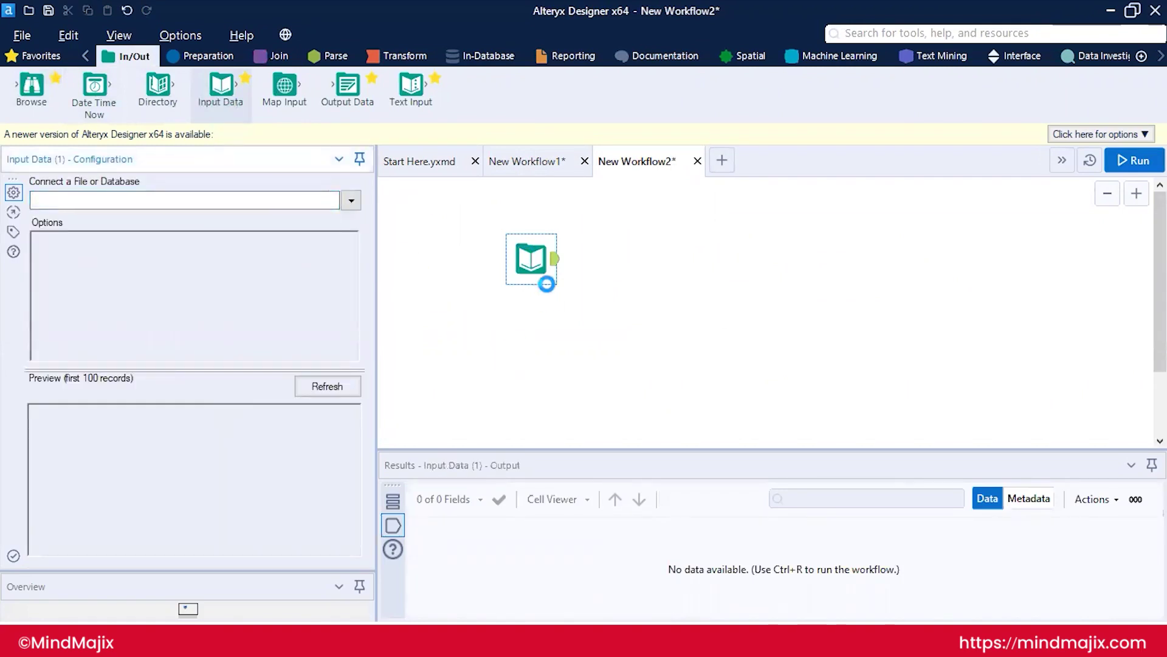
- Open the file chooser for an Alteryx Database (.yxdb) connection on the upper Input Data tool
left_click(527, 256)
left_click(350, 201)
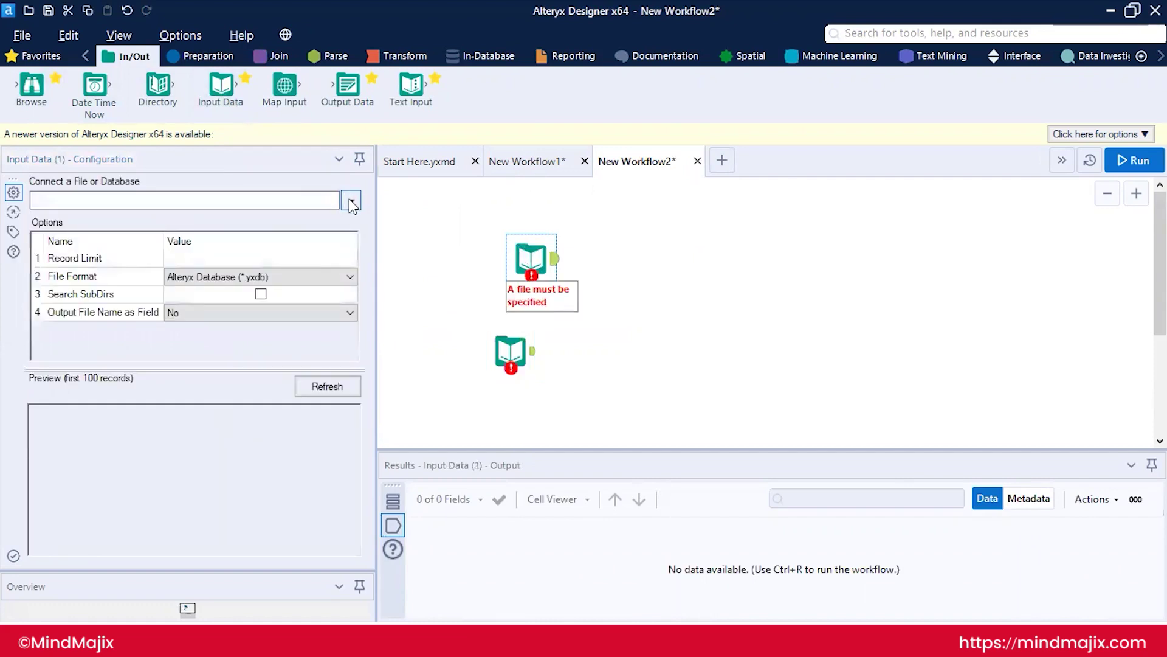
left_click(329, 253)
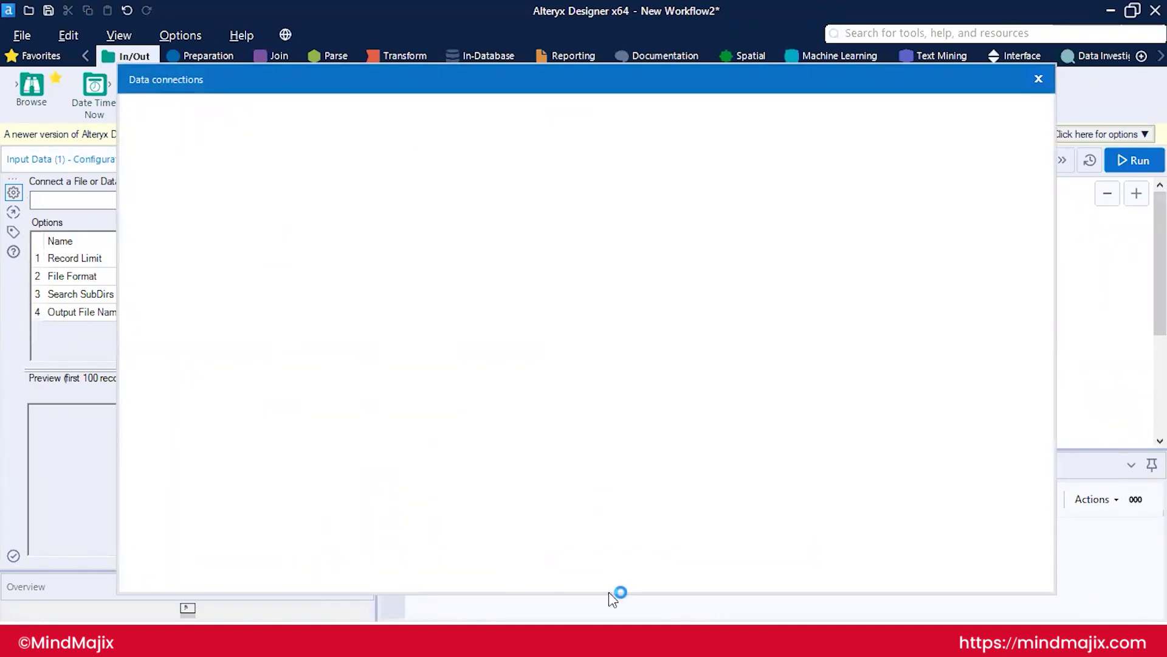
left_click(177, 181)
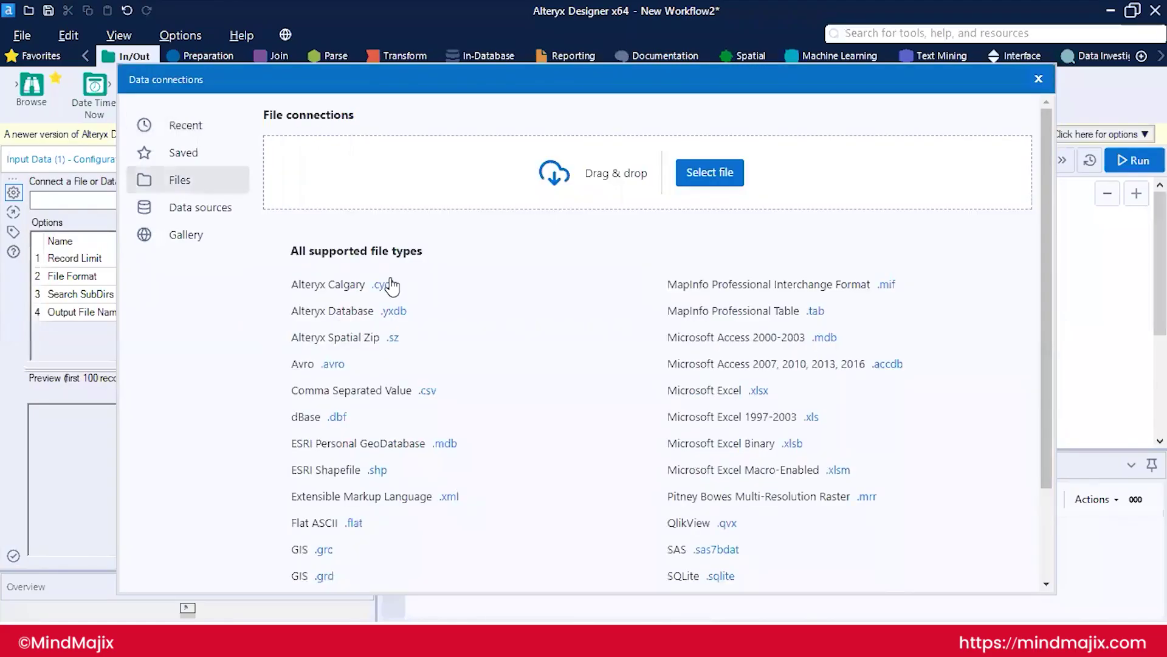
left_click(393, 310)
left_click(490, 160)
left_click(504, 391)
double_click(471, 199)
- Connect the upper Input Data tool to CustomerFile1 in D:\Samples\data\OneToolData and run the workflow
left_click(547, 155)
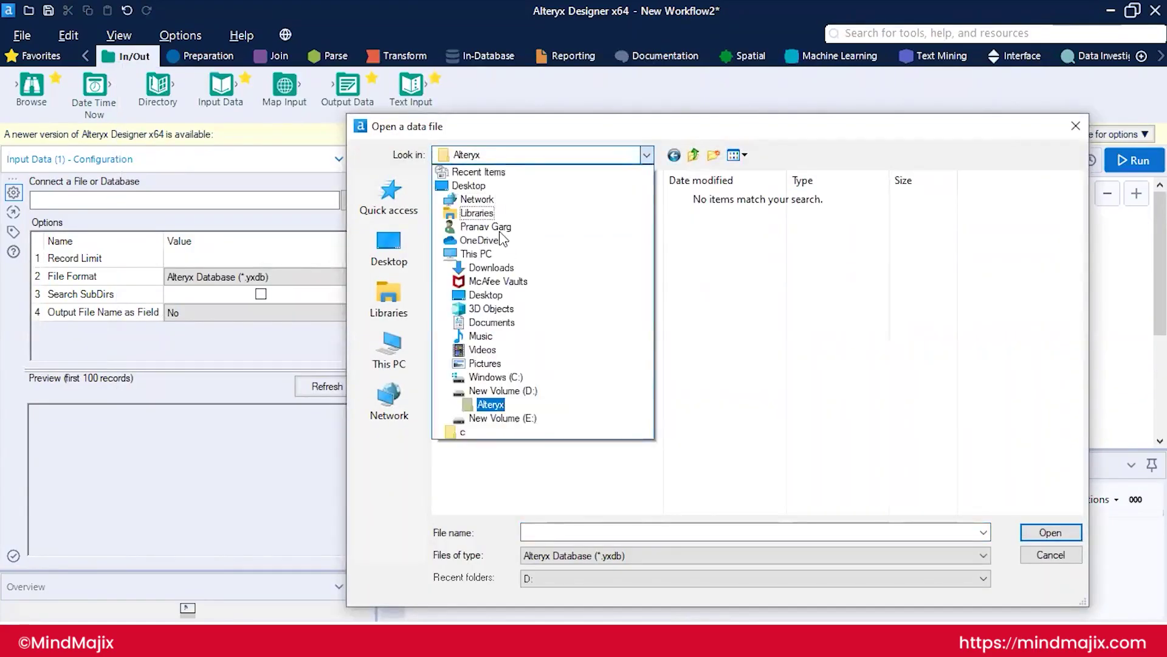
left_click(498, 391)
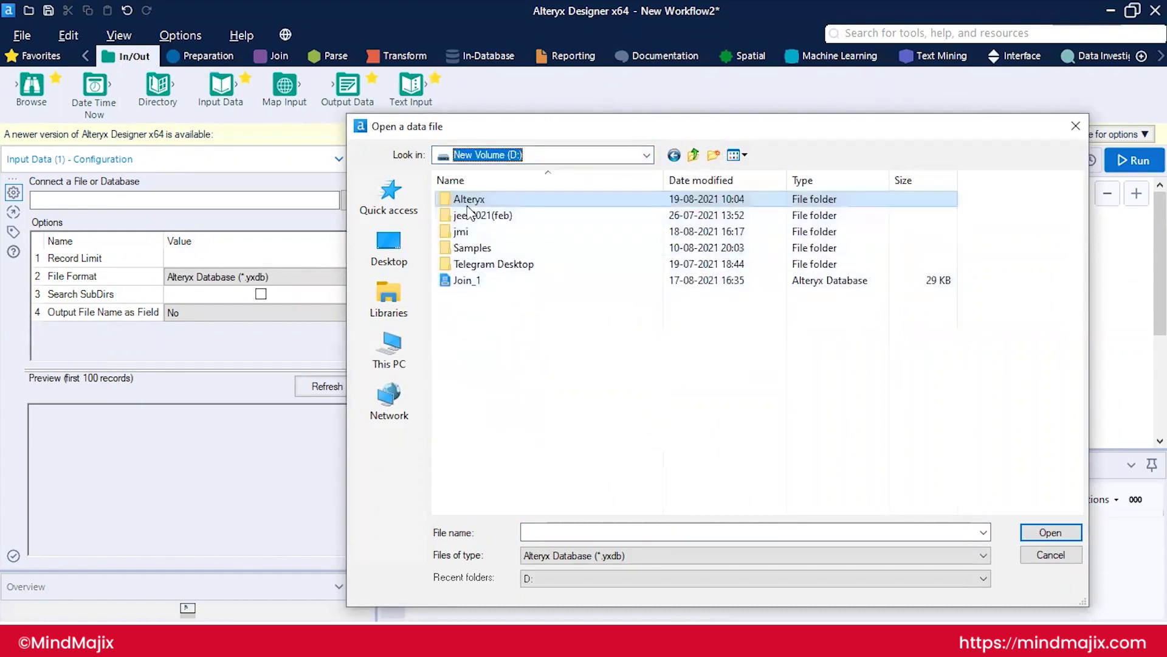
double_click(471, 247)
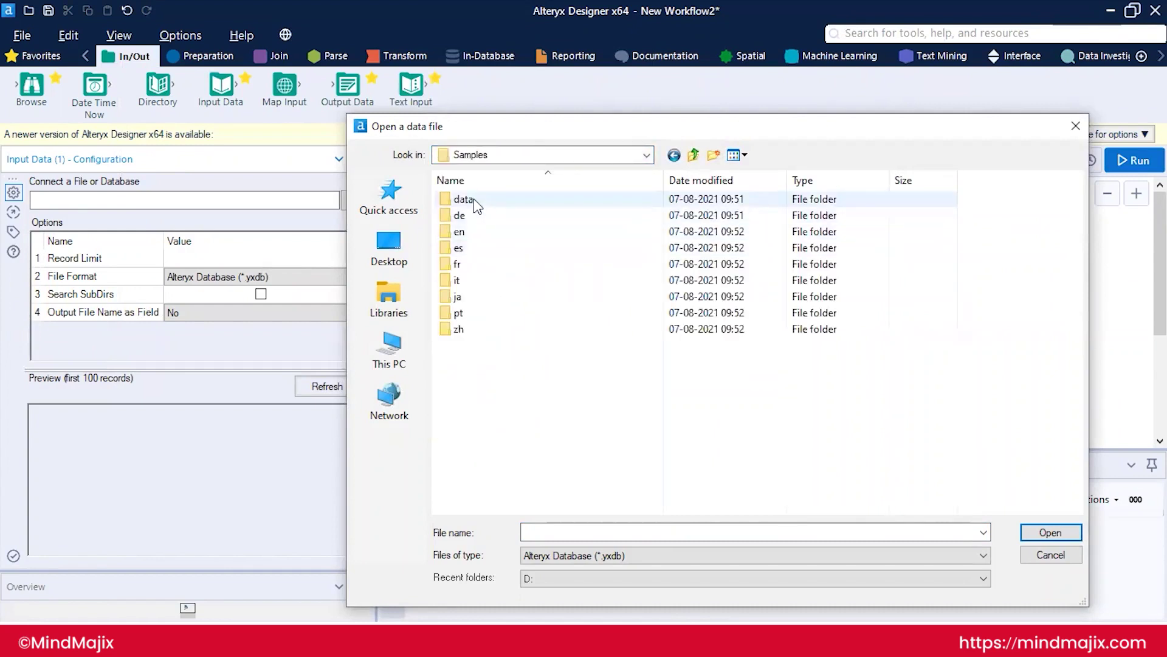
double_click(473, 198)
left_click(478, 201)
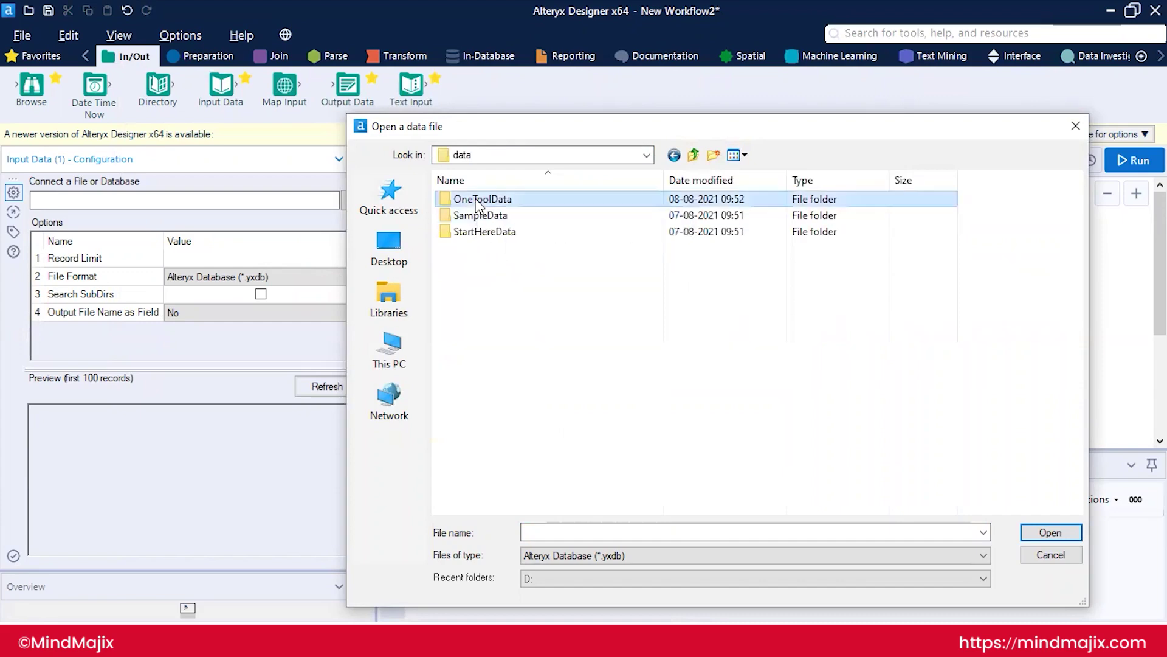
double_click(476, 200)
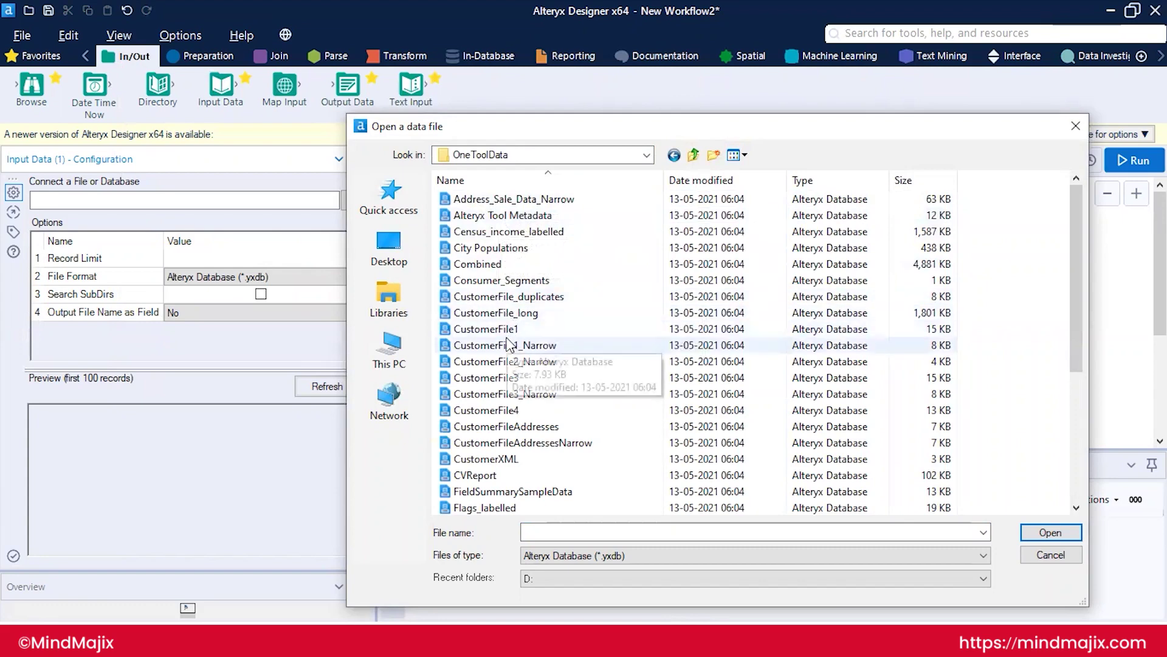
left_click(487, 329)
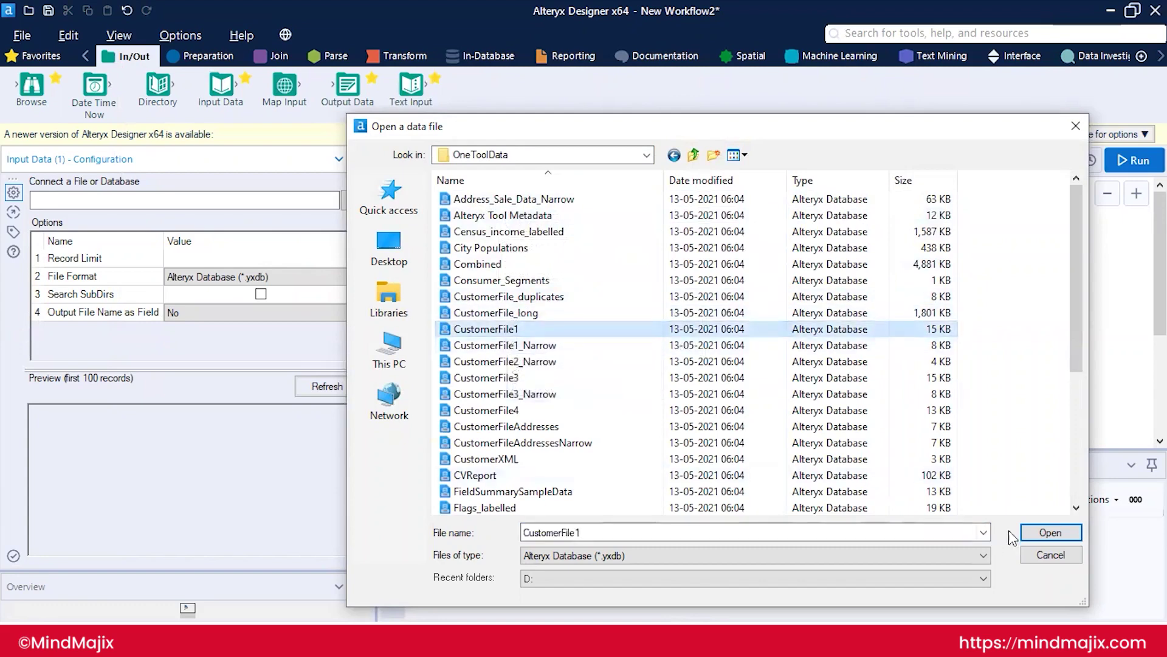
left_click(1044, 533)
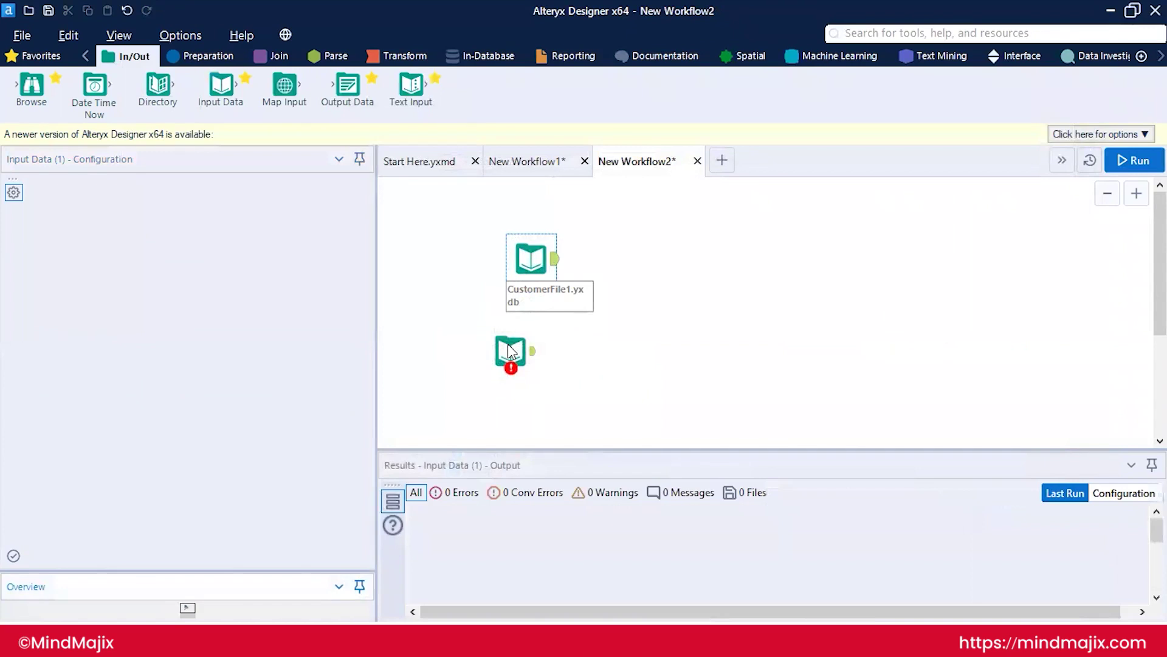
key("ctrl+r")
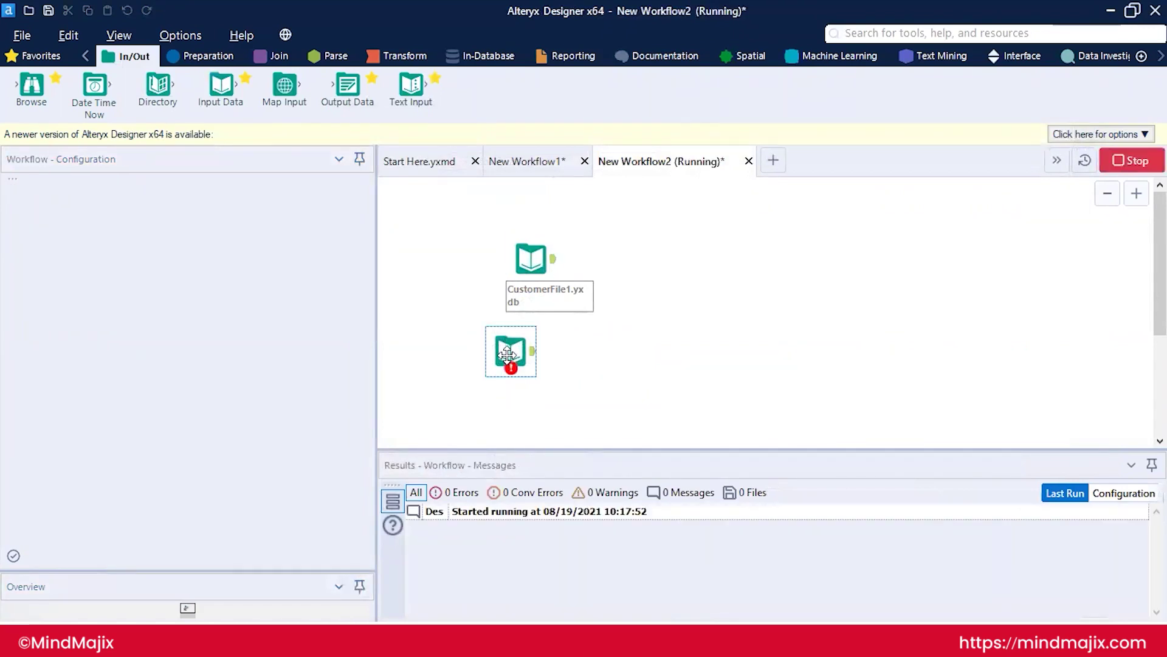
- Open a Microsoft SQL Server quick connection for the lower Input Data tool
left_click(507, 354)
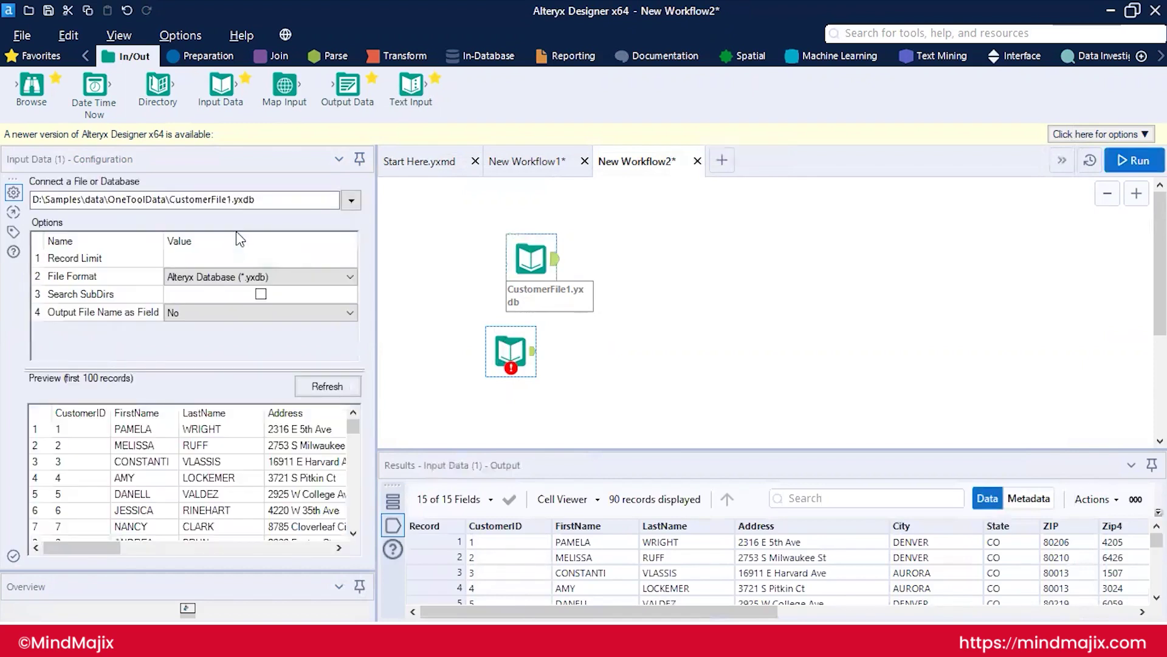
left_click(518, 353)
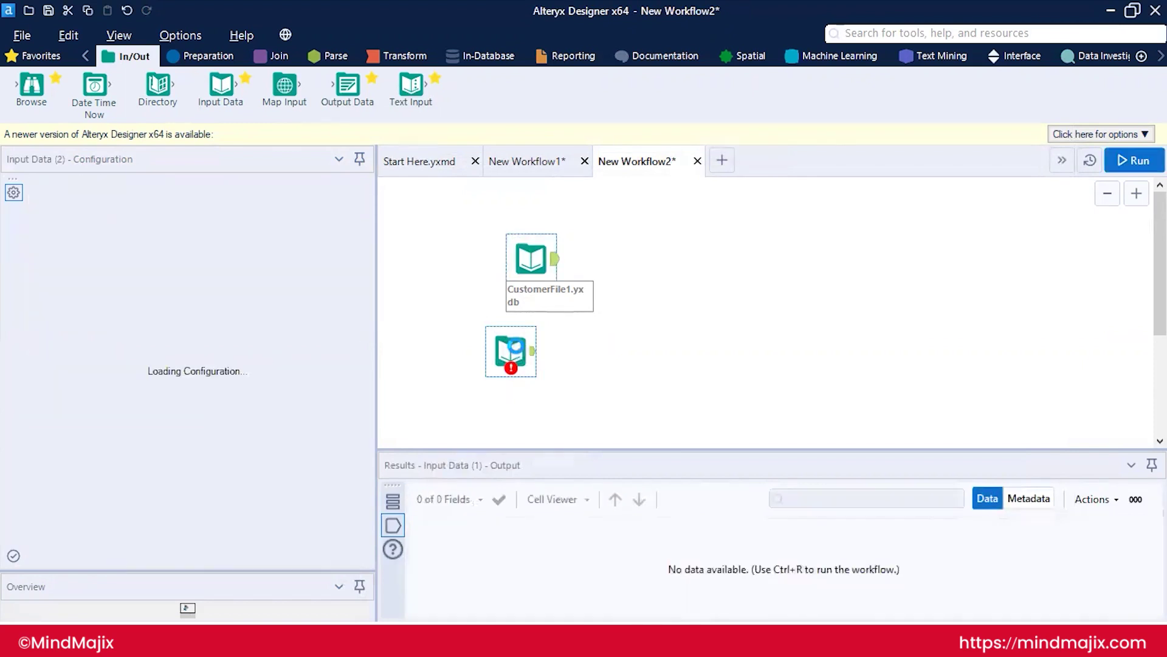
left_click(351, 209)
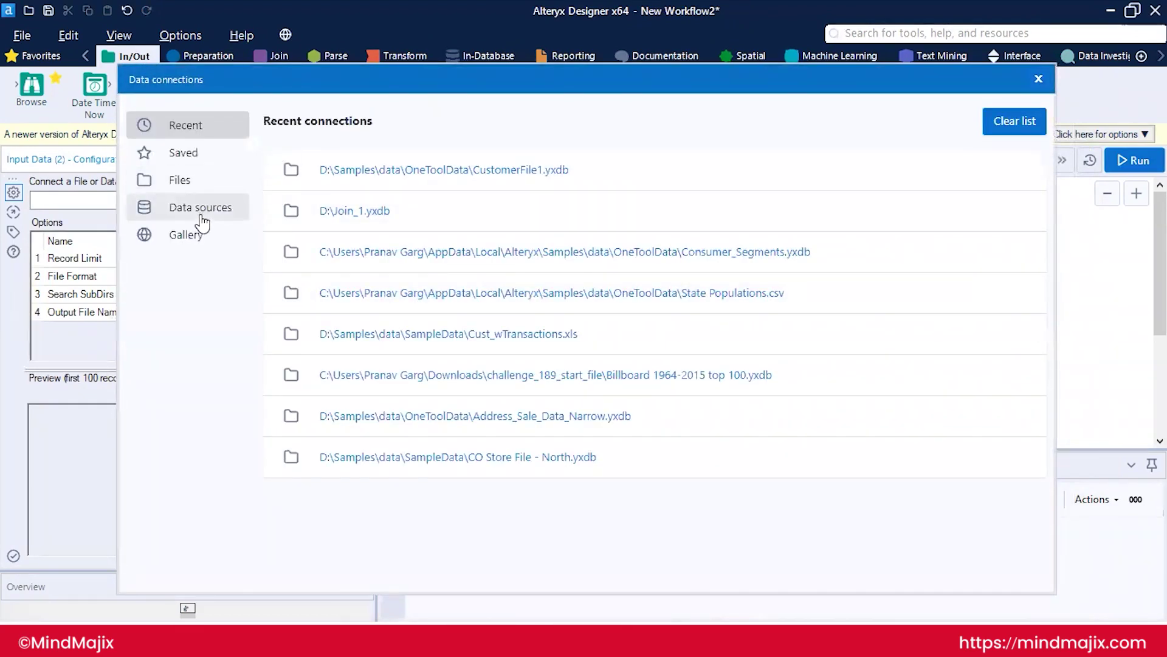
left_click(201, 213)
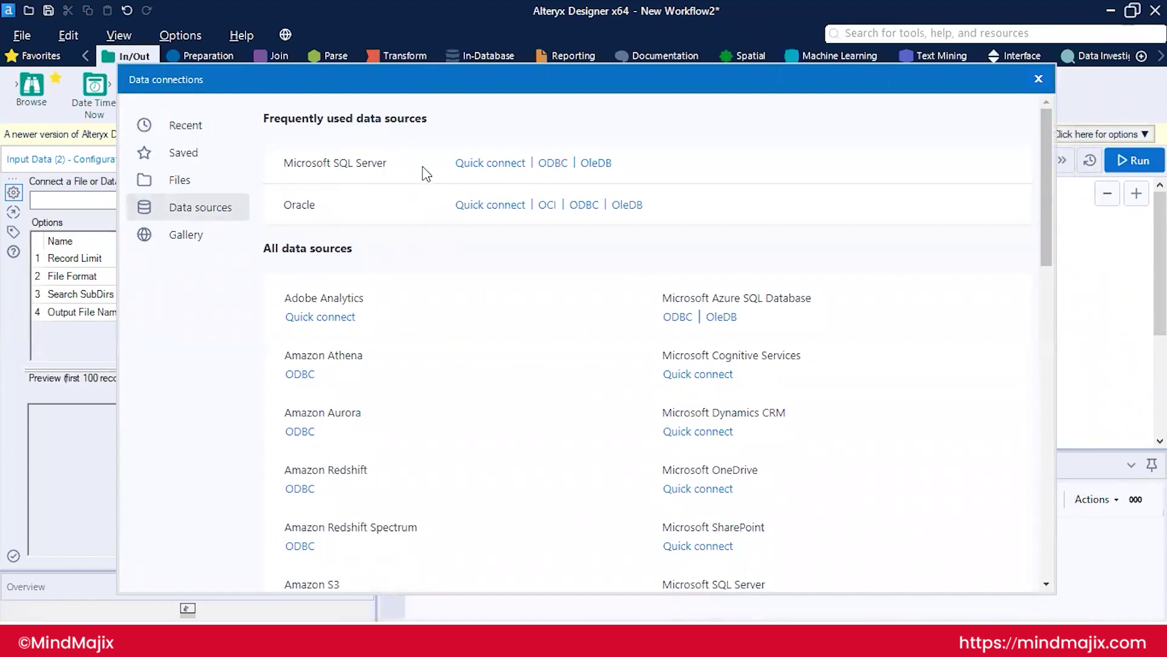
left_click(503, 164)
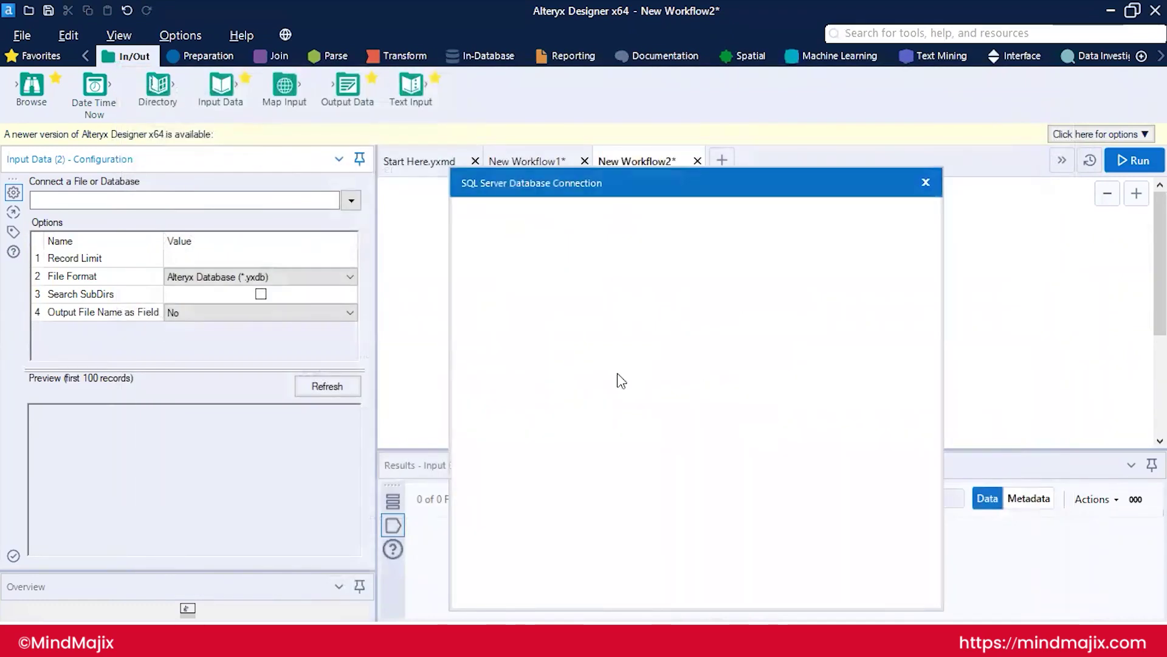
- Name the connection SqL Server, set its host to LAPTOP-EJ52KGJK, and test it with Windows Authentication
left_click(512, 234)
left_click(513, 286)
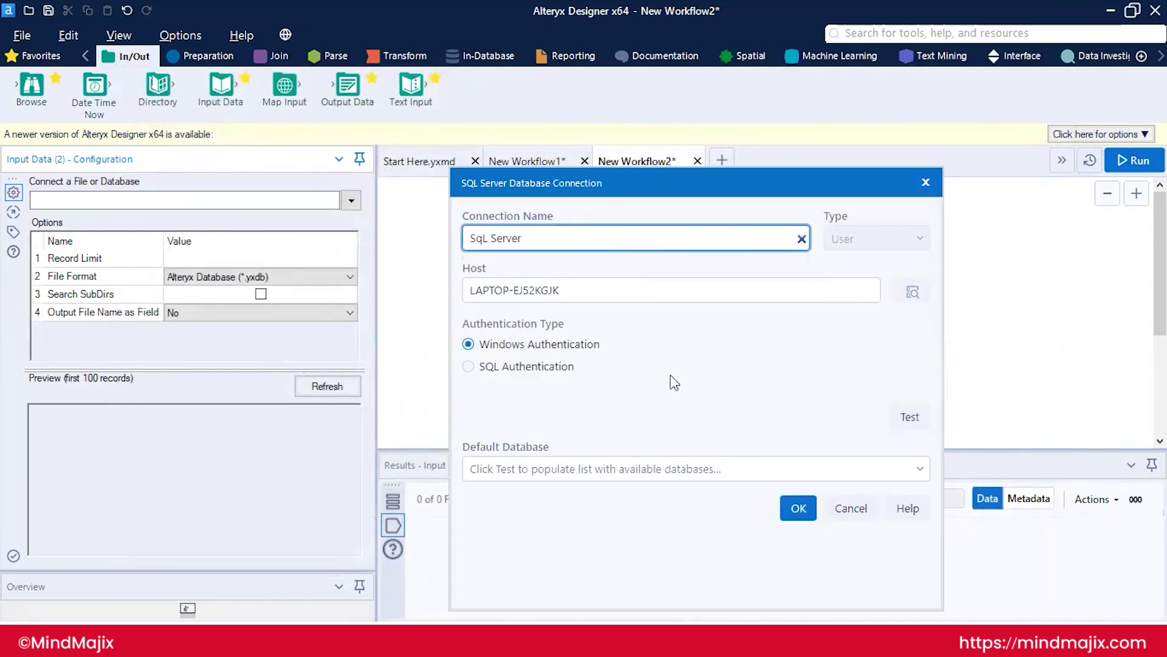
left_click(919, 469)
left_click(914, 423)
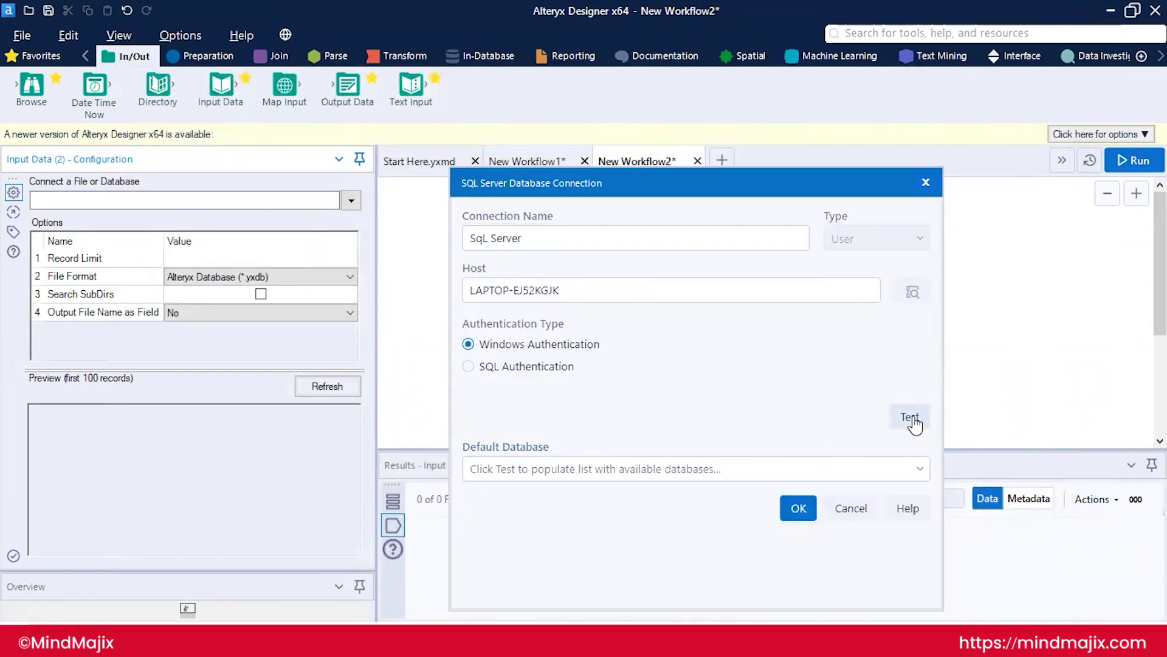
left_click(914, 422)
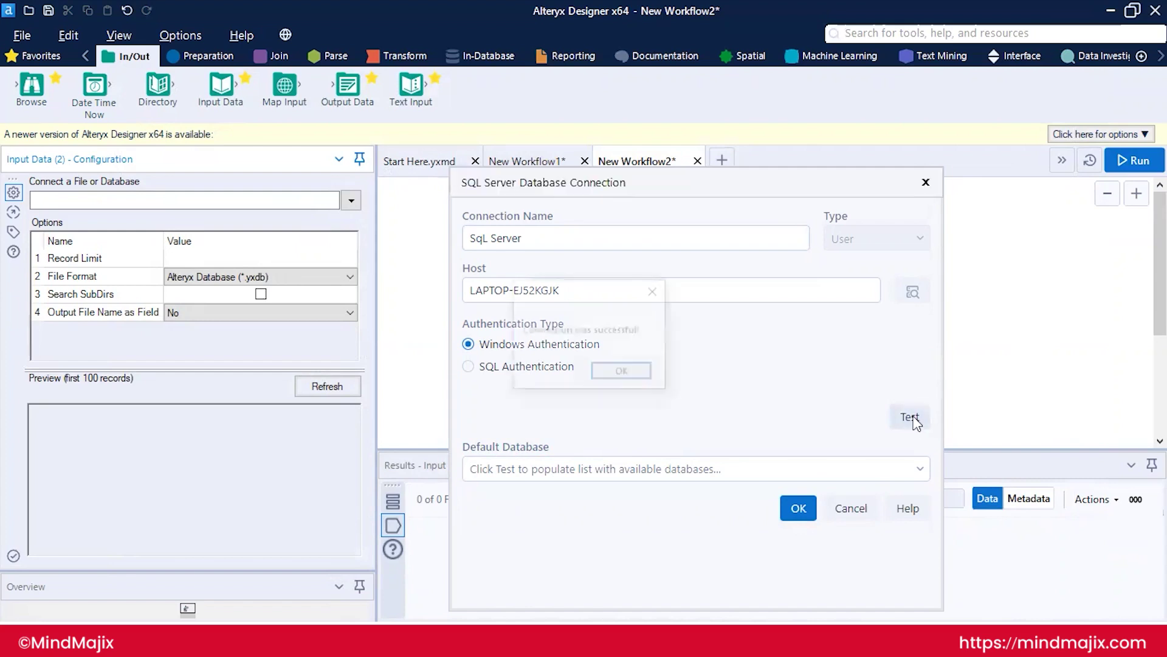
left_click(617, 372)
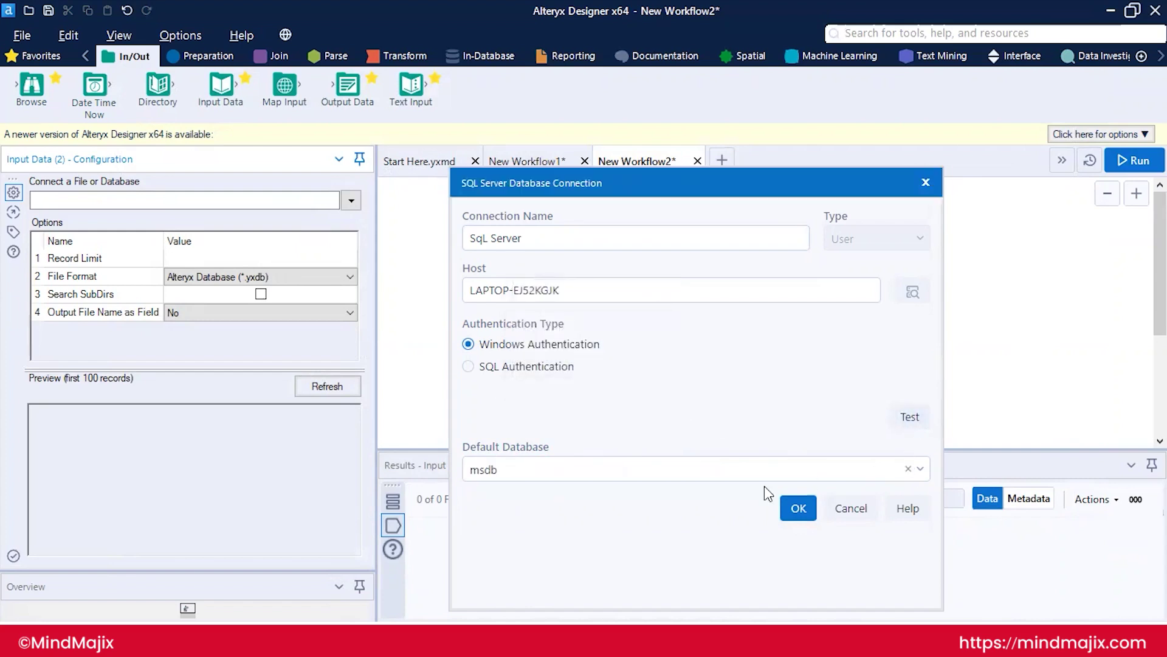
- Choose bike as the connection's default database and accept the connection settings
left_click(907, 468)
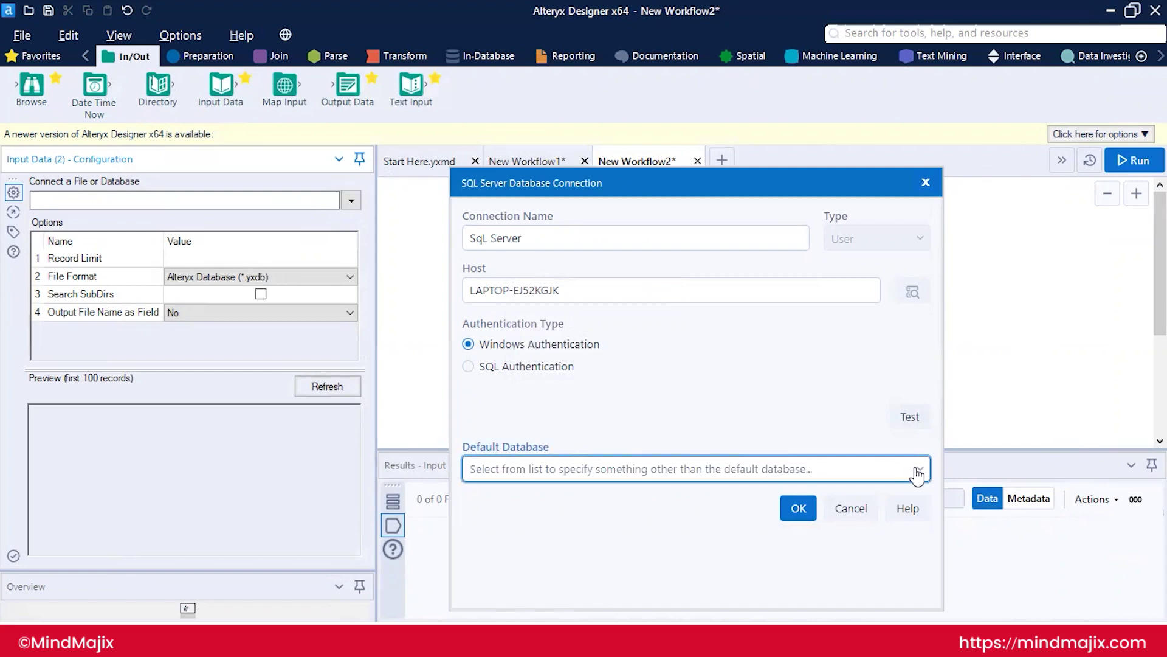
left_click(918, 469)
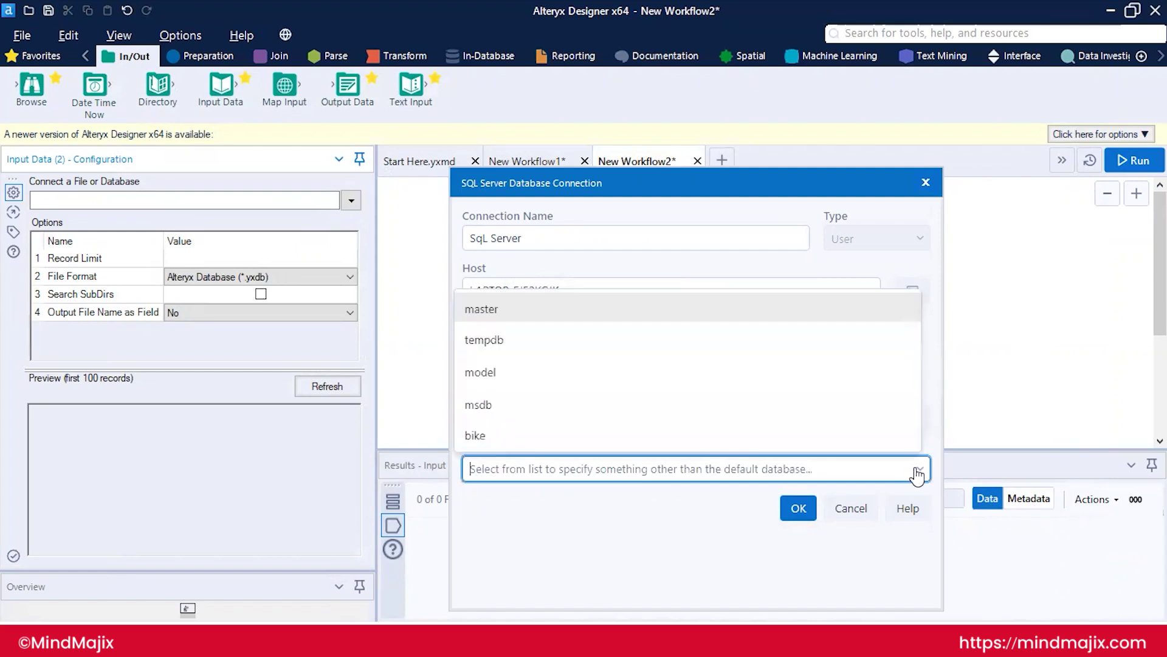
left_click(489, 436)
left_click(799, 515)
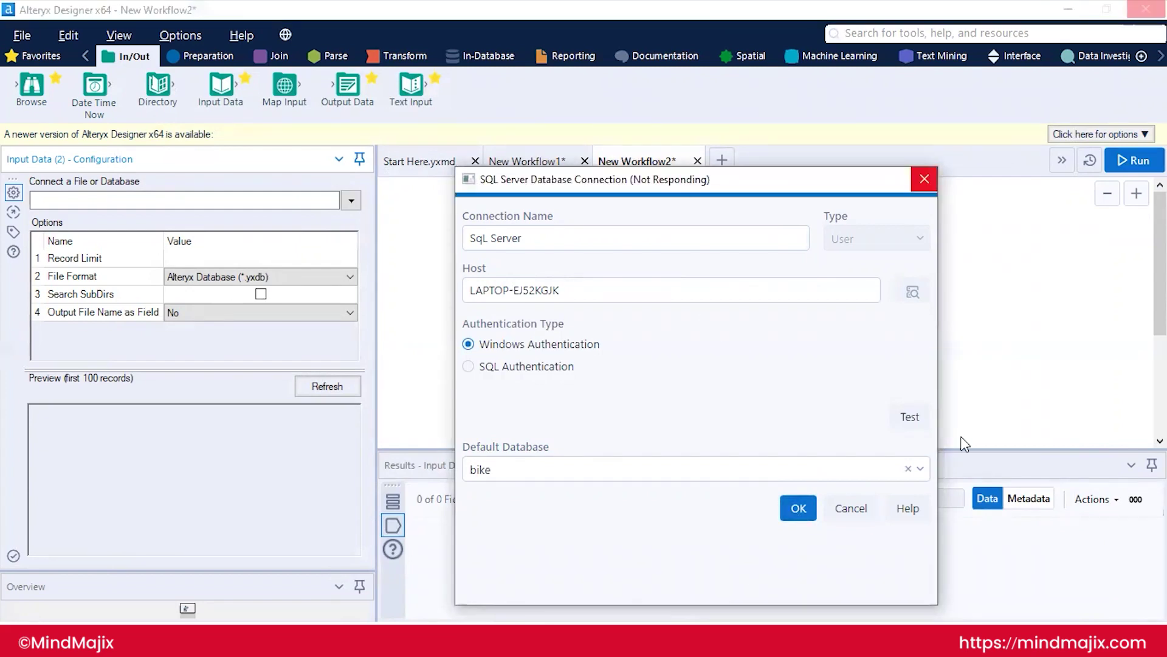
- Build a visual query on the Bike_Output table from the dbo schema of bike and apply it to the lower Input Data tool
left_click(725, 132)
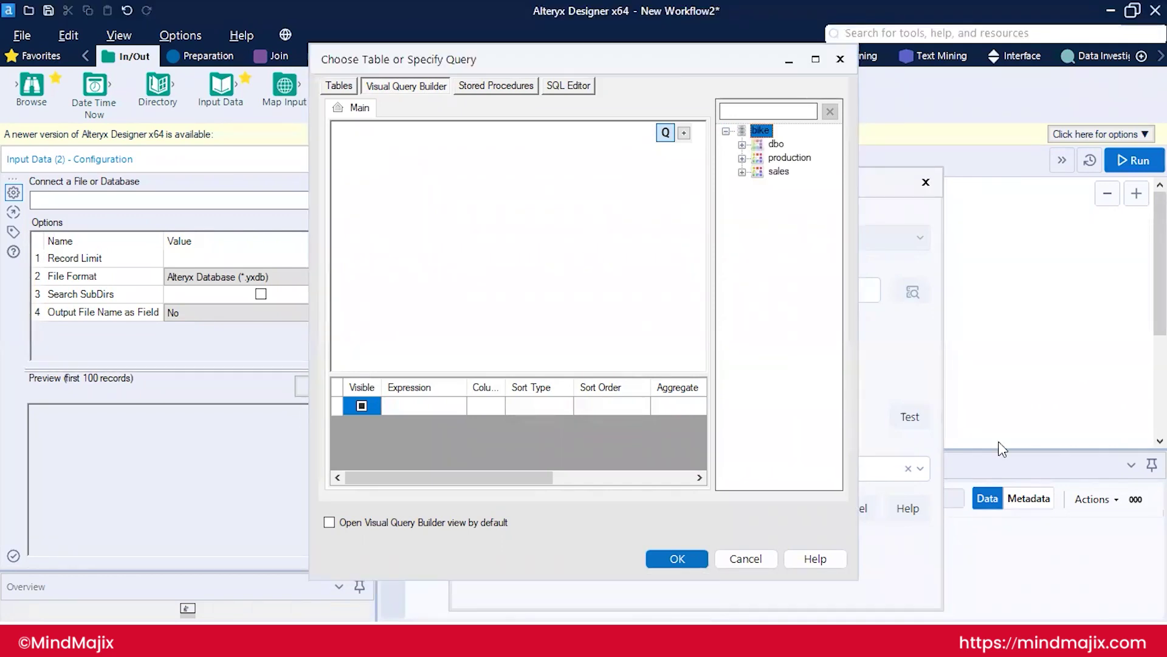
left_click(742, 146)
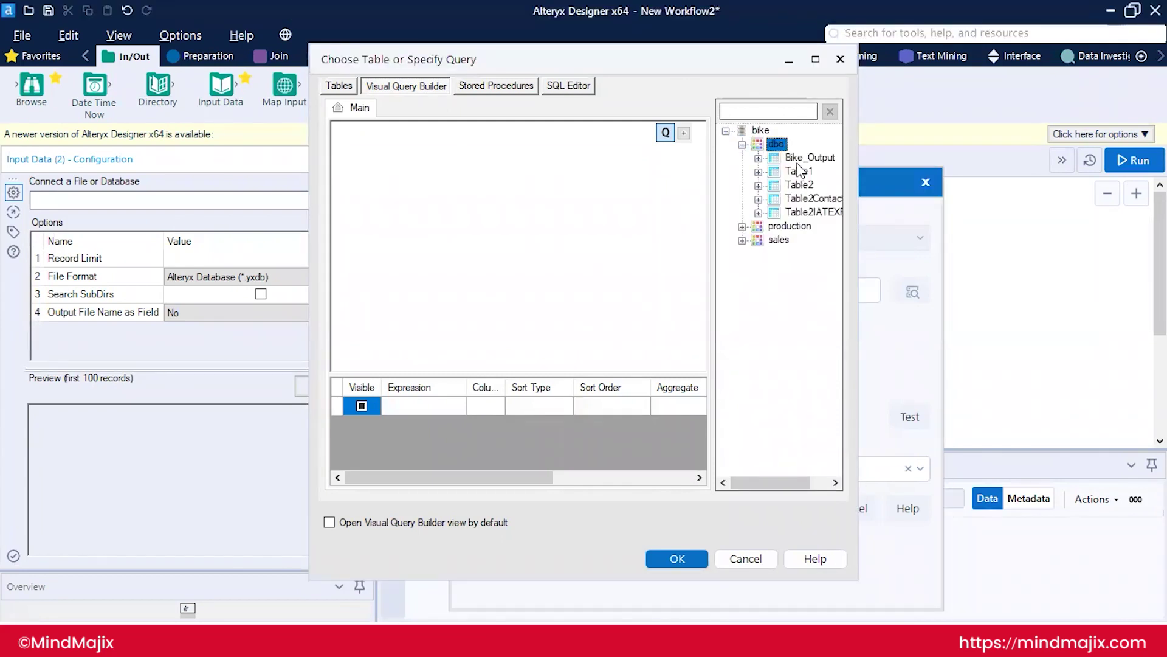
left_click_drag(800, 158, 452, 227)
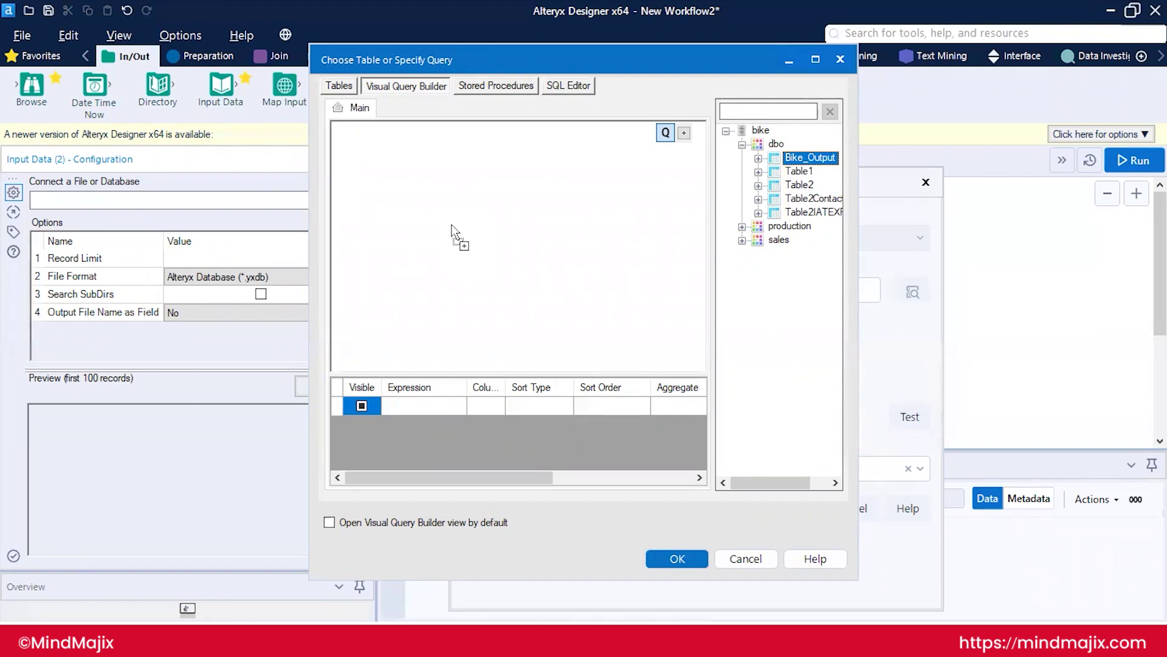
mouse_move(451, 226)
left_mouse_down()
mouse_move(742, 590)
mouse_move(456, 231)
left_mouse_up()
left_click(684, 557)
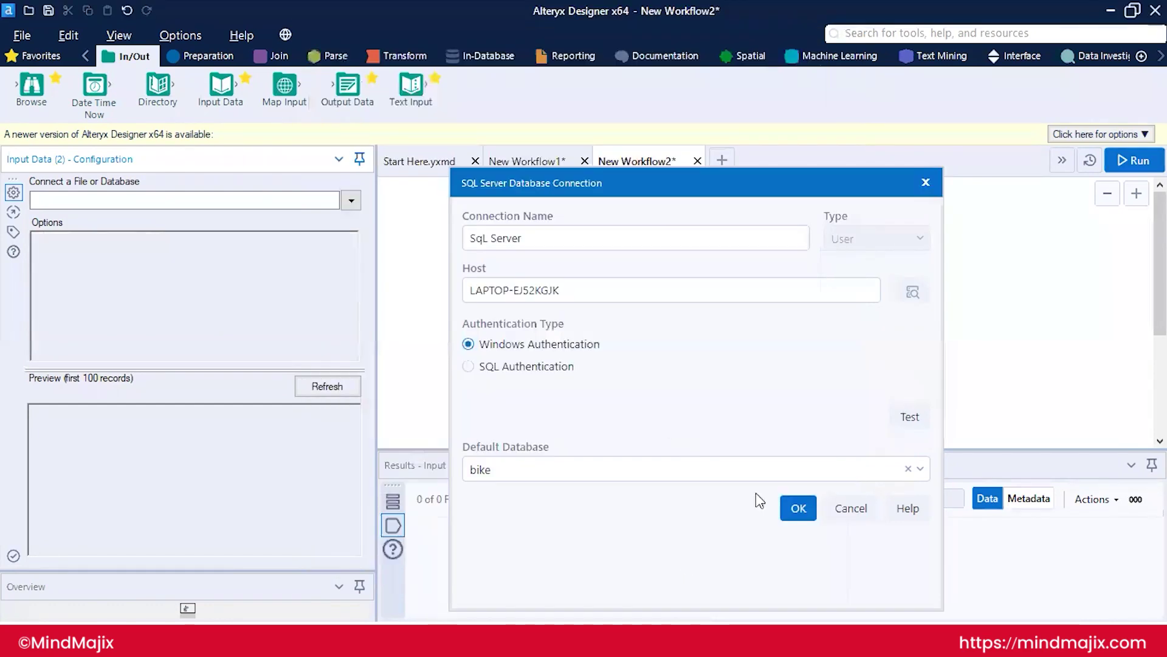
left_click(794, 505)
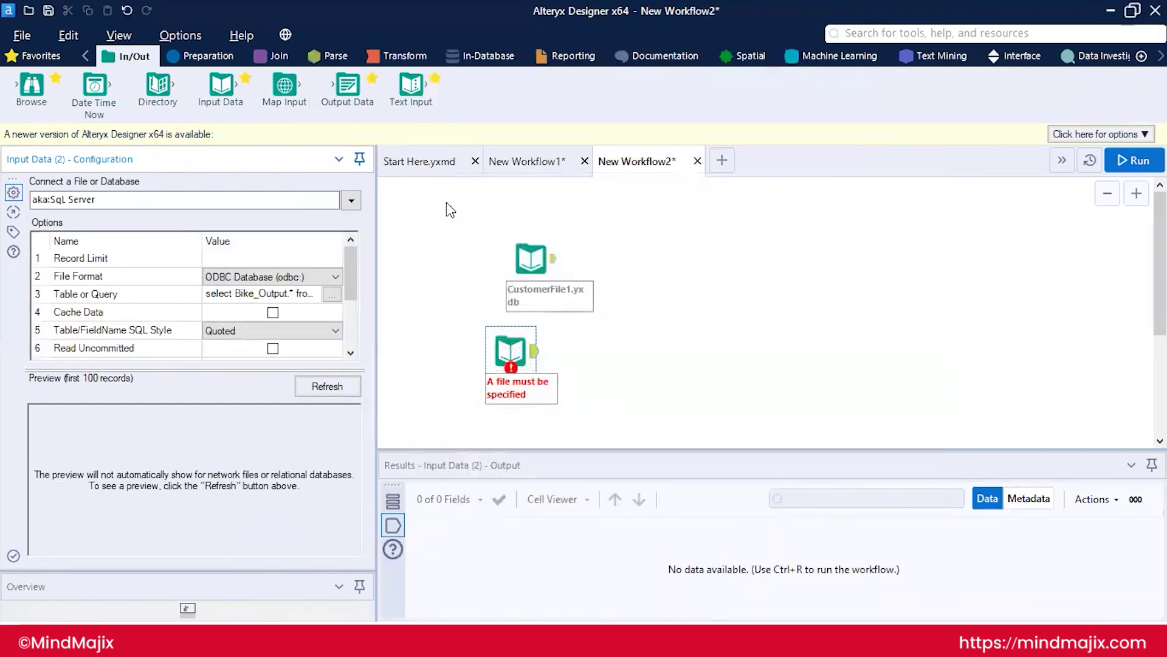
- Place a Join tool beside the inputs, connecting CustomerFile1 to its left input and the SQL Server source to its right input
left_click(275, 55)
left_click_drag(221, 85, 675, 340)
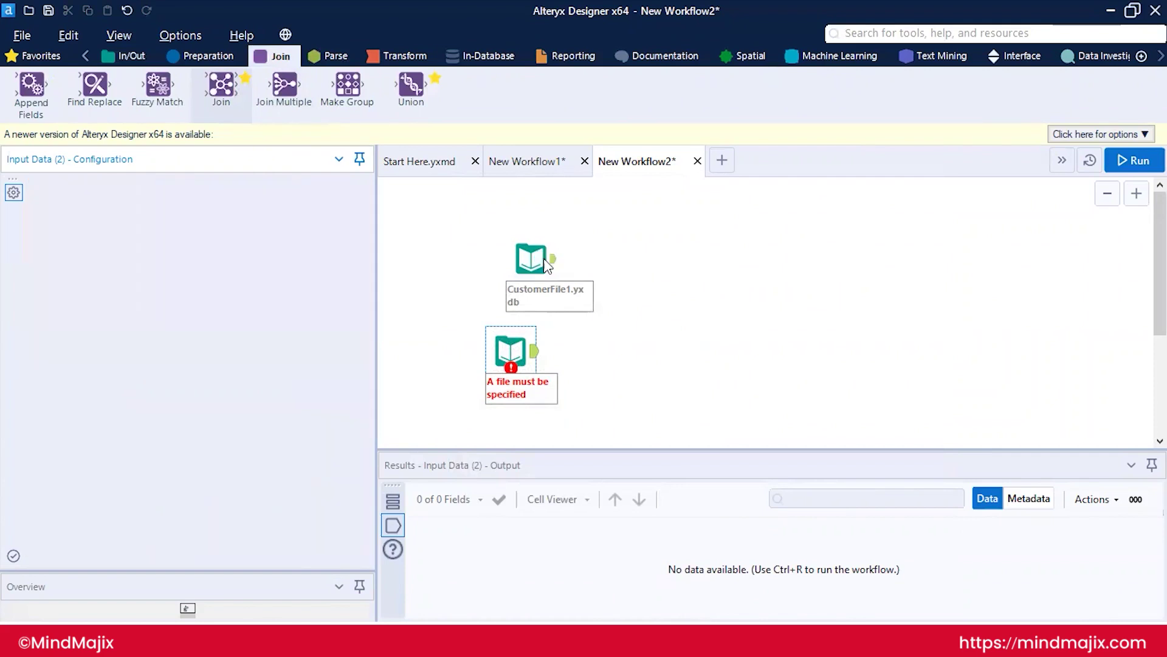
left_click_drag(558, 264, 651, 330)
left_click_drag(533, 351, 652, 351)
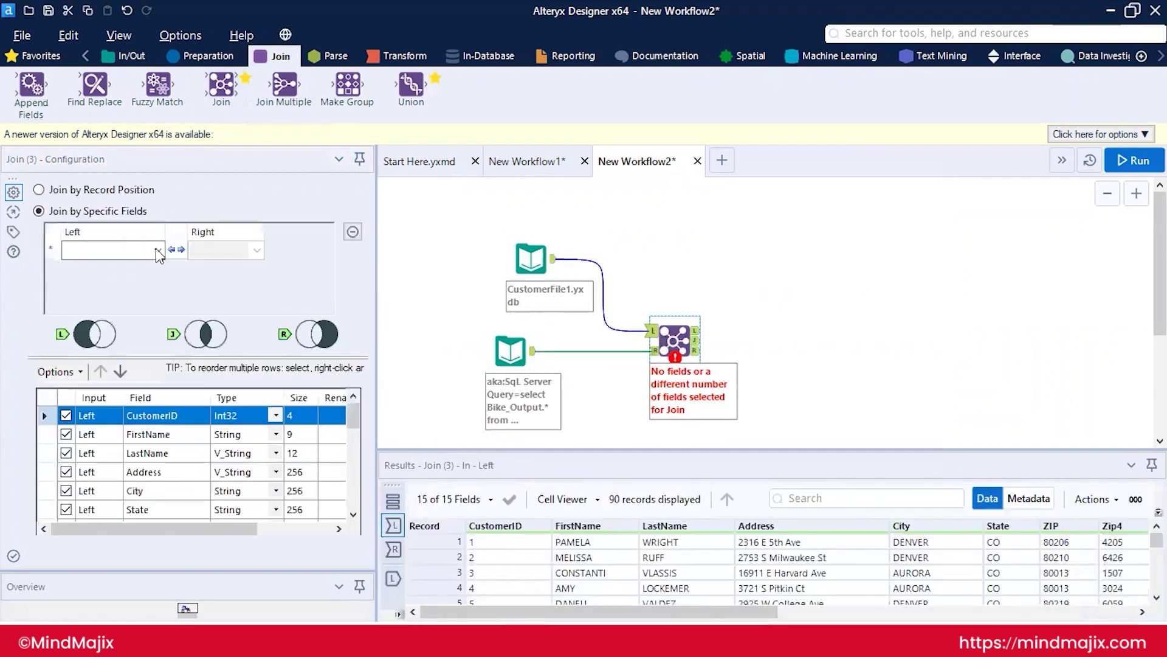
- Set the Join tool to join by record position, run the workflow, and view the joined output records
left_click(156, 249)
left_click(40, 186)
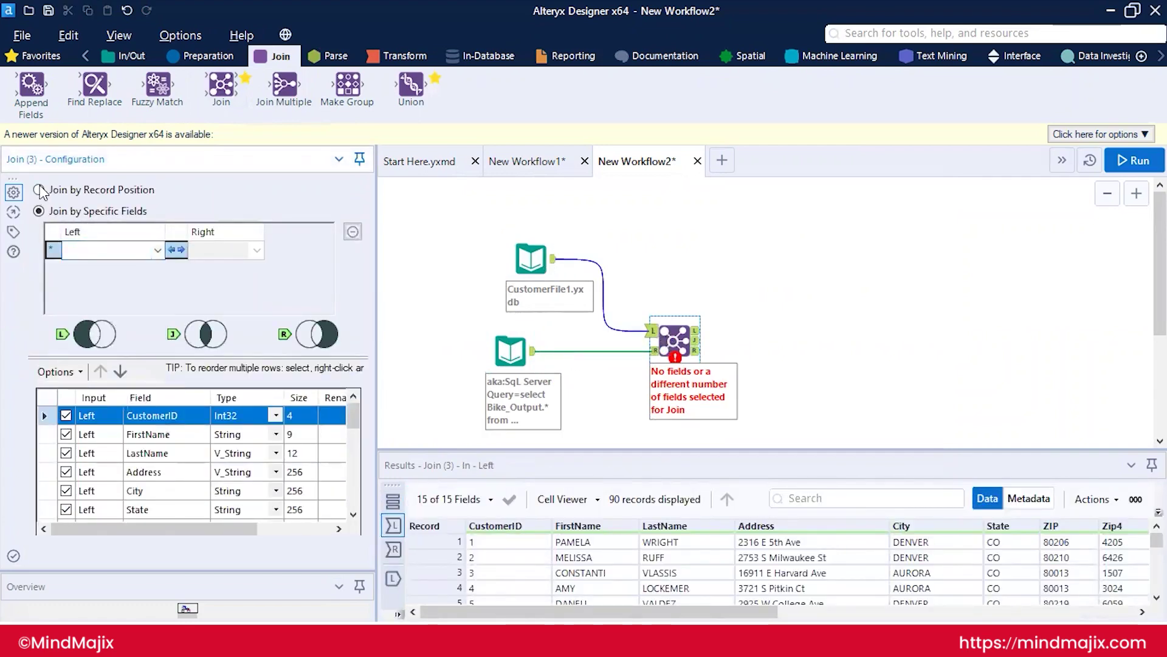
left_click(40, 190)
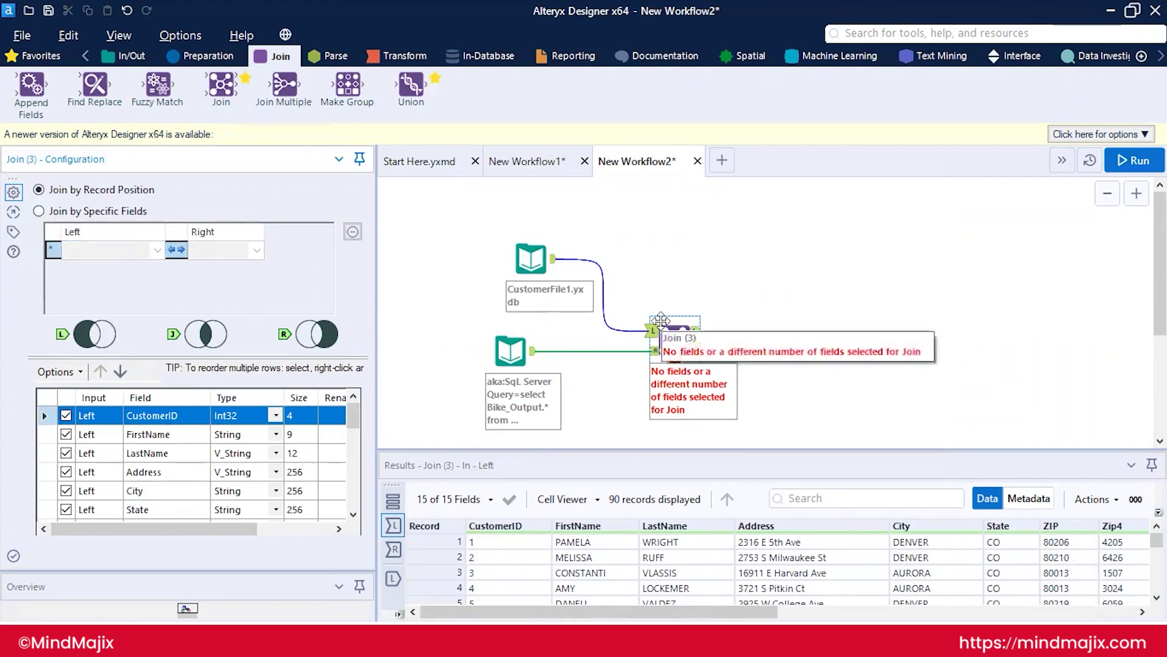
key("ctrl+r")
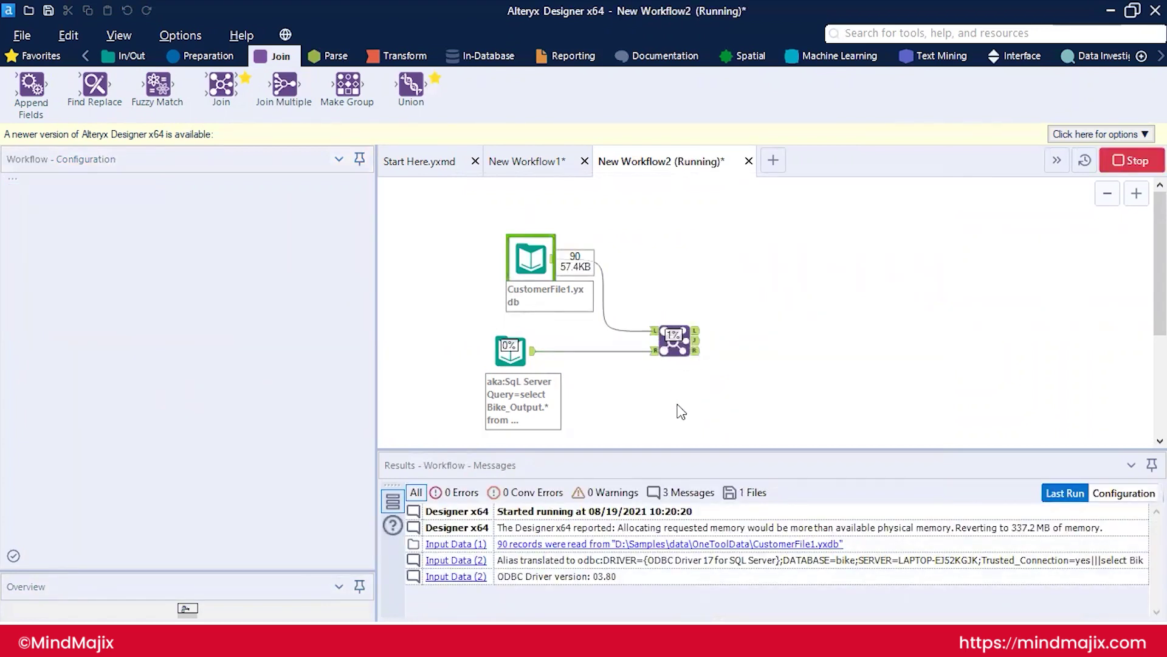
left_click(697, 346)
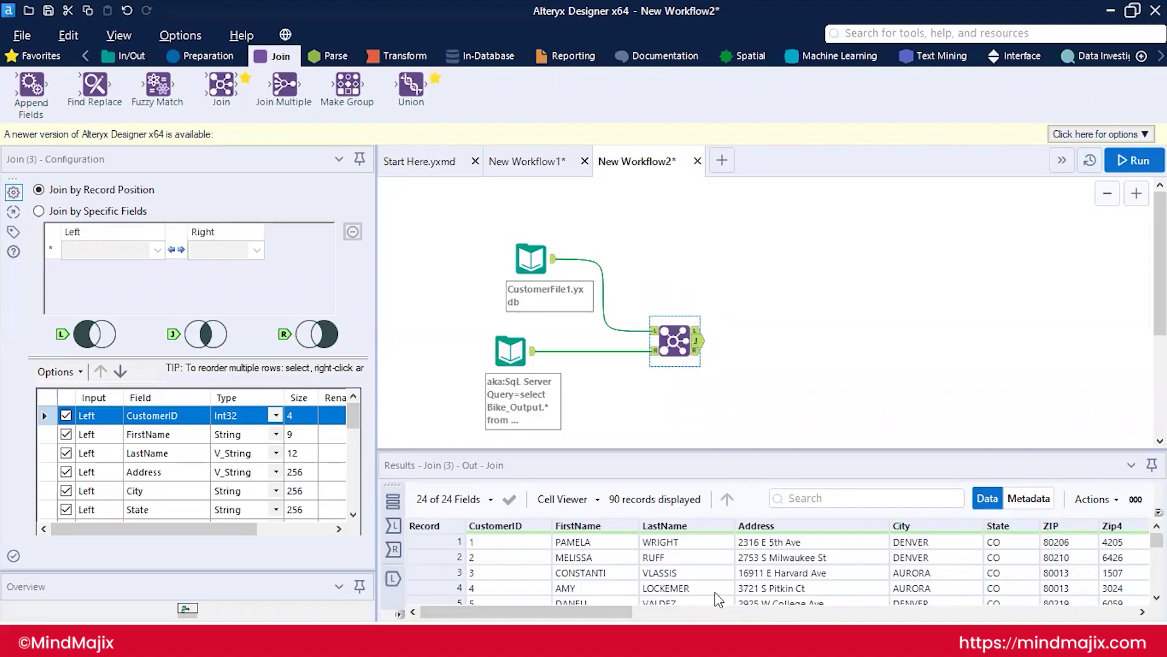
- Add a Union tool after the Join tool and connect the Join's L, J and R outputs to it
left_click(861, 33)
type("uni")
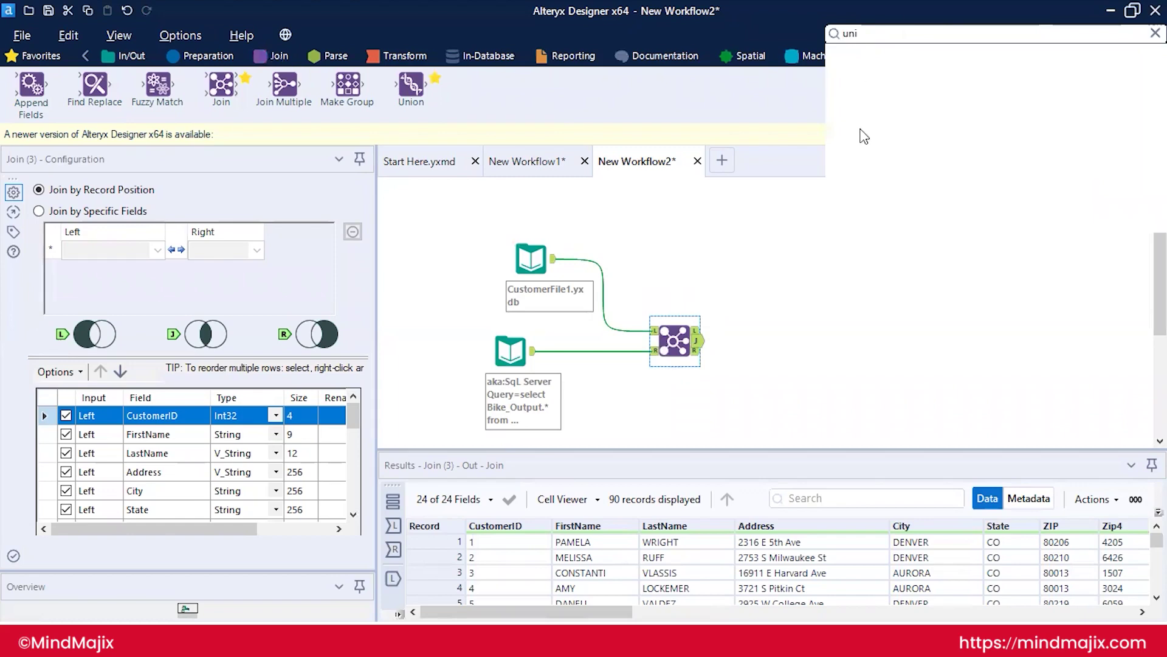
left_click_drag(864, 160, 797, 311)
left_click_drag(697, 340, 775, 310)
left_click_drag(699, 352, 776, 311)
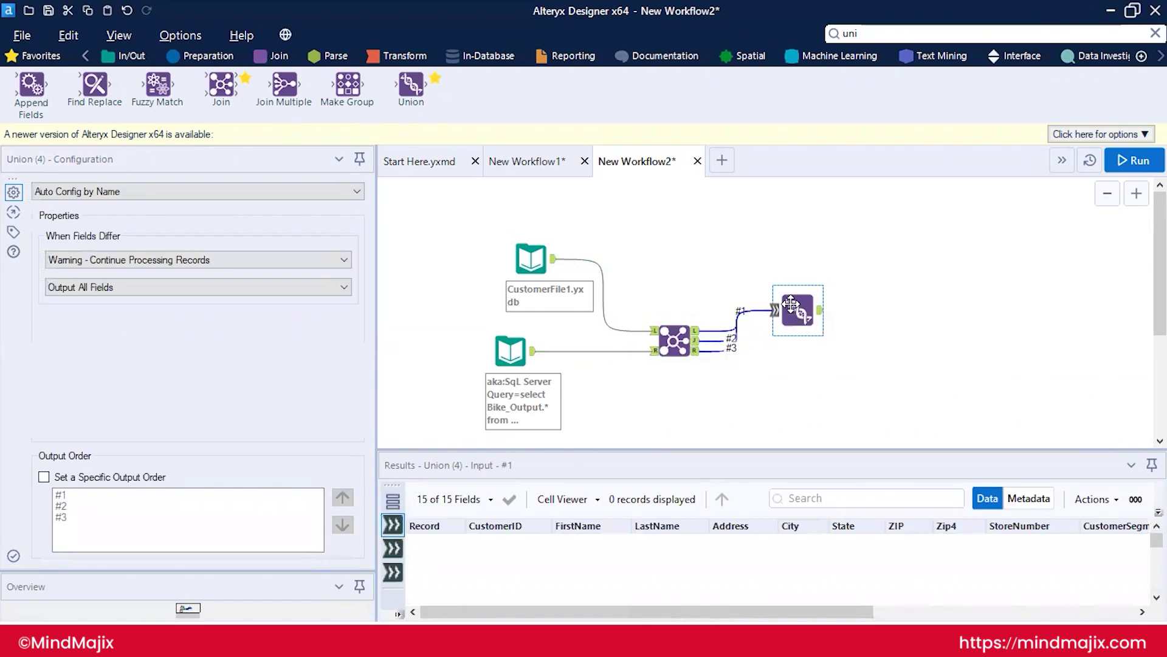
- Keep the Union on Auto Config by Name and set a specific output order with input #2 first
left_click(267, 213)
left_click(244, 193)
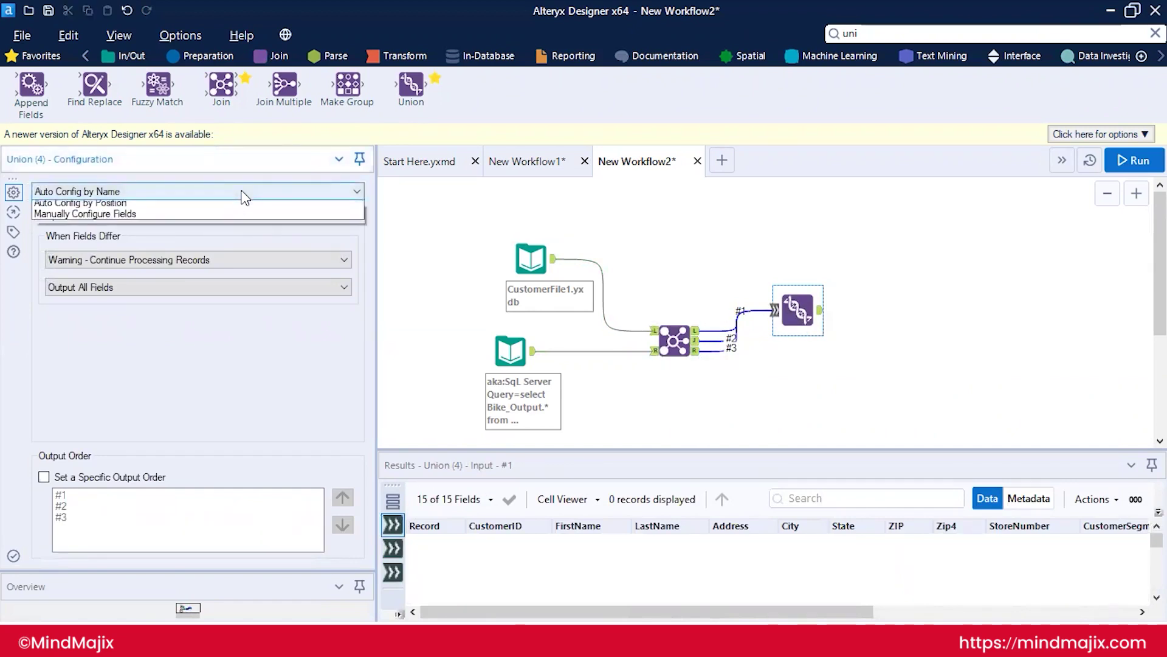
left_click(241, 190)
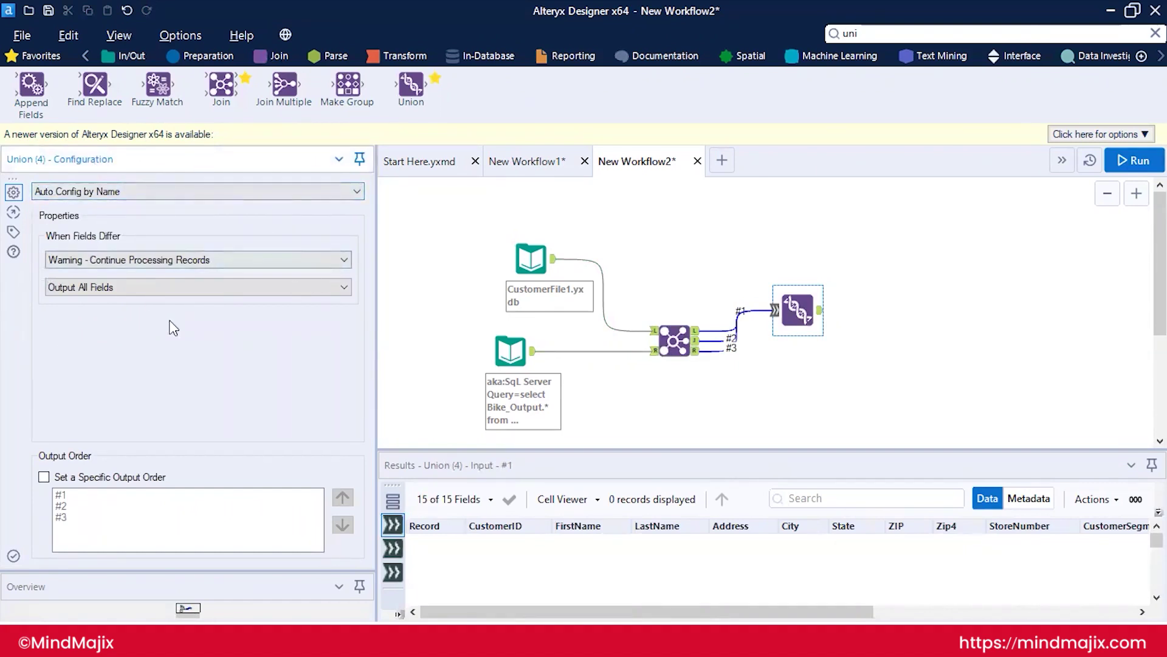
left_click(45, 477)
left_click(304, 505)
left_click(350, 498)
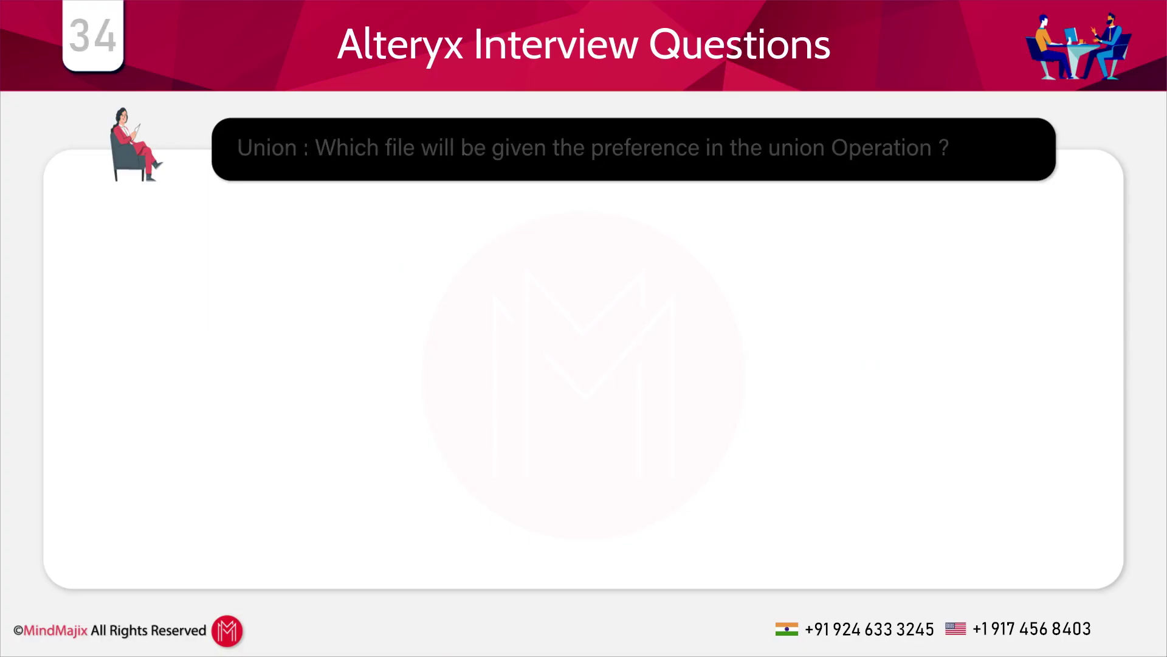
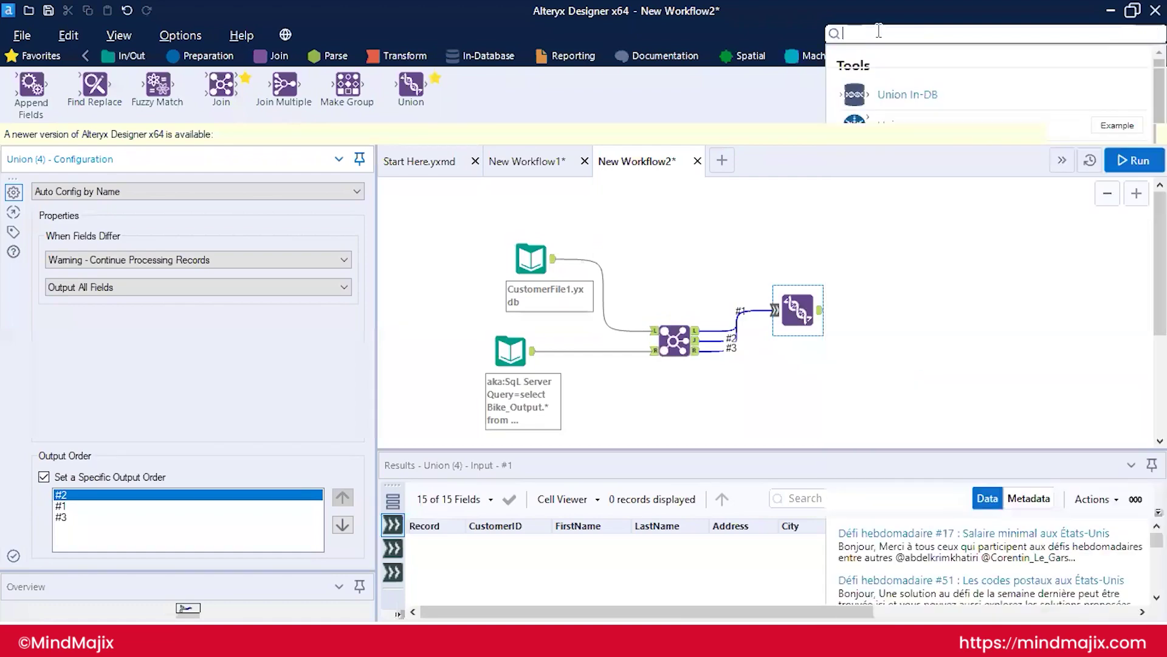
- Add a Find Replace tool, connecting CustomerFile1 to its F input and the SQL Server source to its R input
type("find")
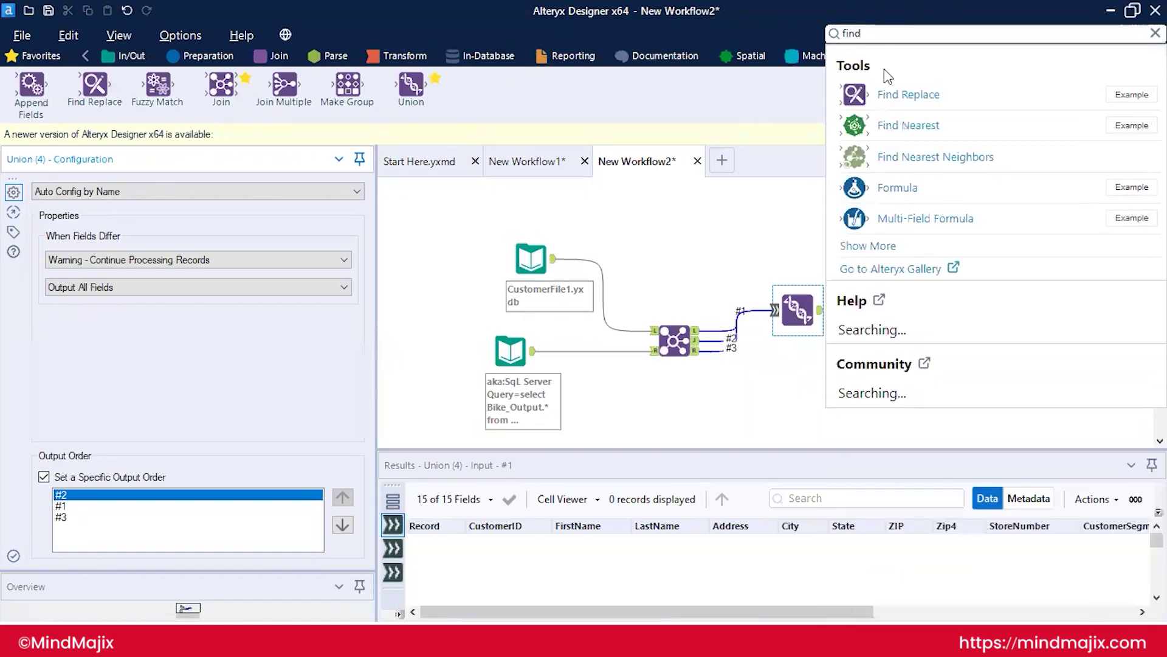
left_click_drag(889, 94, 598, 318)
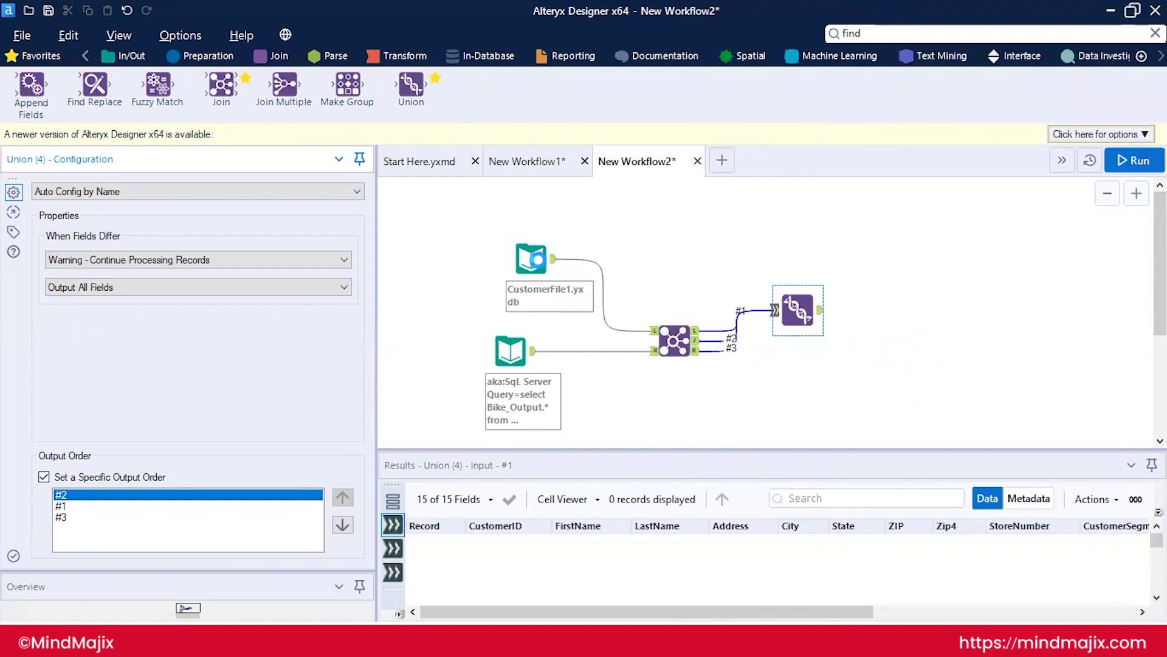
left_click_drag(558, 263, 715, 423)
left_click_drag(533, 351, 720, 333)
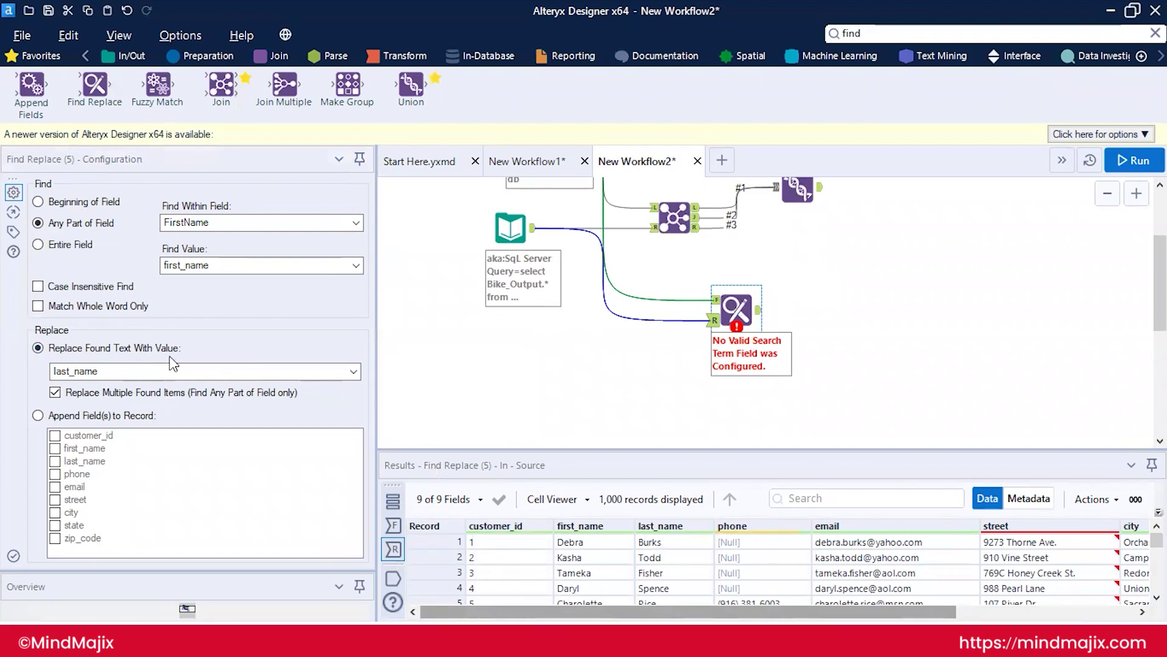
left_click(354, 371)
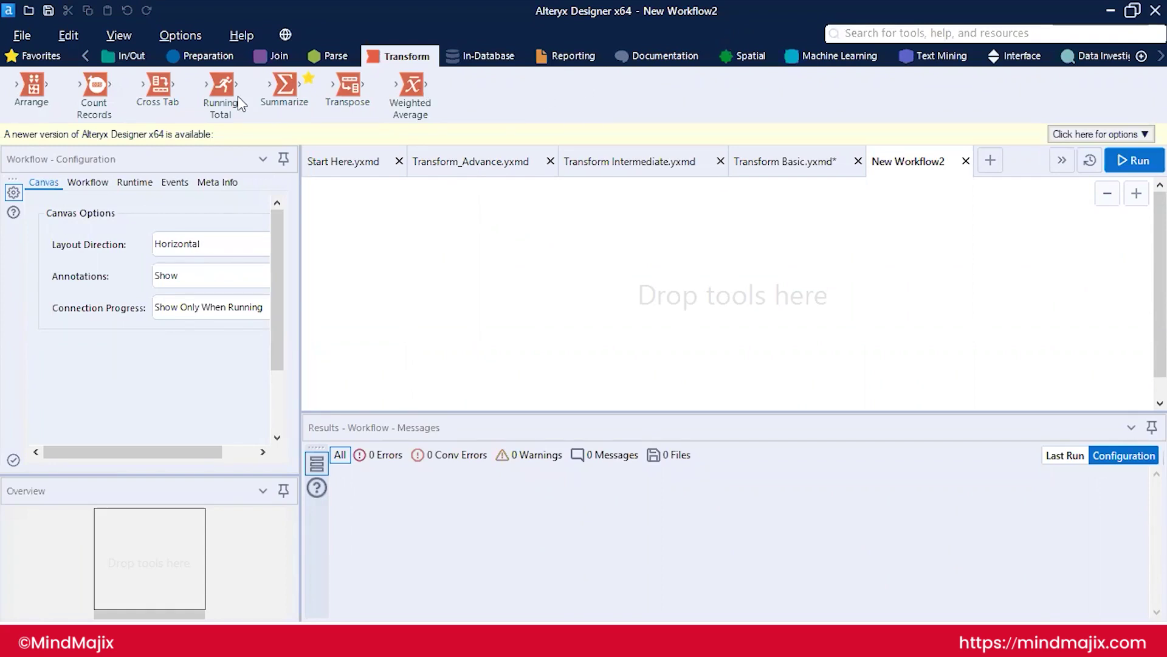
mouse_move(156, 86)
mouse_move(474, 641)
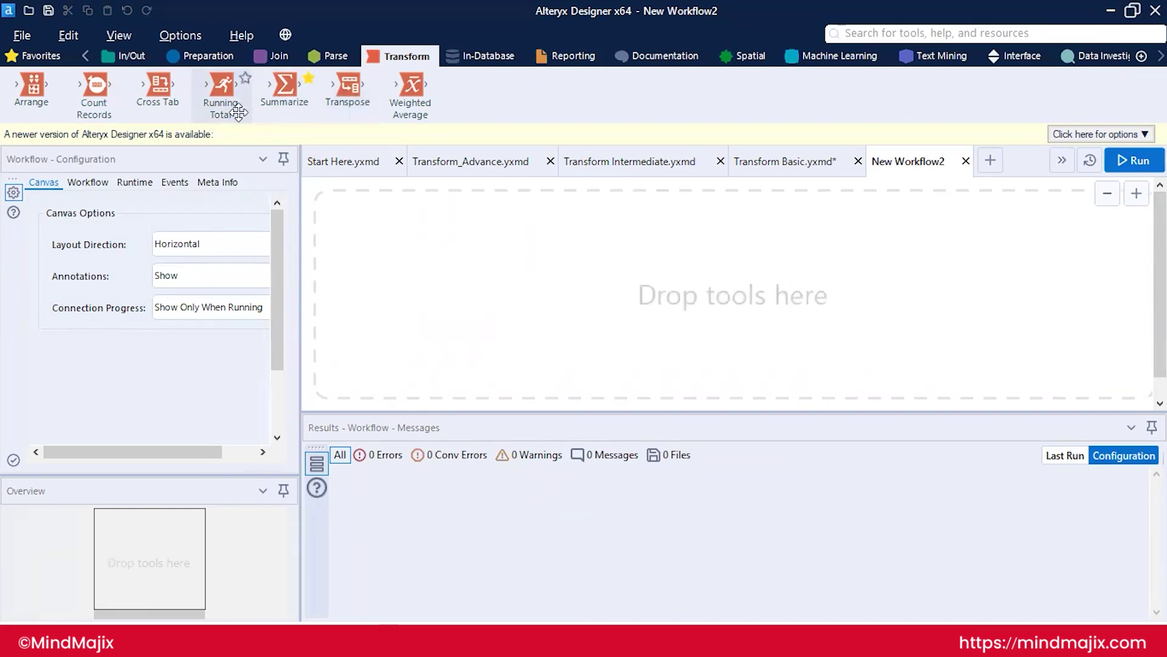
mouse_move(336, 96)
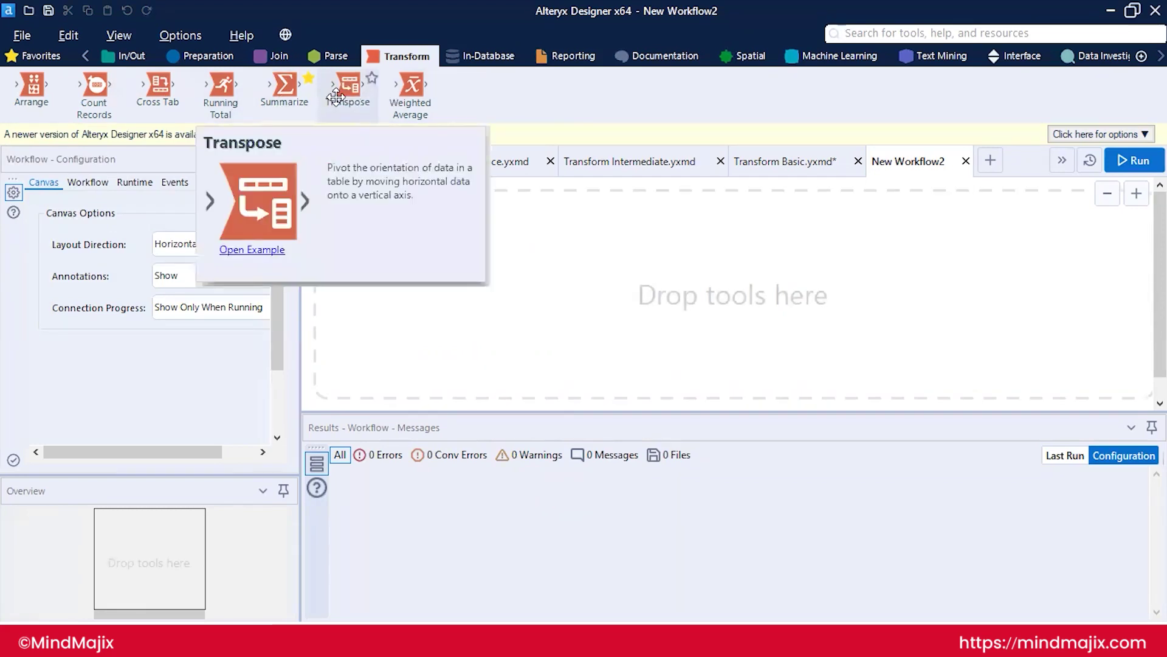
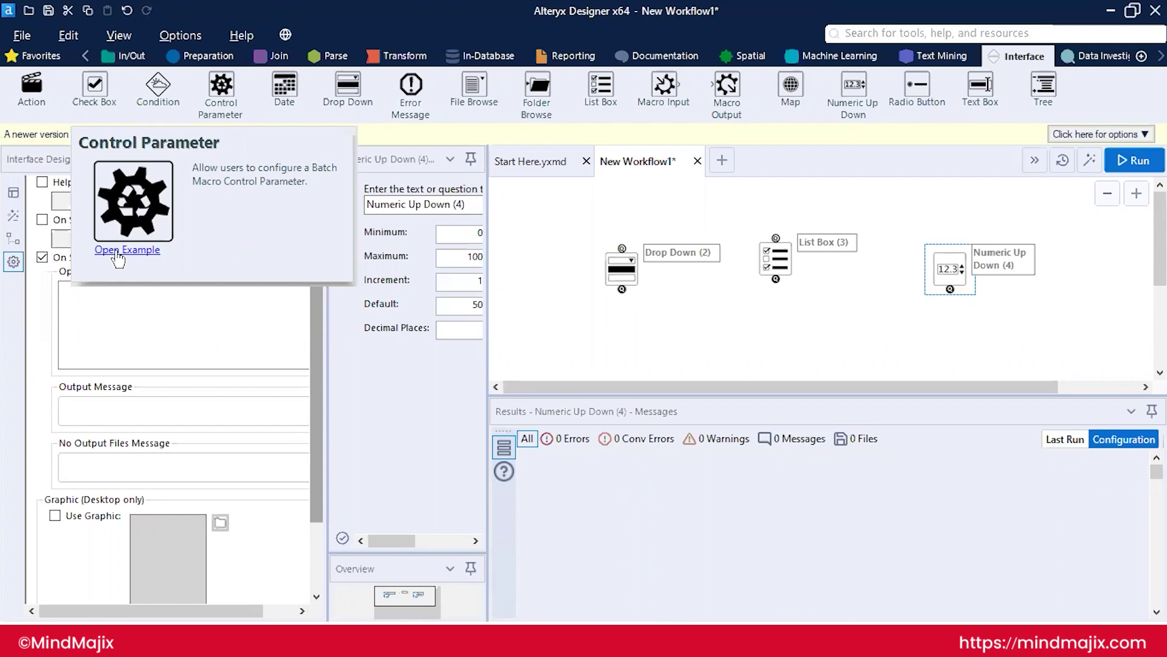
- Open the Control Parameter tool's example and enlarge its canvas by narrowing the configuration area and hiding the Interface Designer
left_click(116, 251)
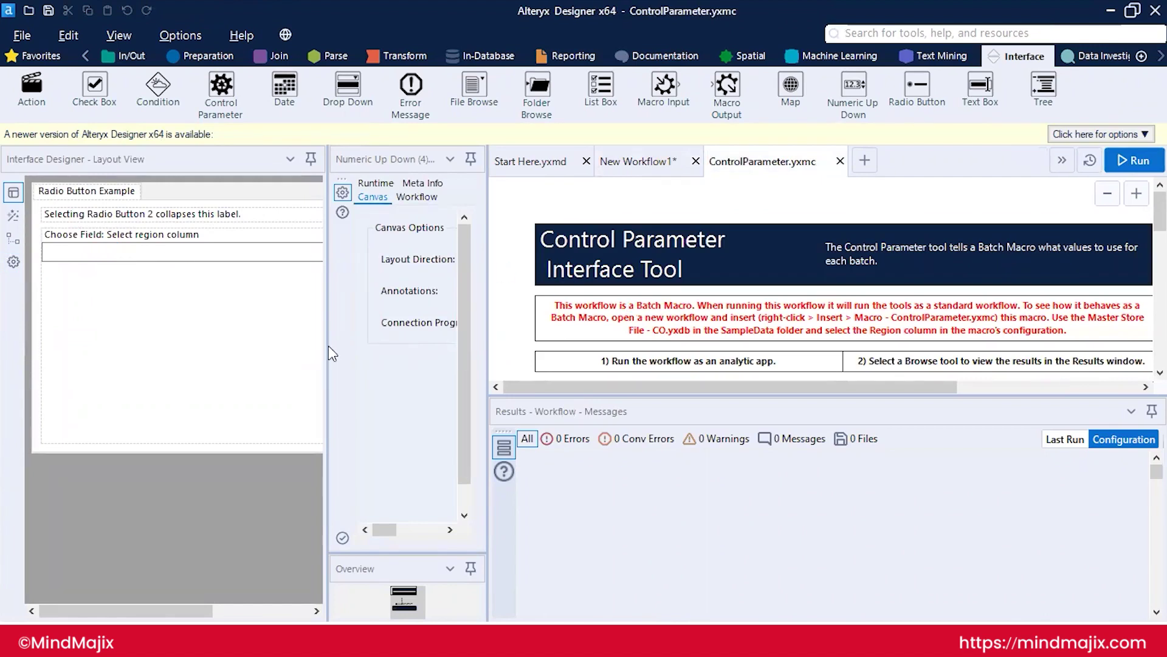
left_click_drag(326, 347, 186, 347)
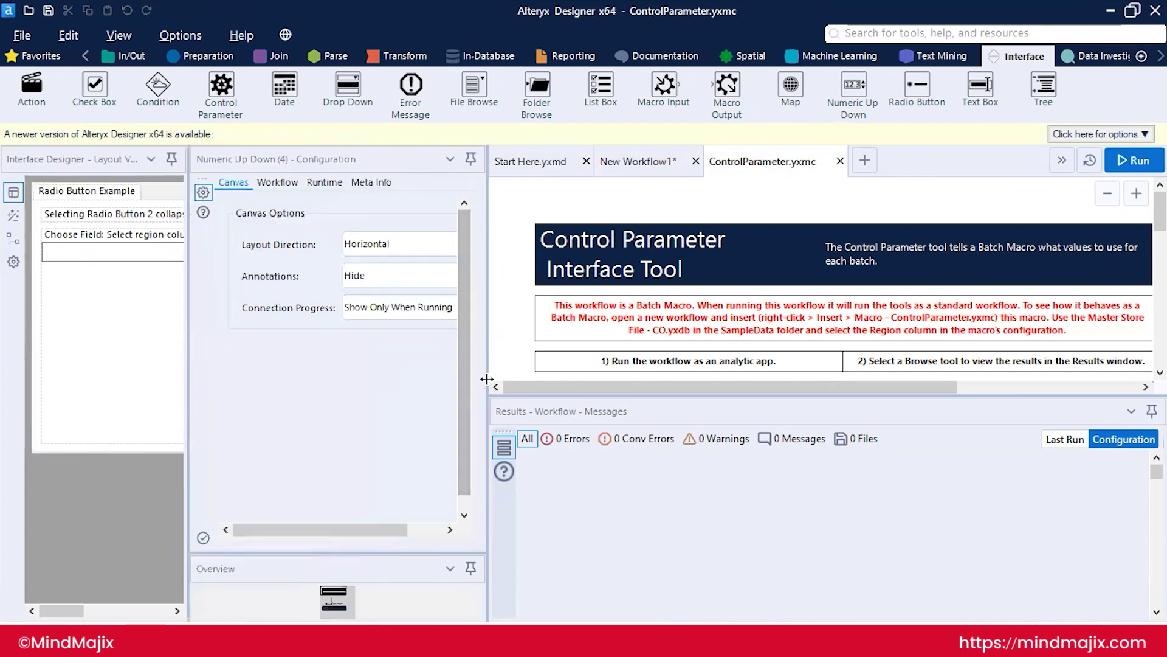
left_click_drag(485, 386, 358, 382)
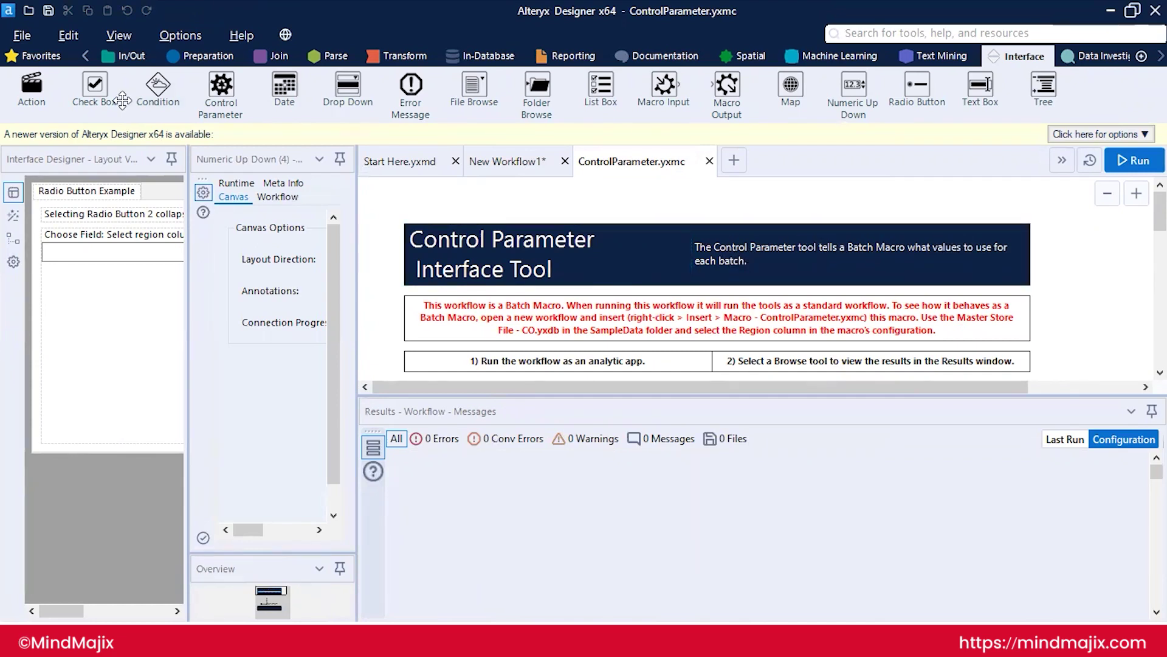
key("ctrl+alt+d")
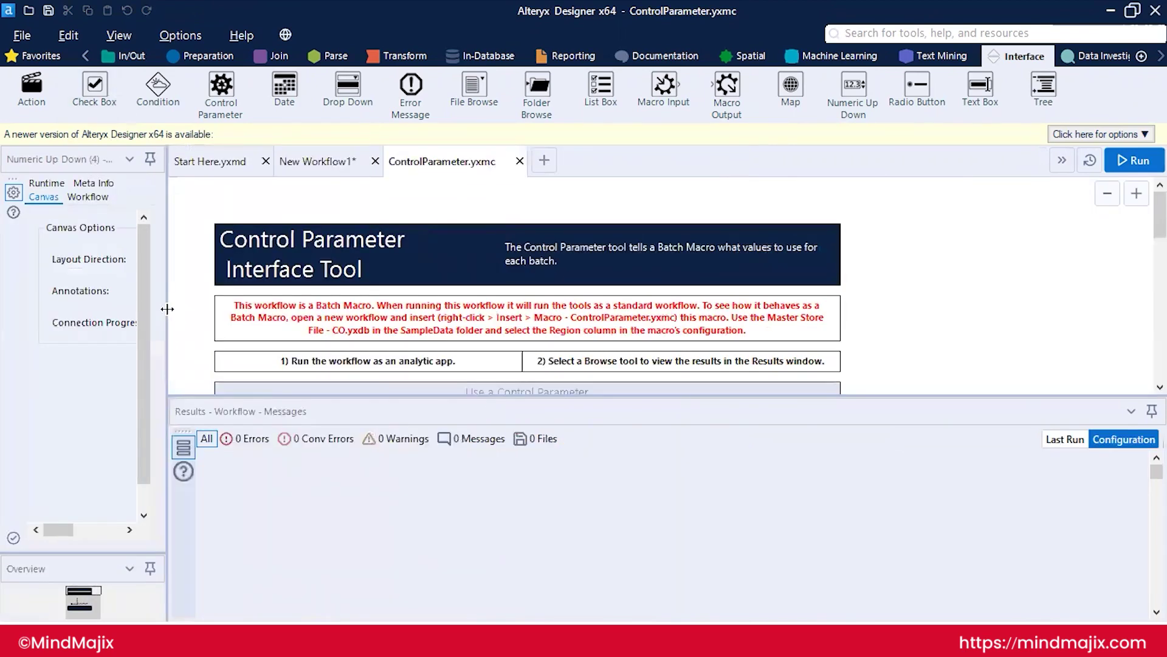
- Widen the configuration area and check the workflow type in the ControlParameter example's workflow settings
left_click_drag(167, 309, 295, 307)
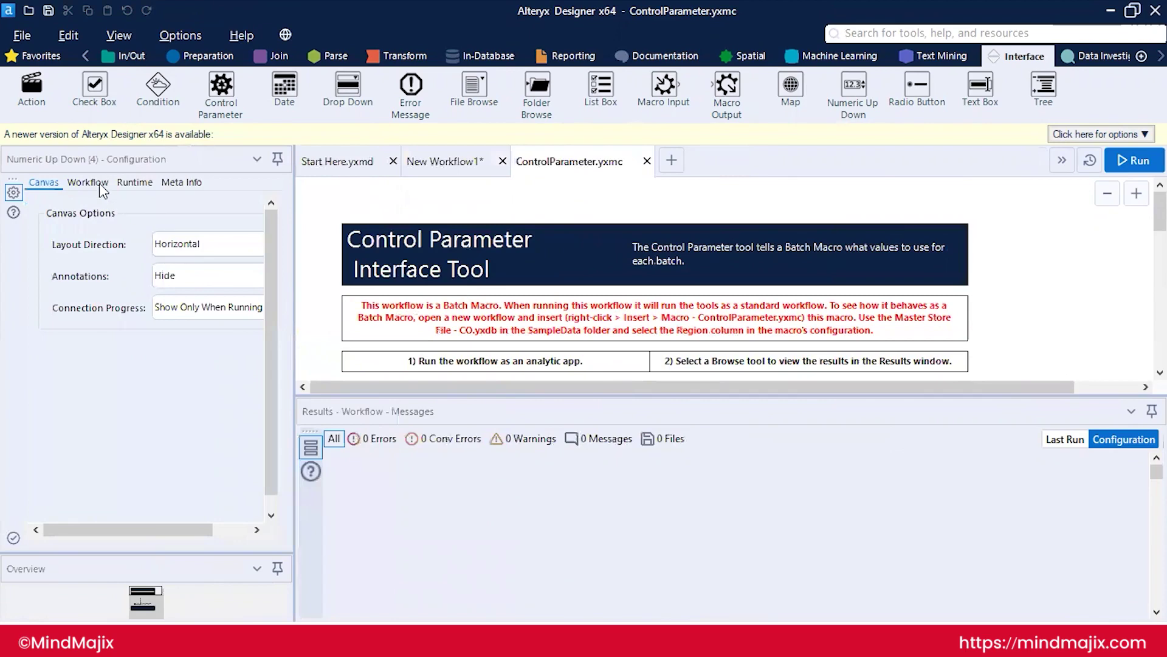
left_click(100, 184)
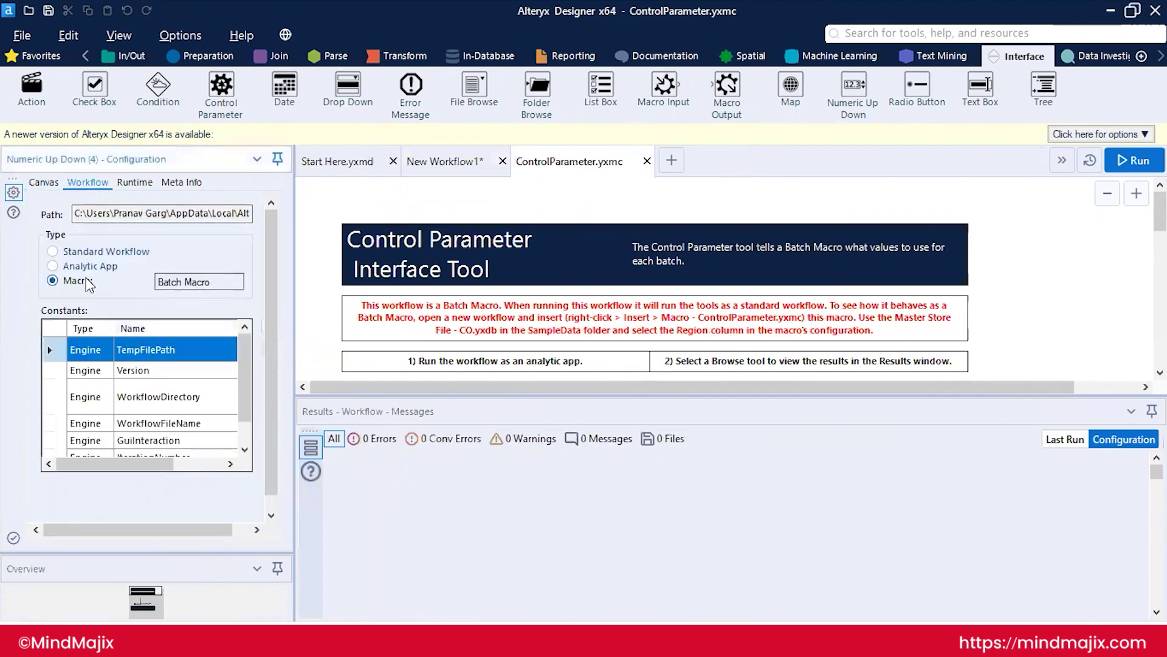
scroll(349, 289, "down", 1)
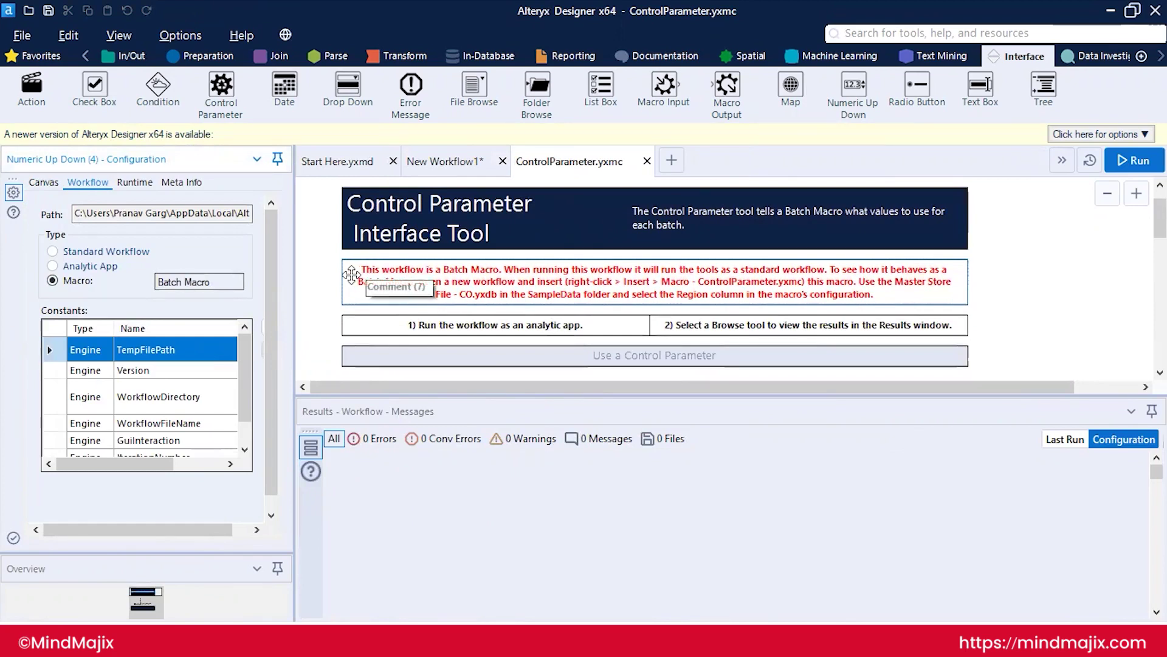
- Examine the example's comments on running the batch macro and configuring the Control Parameter
left_click(352, 276)
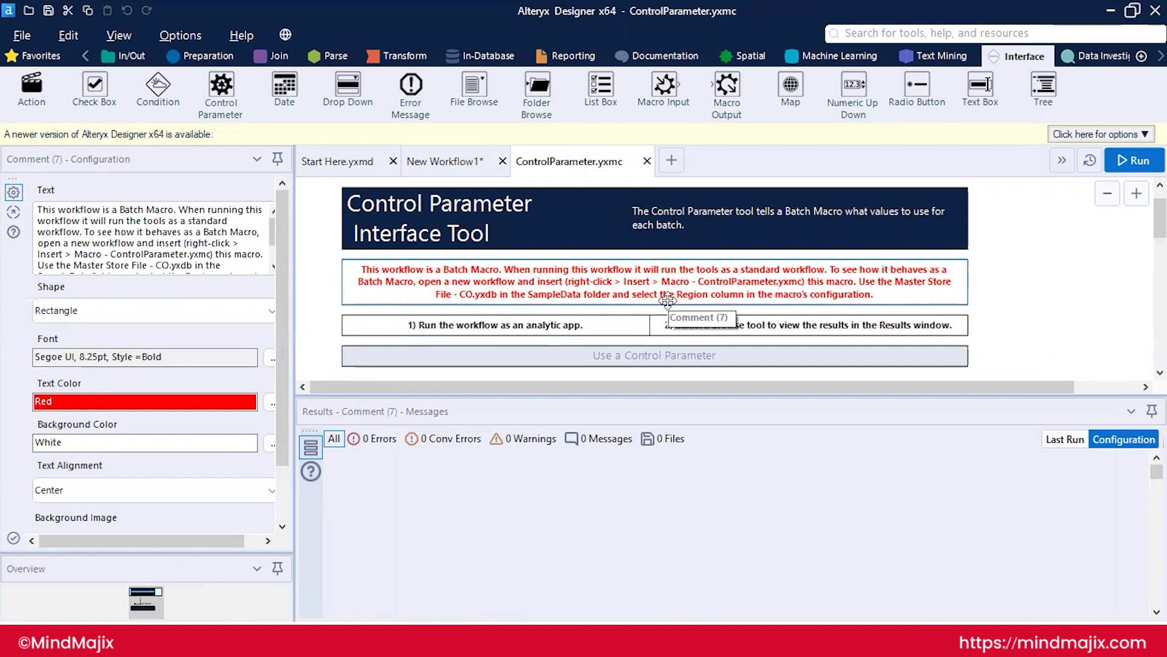
scroll(667, 300, "down", 1)
scroll(667, 300, "down", 1)
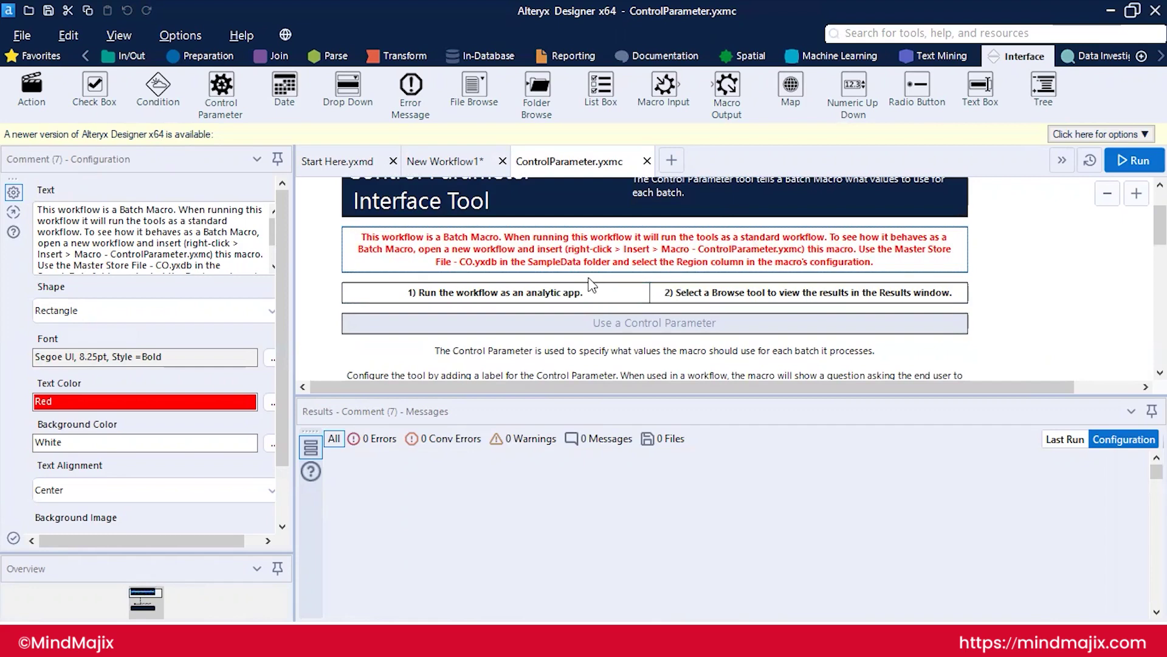
scroll(590, 283, "down", 3)
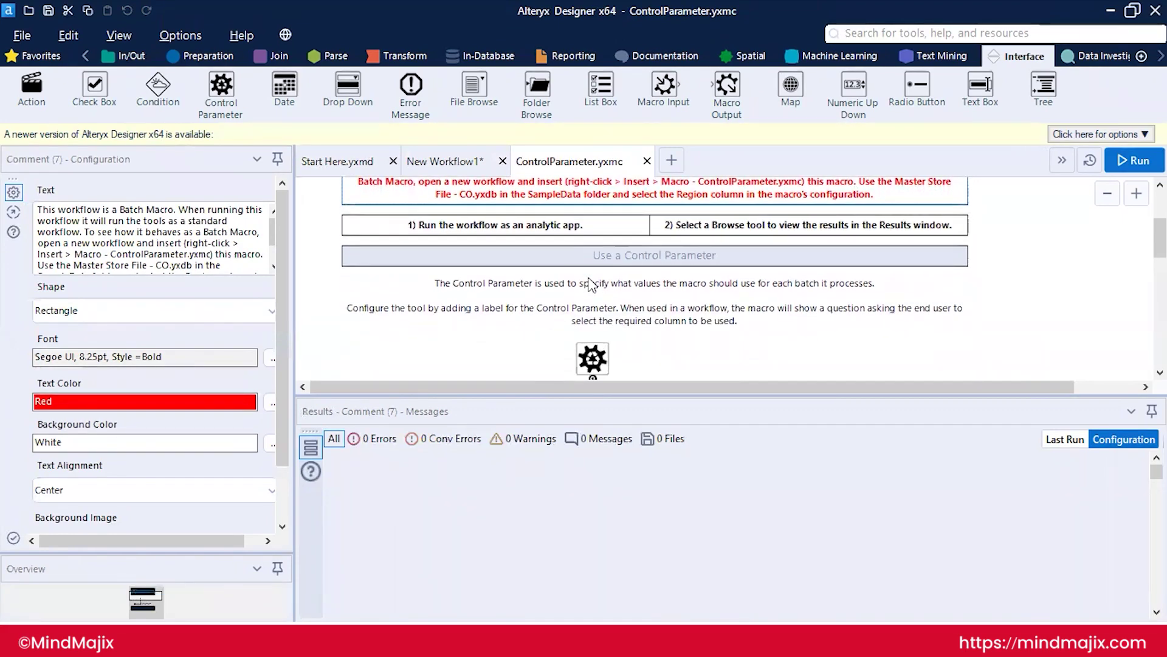
left_click(454, 294)
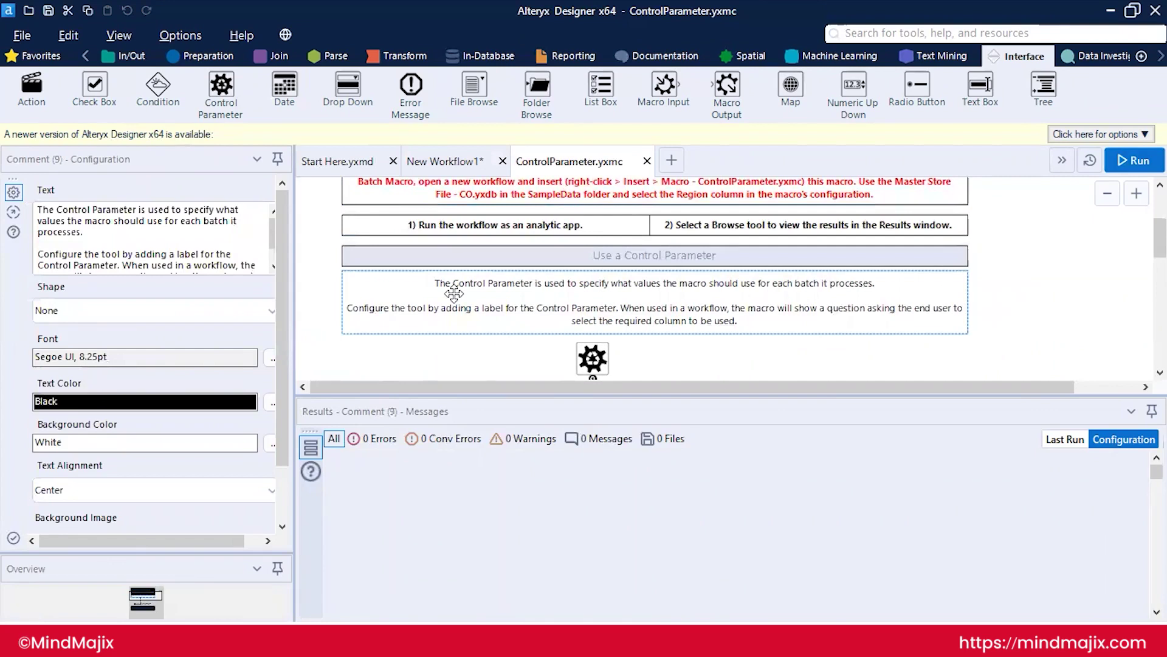
scroll(454, 294, "down", 3)
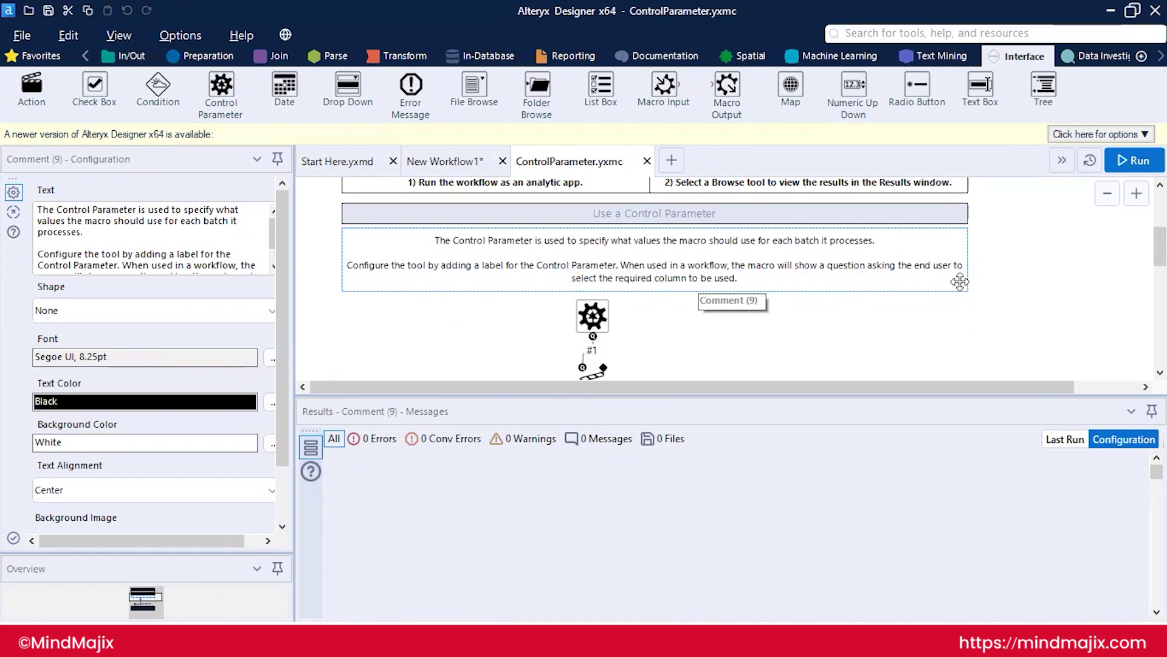
- Examine the configurations of the Text Input, Filter and Sort tools in the example workflow
scroll(718, 291, "down", 1)
scroll(718, 290, "down", 8)
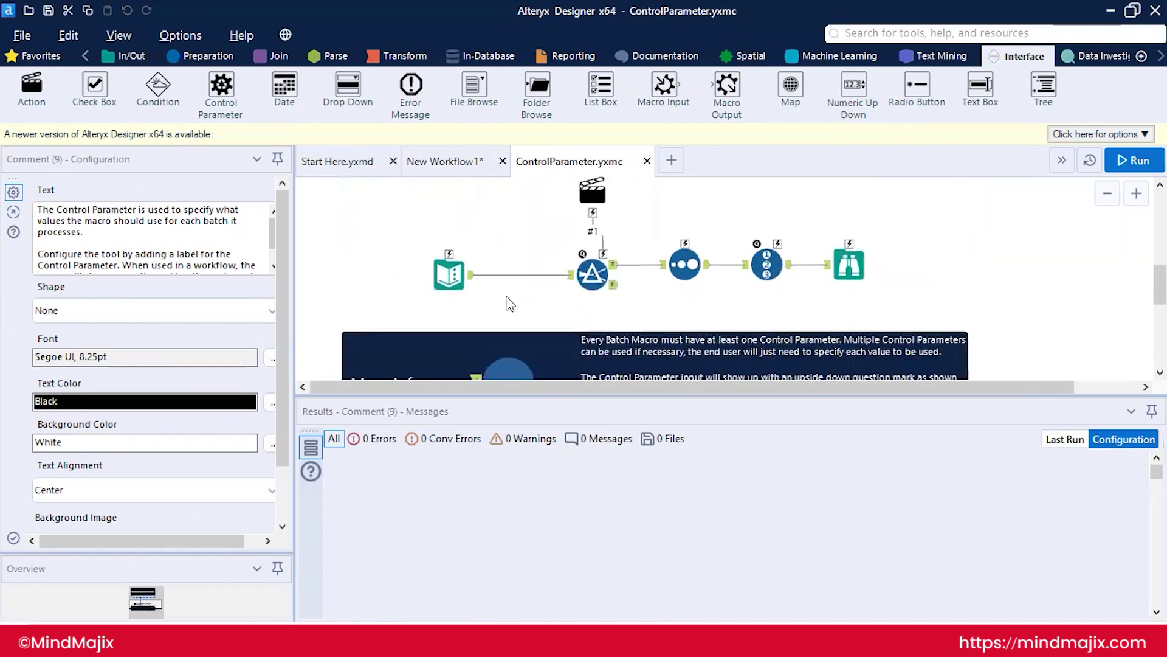
scroll(506, 295, "down", 2)
scroll(505, 293, "up", 1)
left_click(448, 237)
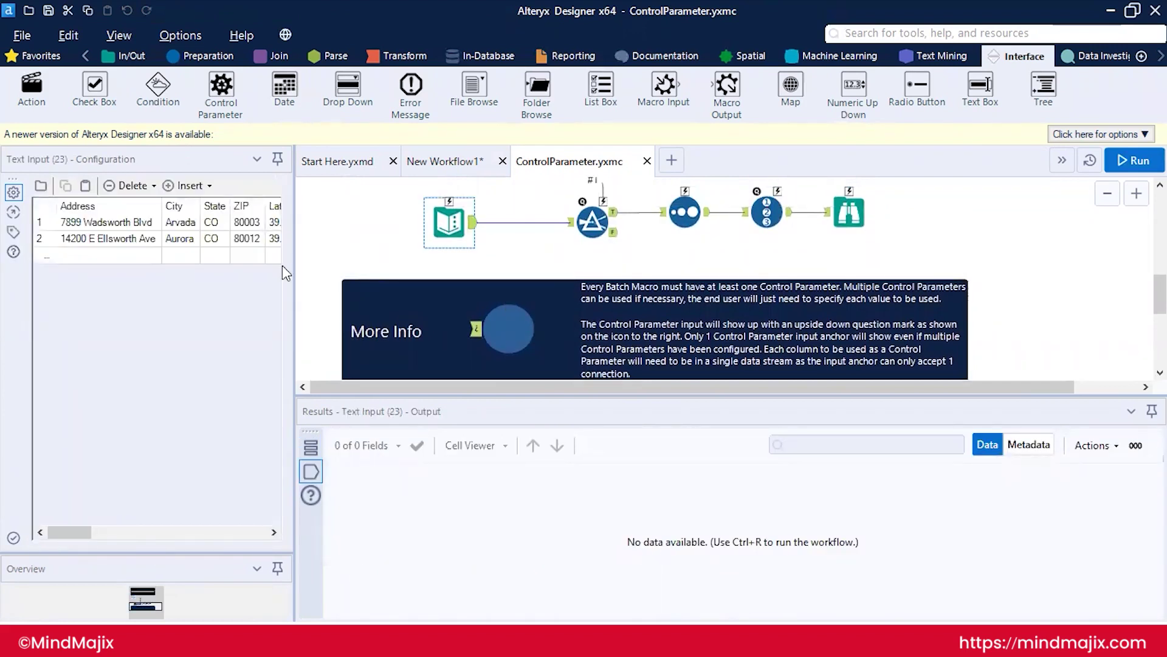
mouse_move(75, 535)
left_mouse_down()
mouse_move(212, 538)
mouse_move(91, 535)
left_mouse_up()
scroll(561, 268, "up", 2)
left_click(593, 281, "ctrl")
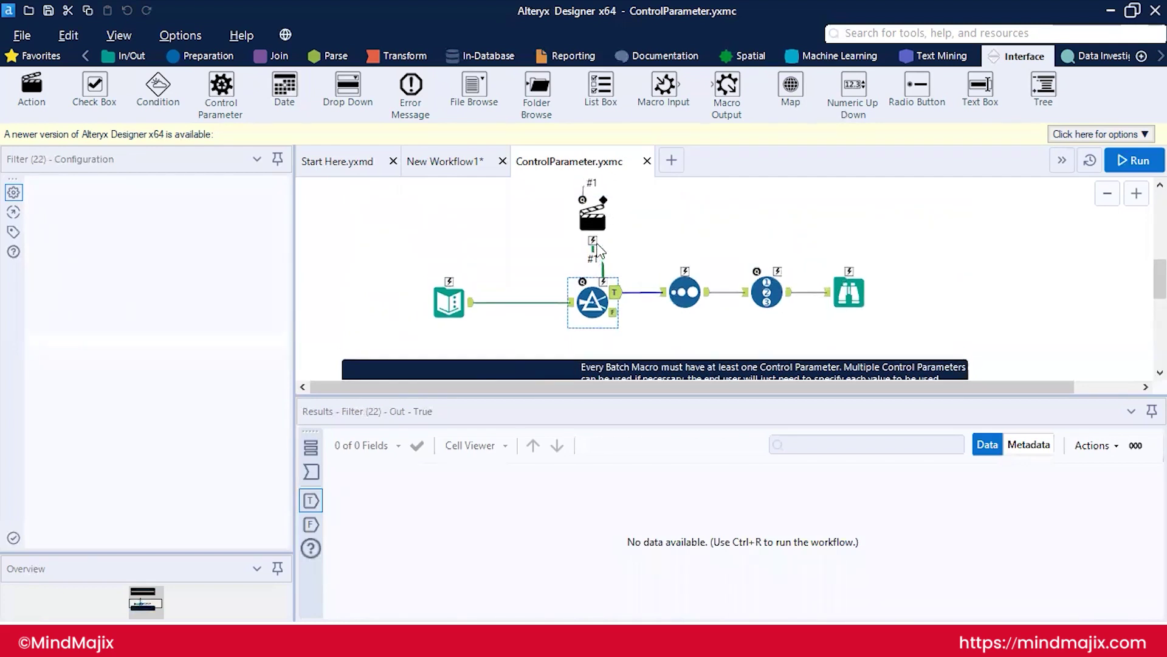
scroll(596, 246, "up", 2)
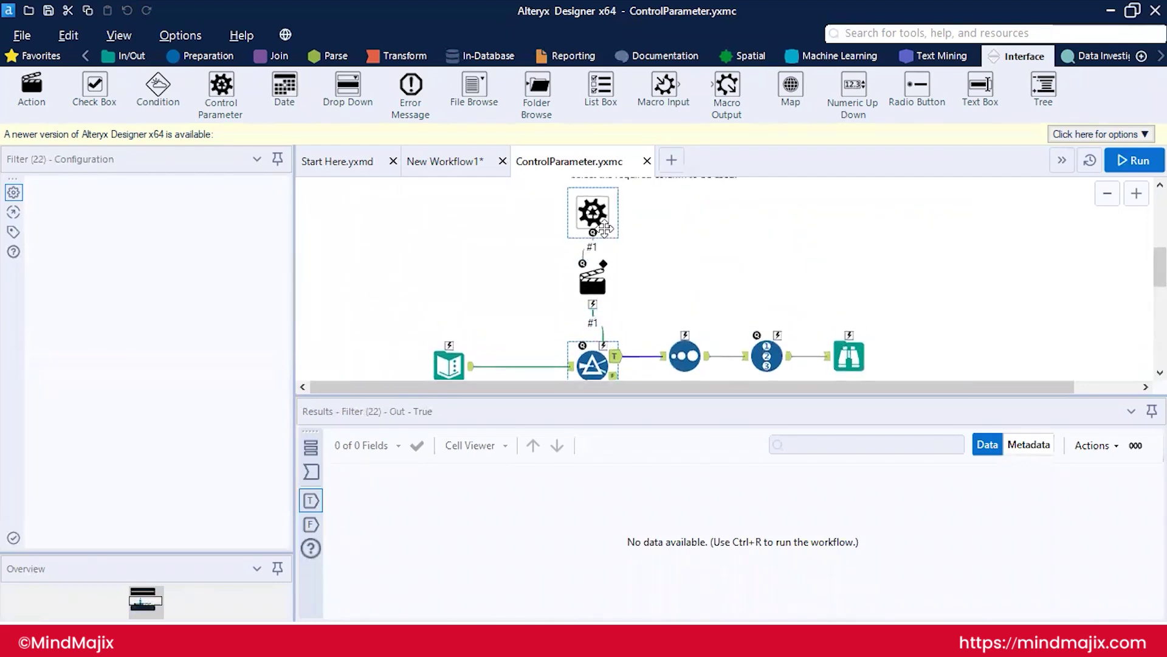
left_click(676, 341)
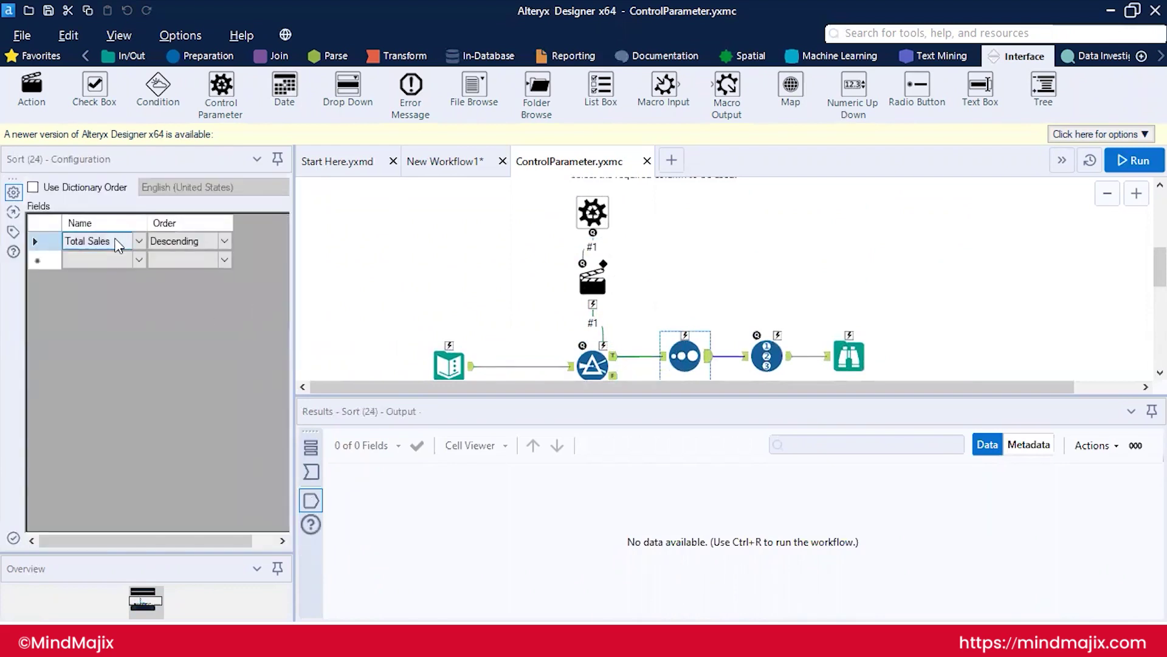
left_click(190, 262)
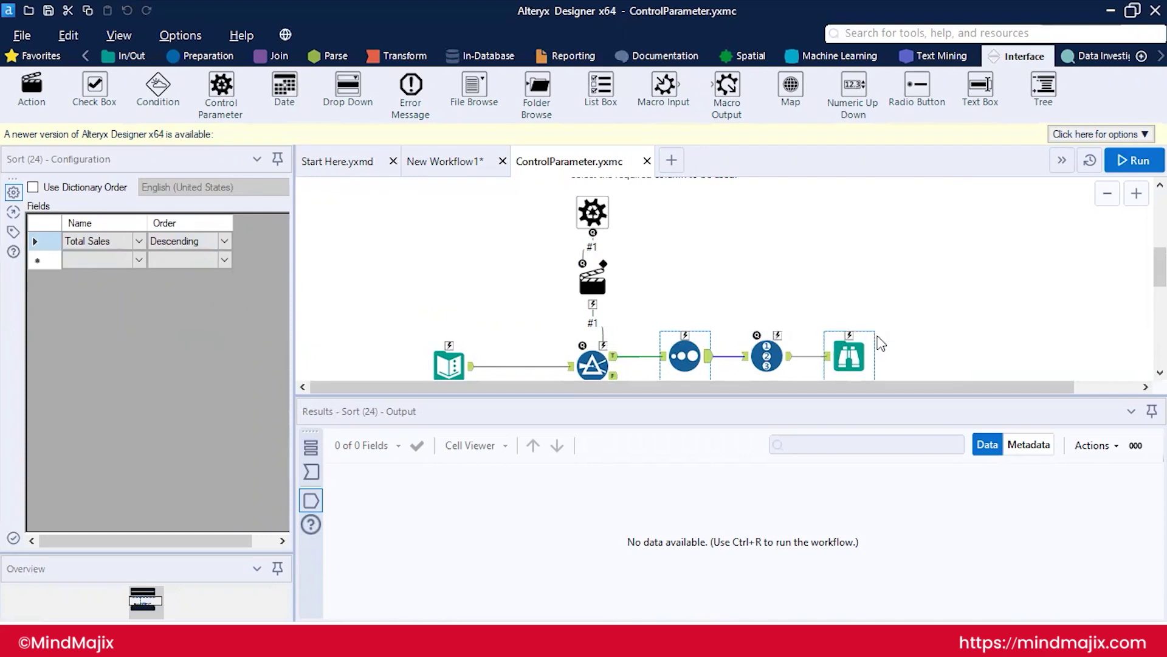
- Run the ControlParameter workflow and inspect the Browse and Sort tool results
left_click(850, 350)
key("ctrl+r")
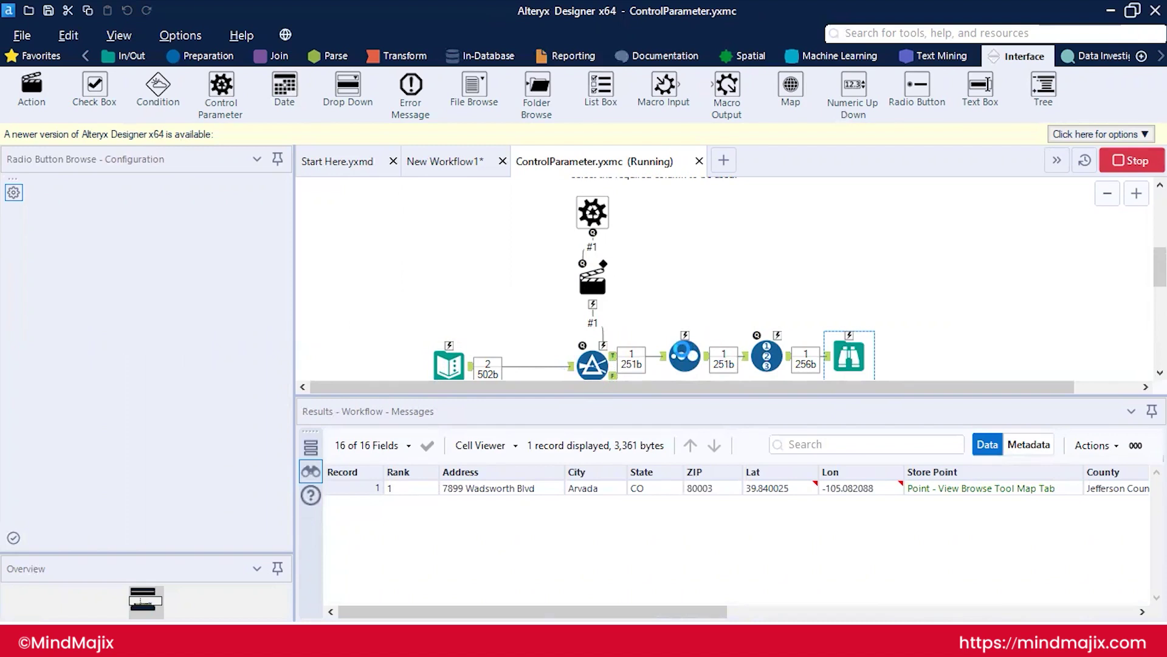
left_click(692, 355)
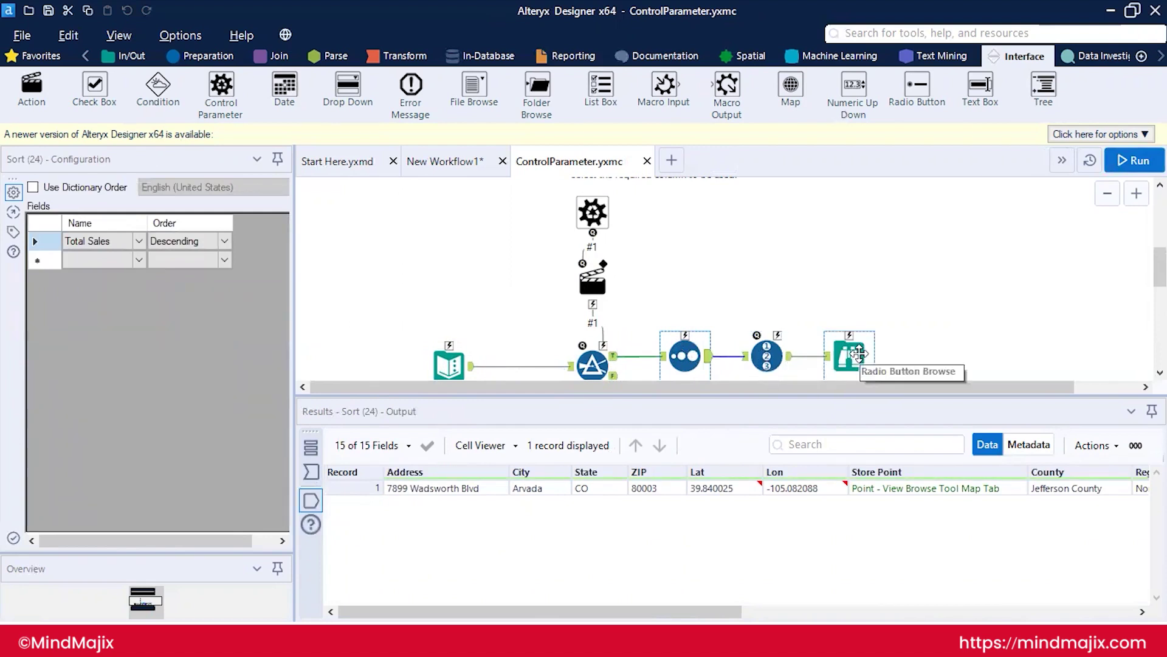
- Examine the Control Parameter's label and the action types available in the connected Action tool
left_click(585, 236)
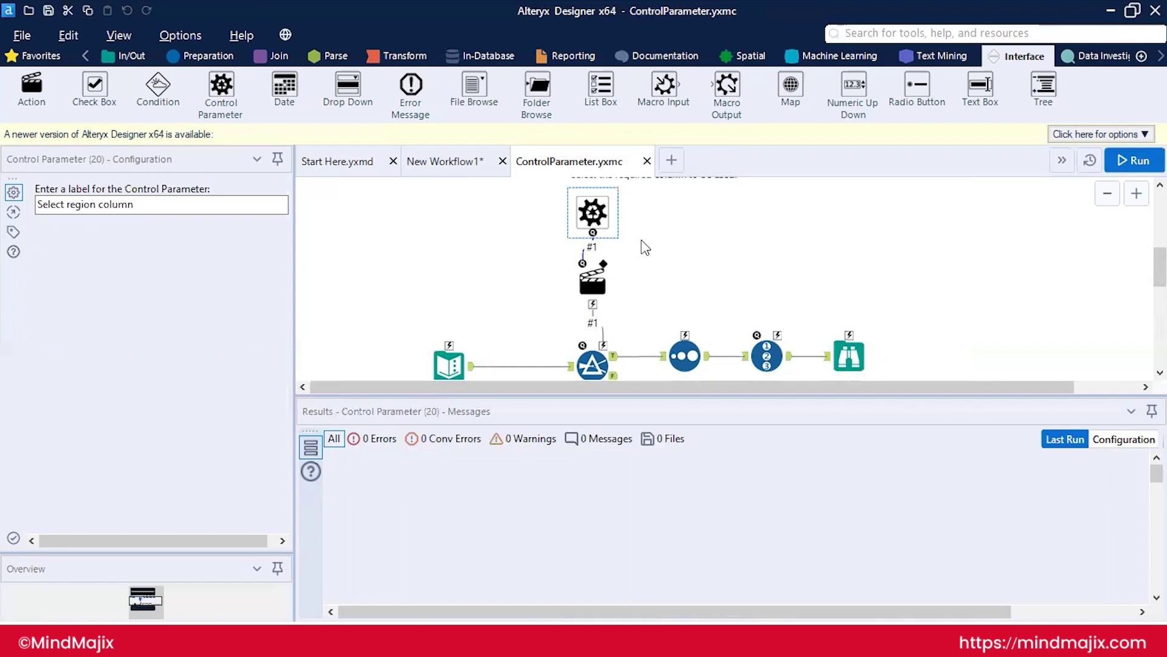
left_click(592, 271)
left_click(591, 289)
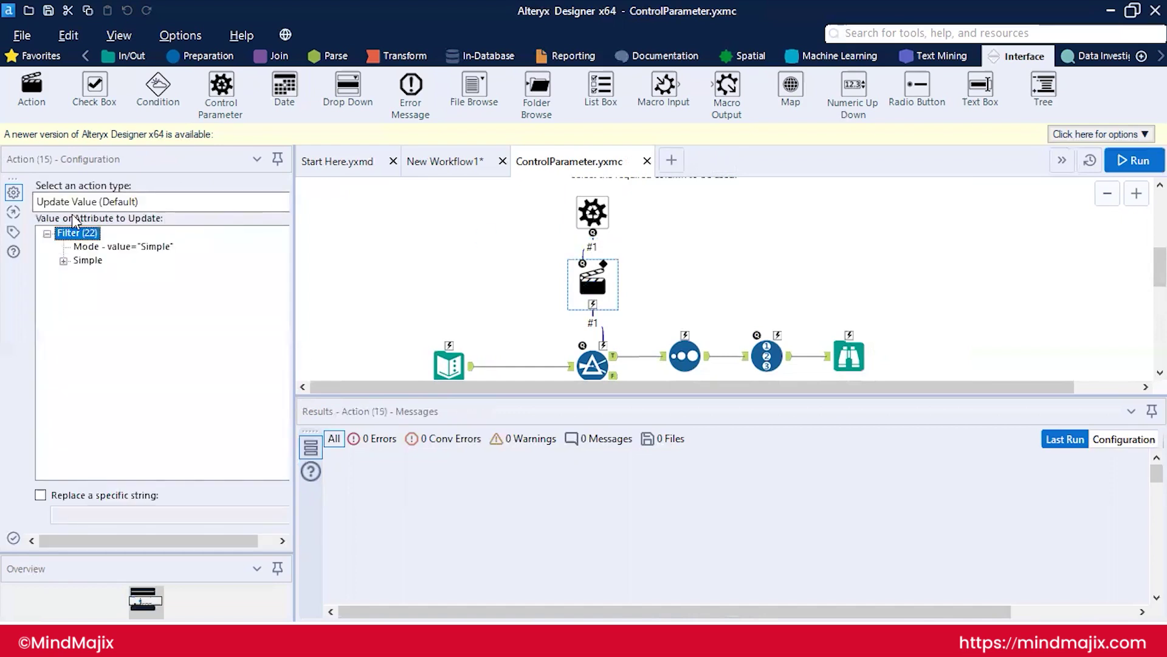
left_click(156, 203)
left_click(156, 203)
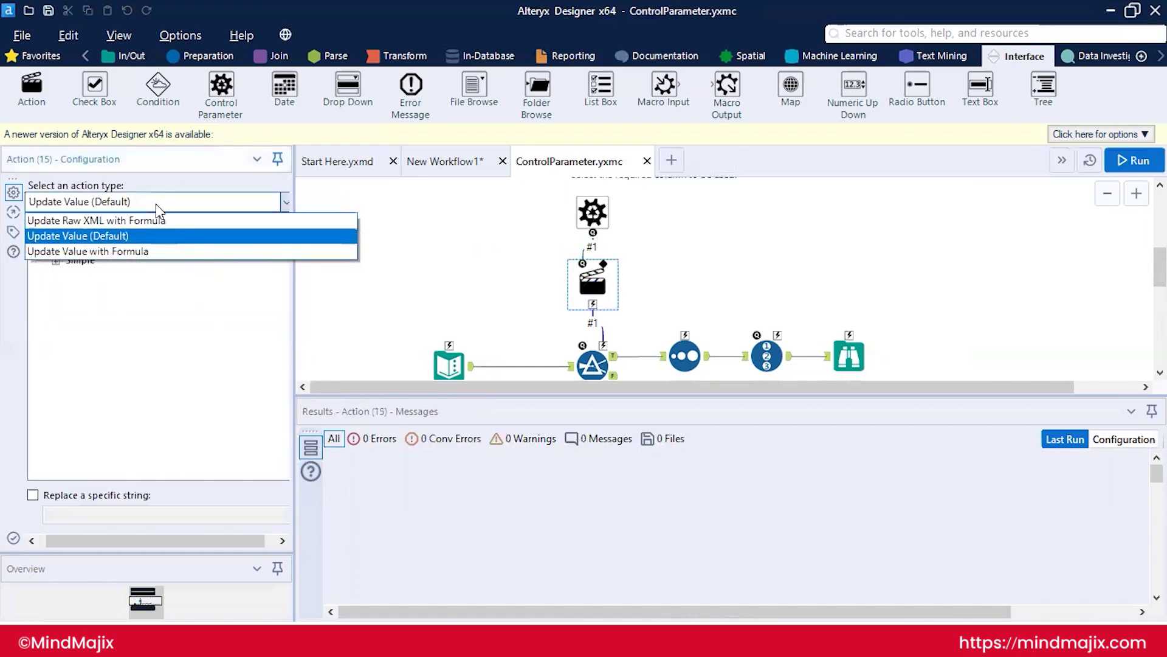
left_click(156, 203)
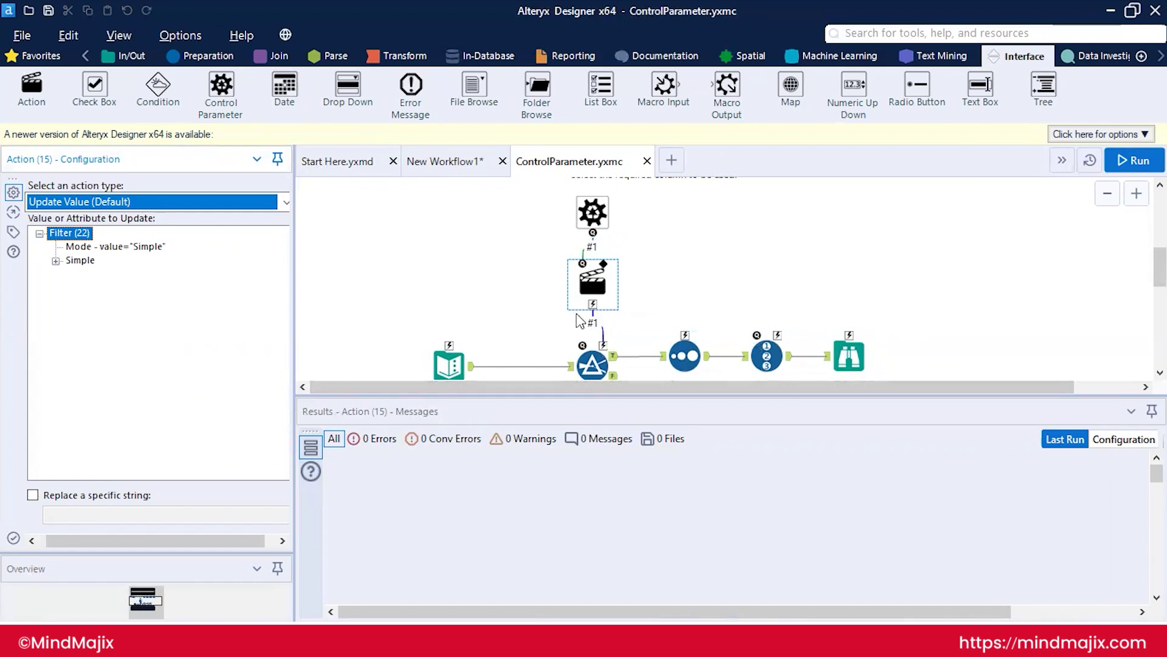
left_click(588, 286)
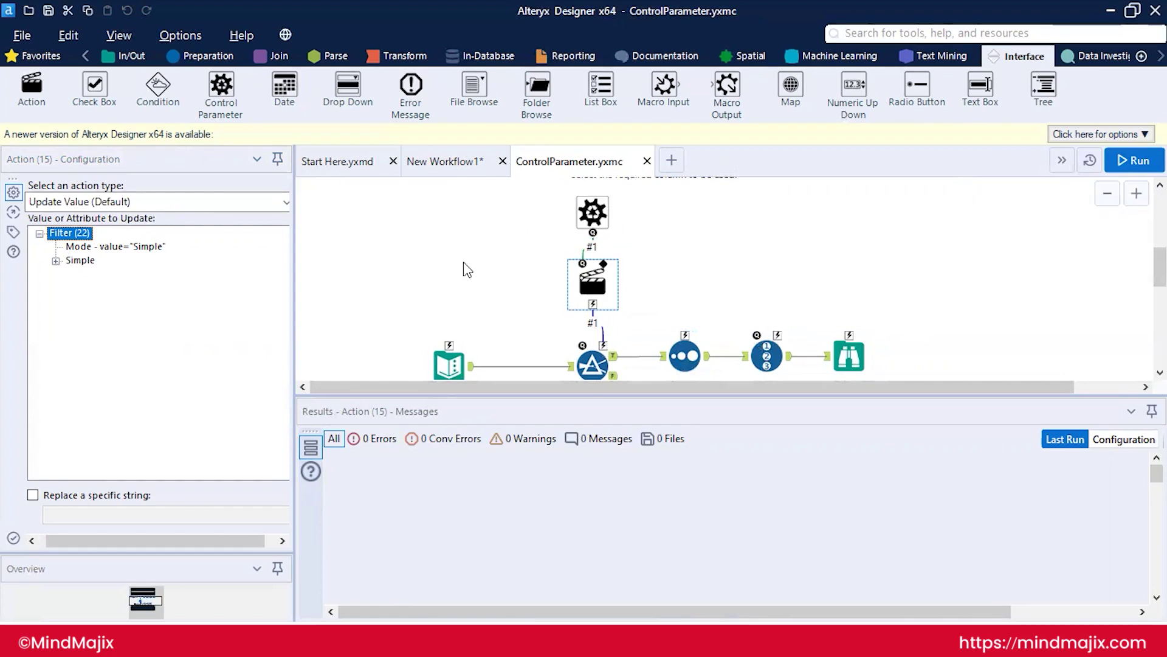
- Create a new blank workflow and add an Input Data tool to its canvas
scroll(467, 269, "up", 3)
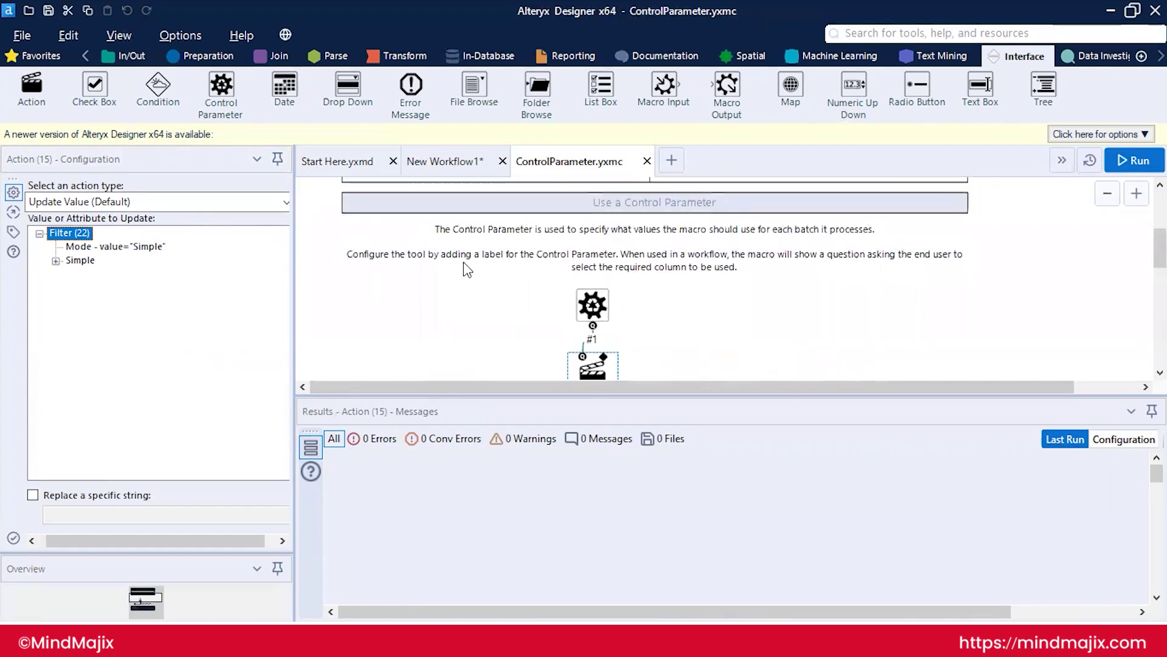
scroll(467, 270, "up", 5)
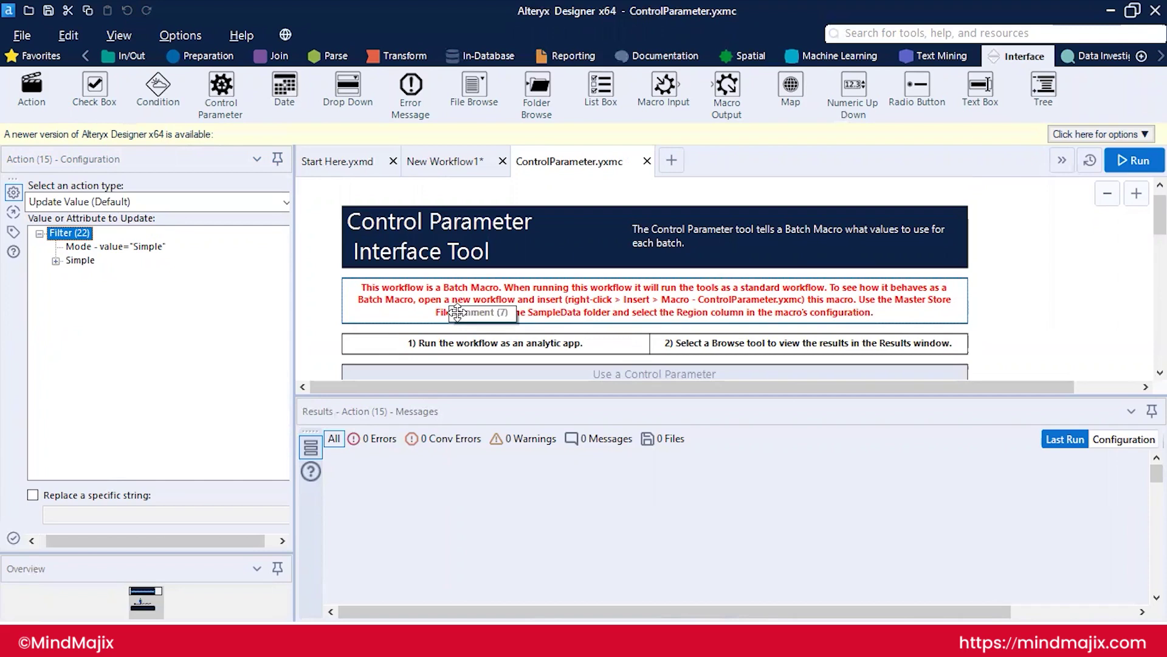
left_click(670, 160)
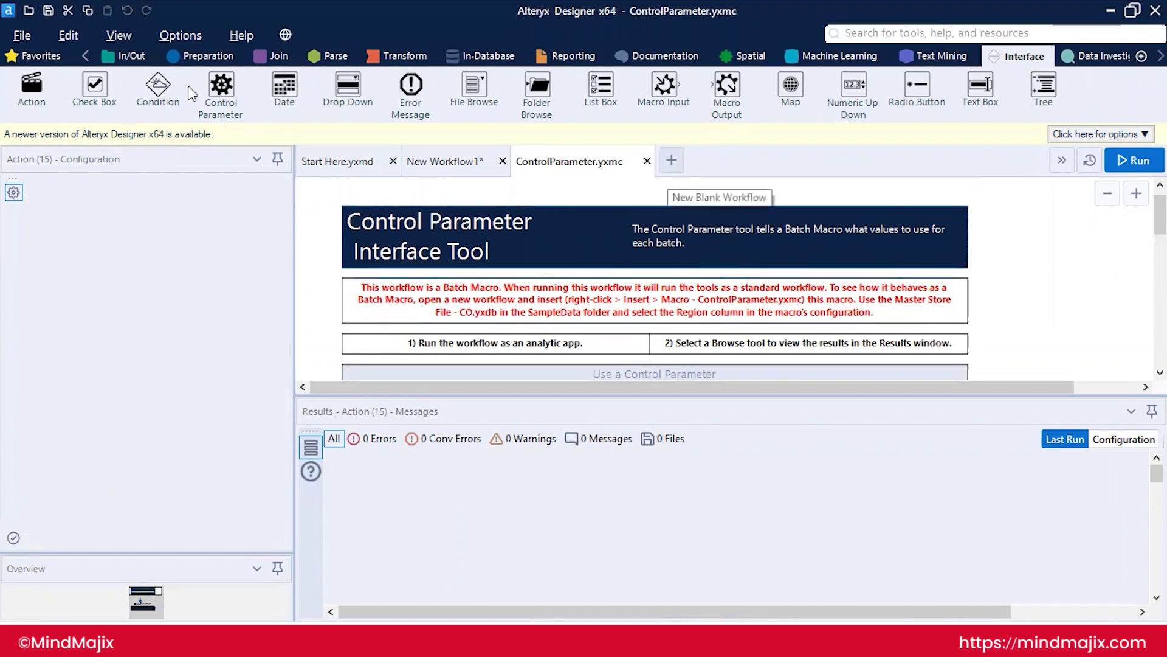
left_click(125, 55)
left_click_drag(221, 85, 402, 247)
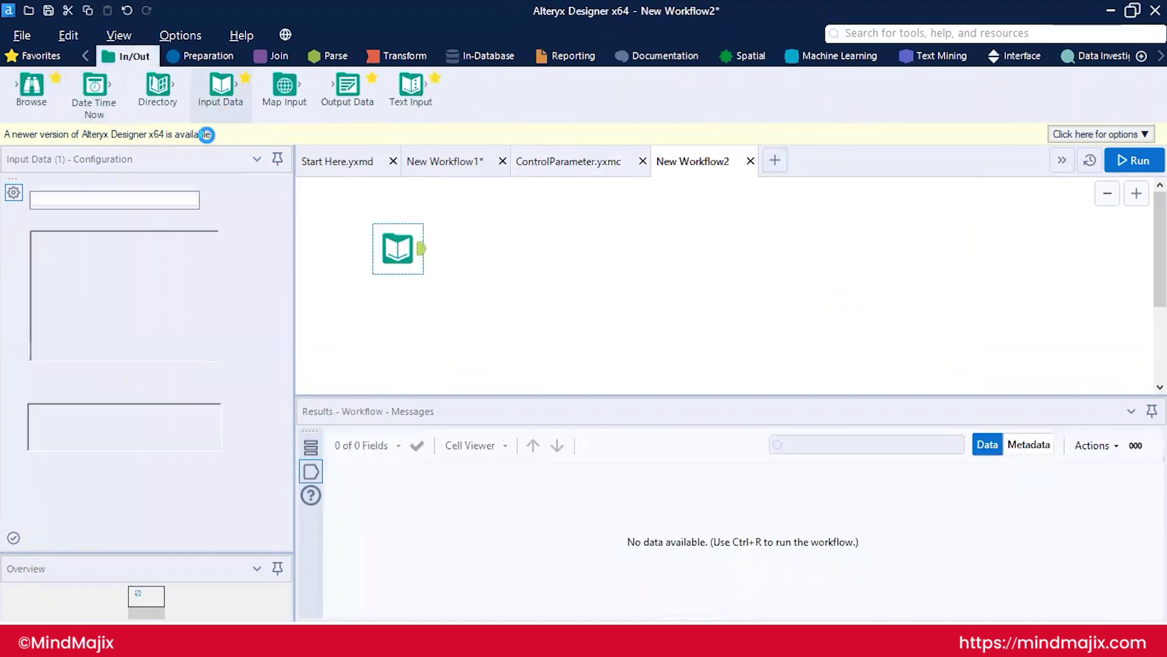
left_click(21, 37)
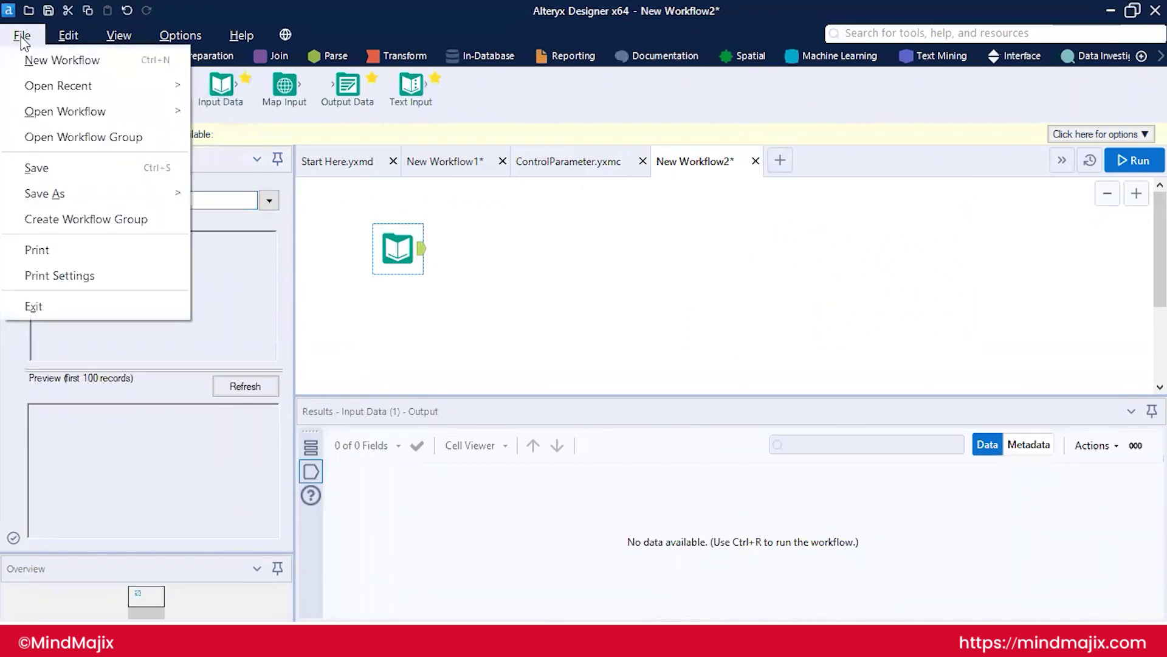
mouse_move(97, 111)
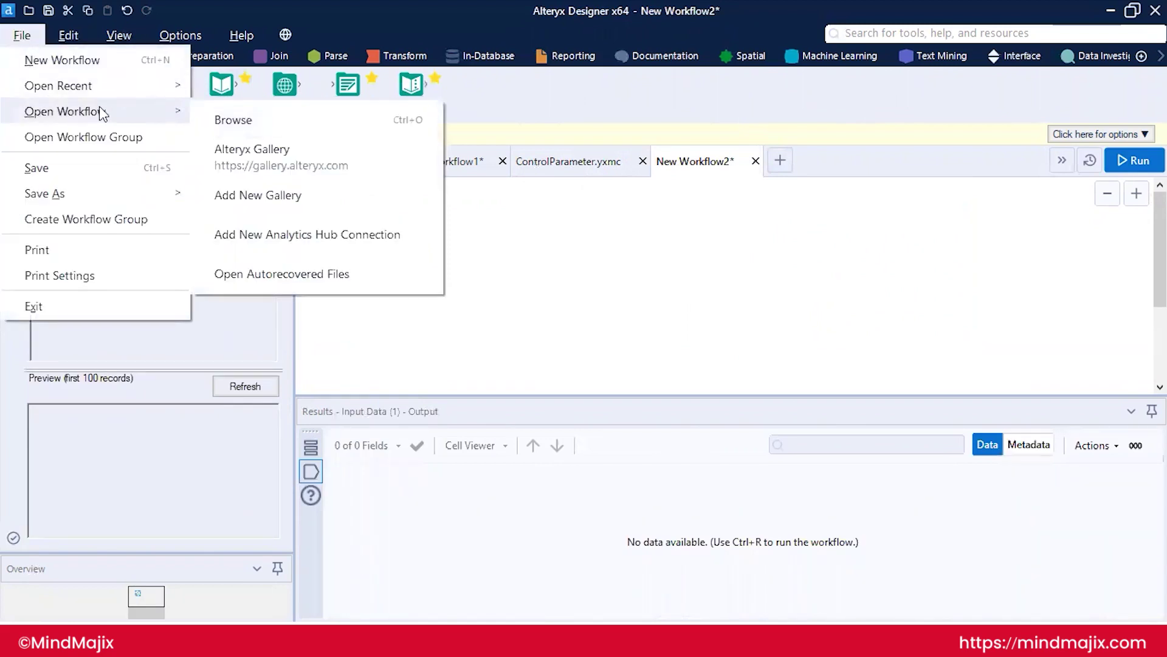
mouse_move(89, 91)
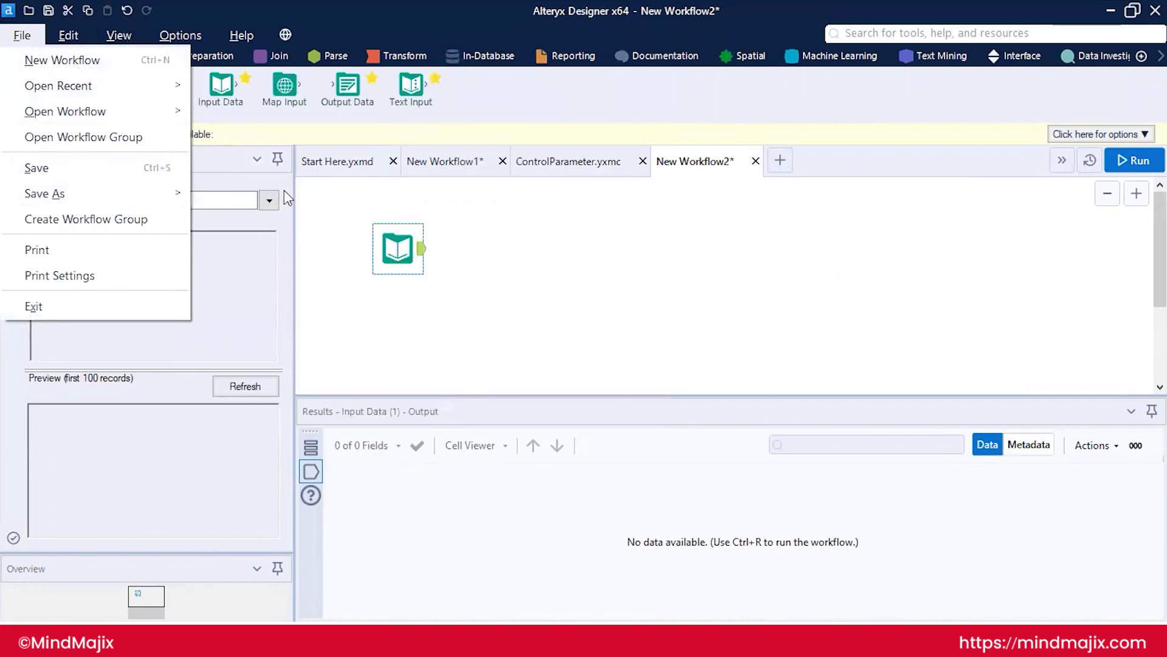
- Open the Input Data tool's data connections and review the recent connections, data sources and supported file types
left_click(275, 194)
left_click(275, 193)
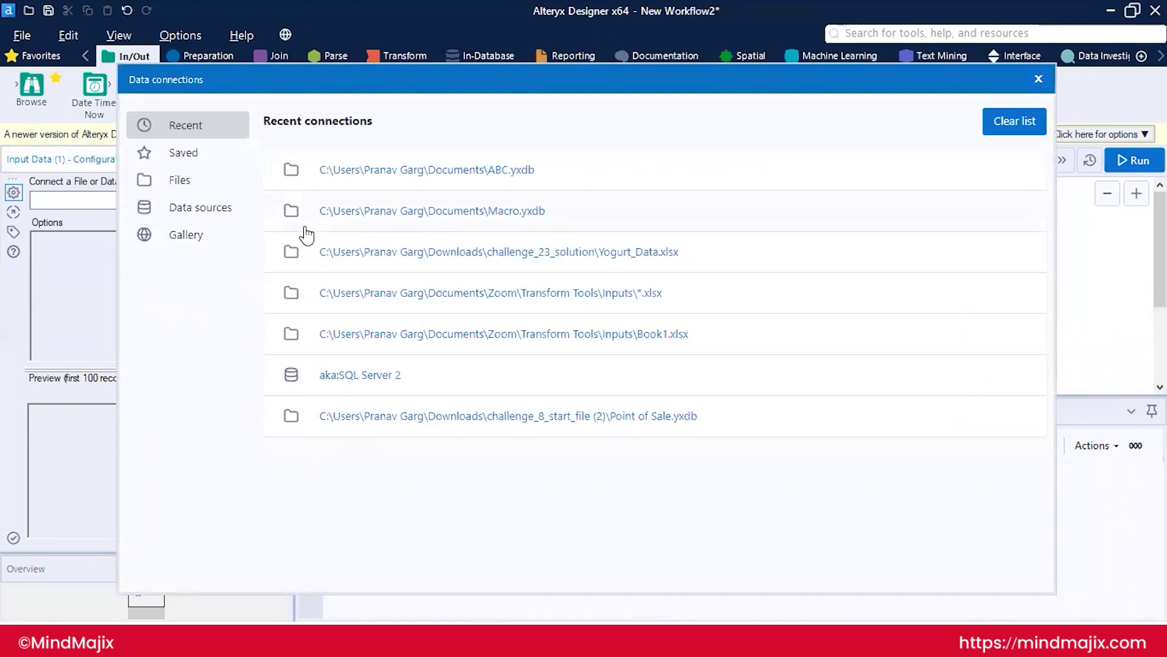
left_click(200, 214)
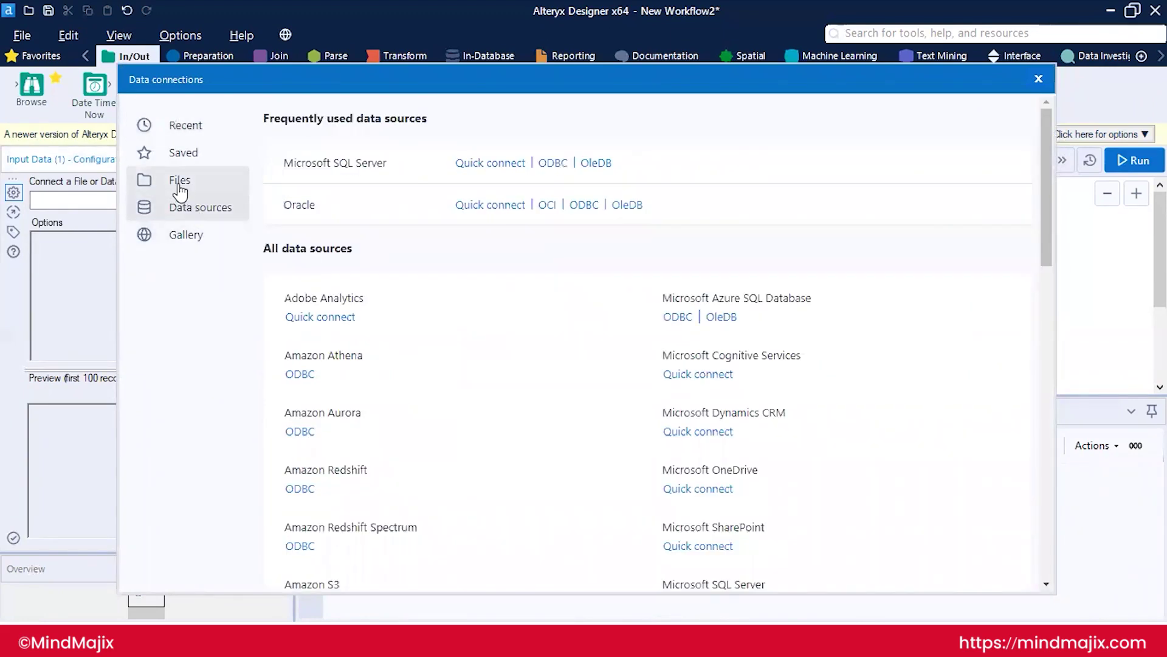
left_click(149, 180)
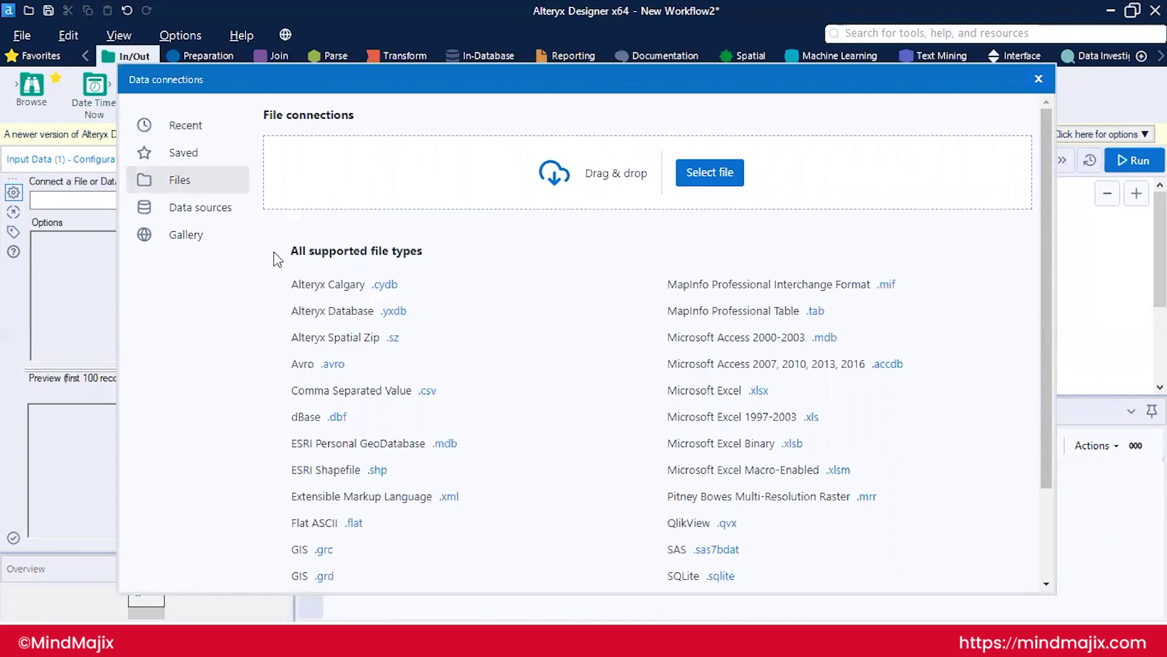
left_click(185, 128)
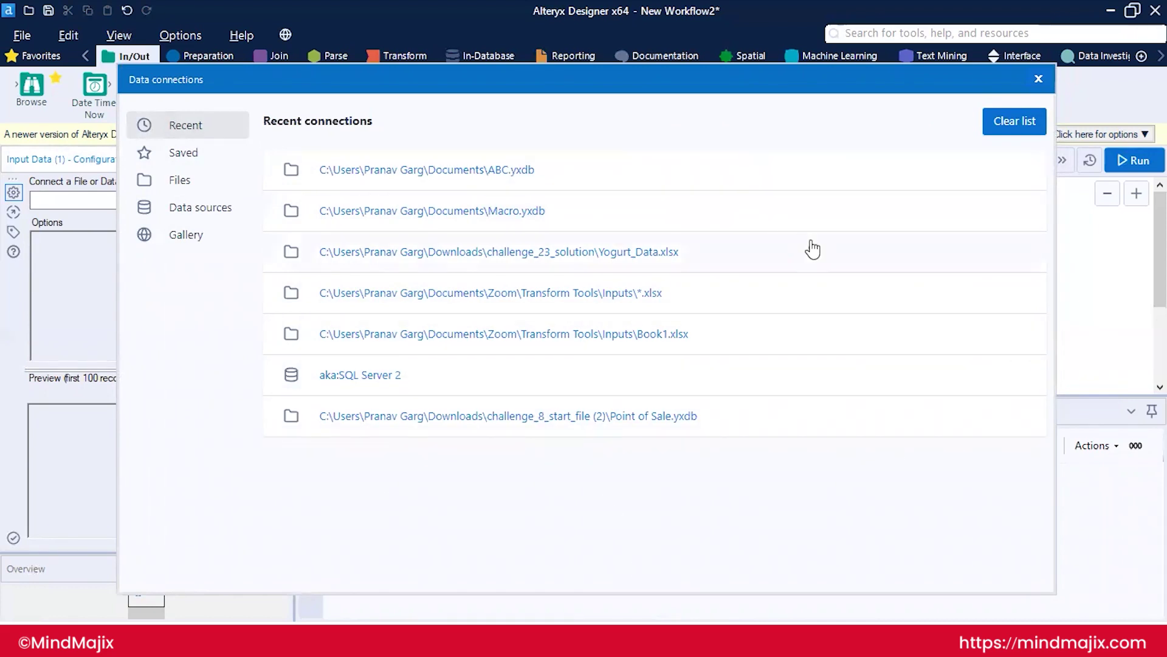
- Start selecting a data file for the Input Data tool and look through the Zoom folder's Overview and Videos subfolders
left_click(182, 179)
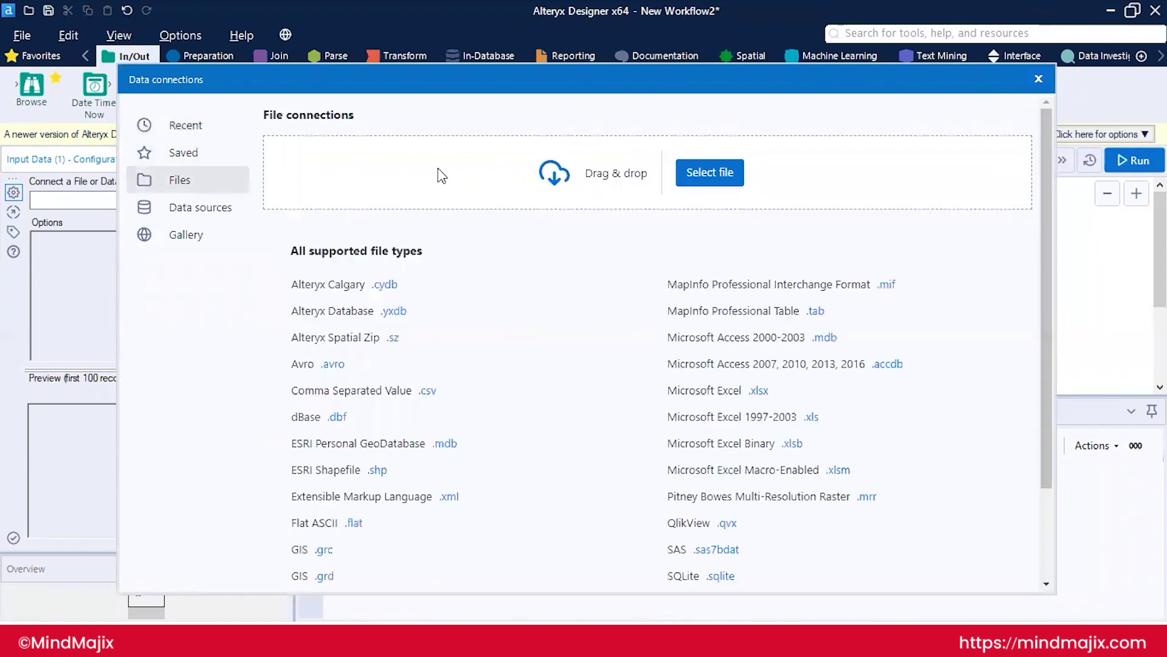
key("Escape")
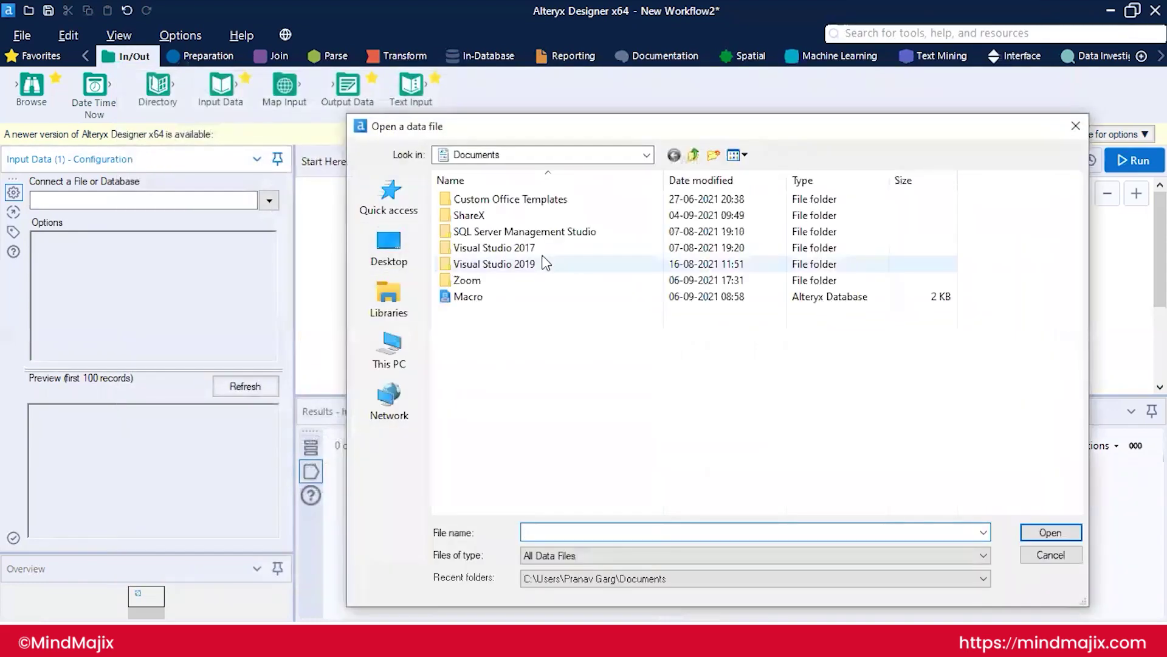
double_click(472, 280)
double_click(475, 443)
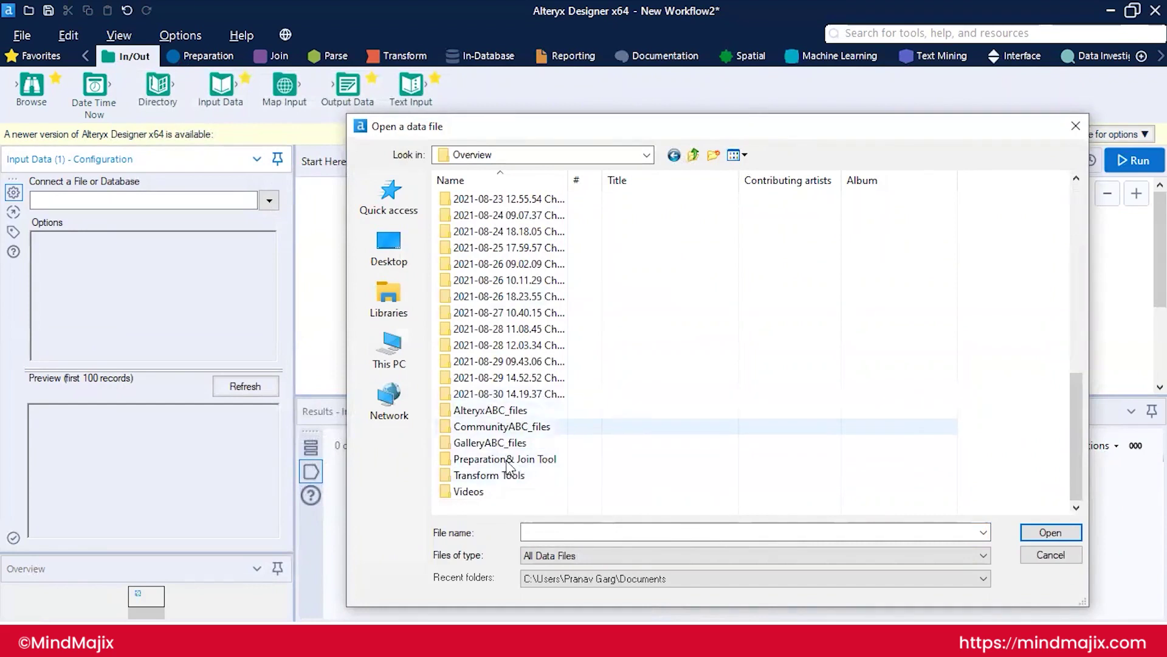
double_click(481, 507)
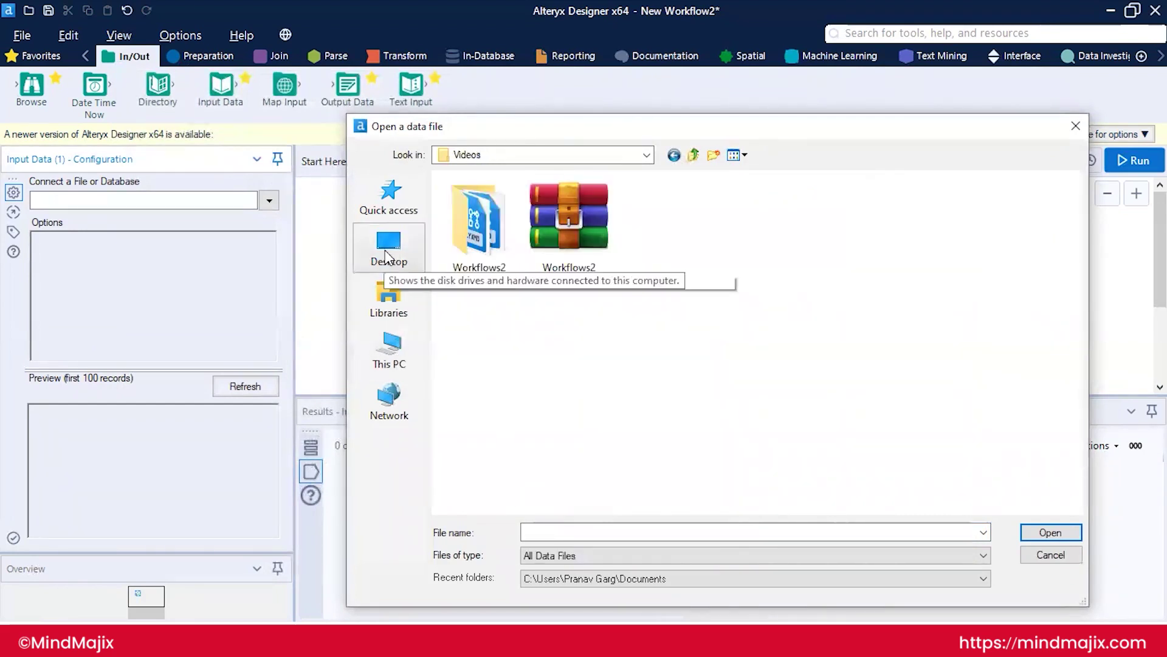
- Load the Orders sheet of Sample - Superstore from the D:\Alteryx folder into the Input Data tool
left_click(398, 361)
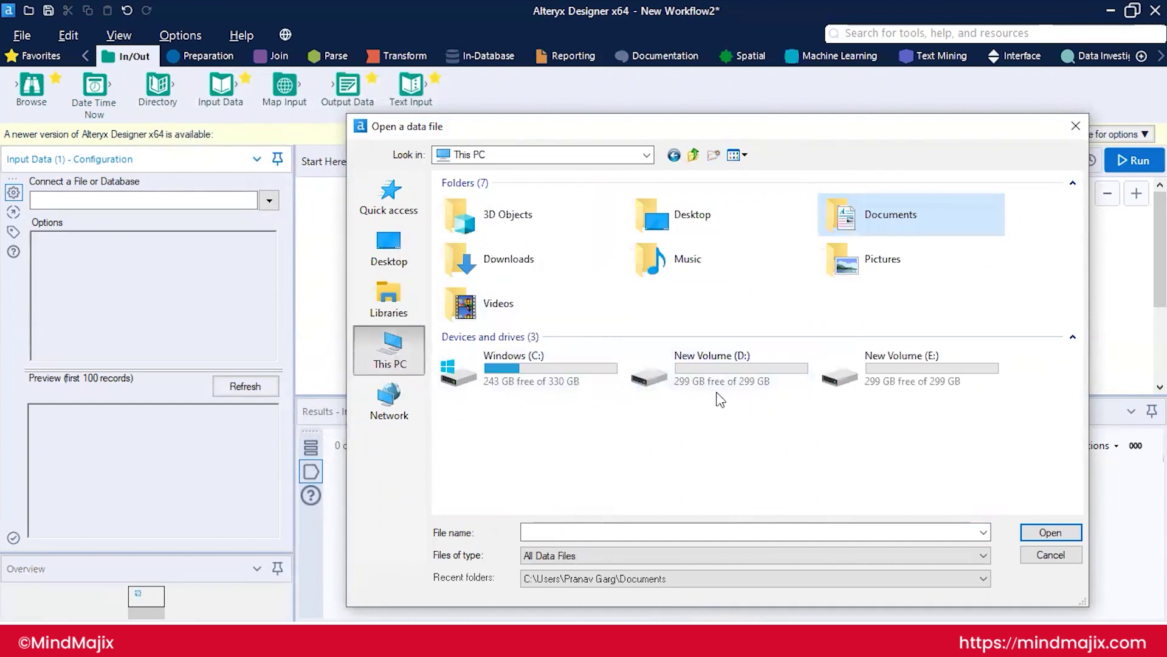
double_click(702, 375)
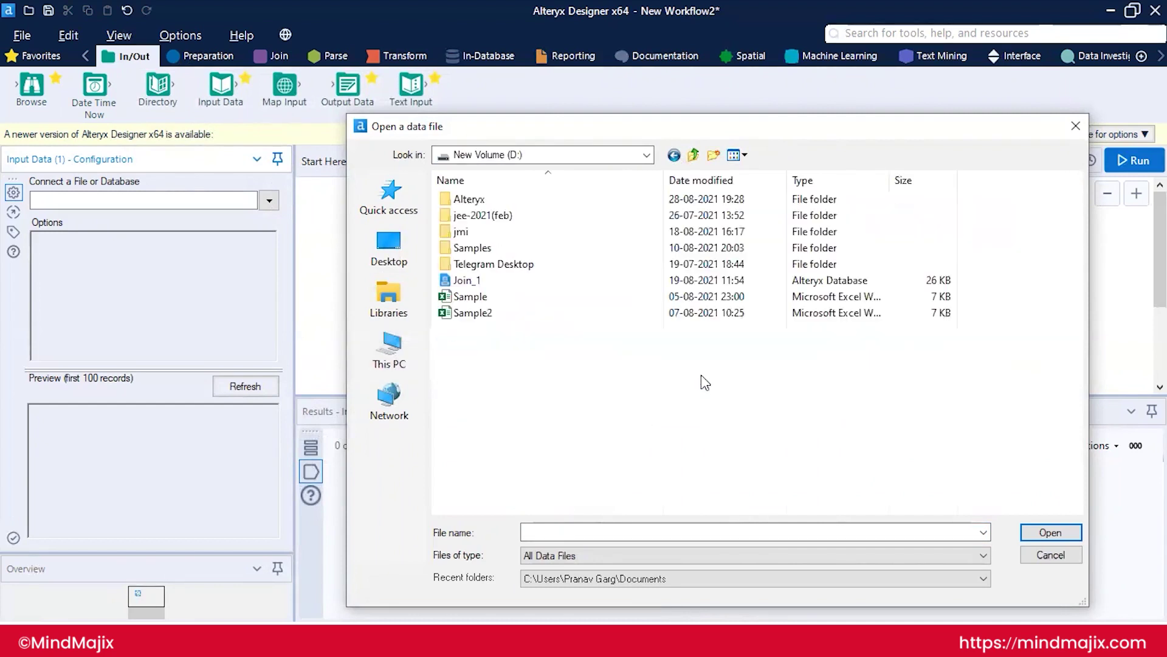
left_click(496, 182)
double_click(469, 312)
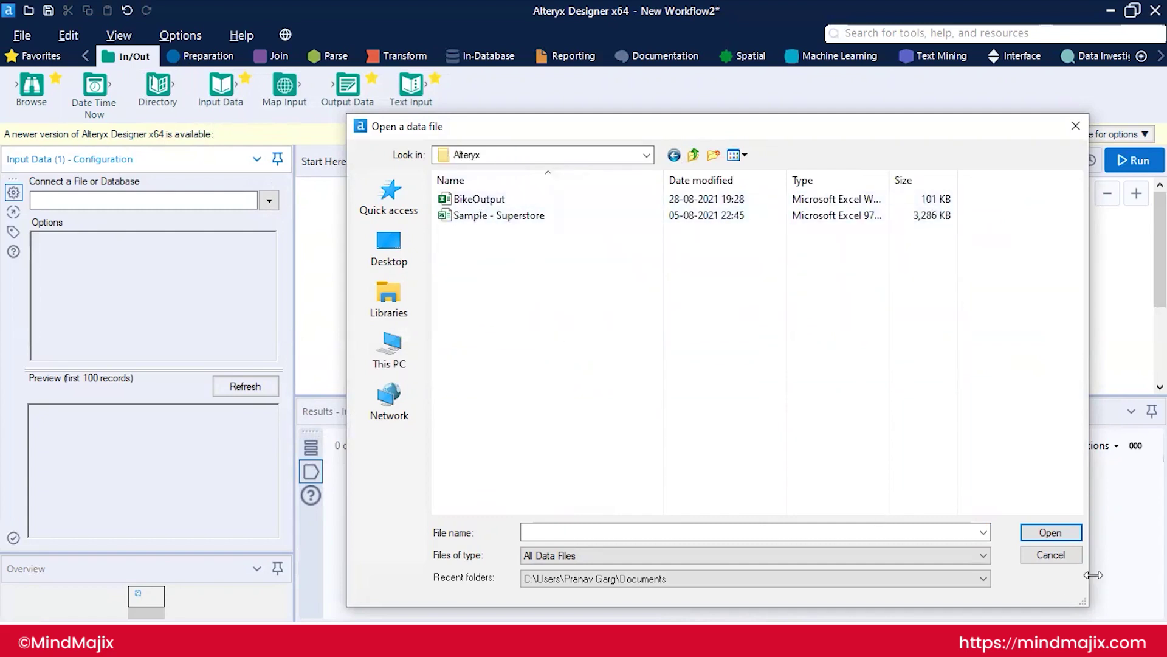
left_click(619, 218)
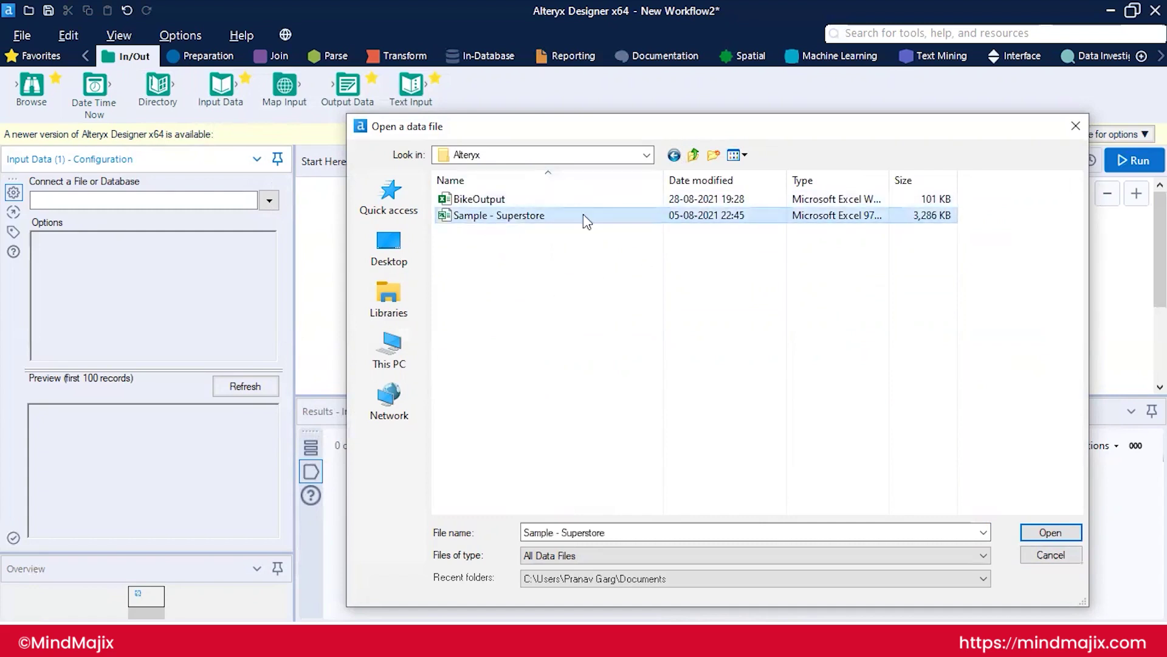
left_click(1039, 537)
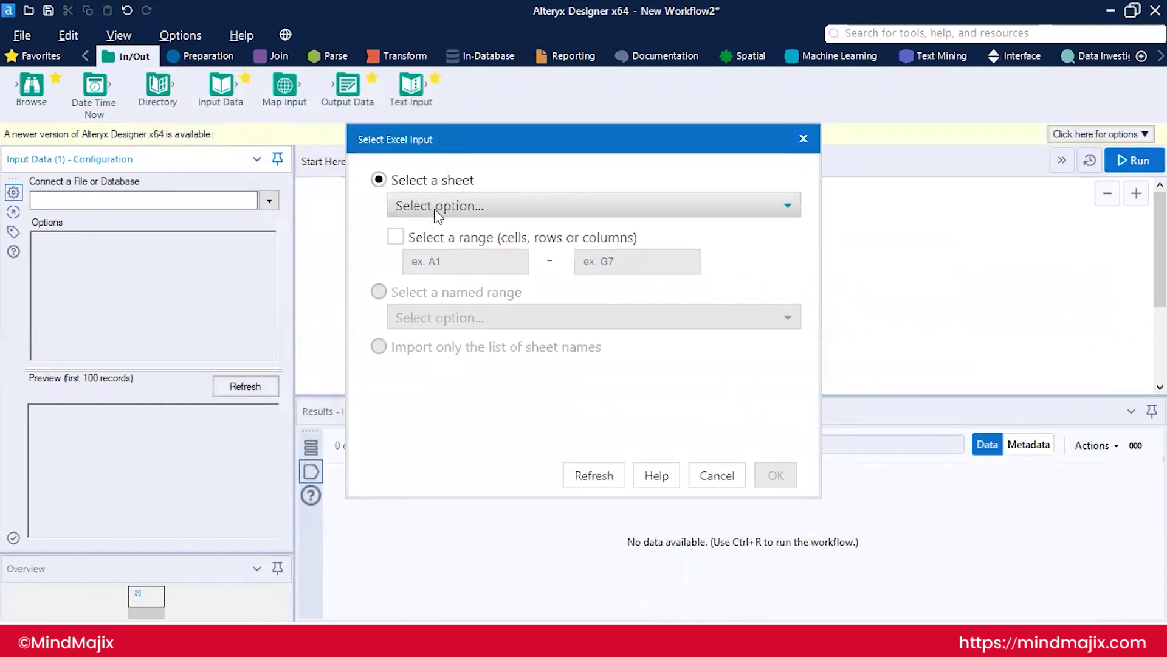
left_click(666, 210)
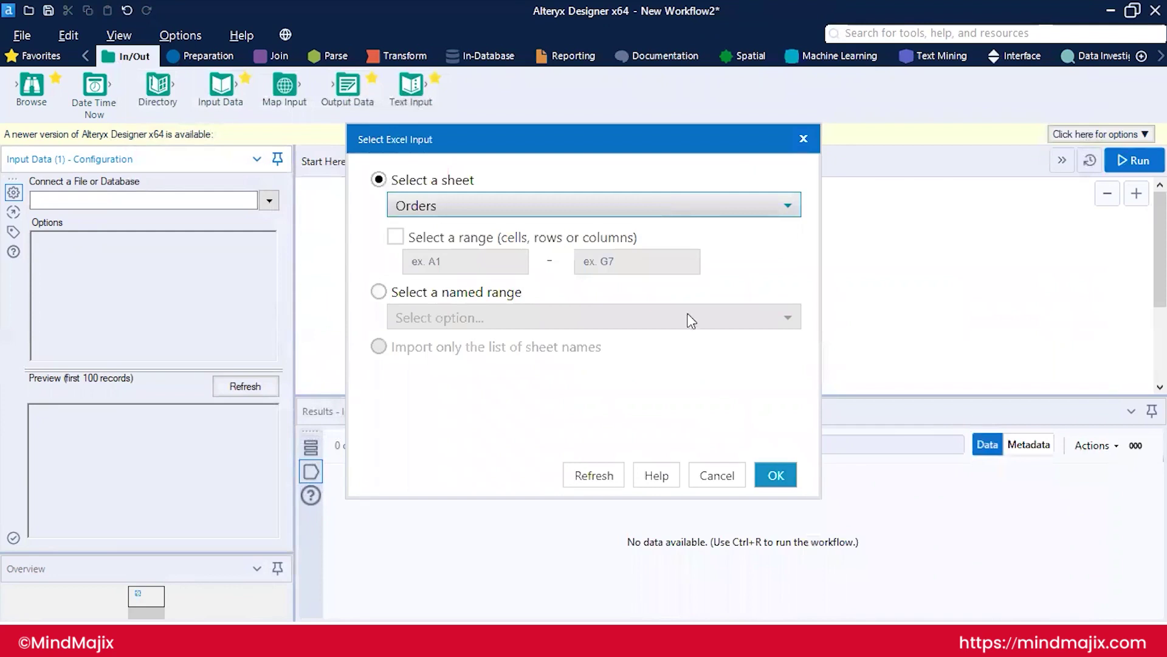
left_click(773, 473)
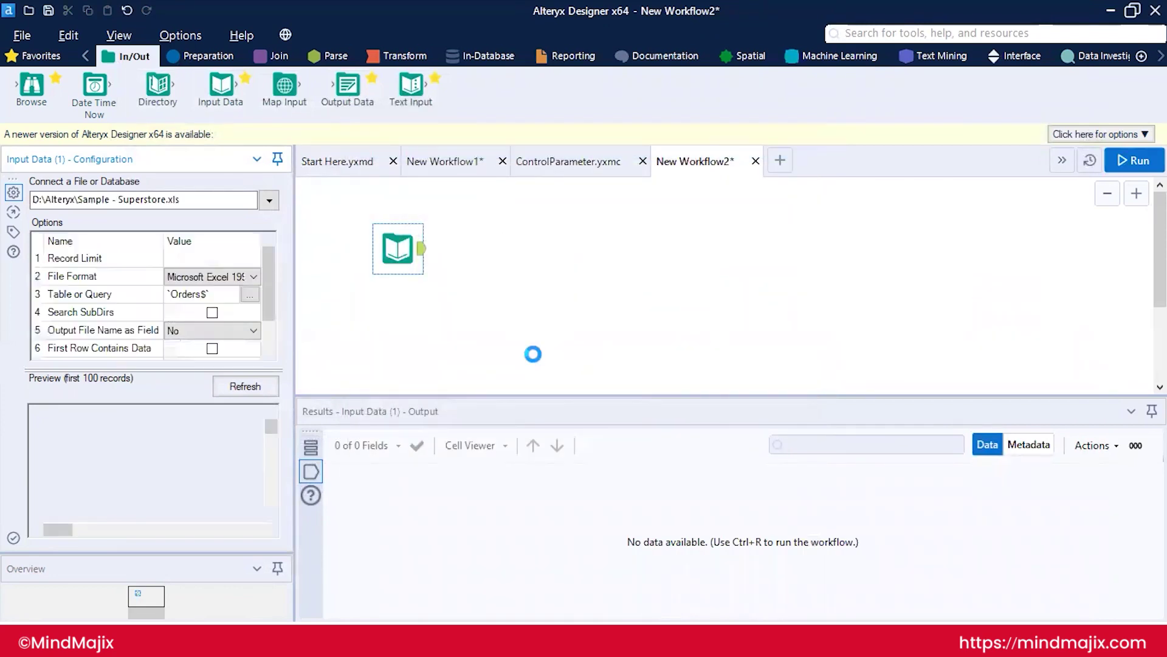
- Run the workflow and inspect the Input Data tool's output across the order, customer, location and product columns
key("ctrl+r")
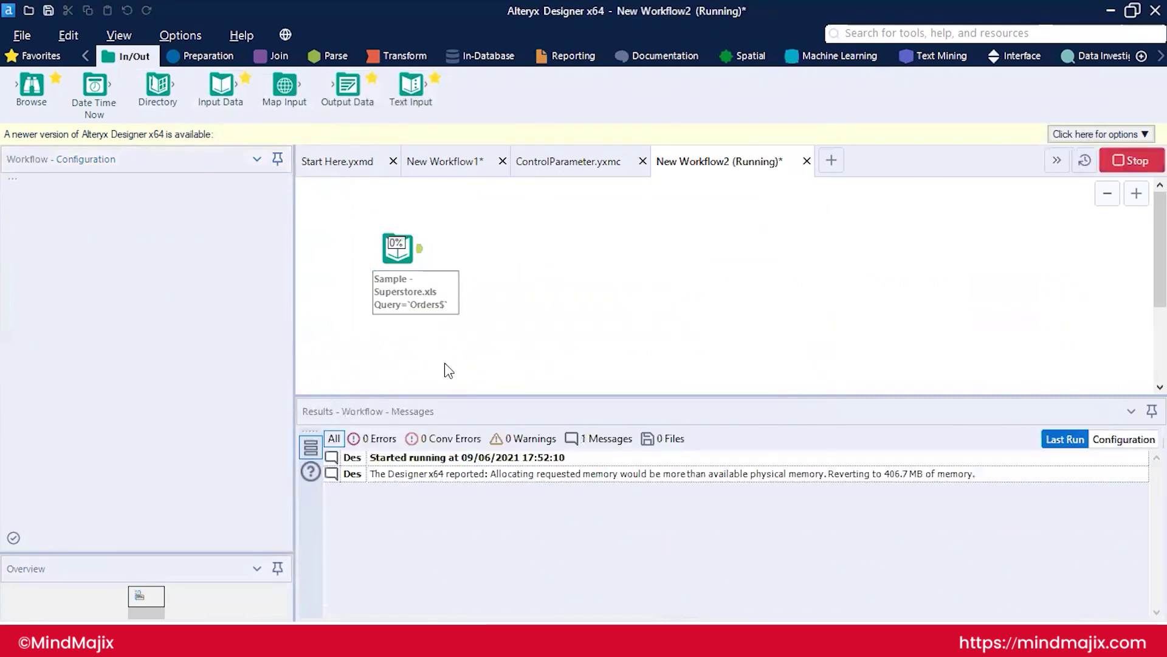
left_click(540, 495)
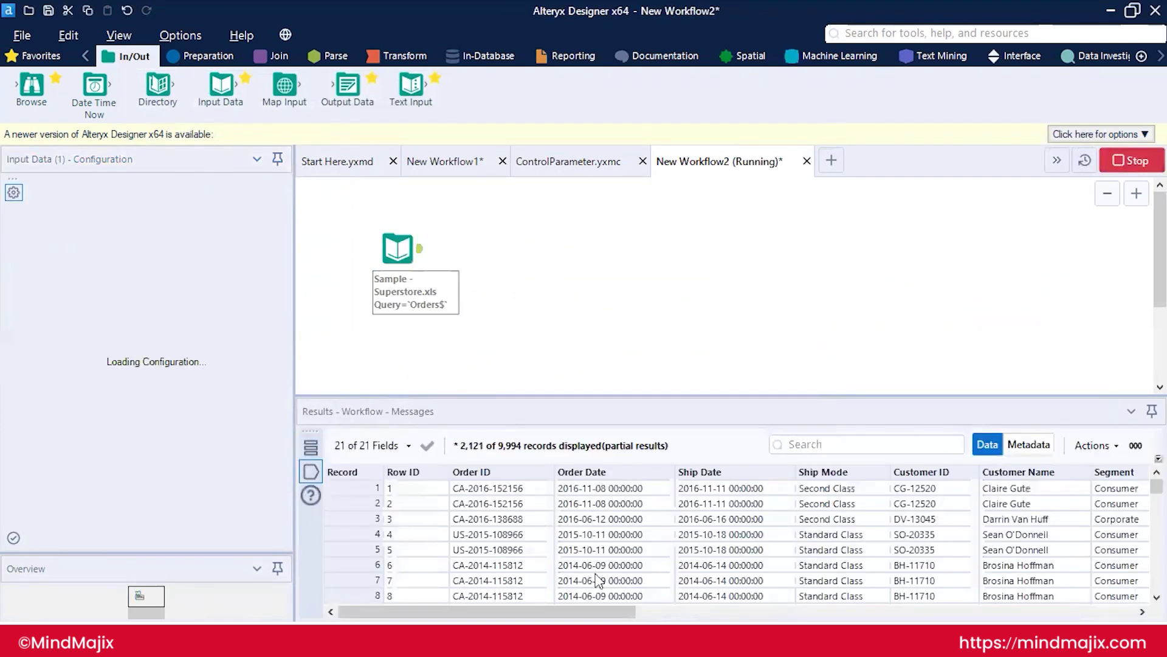
scroll(632, 581, "right", 4)
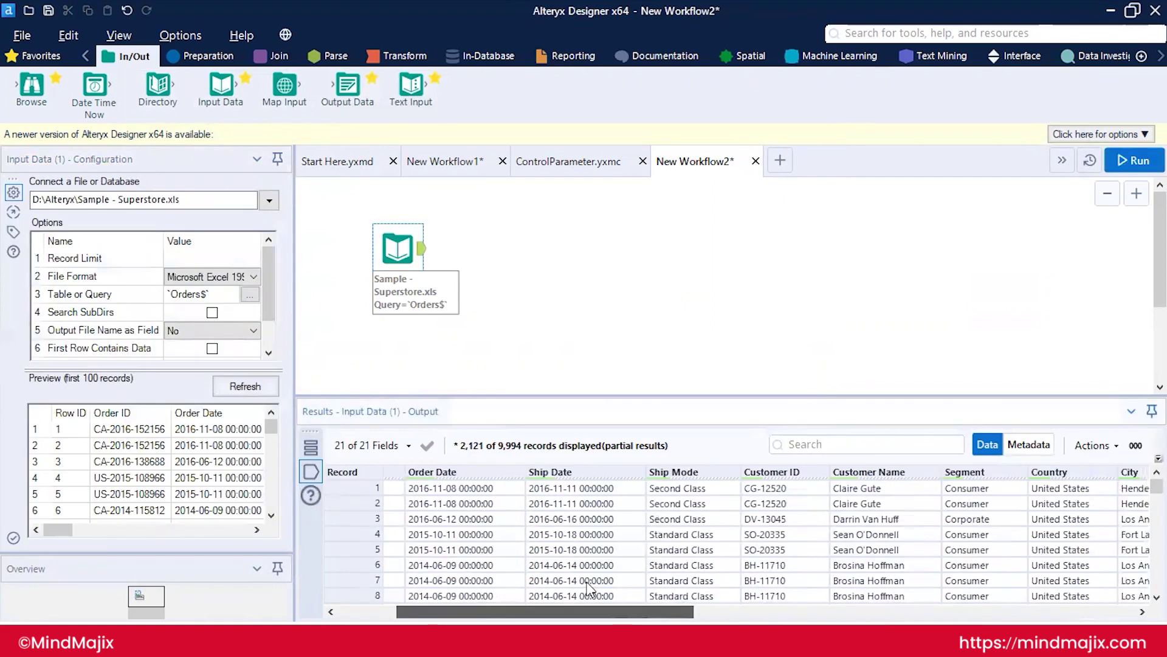
scroll(666, 577, "right", 5)
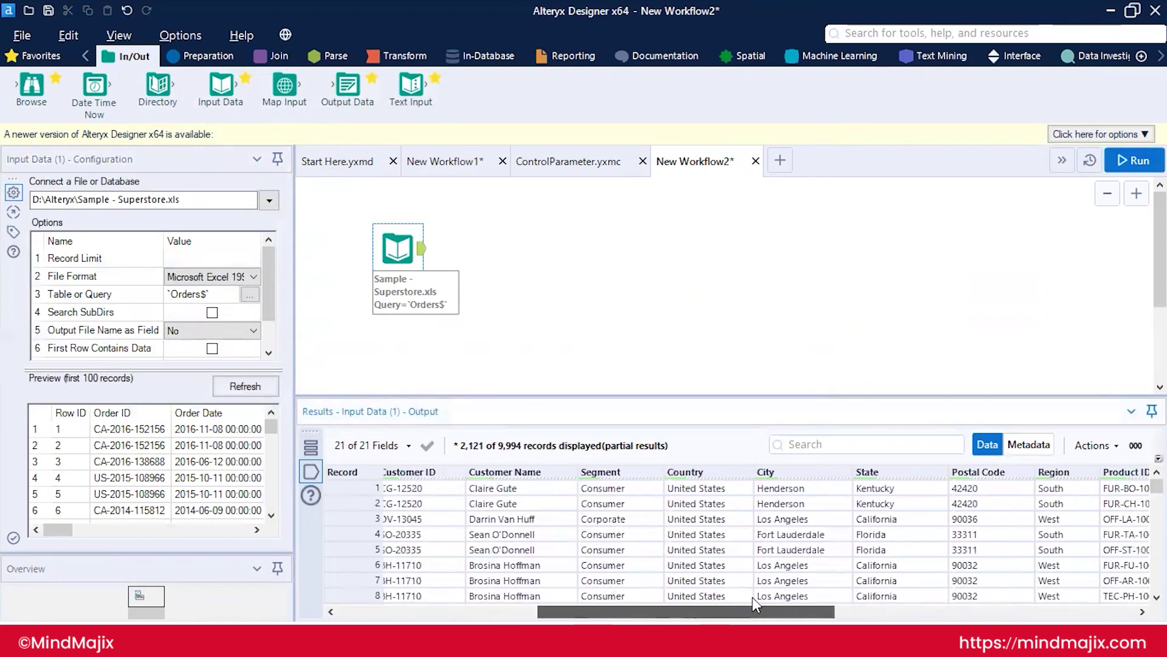
scroll(787, 615, "right", 1)
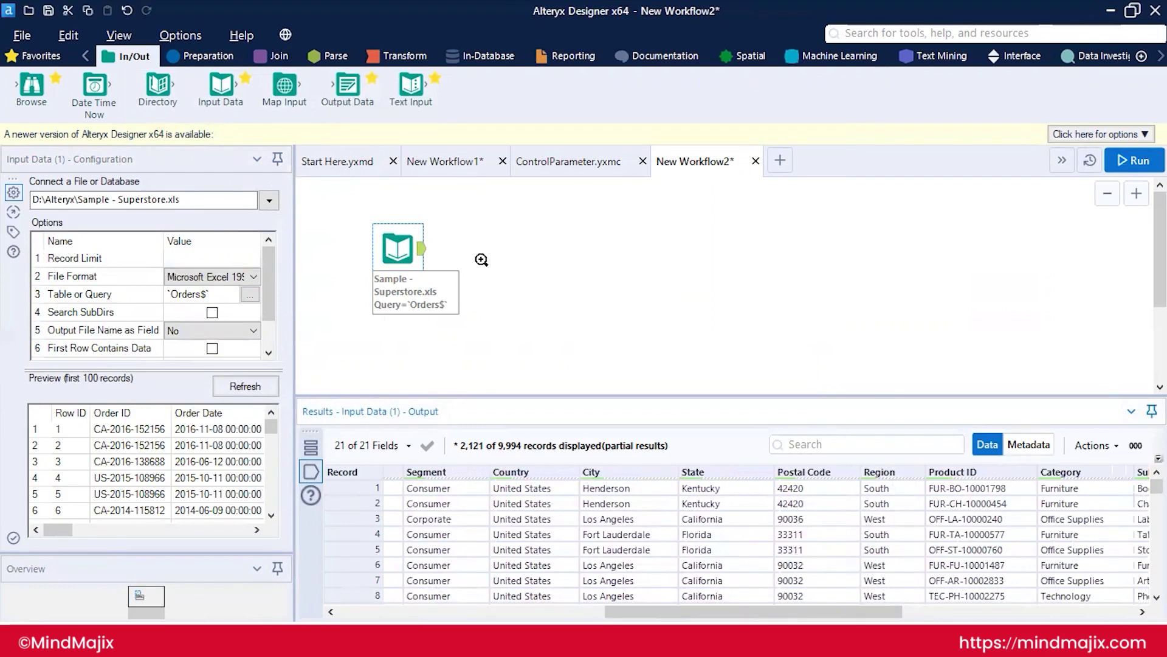
- Insert the ControlParameter macro connected to the Input Data tool's output, and close the ControlParameter.yxmc file
right_click(482, 259)
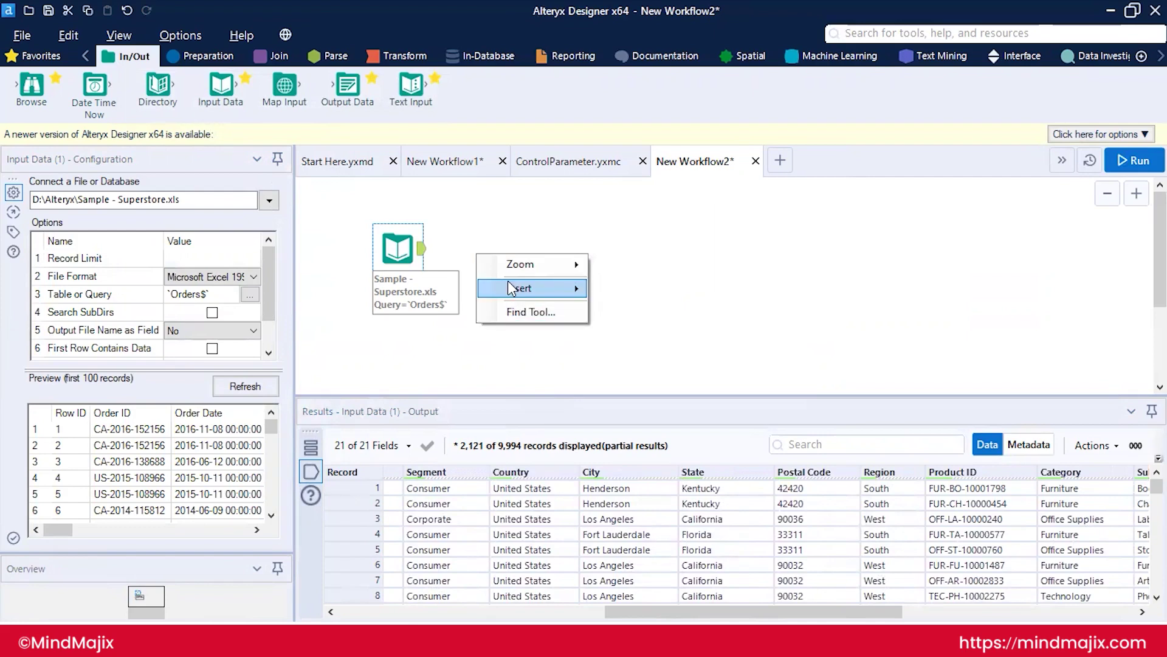
mouse_move(509, 287)
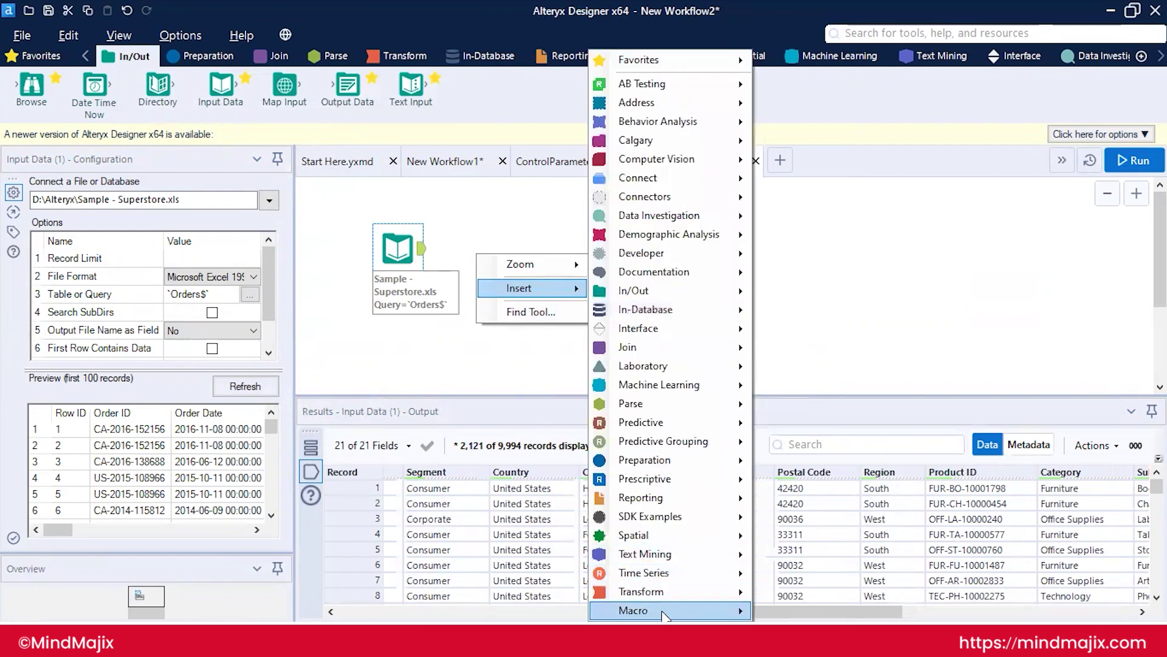
mouse_move(664, 611)
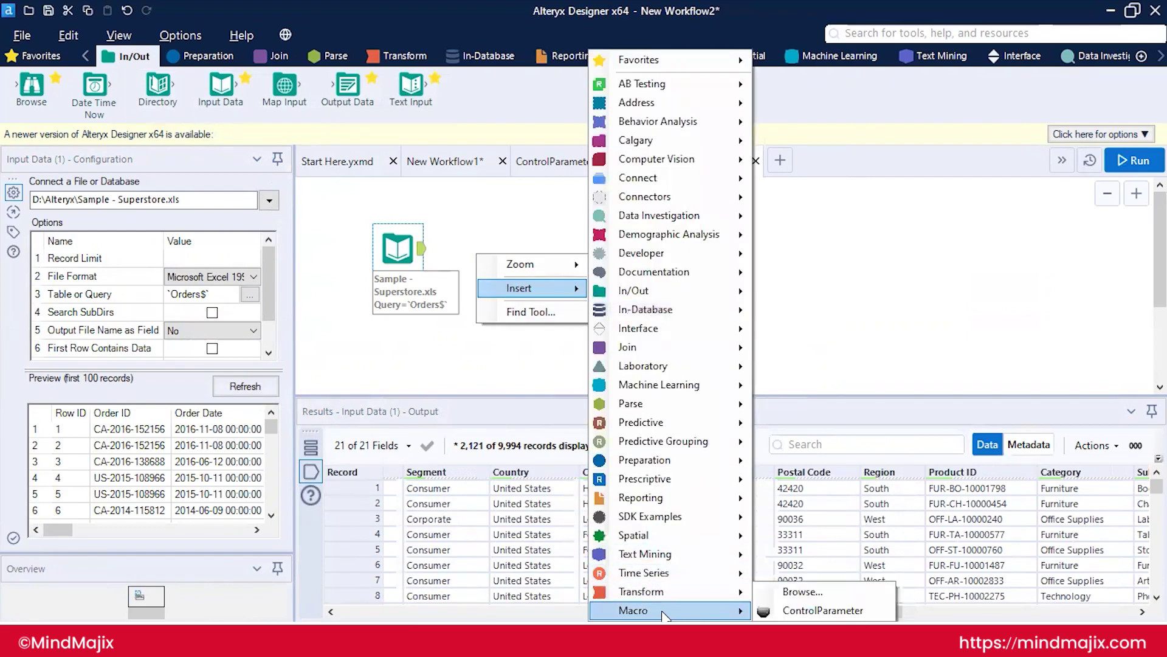
left_click(798, 611)
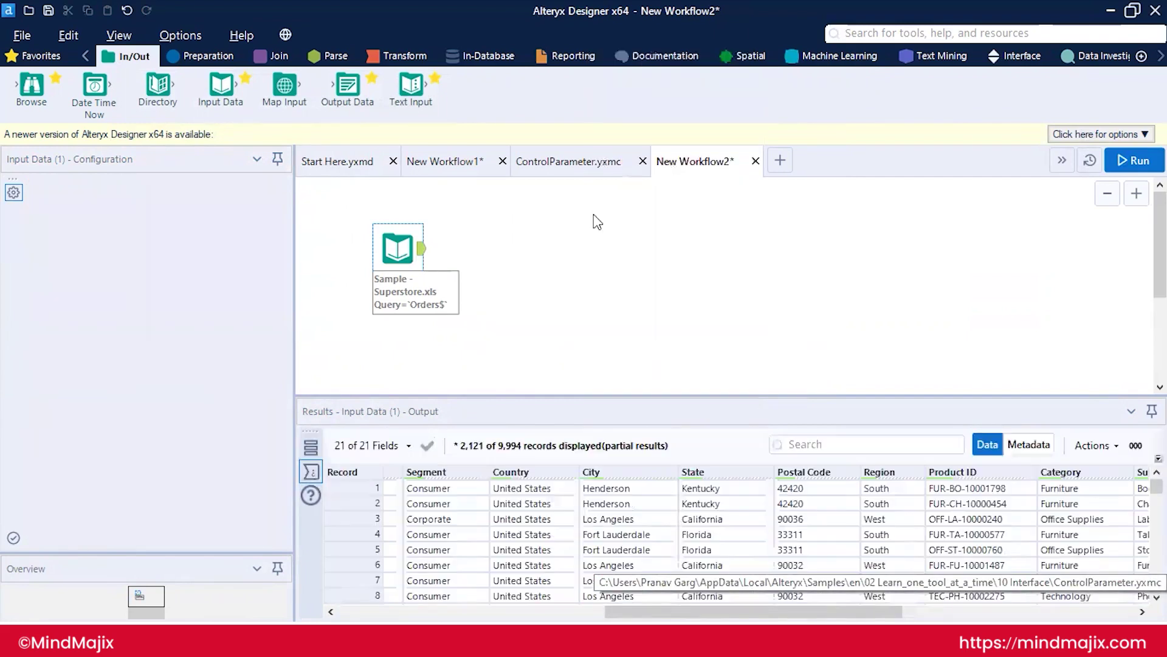
left_click(644, 161)
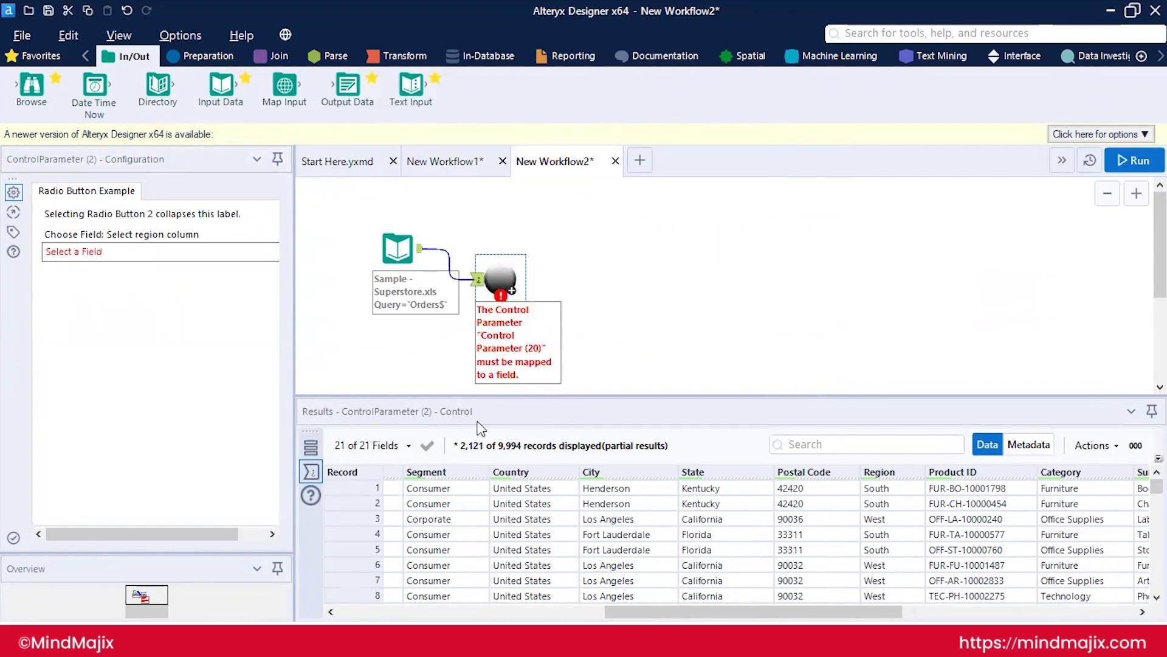
- Map the macro's control parameter to the Region (V_WString) field and run the workflow
left_click(190, 251)
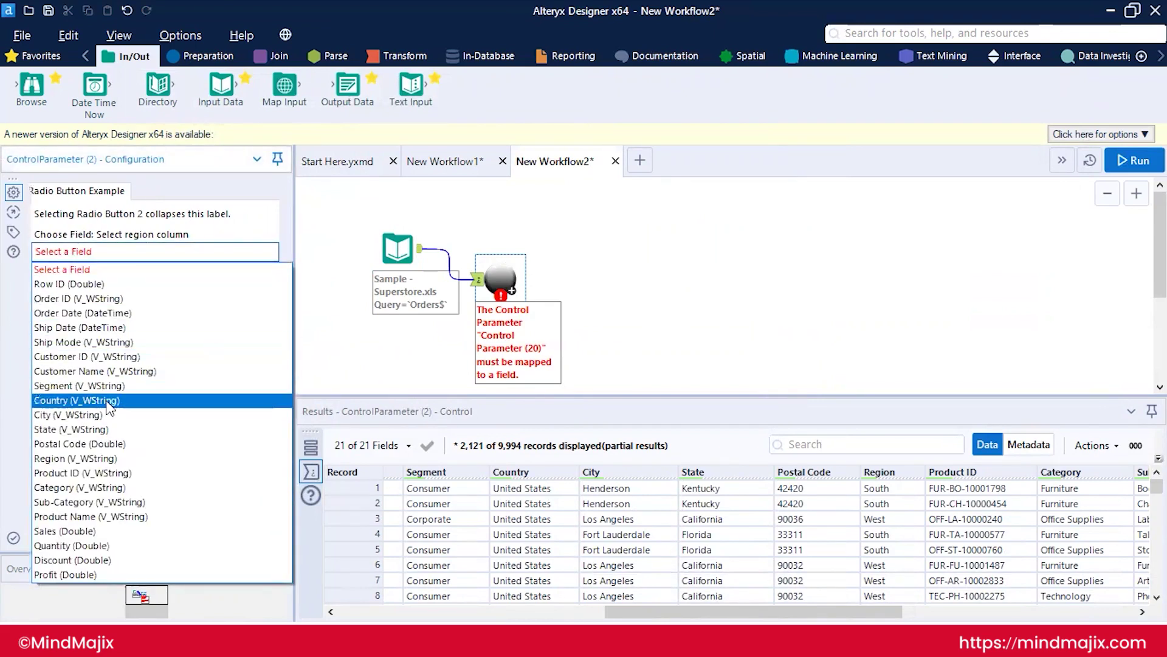
left_click(97, 458)
left_click(621, 322)
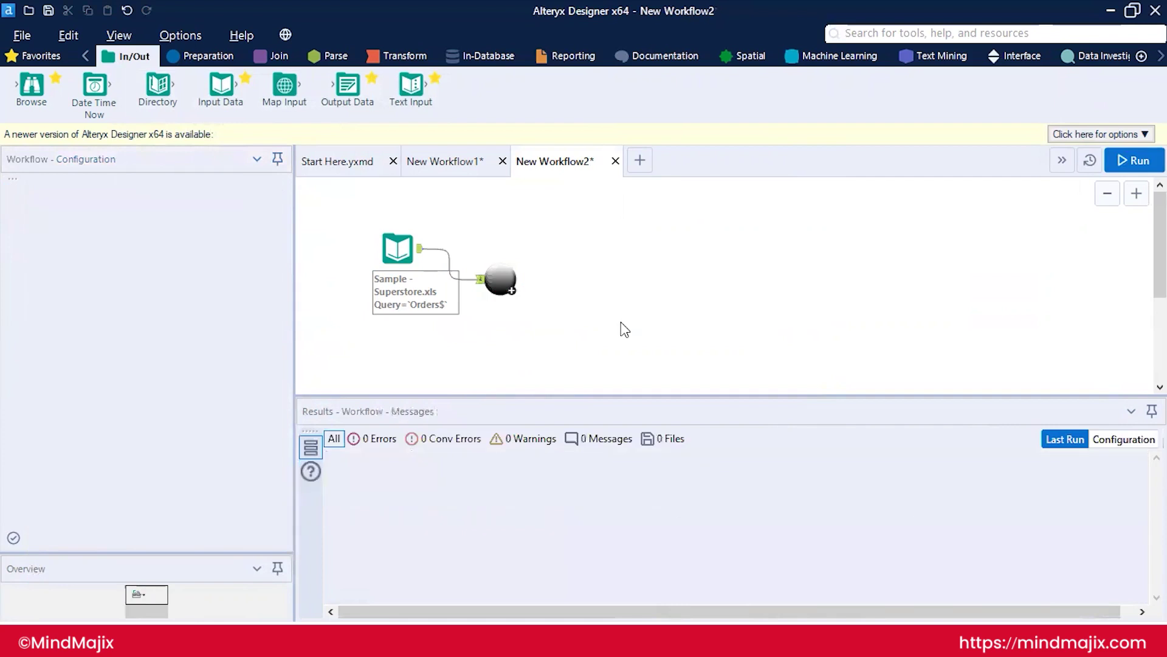
key("ctrl+r")
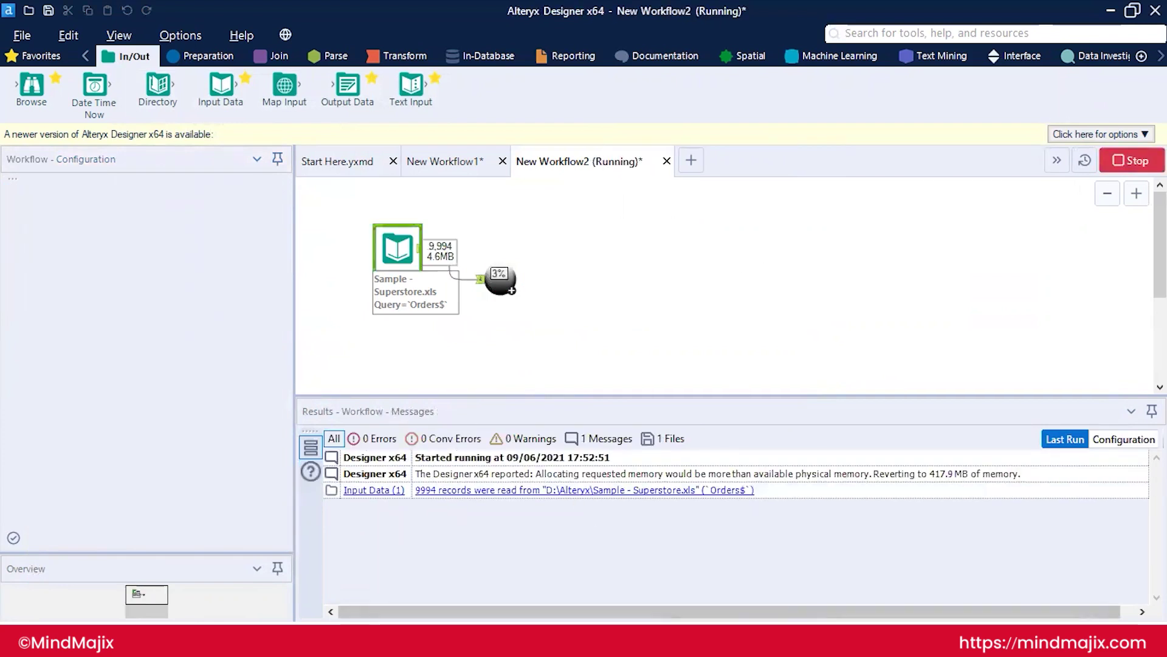
mouse_move(775, 644)
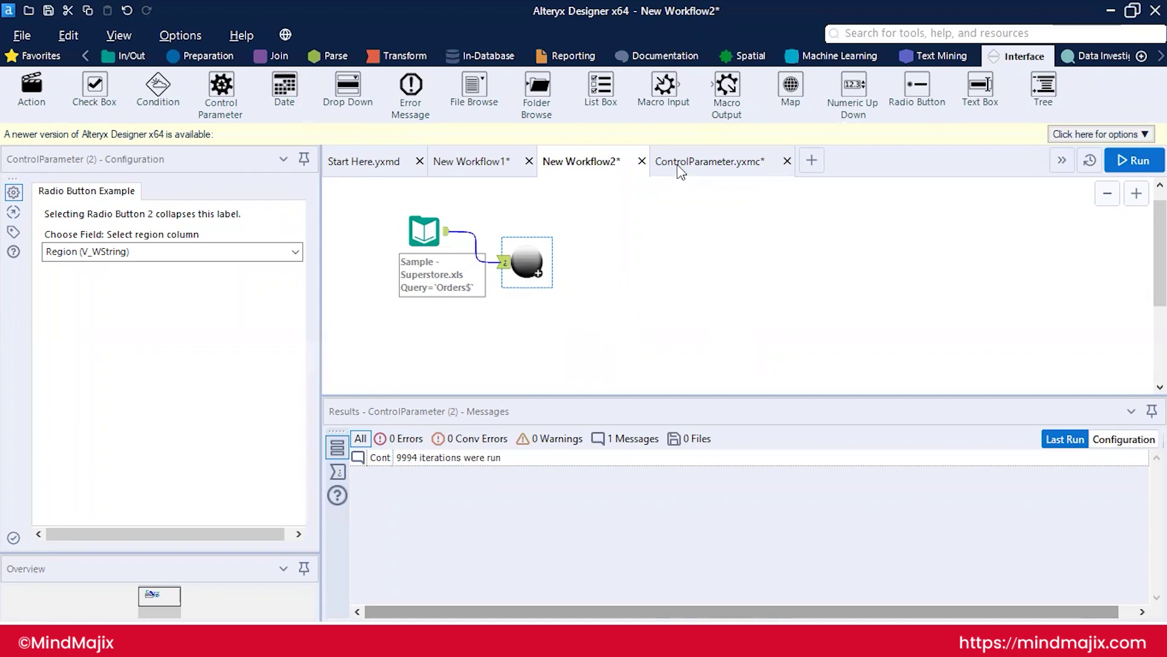
- Close New Workflow2 without saving its changes
left_click(642, 160)
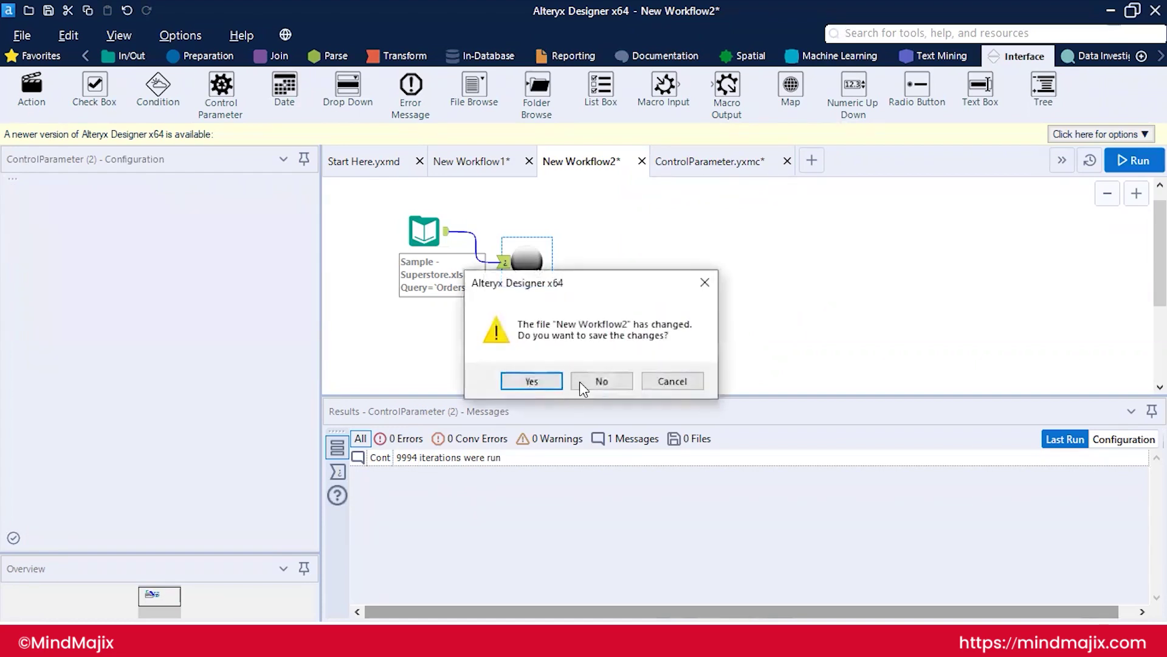
left_click(602, 381)
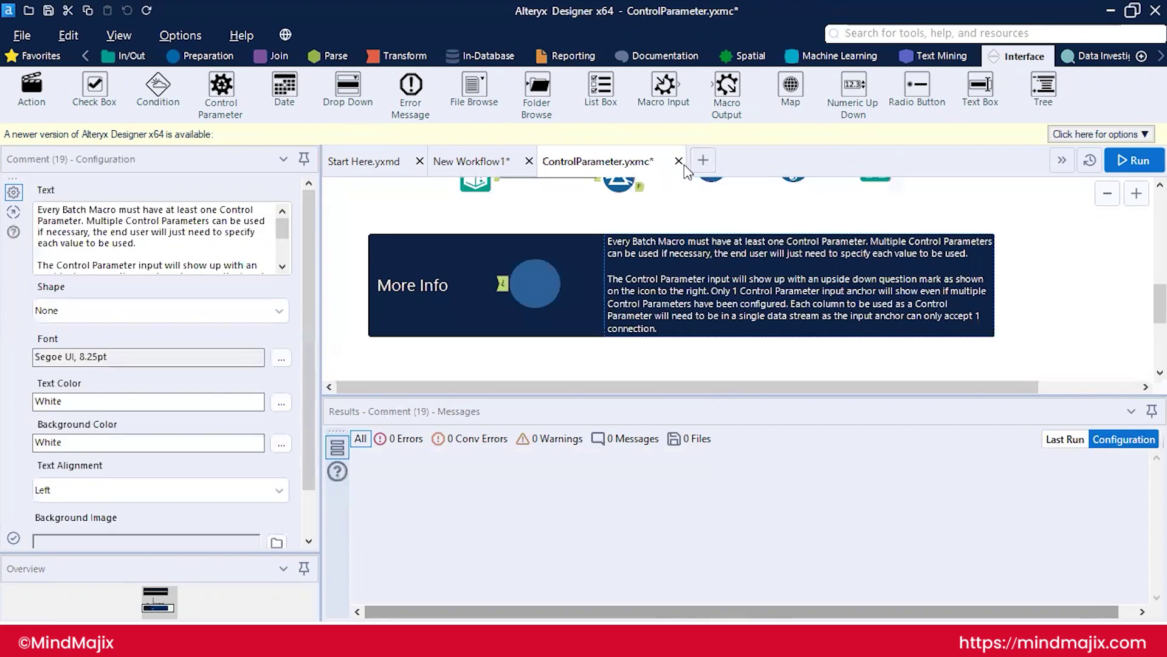
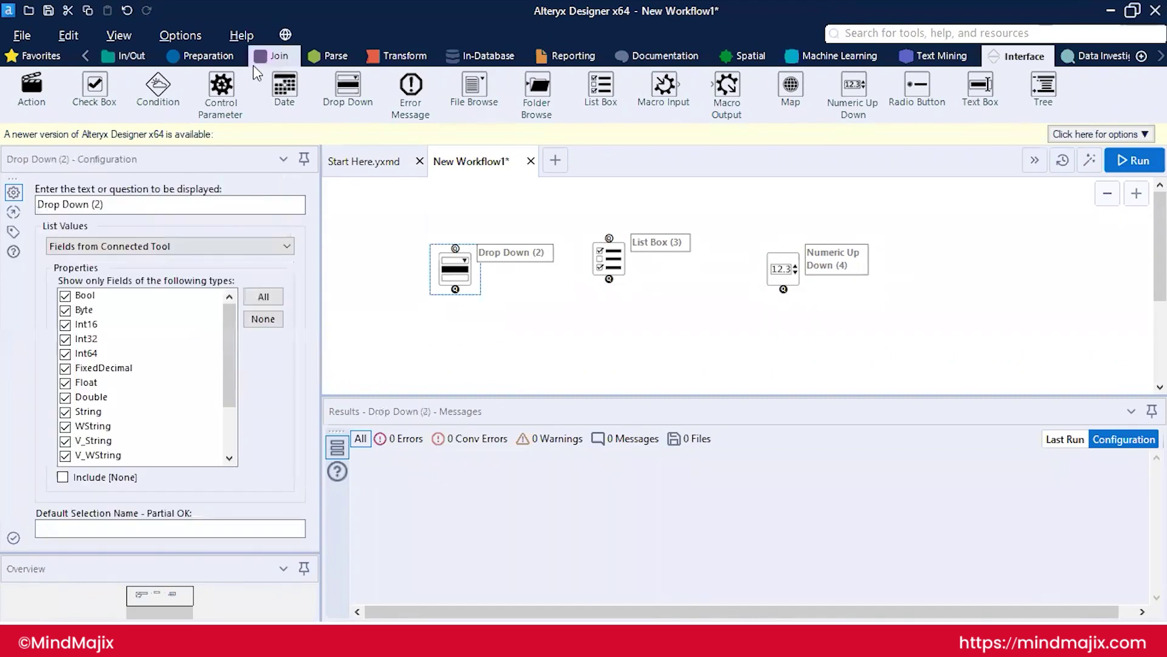
- Open the Interface Designer for New Workflow1 and widen it to review the question layout and its ordering controls
key("ctrl+alt+d")
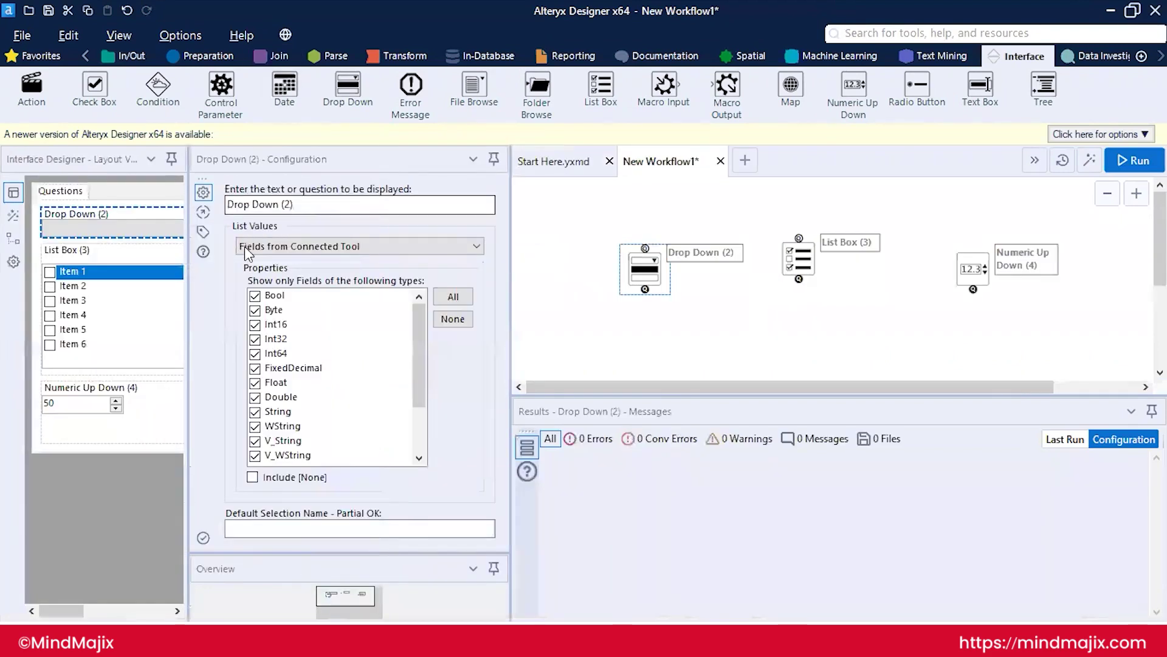
left_click_drag(188, 337, 378, 372)
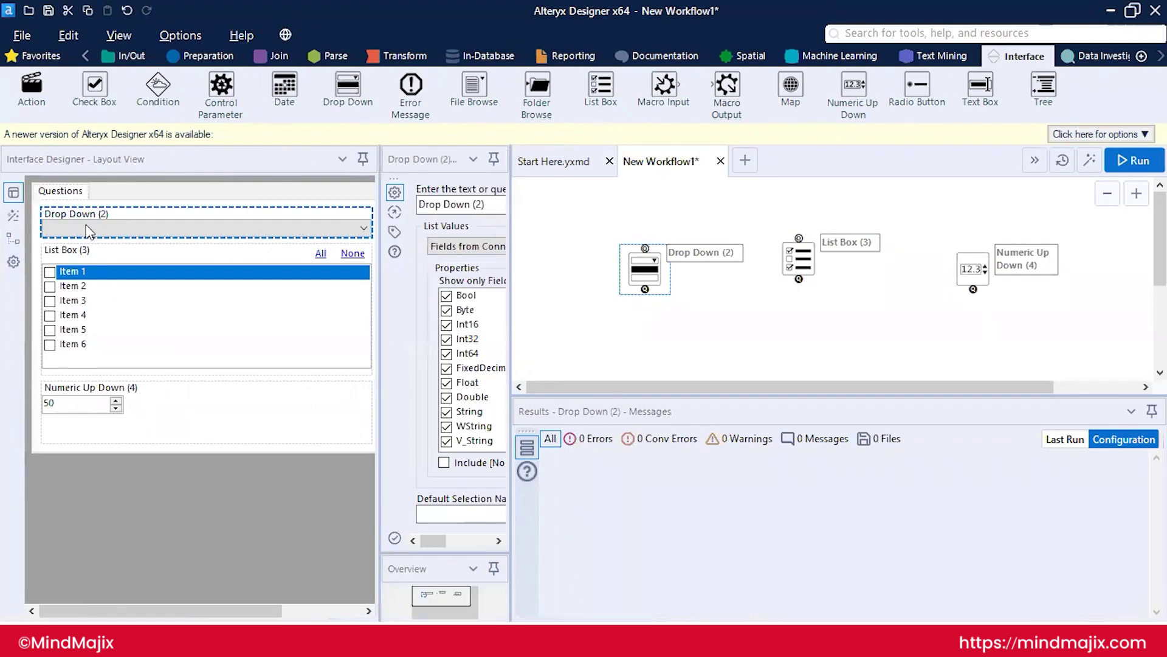
scroll(89, 231, "right", 3)
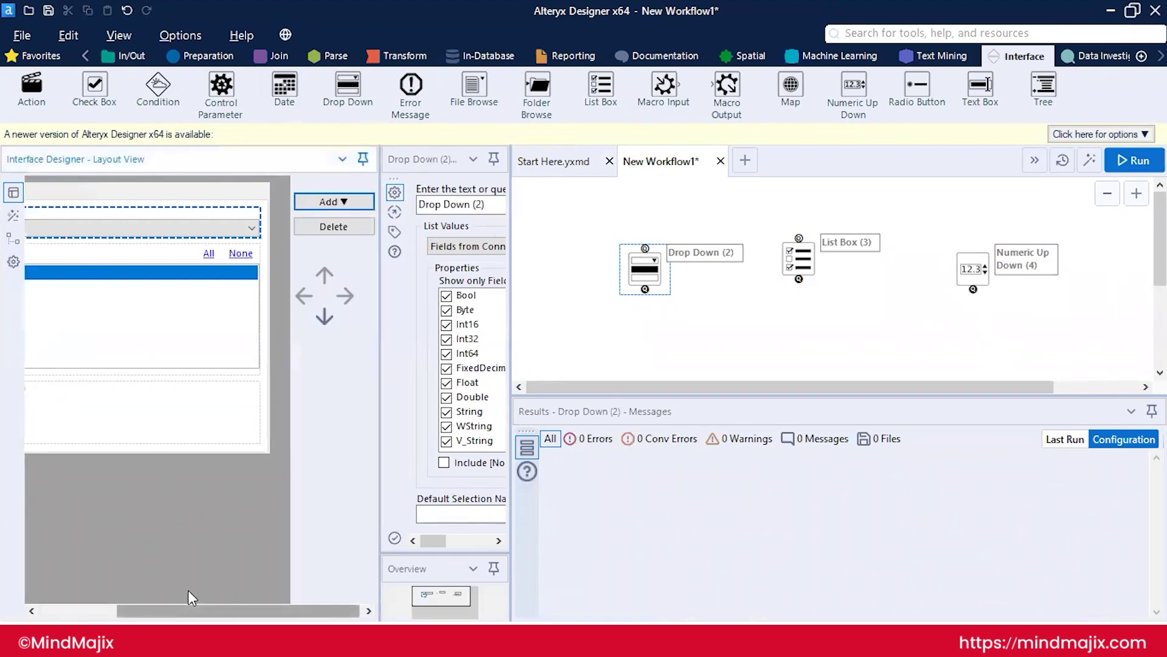
scroll(189, 591, "left", 3)
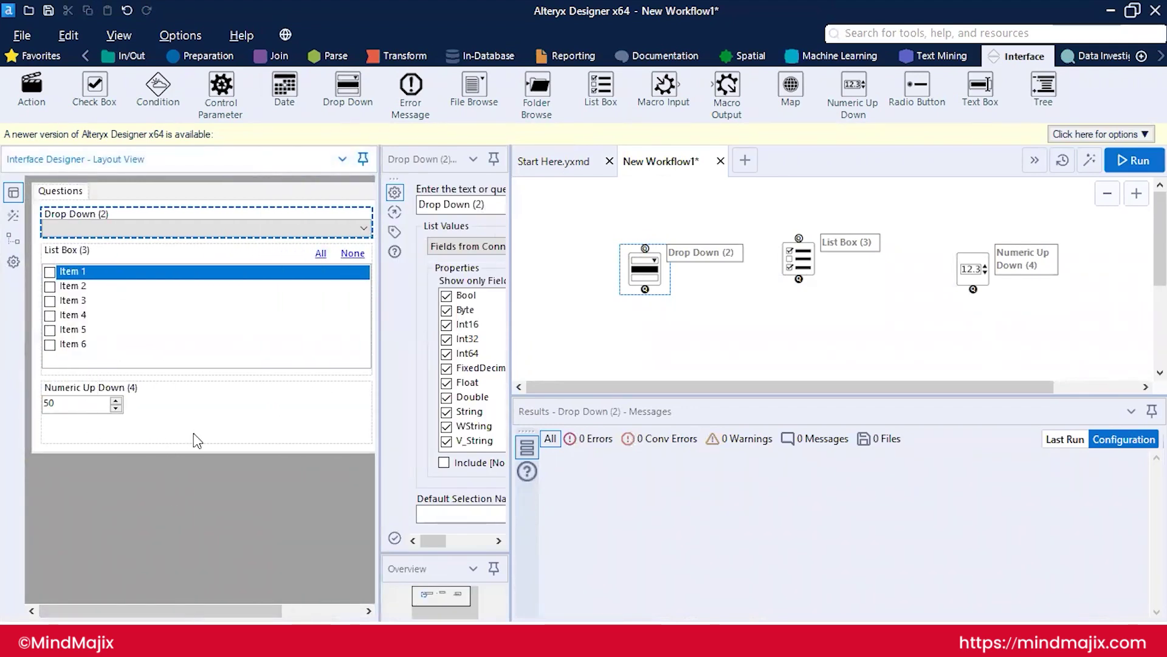
- Move the Numeric Up Down question above the List Box in the Interface Designer layout
left_click(167, 422)
scroll(167, 424, "right", 3)
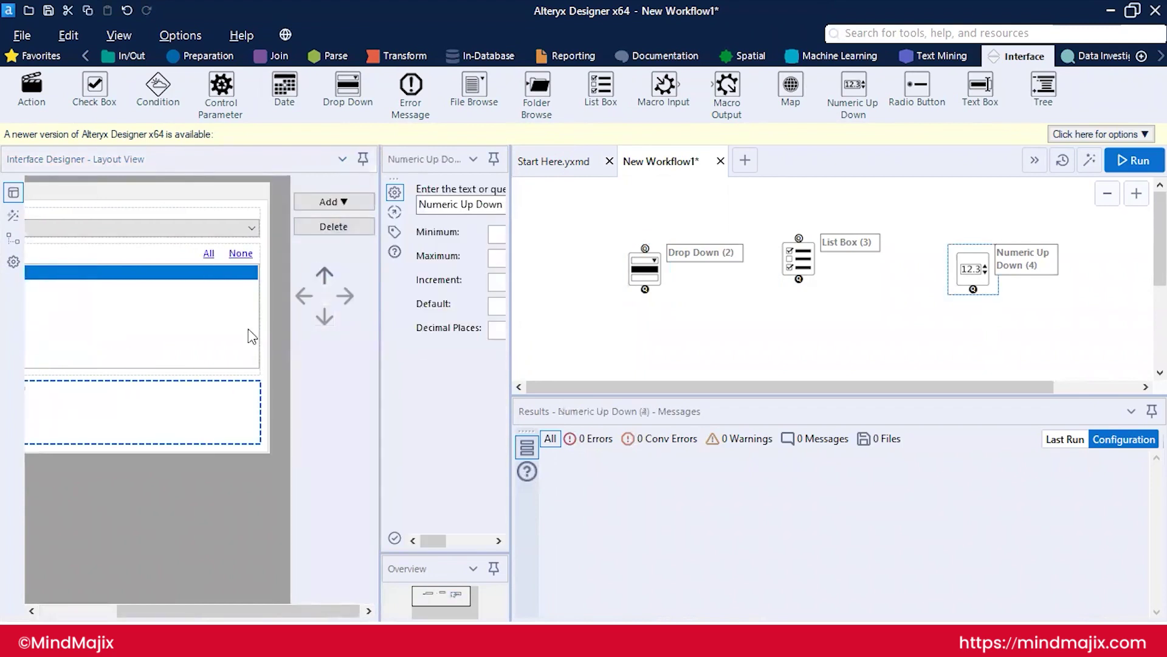
left_click(325, 275)
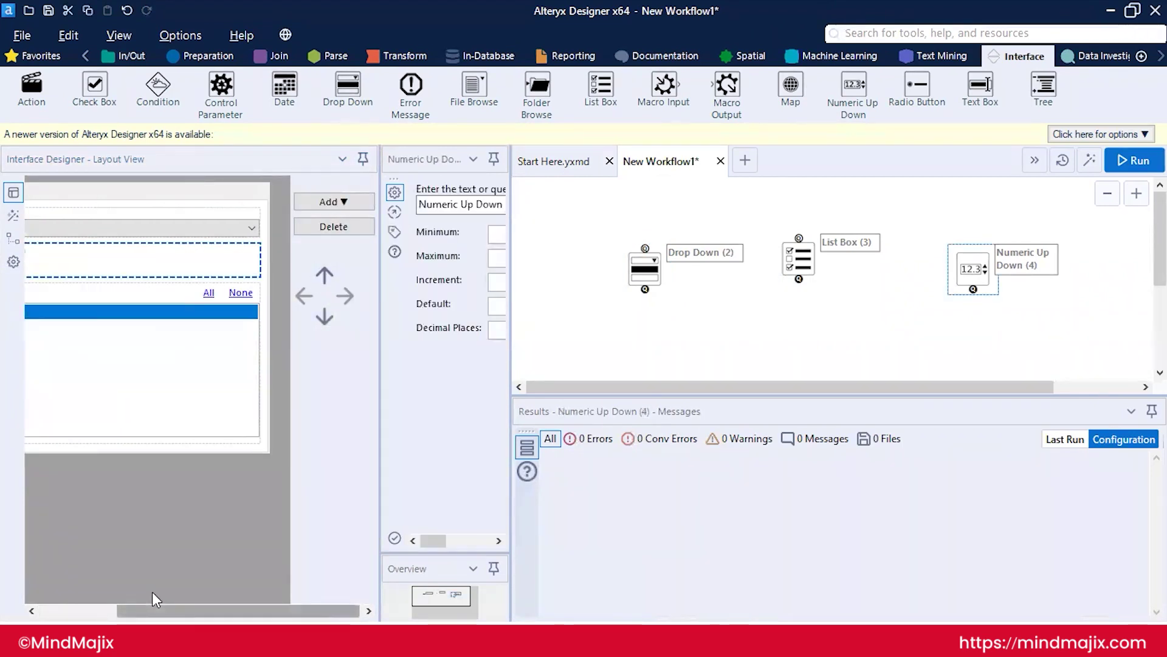
scroll(152, 592, "left", 3)
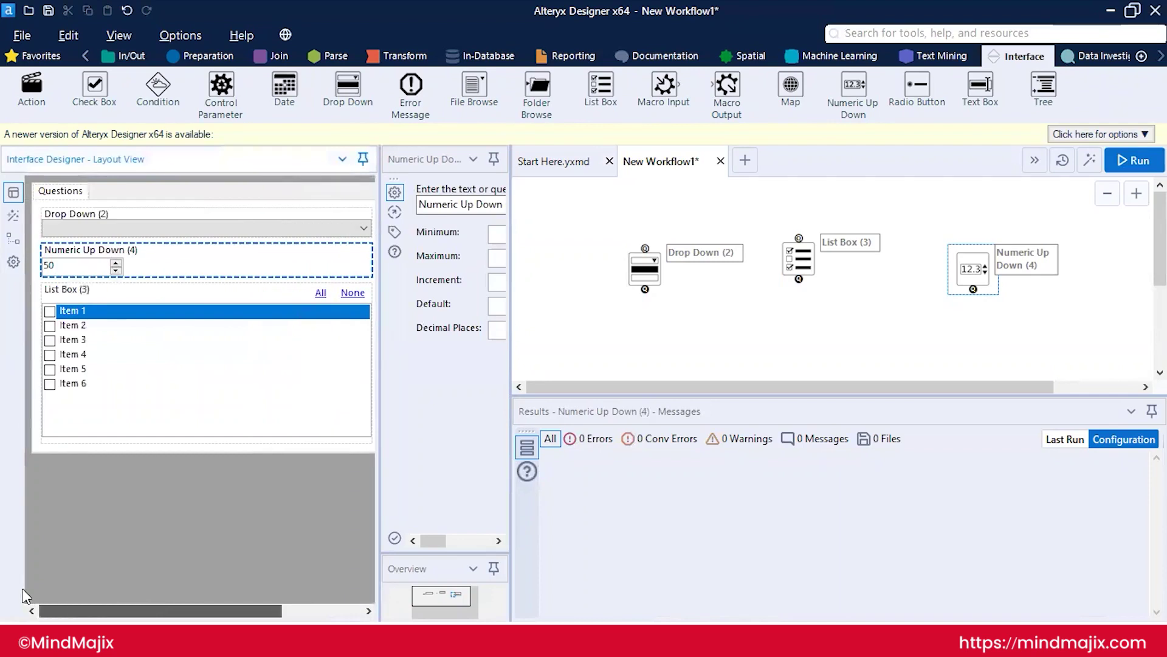
- Move the List Box question back above the Numeric Up Down question in the layout
left_click(108, 360)
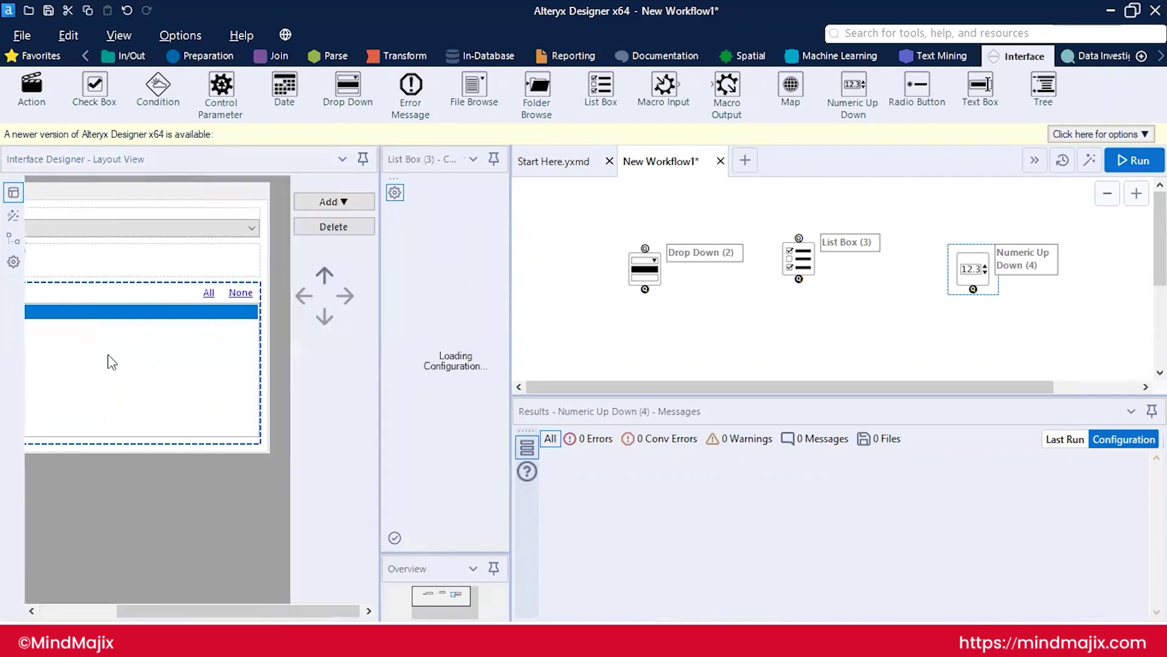
left_click(324, 274)
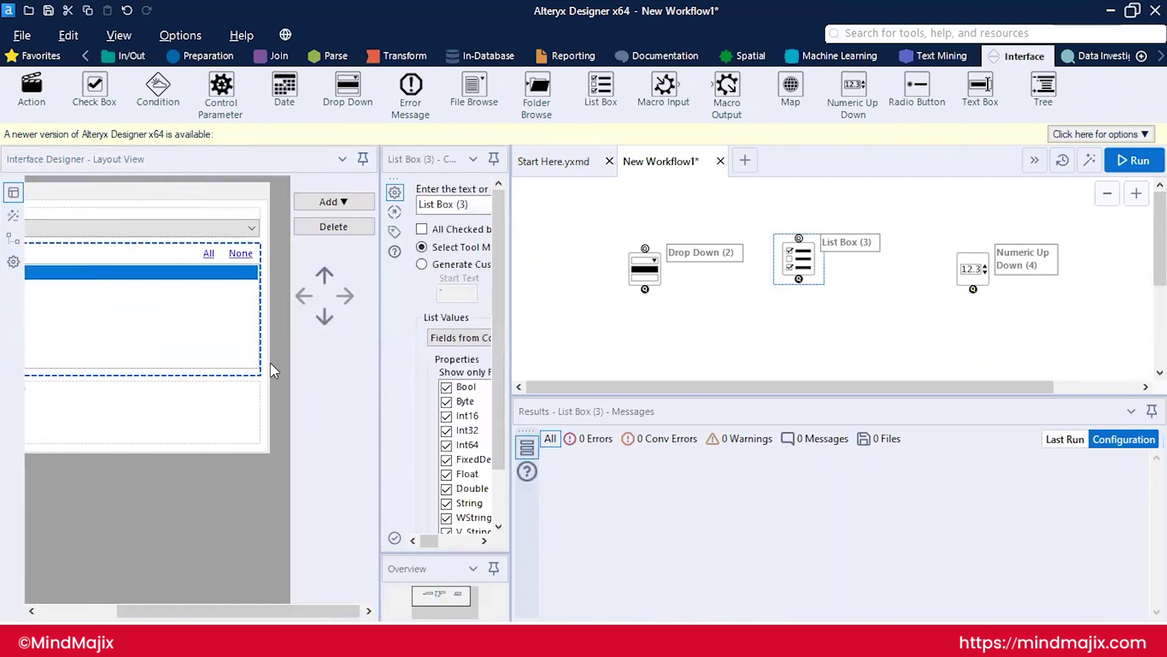
left_click_drag(185, 610, 2, 587)
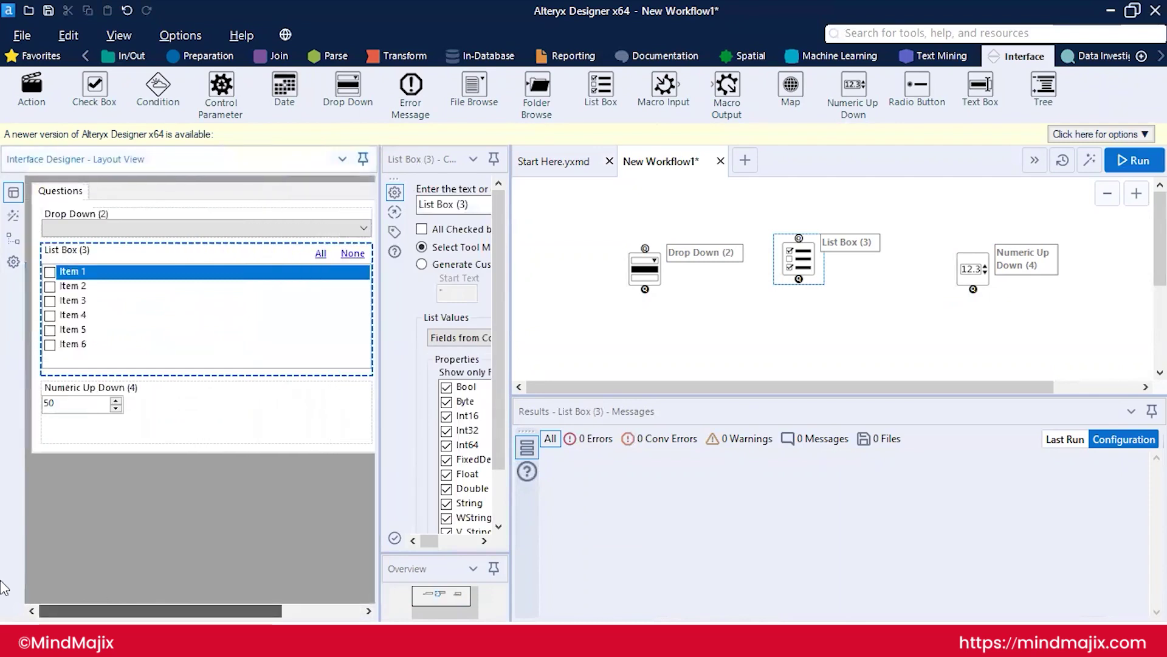
- Widen the Interface Designer and add a group box below the Numeric Up Down question
left_click(149, 421)
left_click(149, 420)
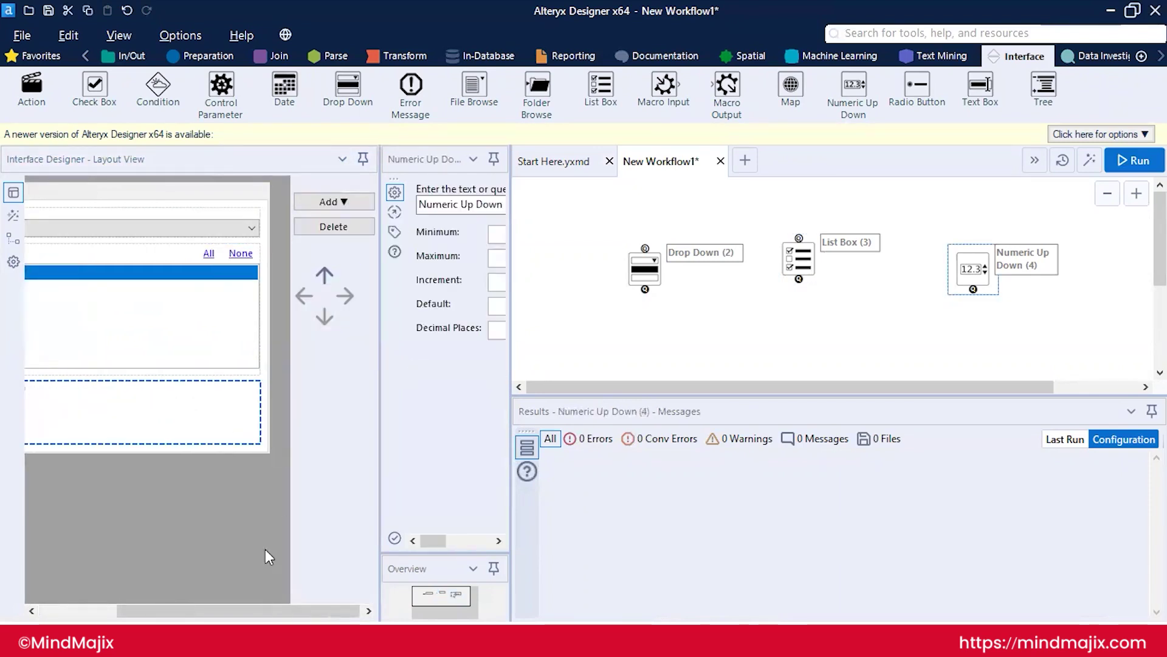
left_click(228, 586)
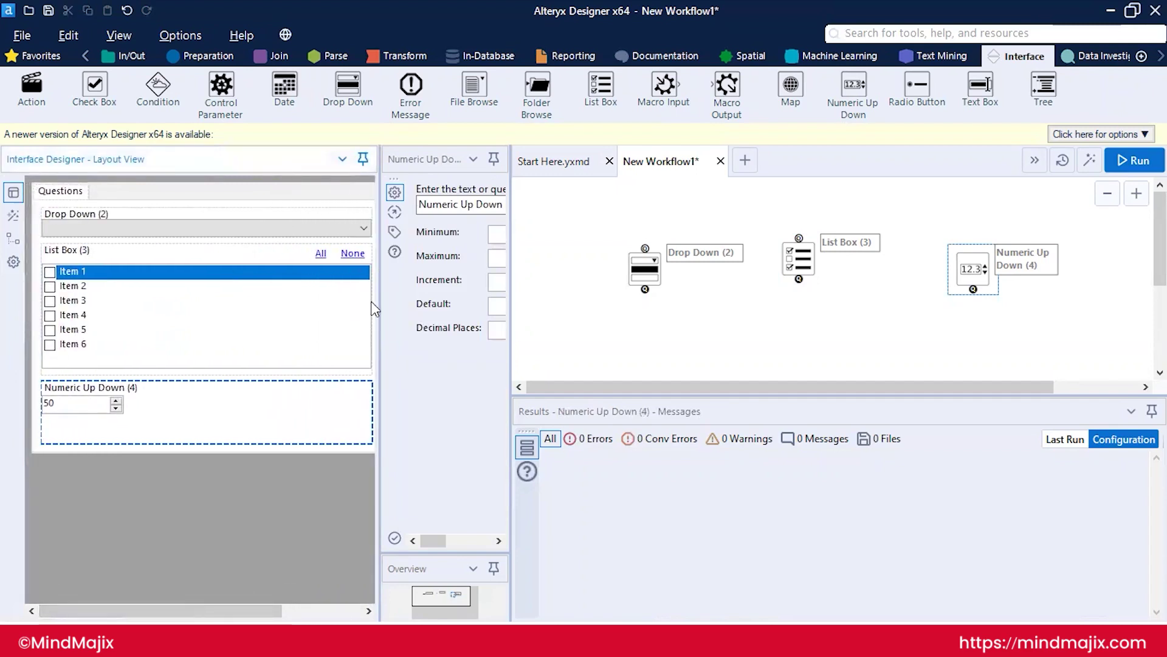
left_click_drag(381, 305, 630, 341)
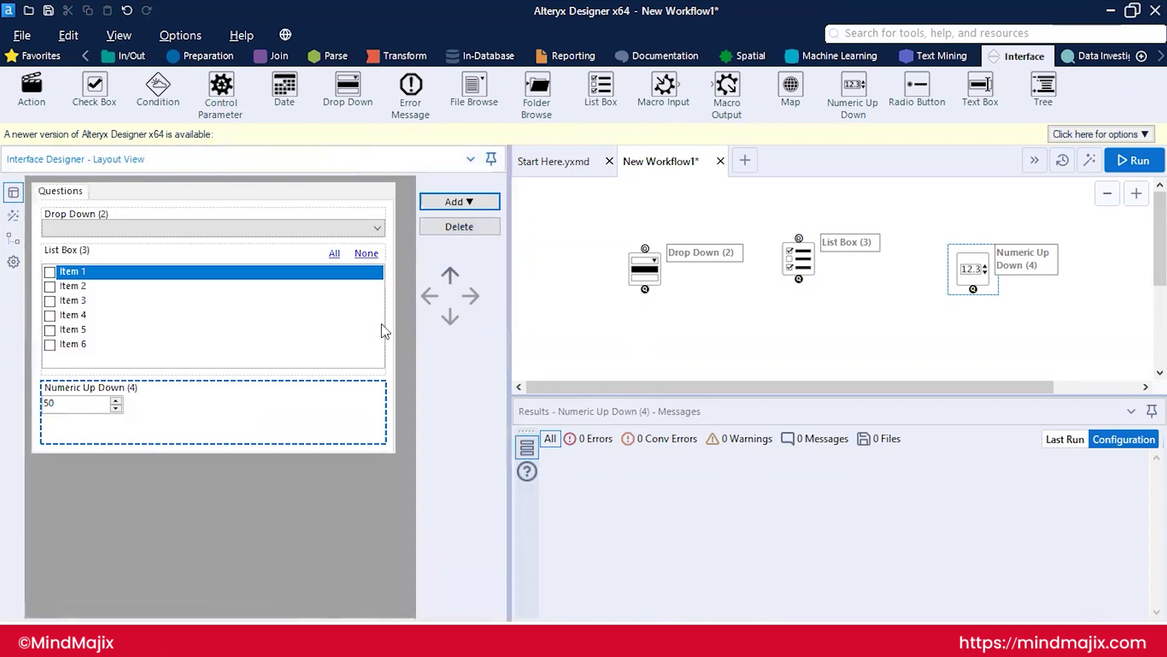
left_click(446, 203)
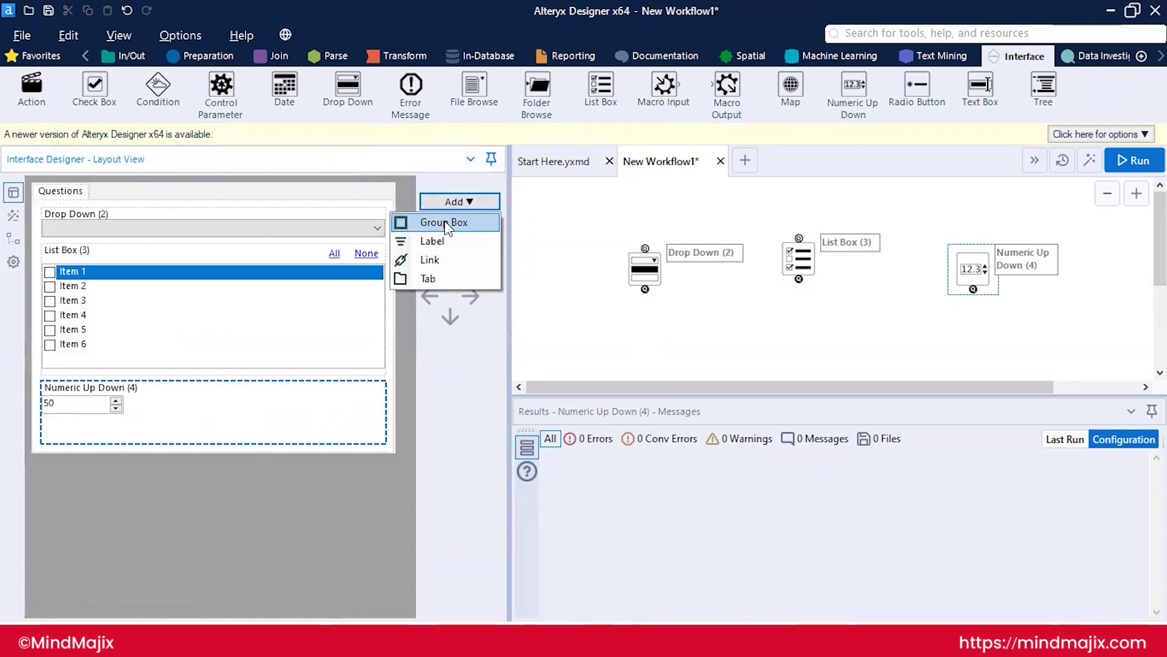
left_click(444, 221)
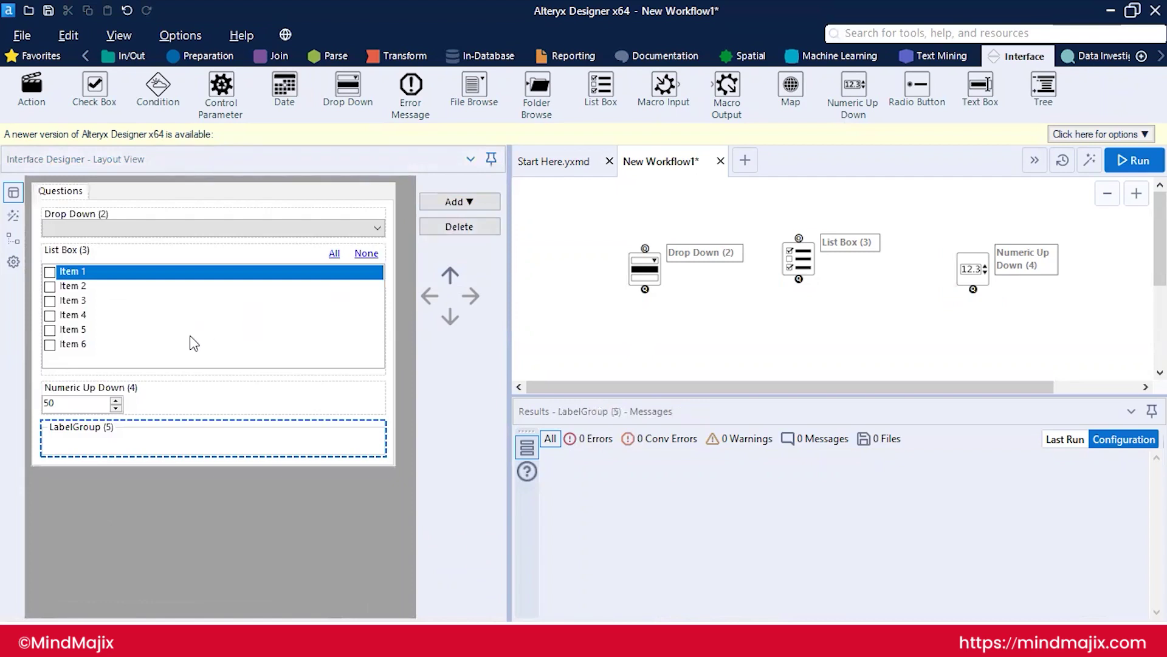
- Add a Radio Button tool to the canvas below Drop Down and nest the List Box question inside the radio button question
left_click(193, 394)
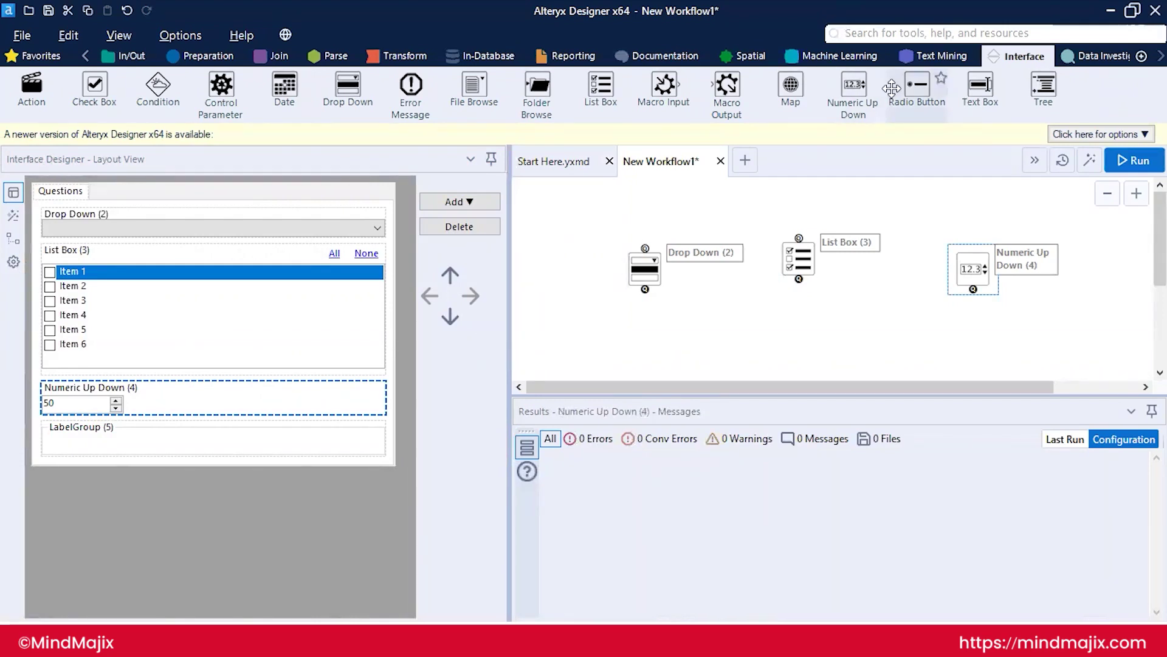
left_click_drag(891, 88, 613, 320)
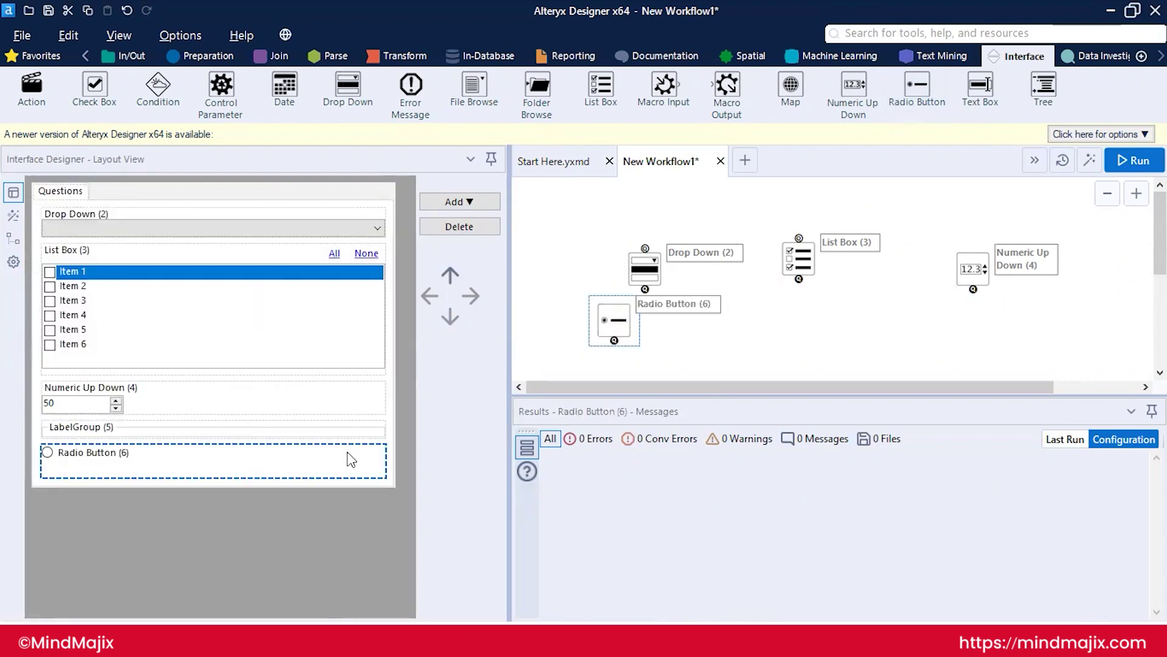
left_click(176, 324)
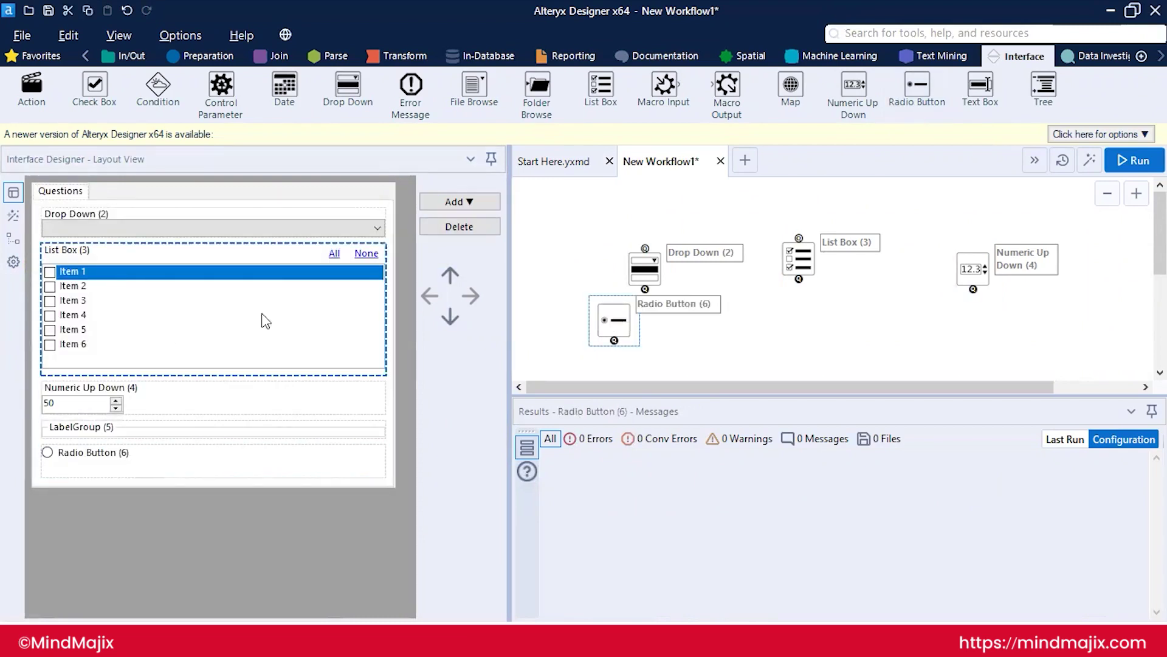
left_click(453, 320)
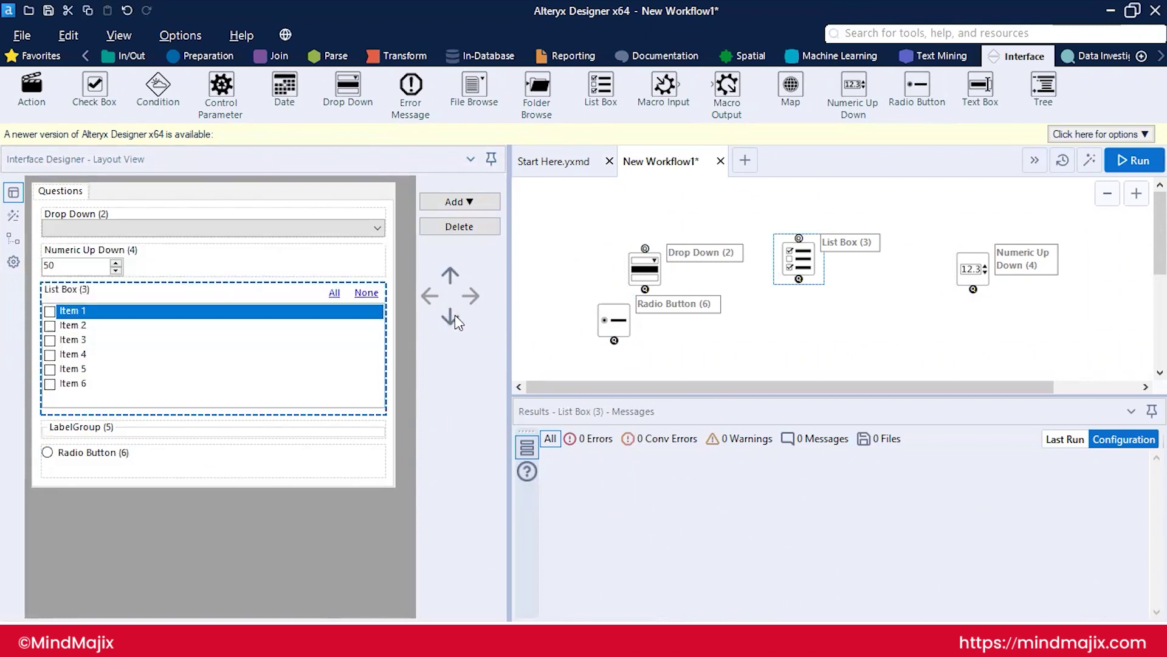
left_click(452, 316)
left_click(453, 315)
left_click(454, 316)
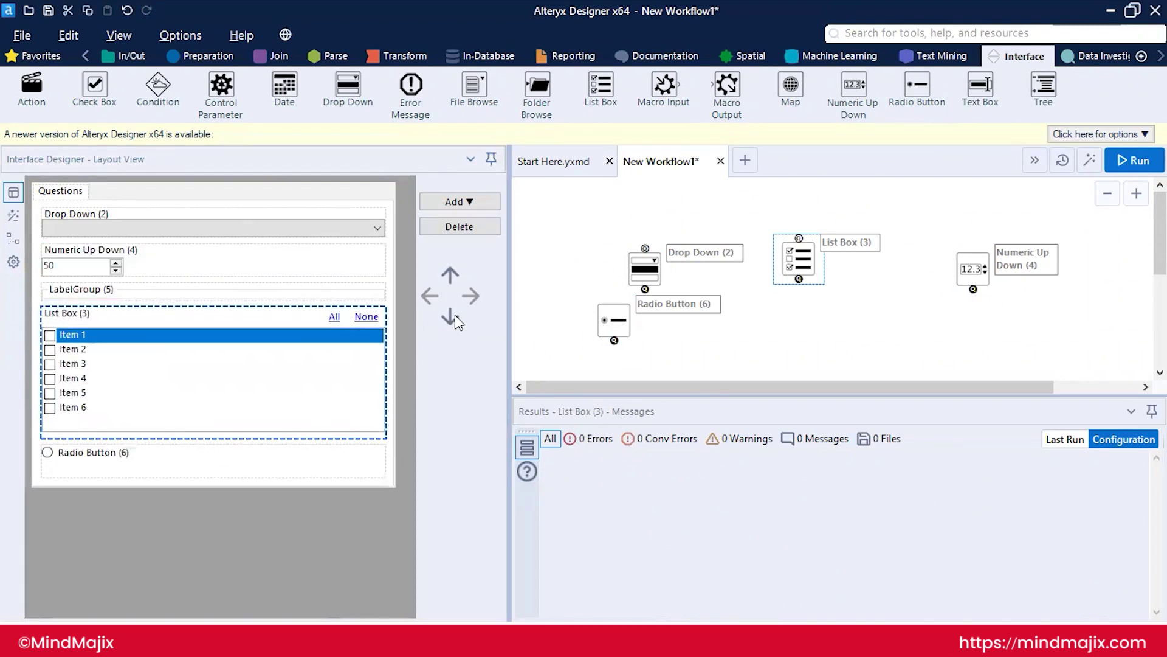
left_click(450, 317)
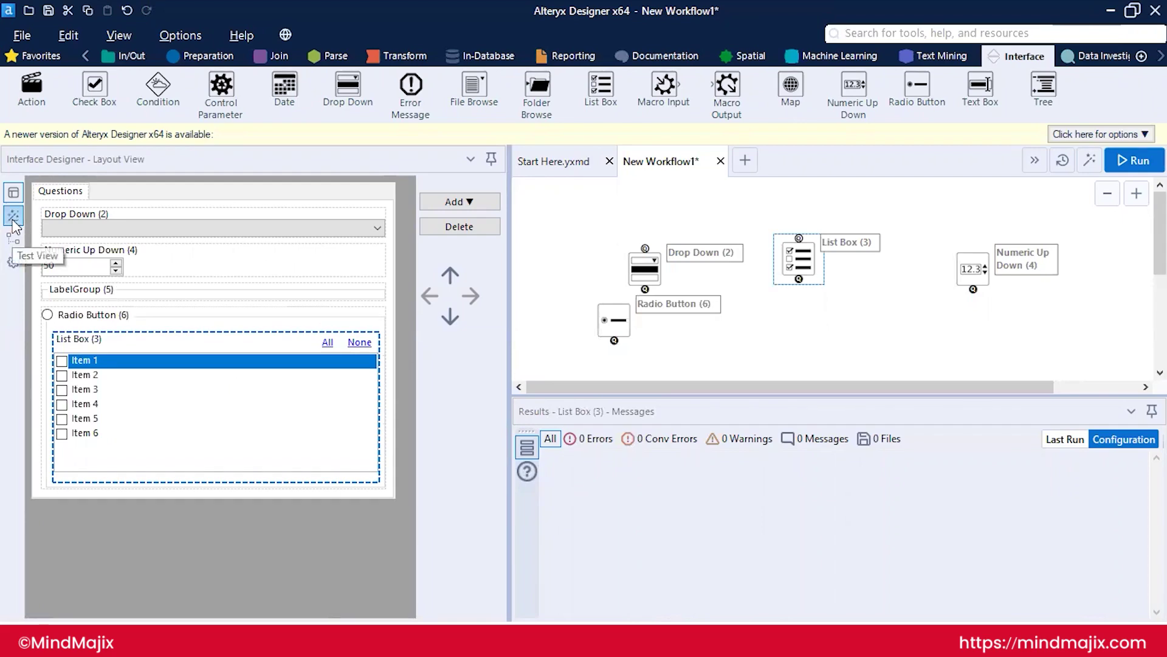
- Preview the questions as an analytic app and cancel the preview
left_click(1089, 162)
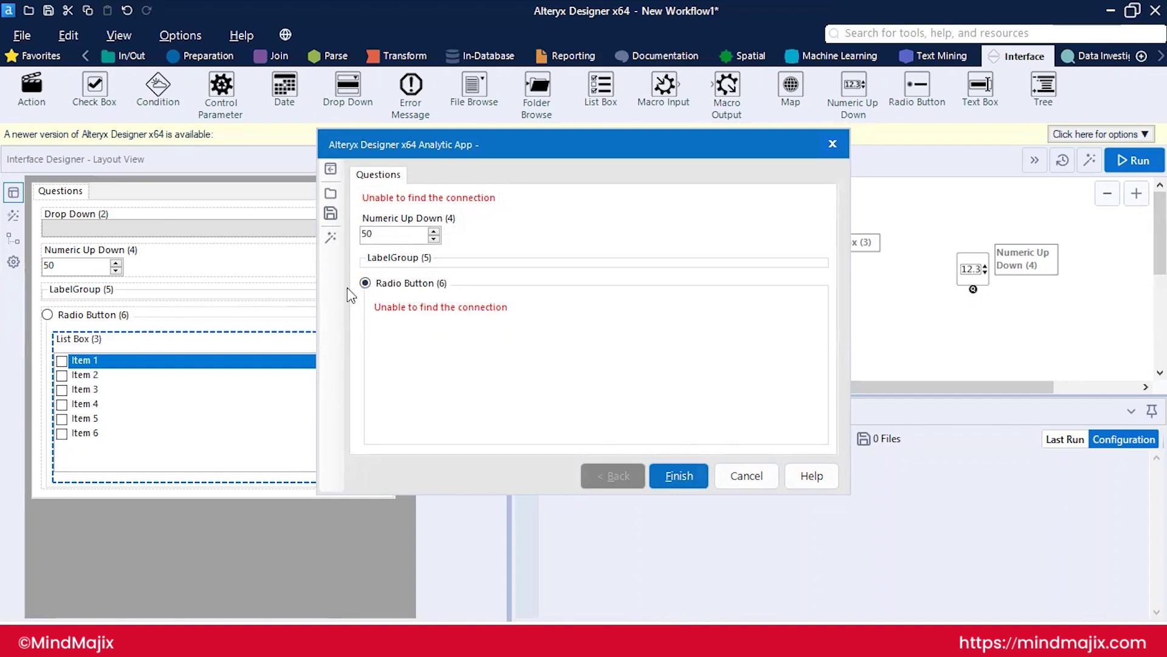
left_click(738, 471)
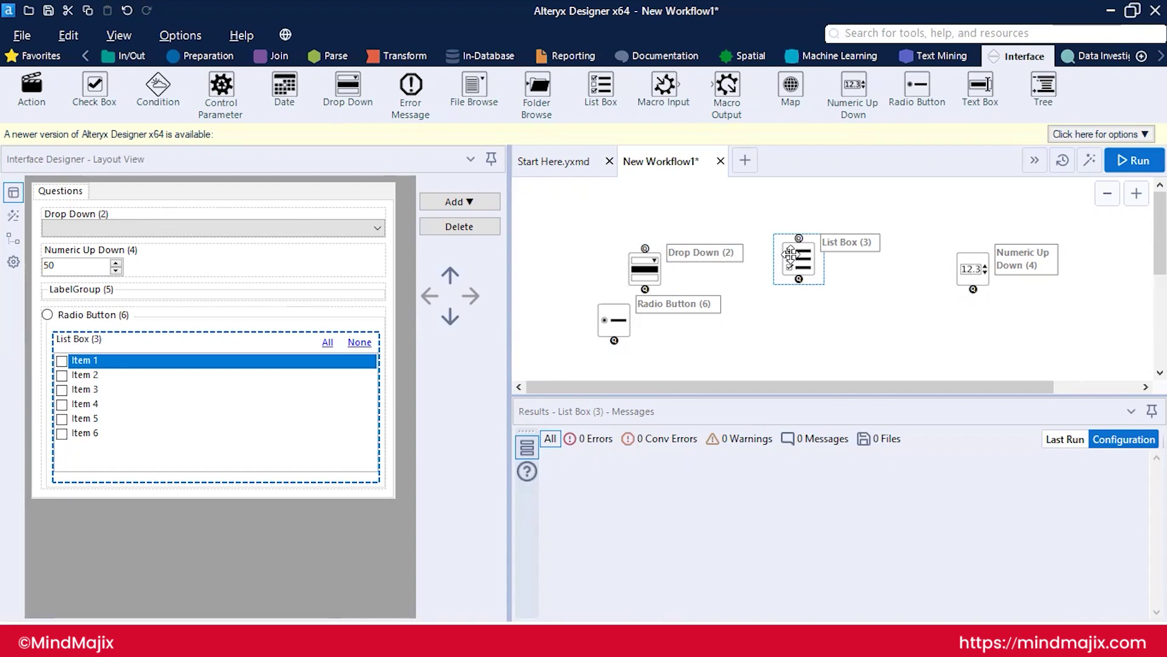
- Hide the Interface Designer and restore the Configuration window at a readable width beside the canvas
key("ctrl+alt+d")
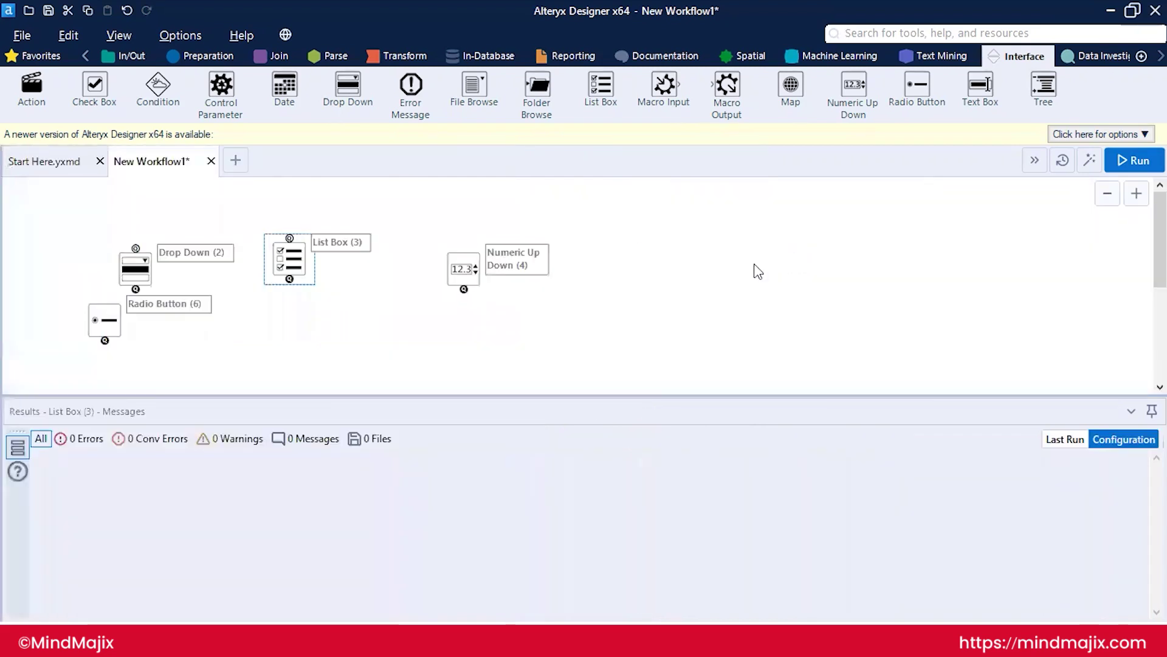
key("ctrl+alt+d")
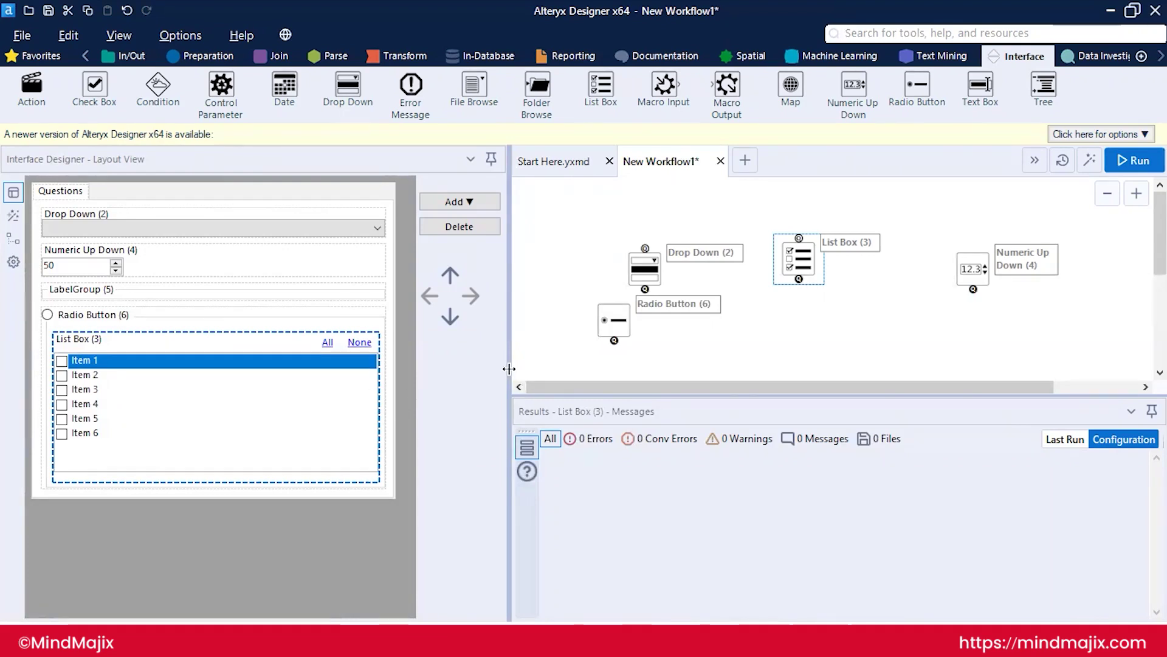
key("ctrl+alt+d")
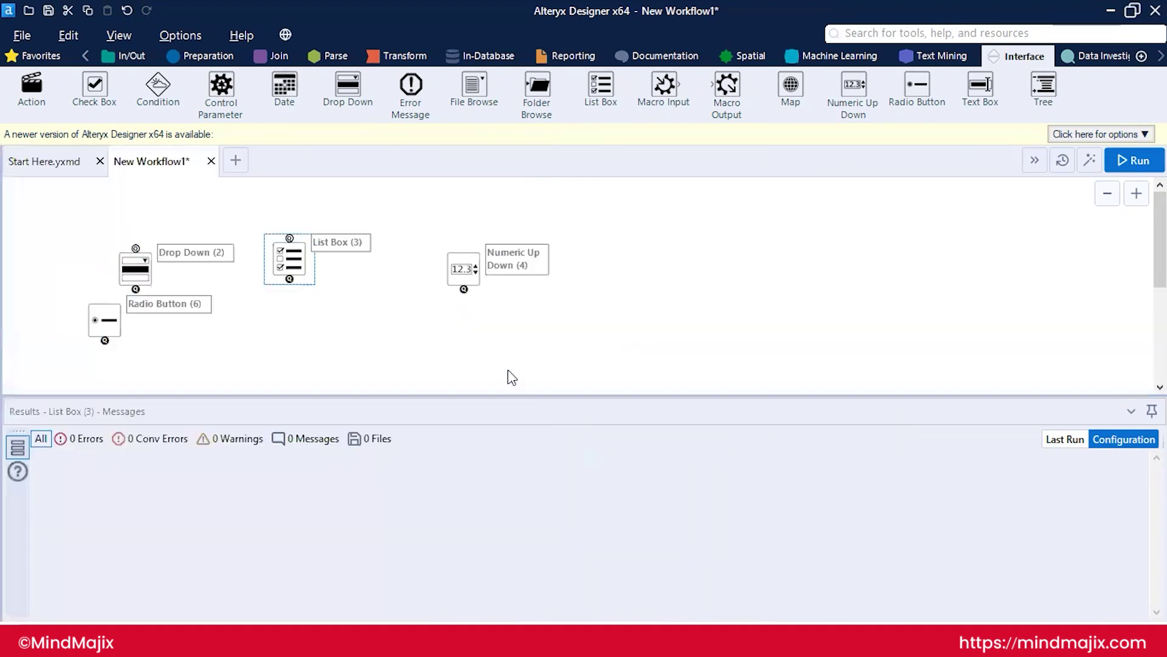
left_click(109, 35)
left_click(139, 140)
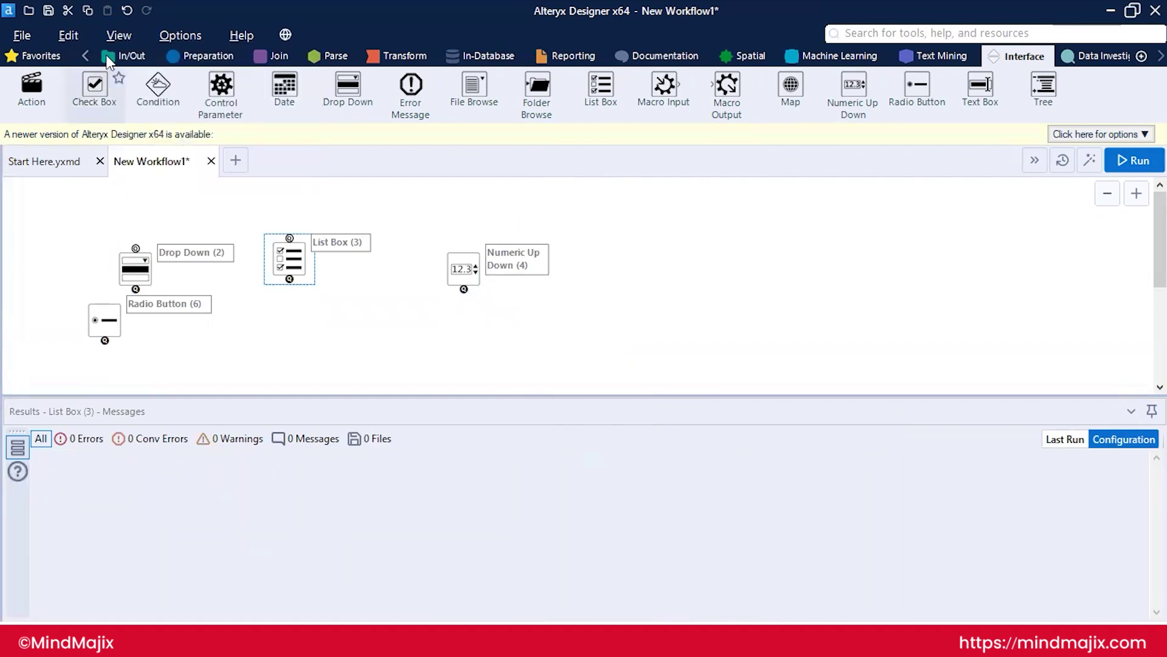
left_click(105, 37)
left_click(141, 136)
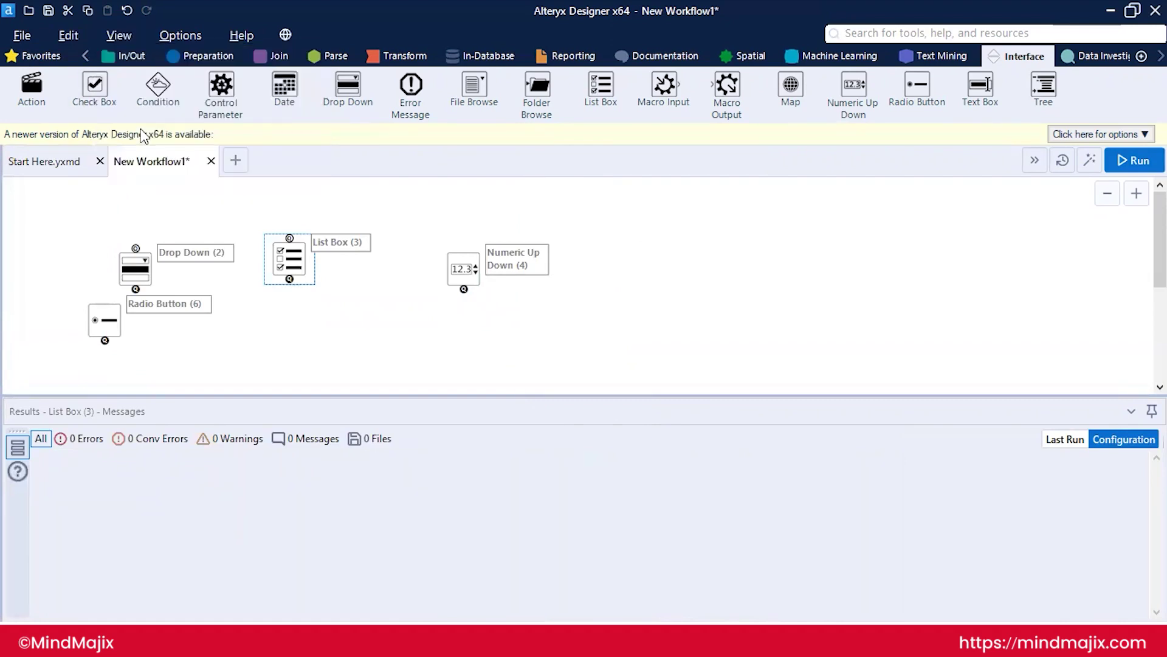
left_click_drag(19, 311, 333, 349)
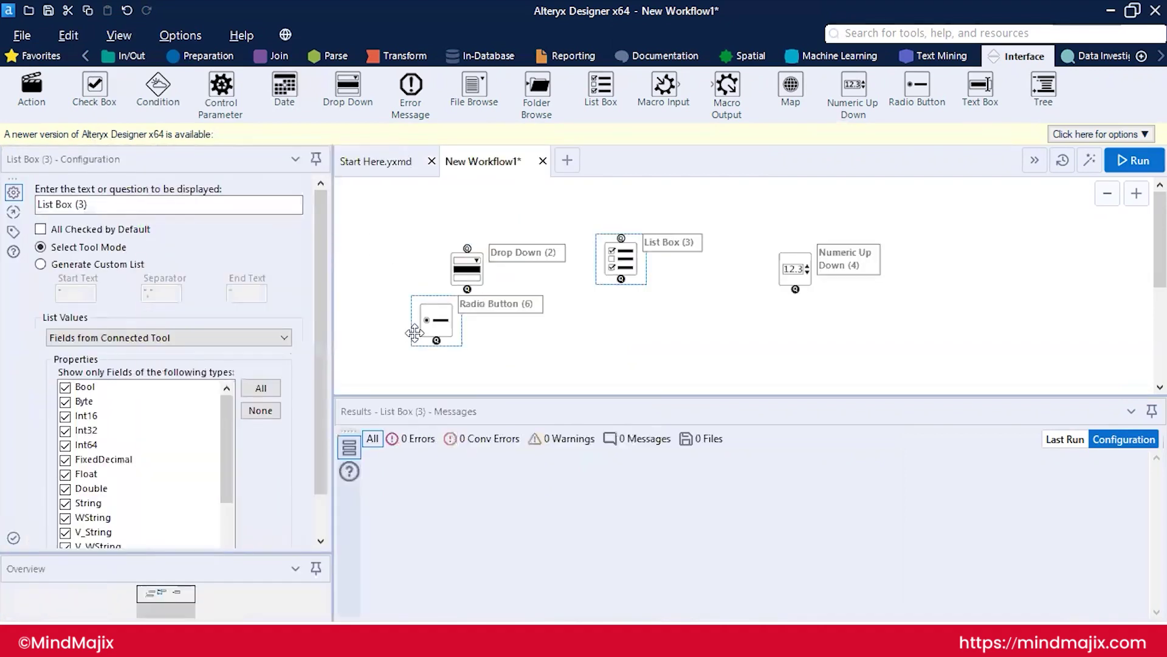
- Set the Radio Button's question text to "Yes or No" and enable Default Value
left_click(436, 321)
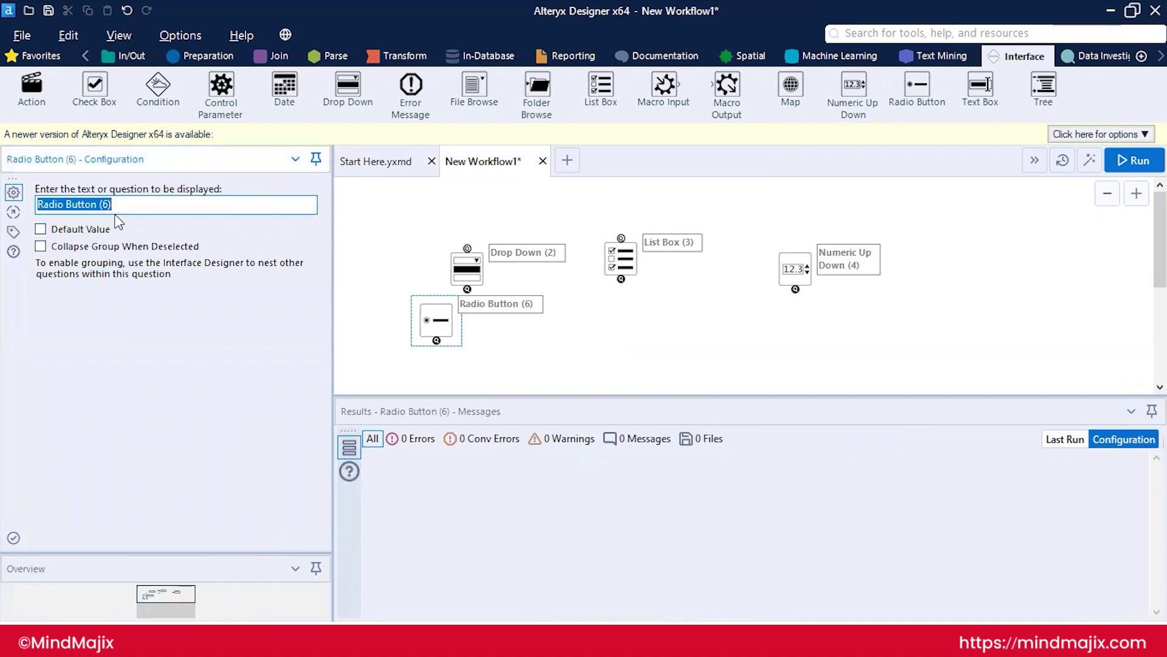
type("Yes or No")
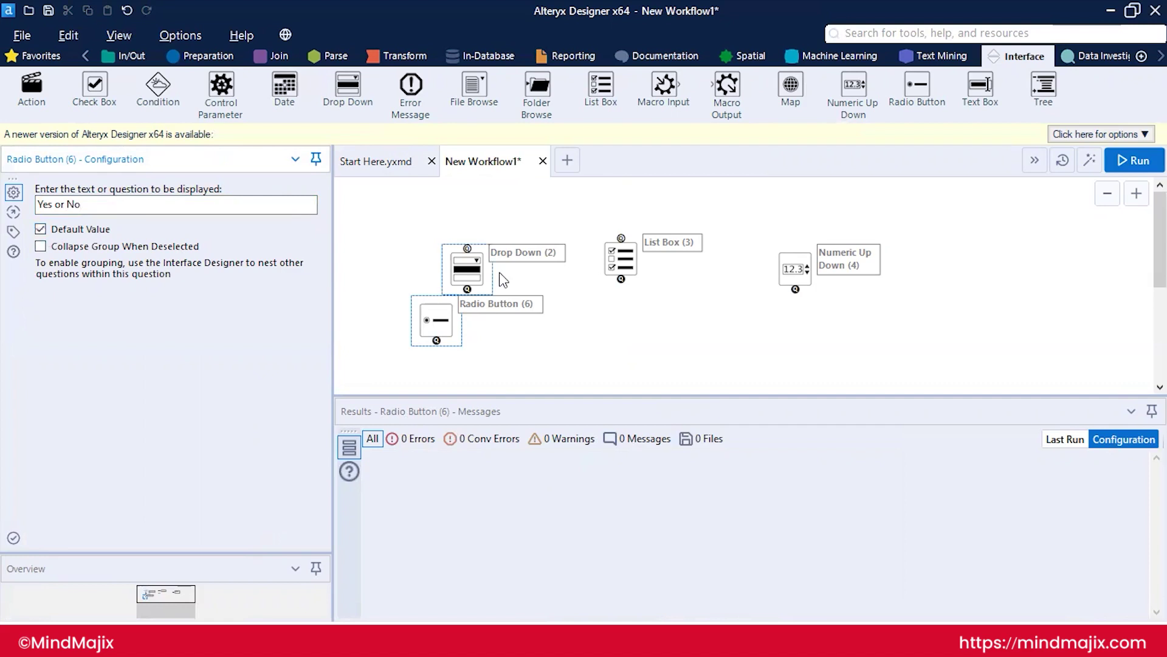
- Configure the Drop Down tool with manually set list values A, B and C, one per line
left_click(480, 266)
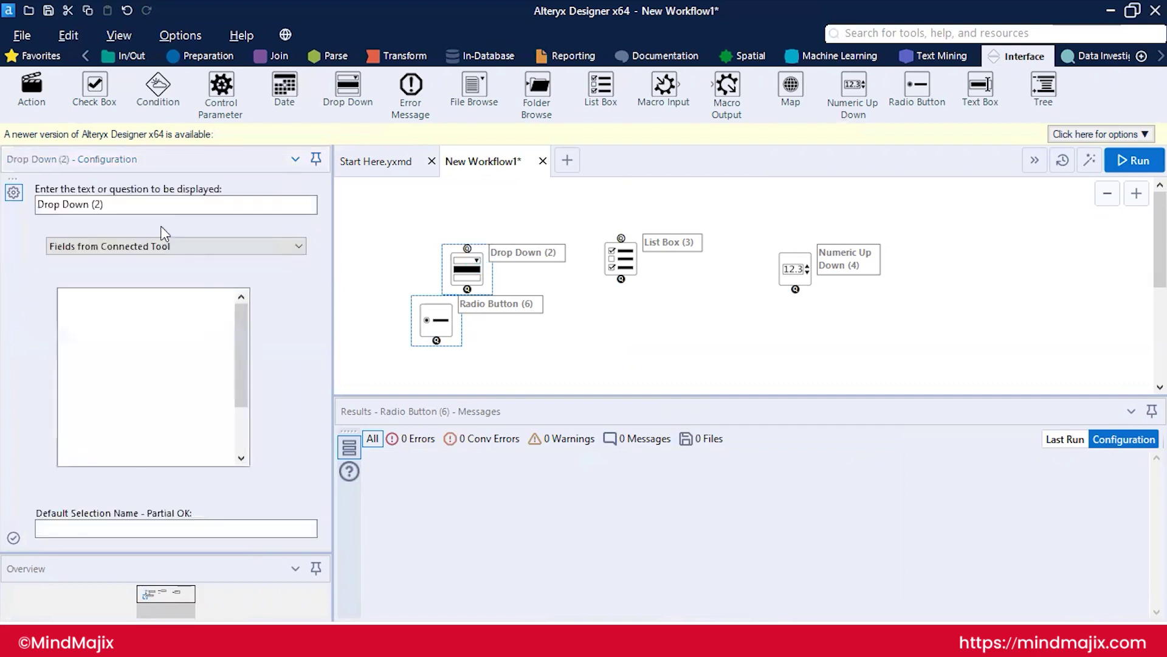
left_click(139, 247)
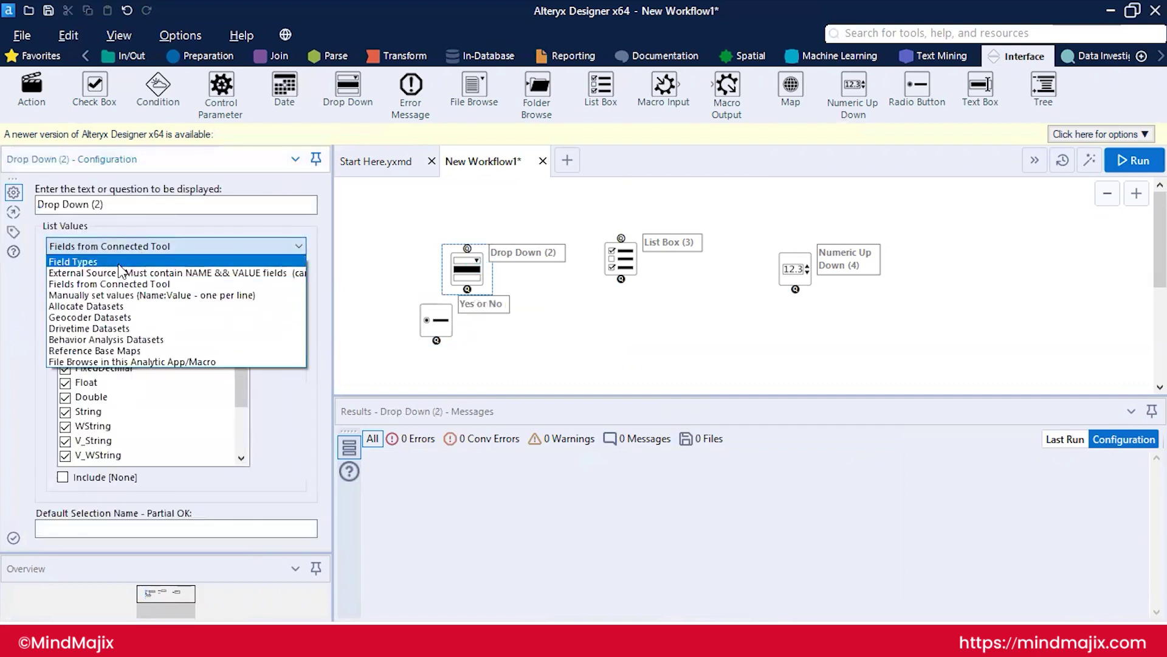
left_click(107, 296)
left_click(96, 317)
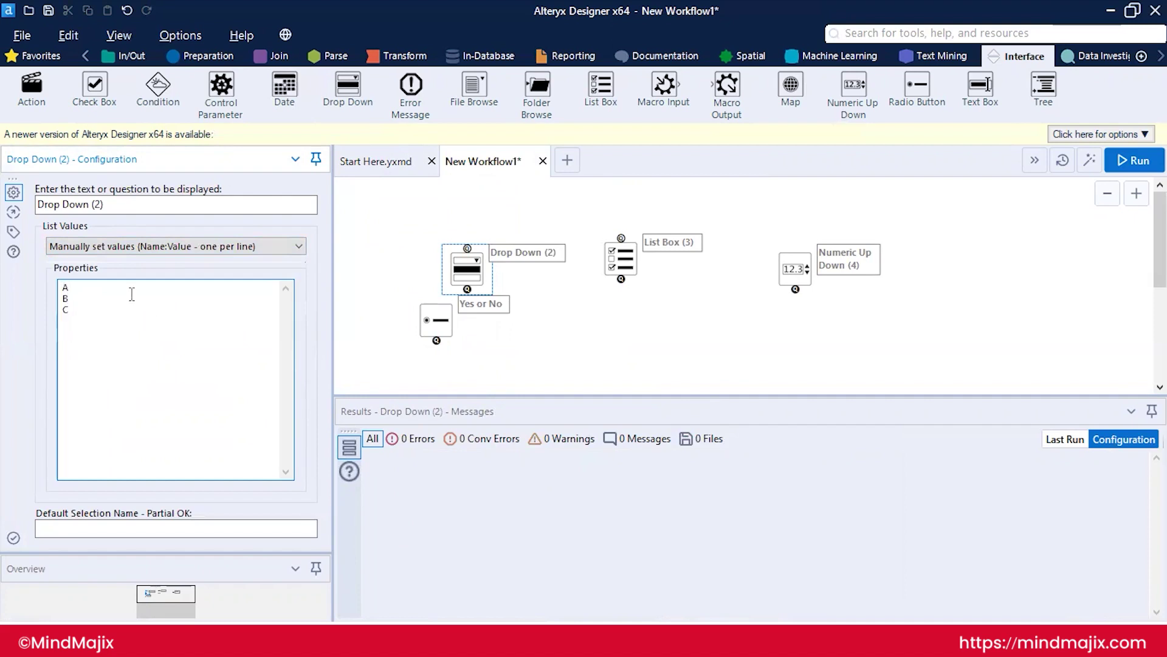
- Configure the List Box tool with manually set list values A, B and C, one per line
left_click(621, 258)
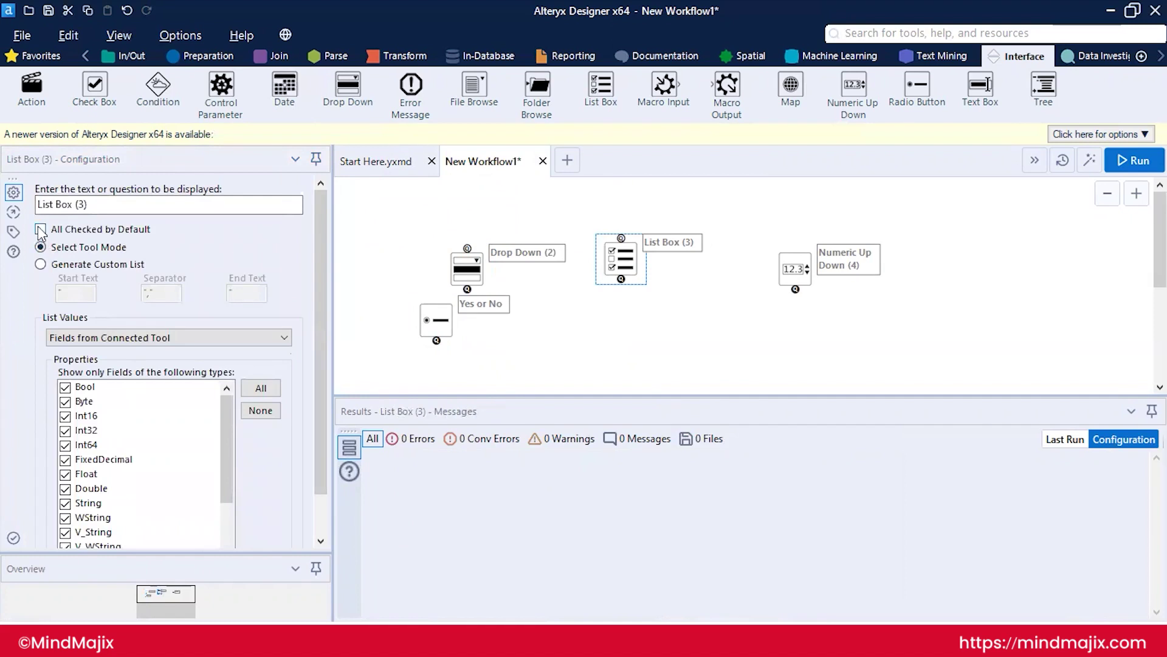
left_click(98, 338)
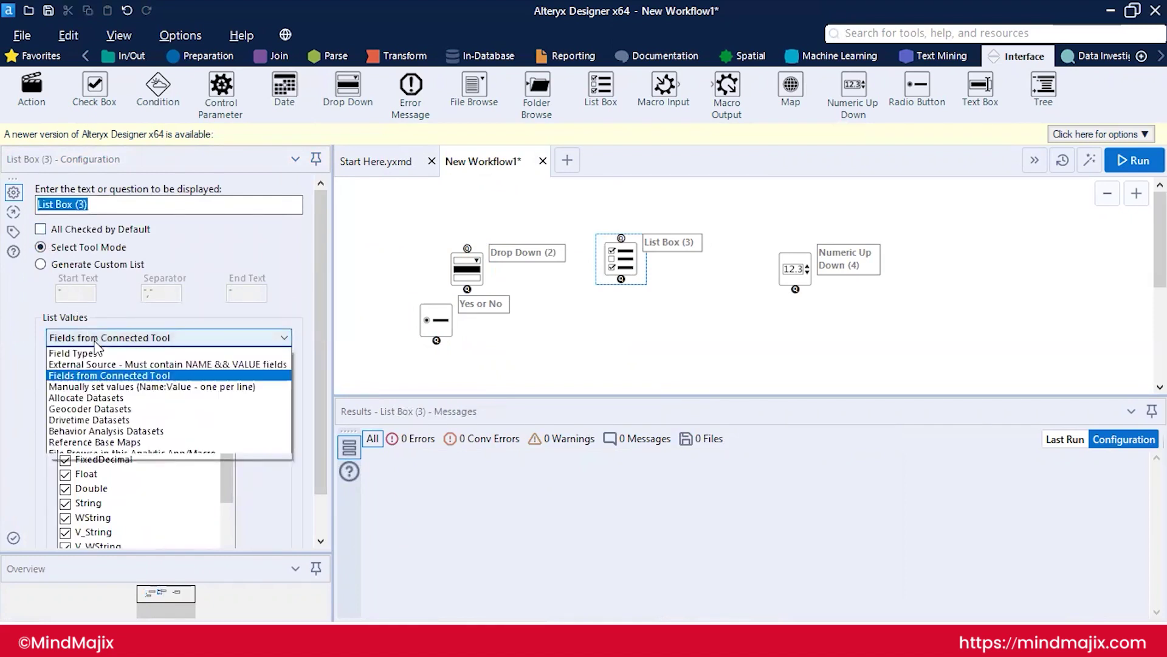
left_click(103, 387)
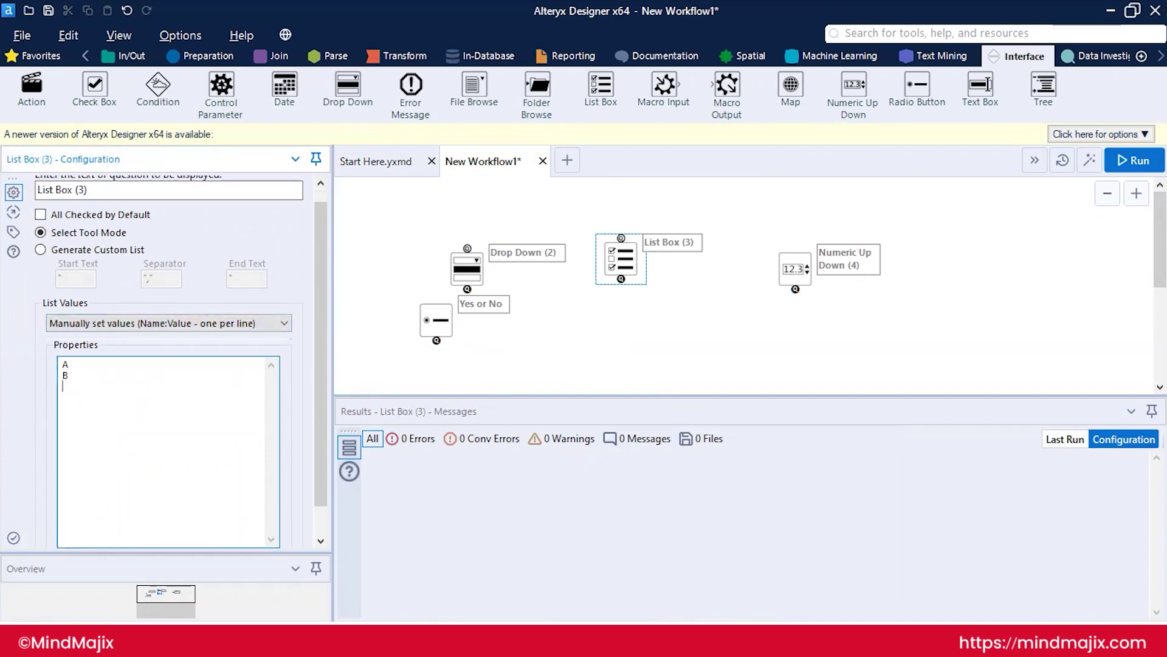
left_click(522, 349)
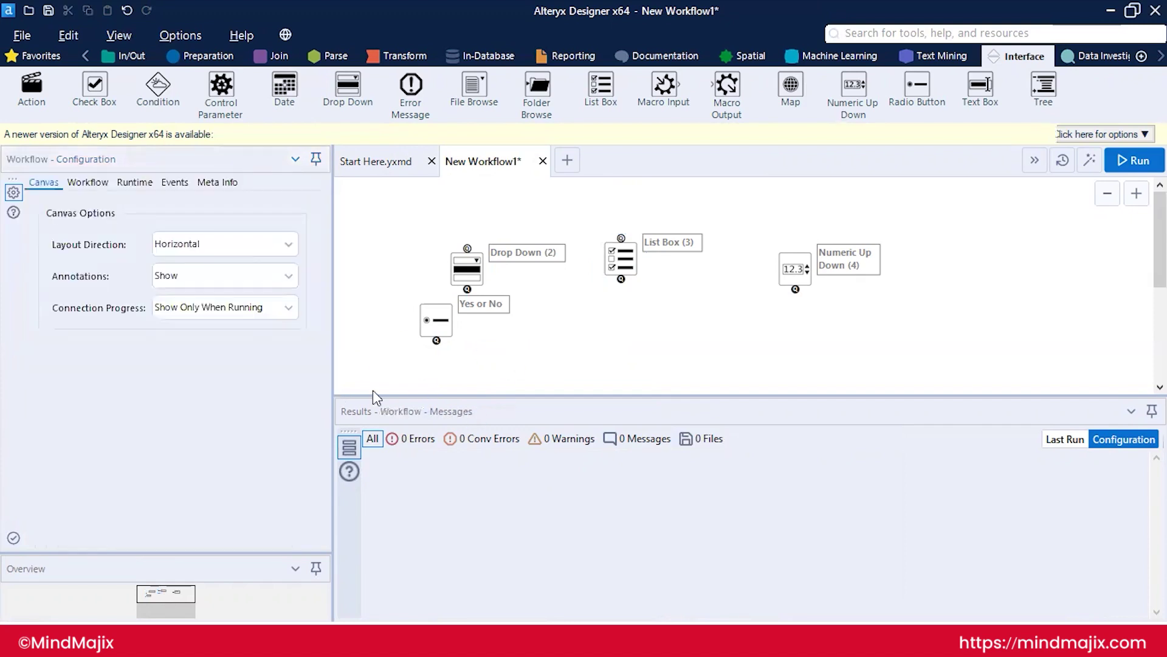
- Reopen the Interface Designer, test the analytic app by checking A and B under Yes or No and trying the Drop Down choices, and cancel the app
key("ctrl+alt+d")
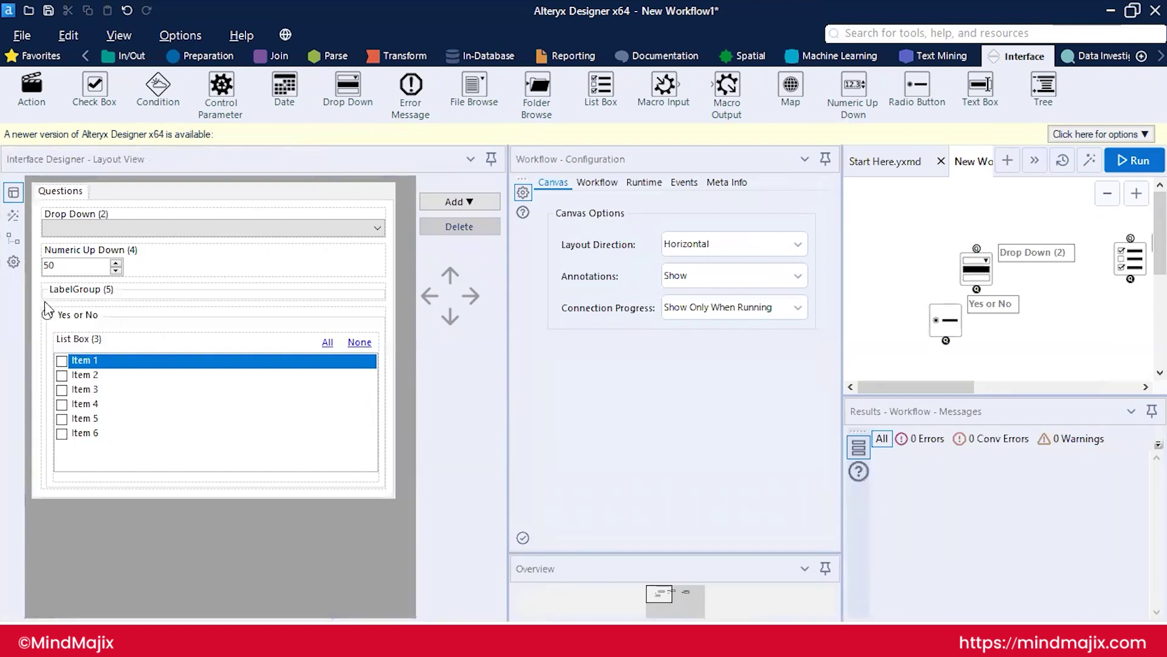
left_click(1085, 161)
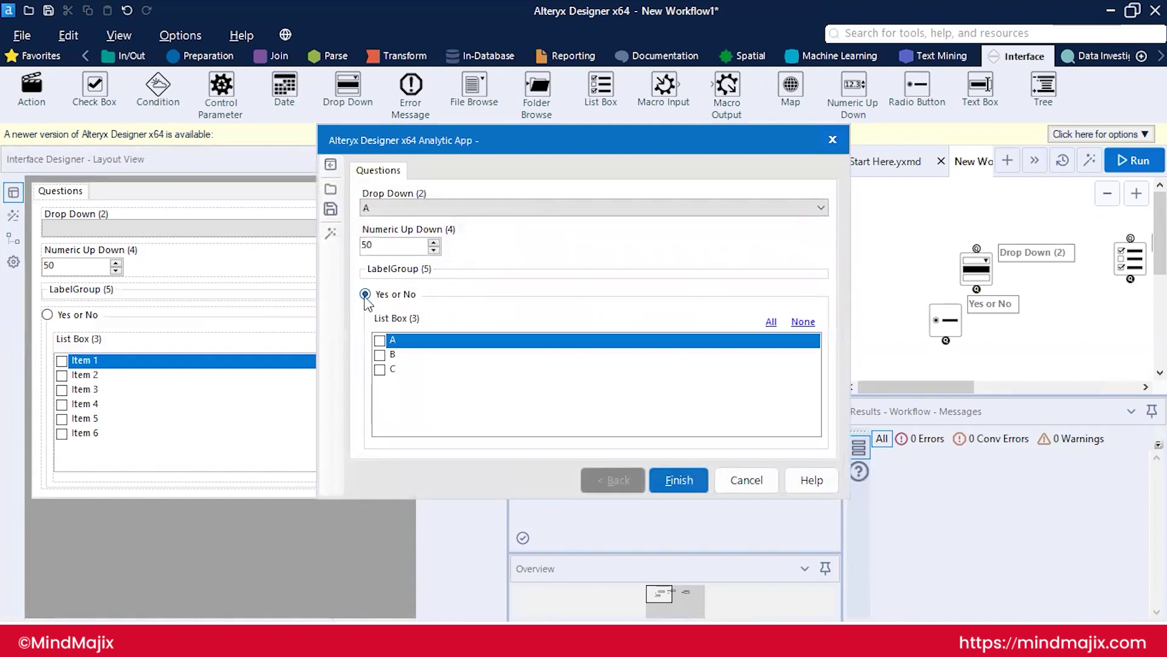
left_click(365, 295)
left_click(380, 356)
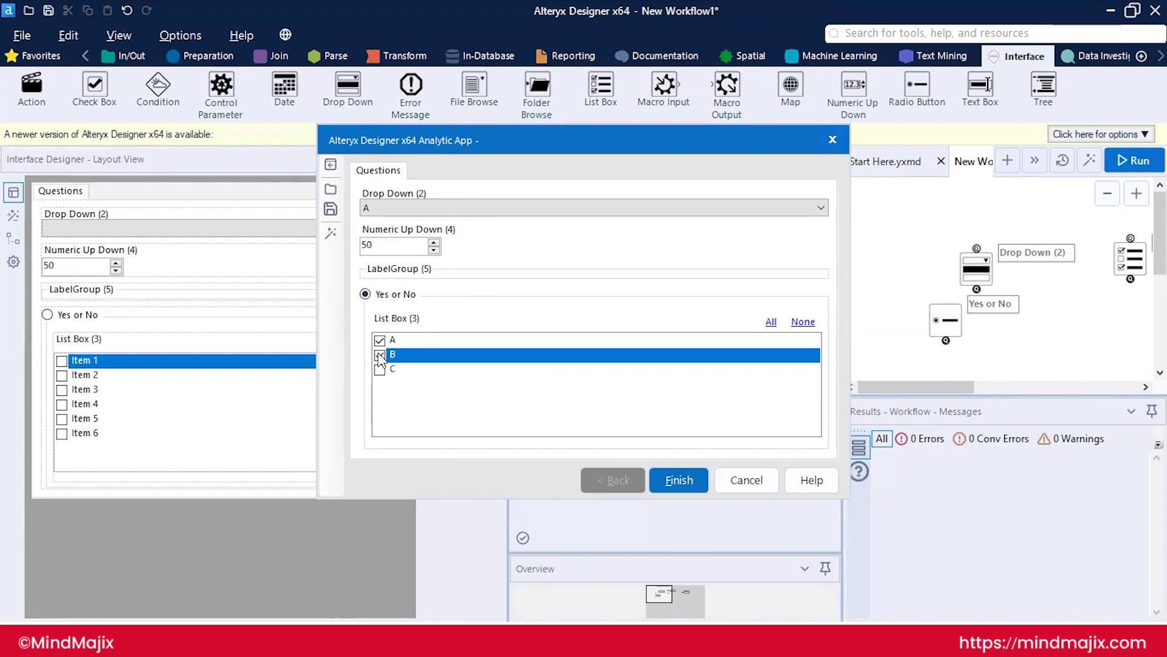
left_click(403, 206)
left_click(388, 235)
left_click(388, 205)
left_click(384, 245)
left_click(746, 480)
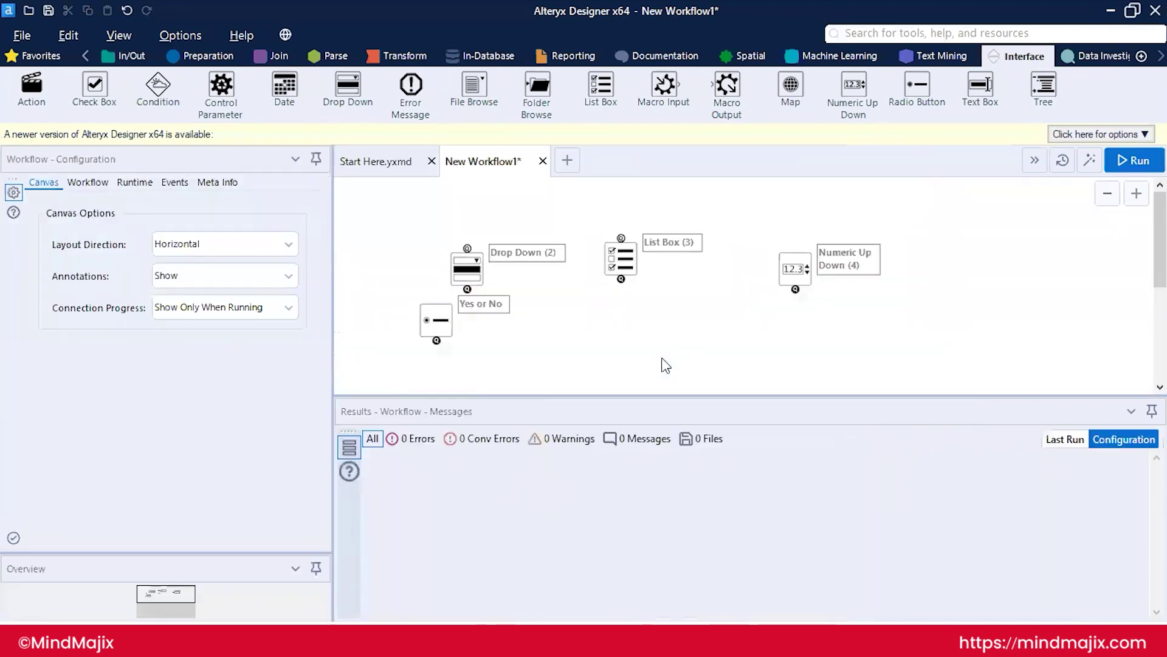
- Arrange the Drop Down, List Box and Numeric Up Down tools in a spaced row beside the Yes or No radio button
mouse_move(467, 267)
left_mouse_down()
mouse_move(469, 285)
mouse_move(468, 267)
left_mouse_up()
left_click(437, 319)
left_click_drag(461, 266, 543, 327)
left_click_drag(620, 260, 693, 341)
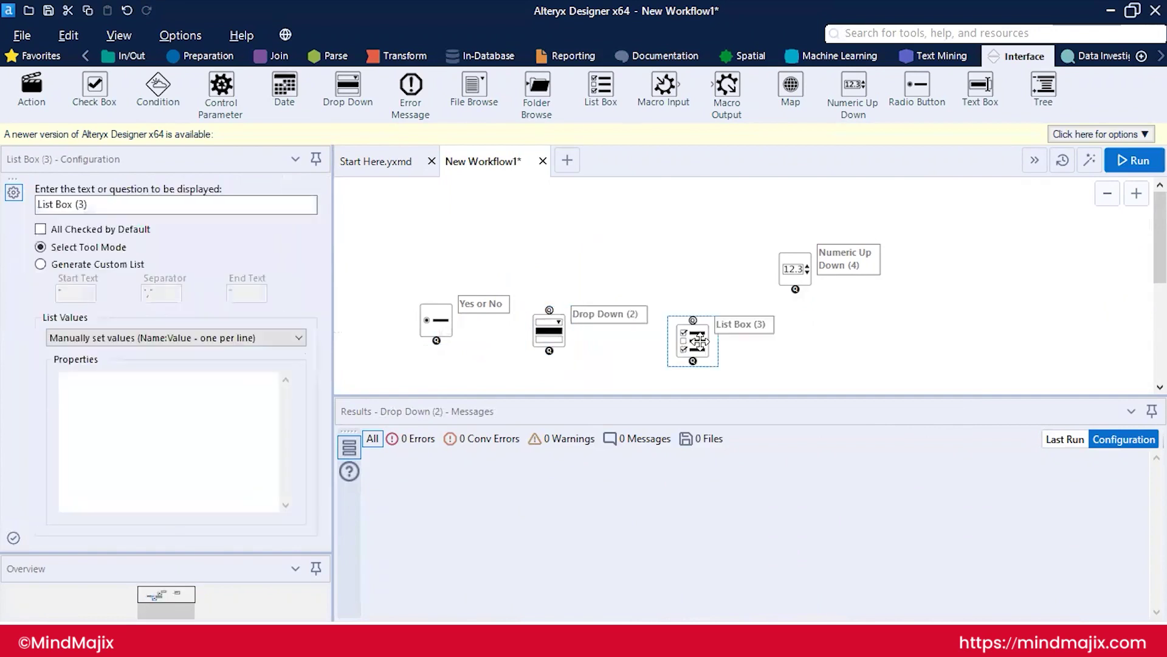
left_click_drag(802, 268, 832, 350)
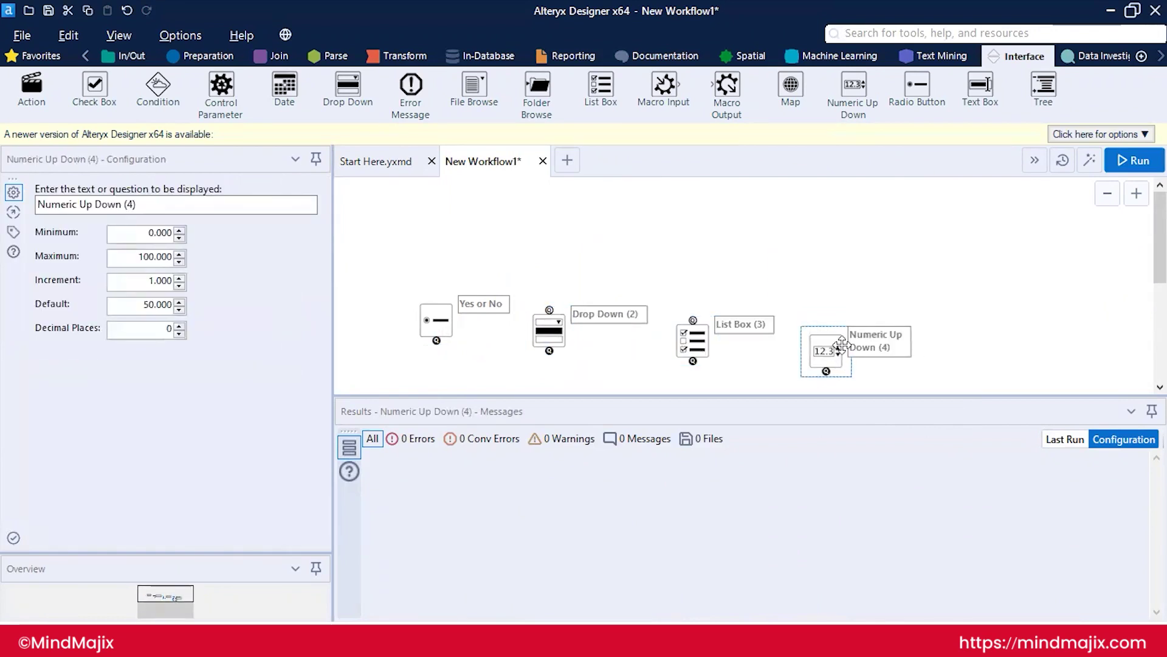
- Add Action tools, one above the Yes or No radio button and one connected beneath each of Drop Down, List Box and Numeric Up Down
left_click_drag(32, 85, 539, 246)
left_click_drag(32, 86, 838, 250)
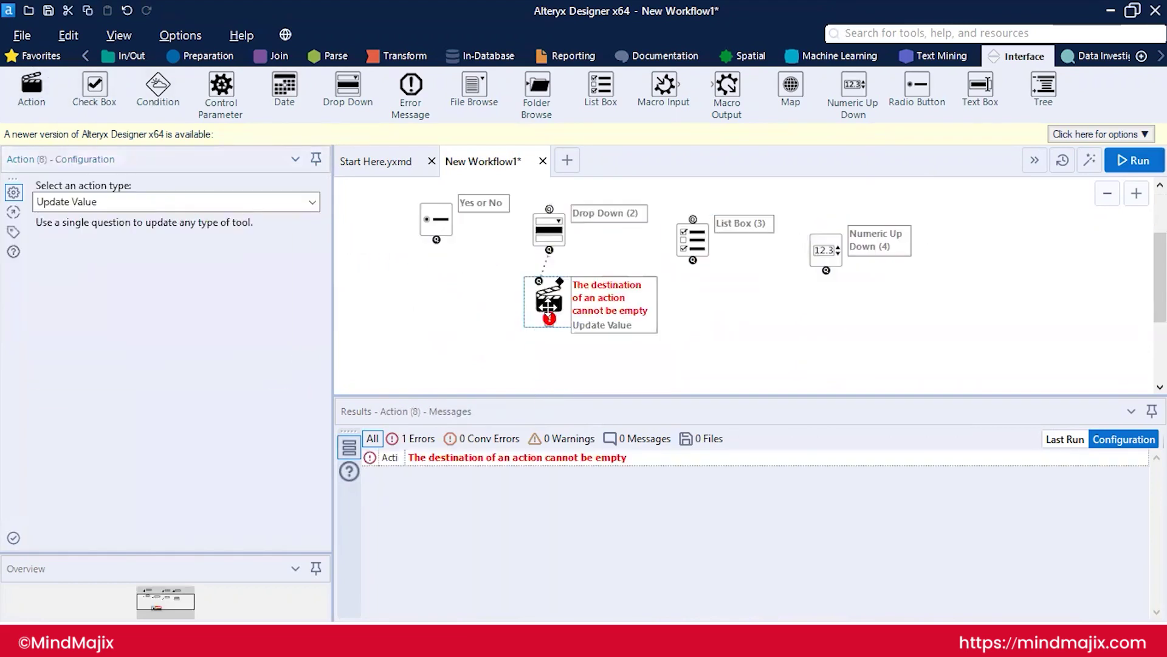
scroll(699, 292, "up", 1)
left_click_drag(696, 184, 702, 353)
left_click_drag(835, 186, 837, 359)
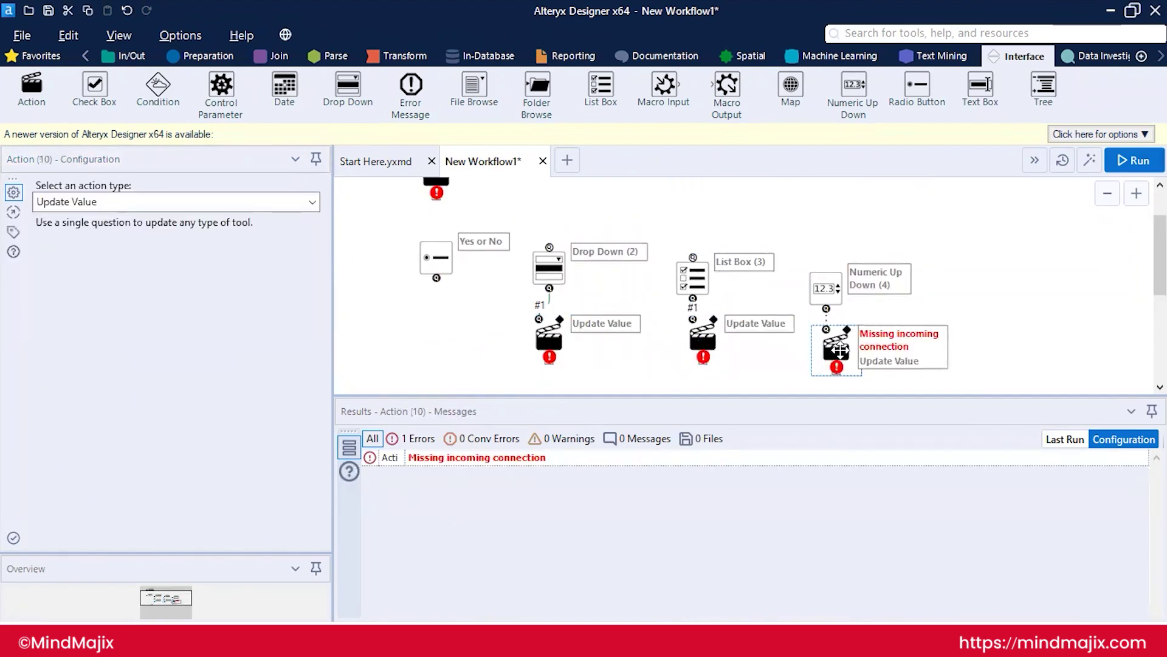
- Examine the action types available for the Action tools connected to the Drop Down, List Box and Numeric Up Down, leaving Update Value selected
left_click(539, 351)
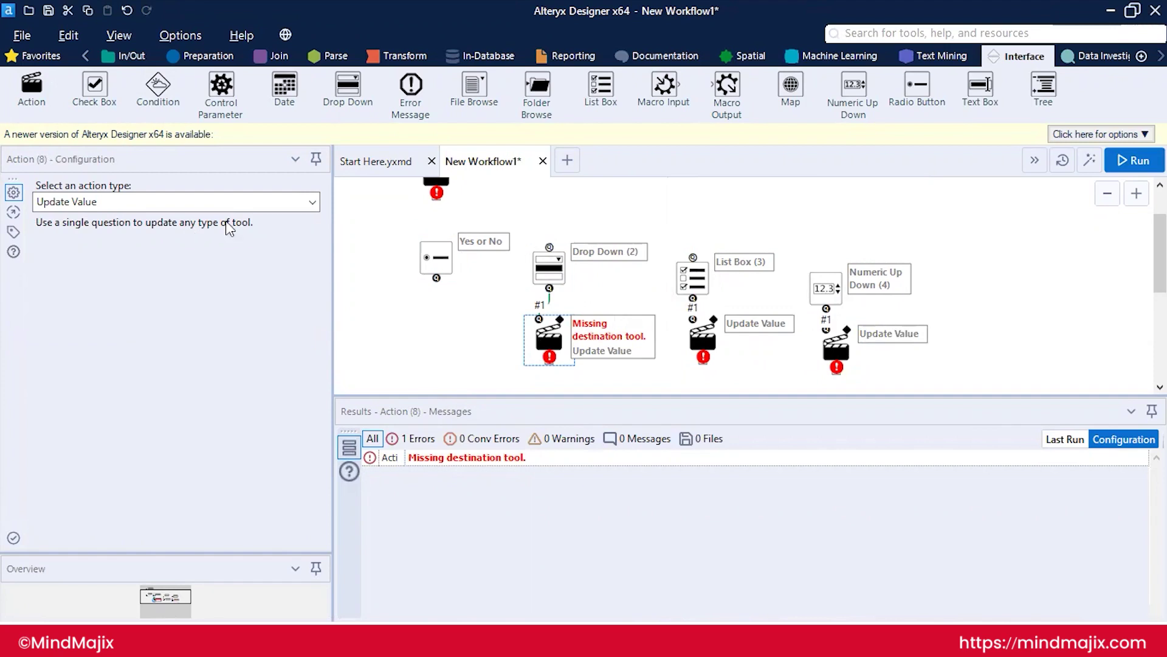
left_click(312, 202)
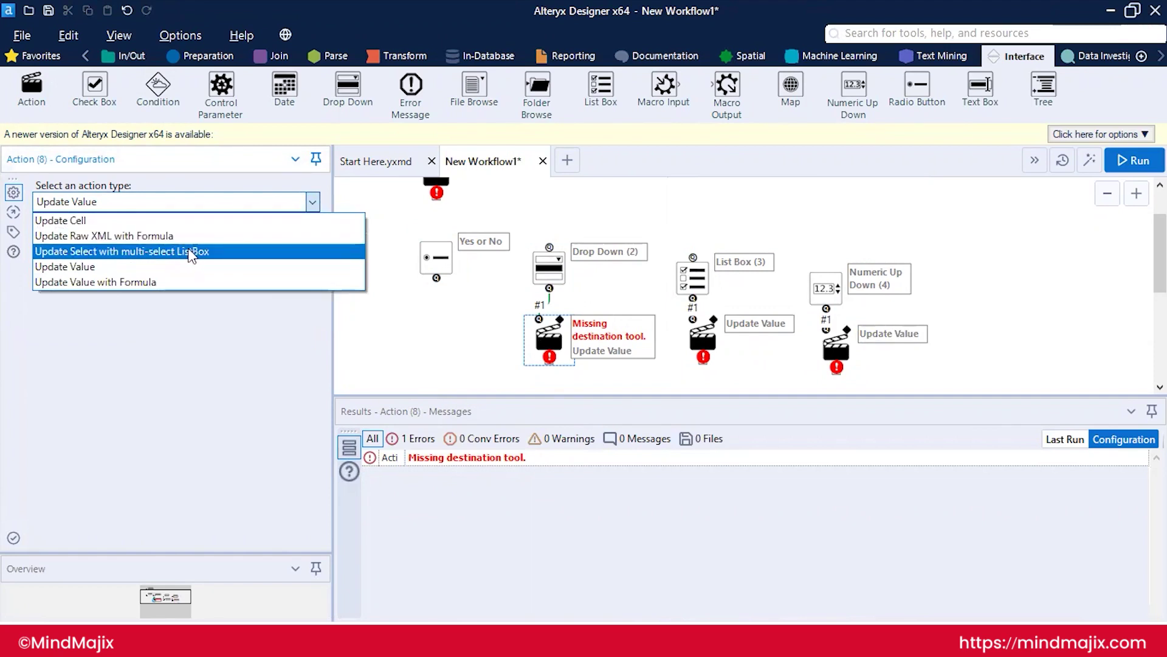
left_click(703, 331)
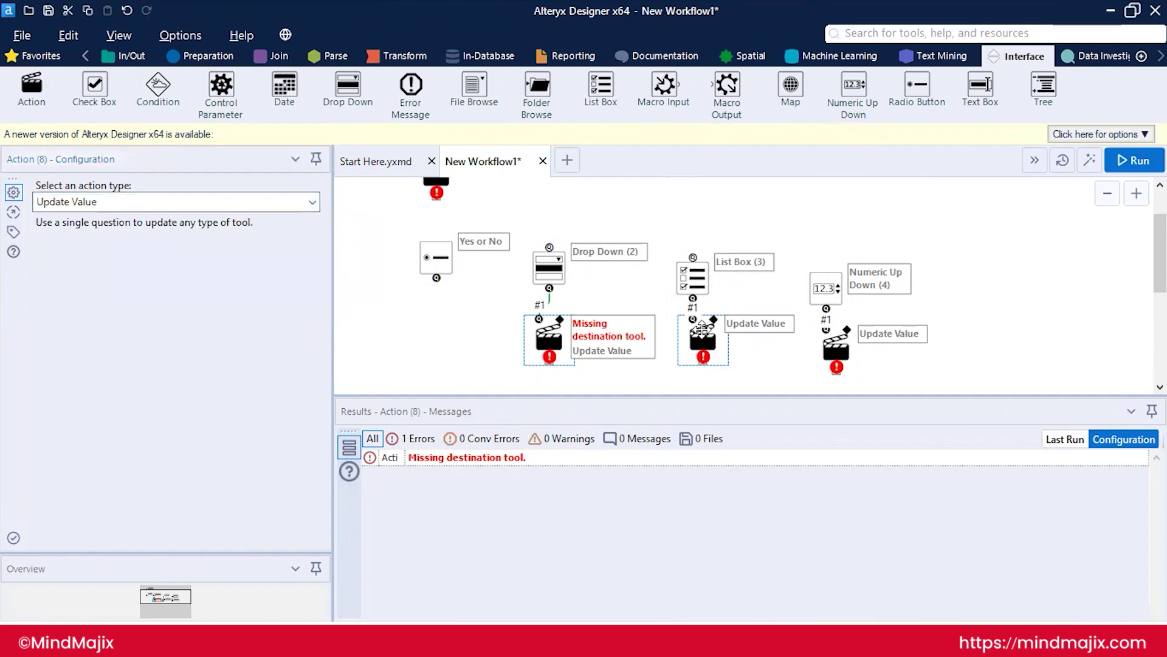
left_click(116, 202)
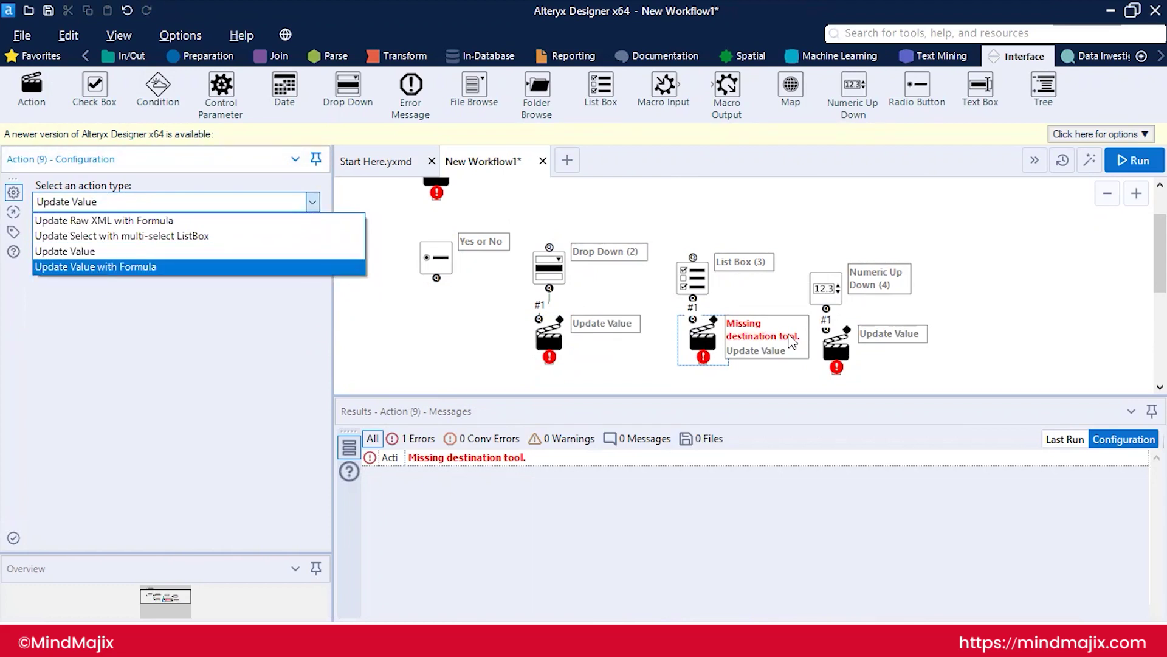
left_click(834, 348)
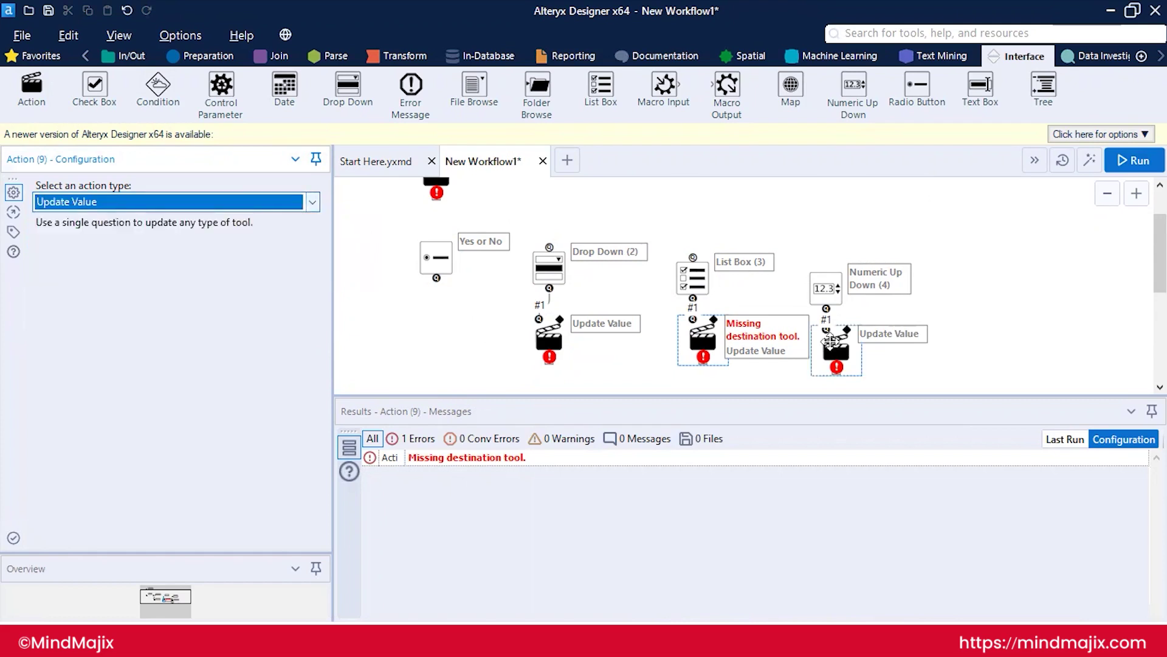
left_click(312, 202)
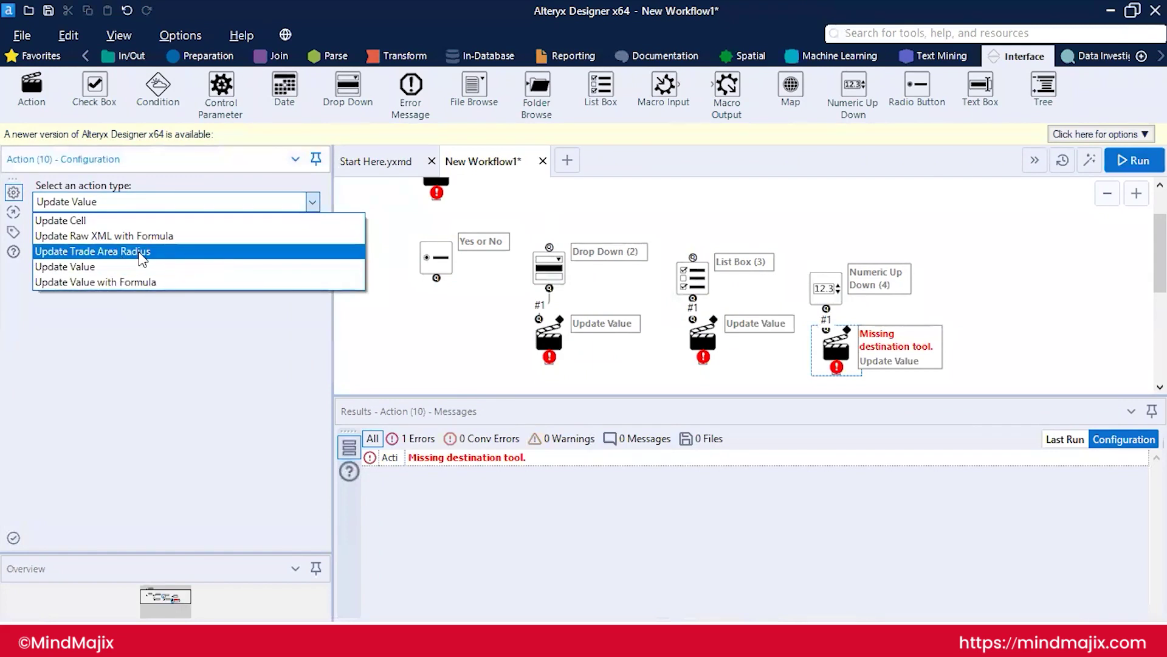
left_click(992, 354)
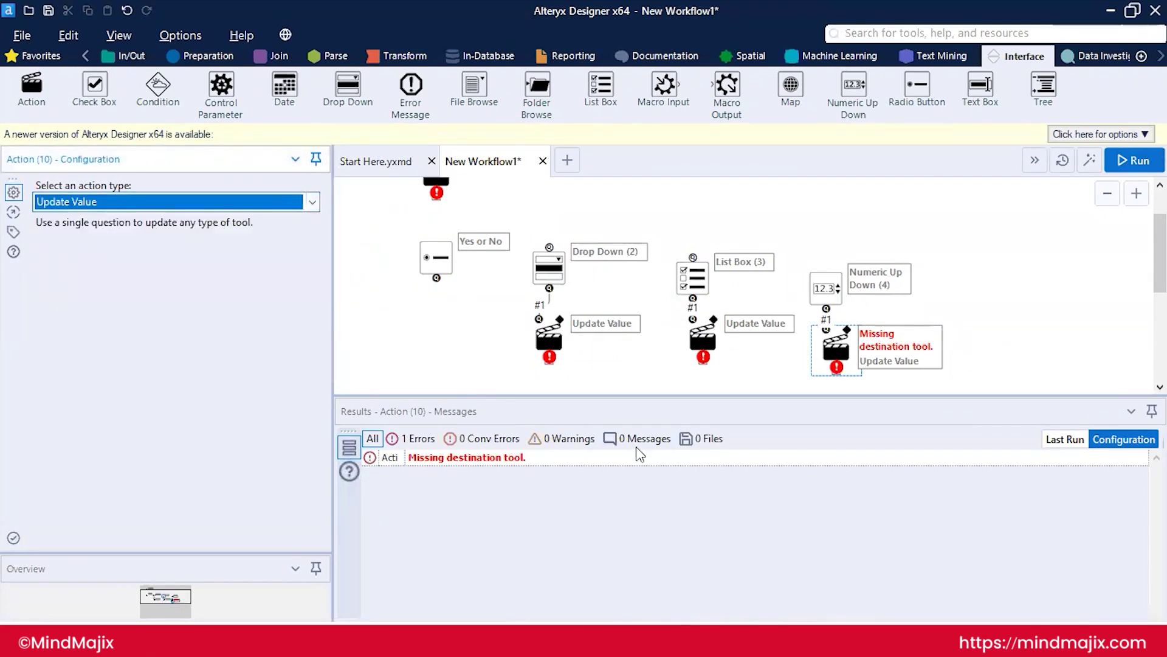